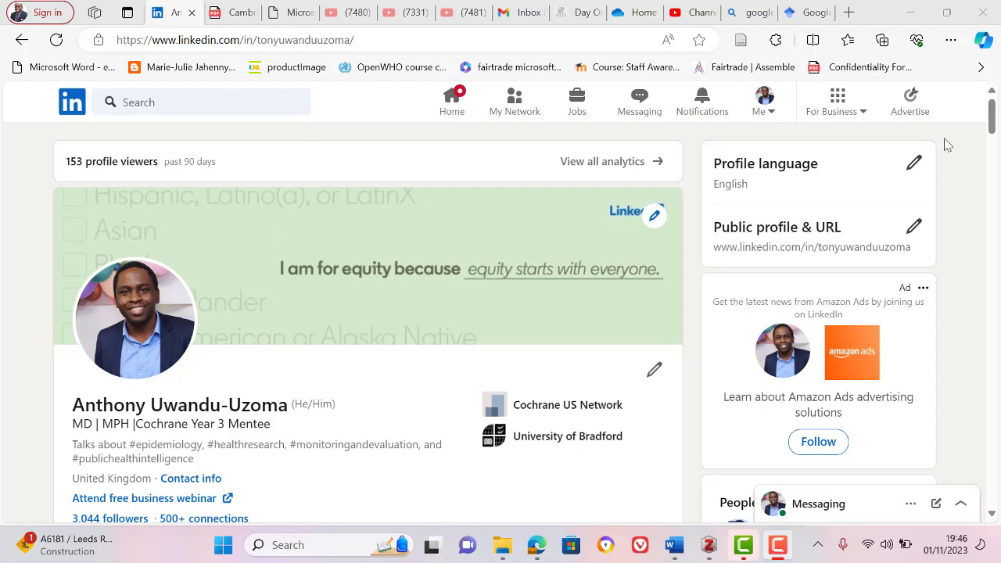
# Step: Search Bing for "zotero download" and open the Zotero download page from the results
pyautogui.click(749, 14)
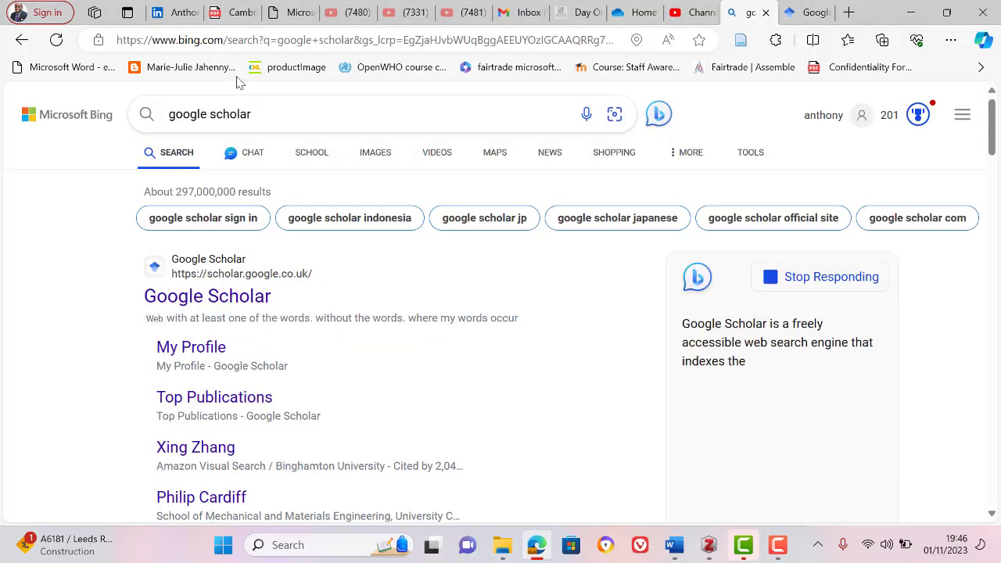
pyautogui.click(266, 113)
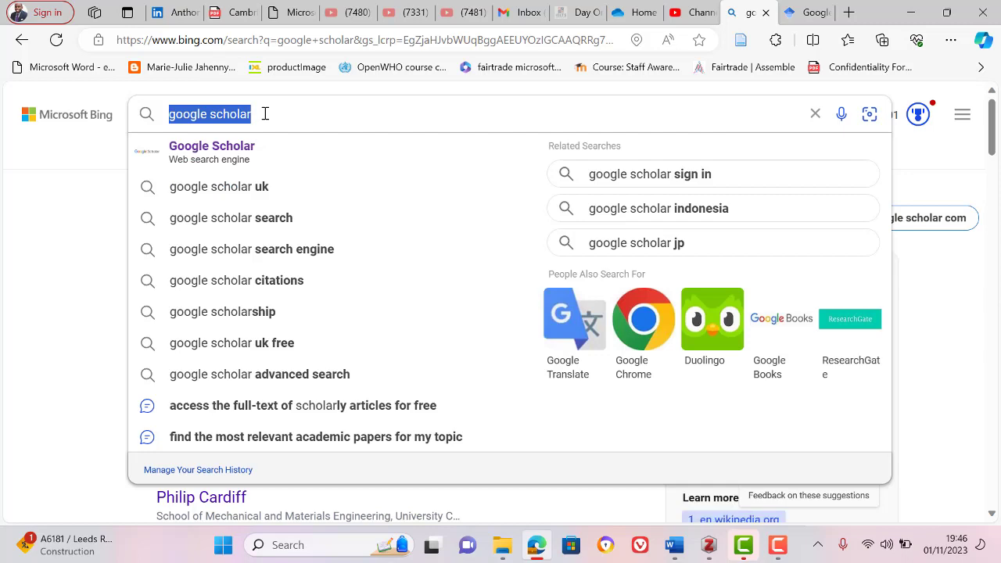
pyautogui.write('z')
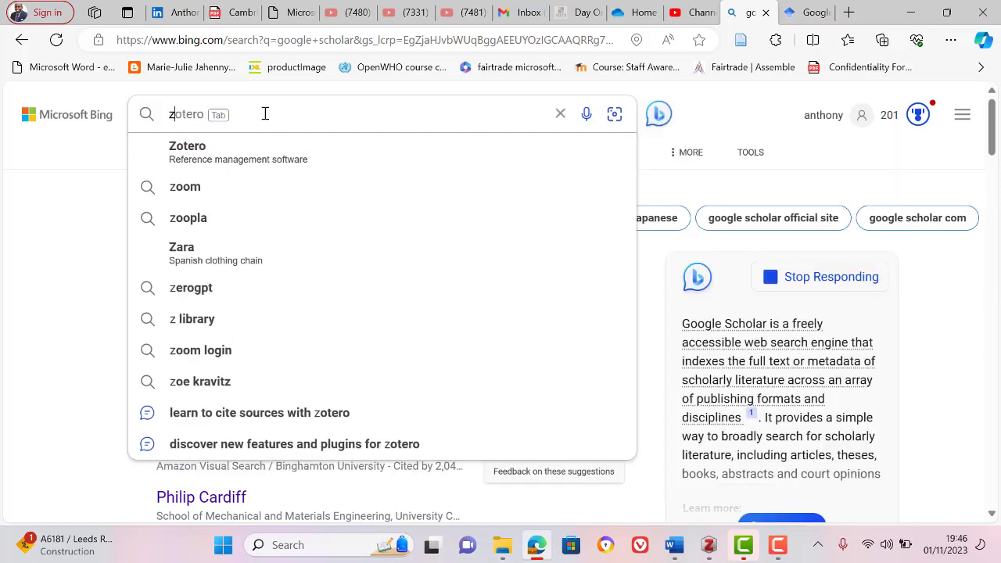
pyautogui.write('otero')
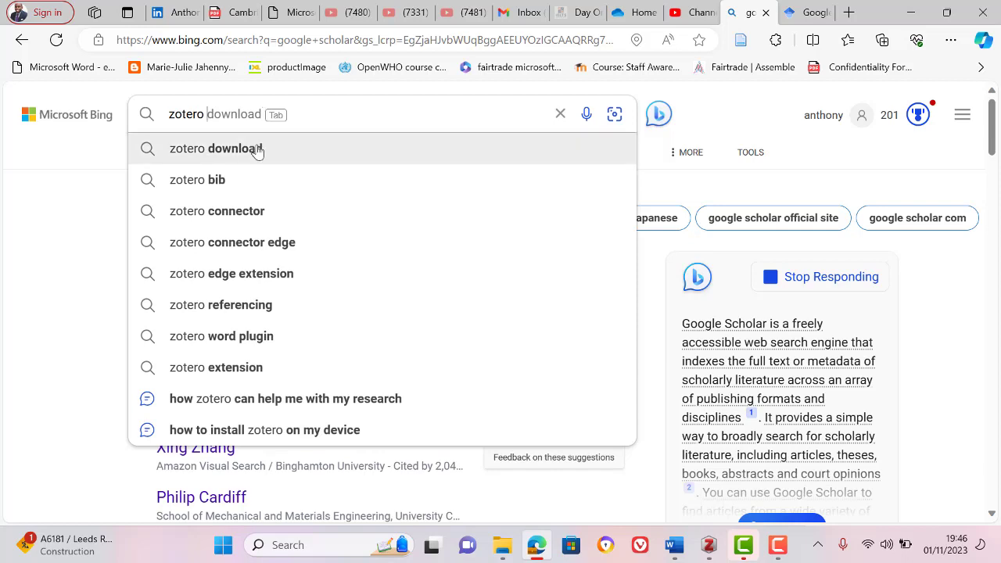
pyautogui.click(259, 149)
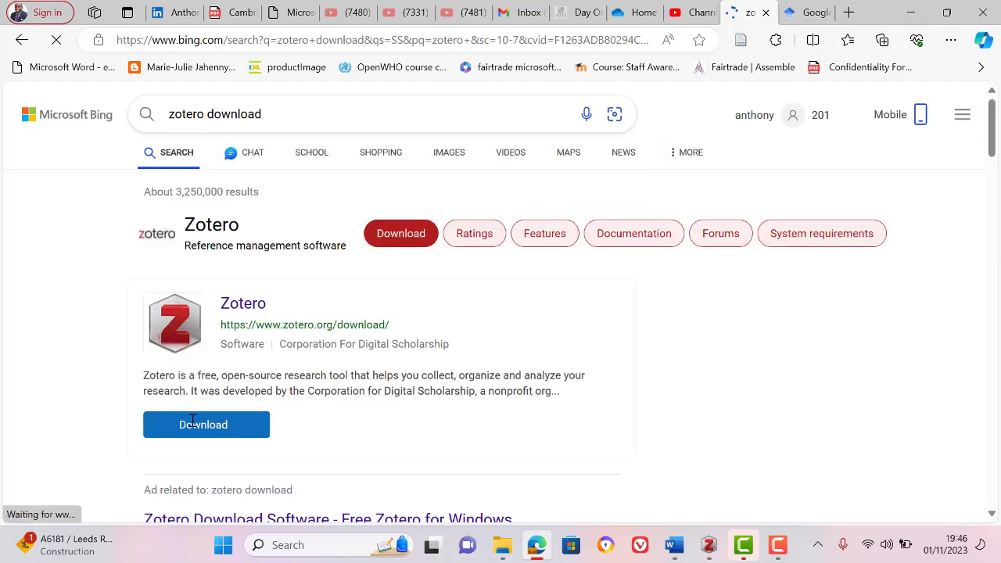
pyautogui.click(256, 305)
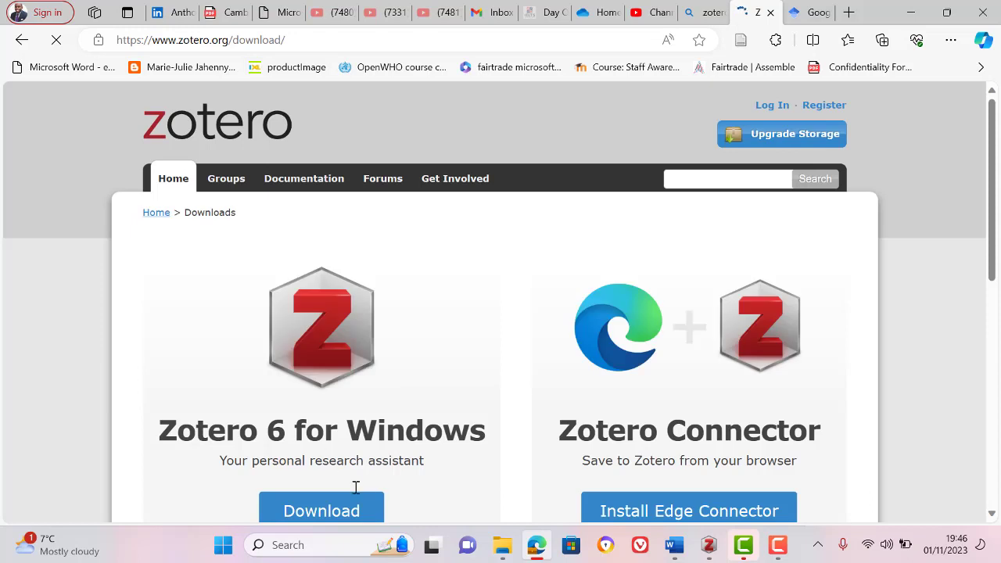
# Step: Open the Edge Add-ons page for Zotero Connector from Zotero's download page
pyautogui.scroll(-2, 348, 474)
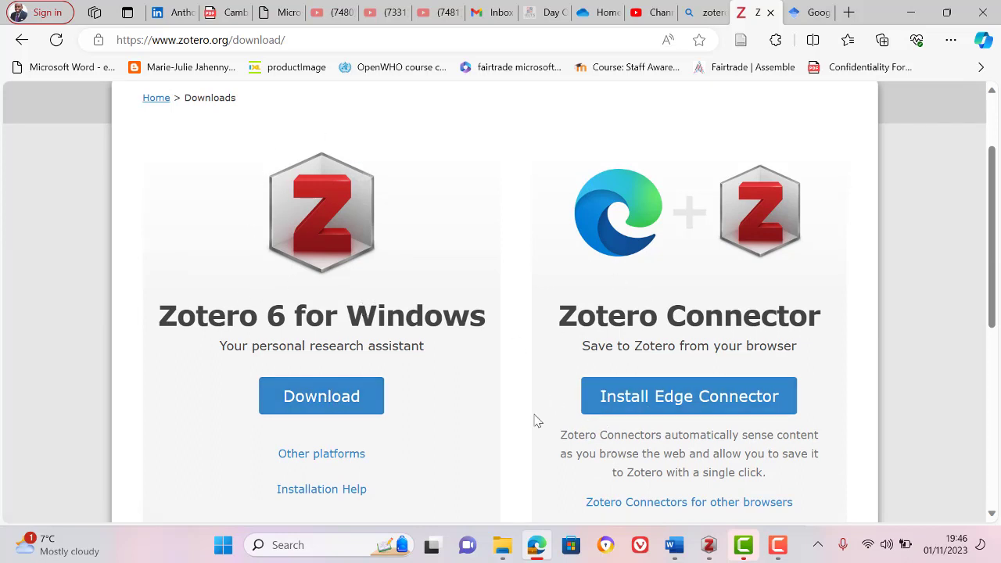
pyautogui.click(688, 402)
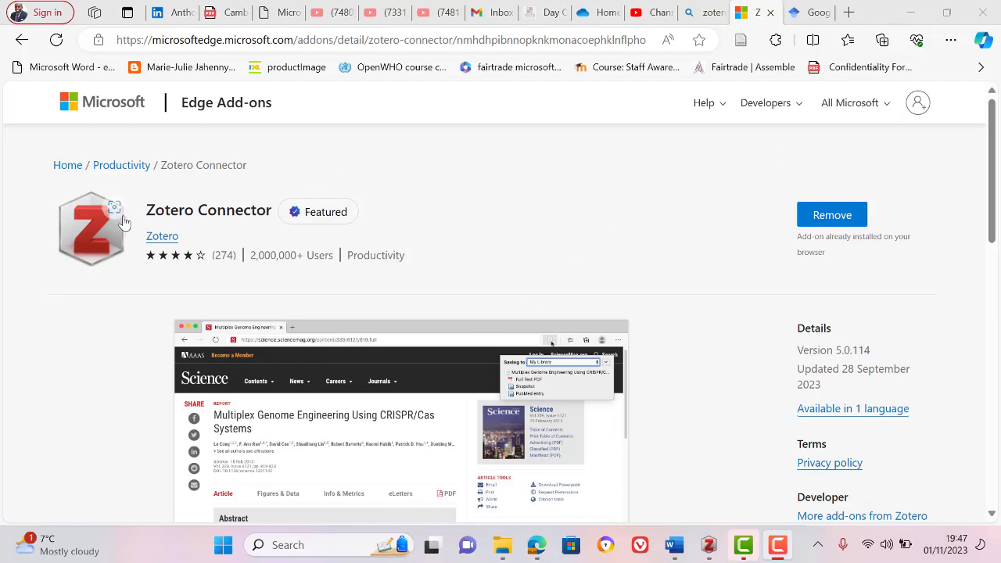
pyautogui.click(537, 546)
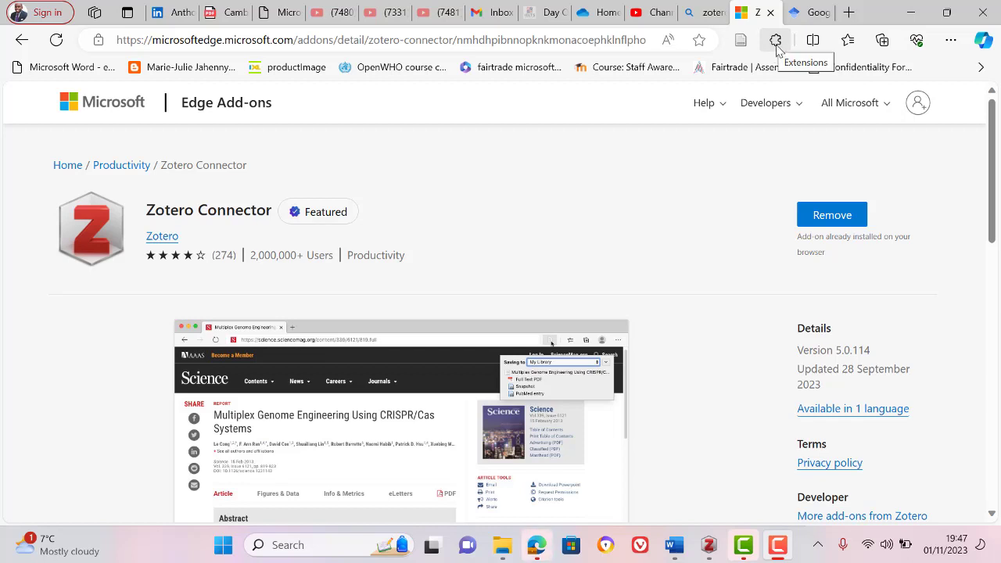
# Step: Hide the Zotero Connector extension from the browser toolbar and show it there again
pyautogui.click(774, 47)
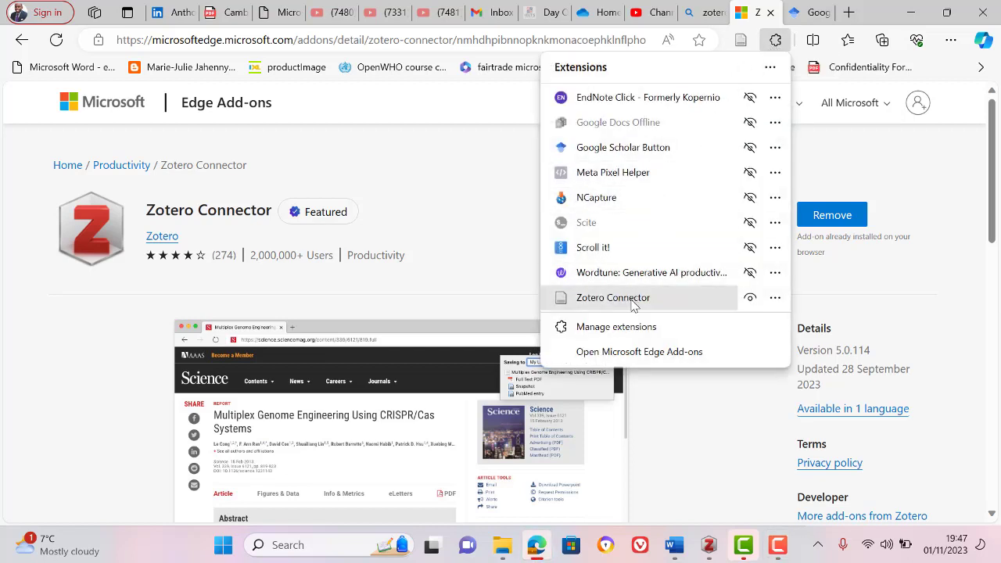
pyautogui.click(751, 299)
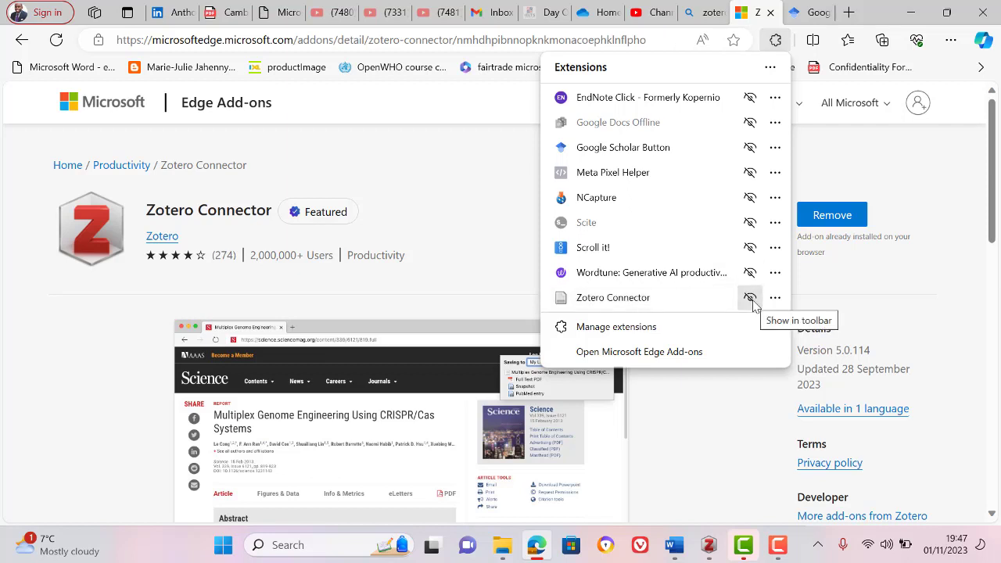
pyautogui.click(751, 300)
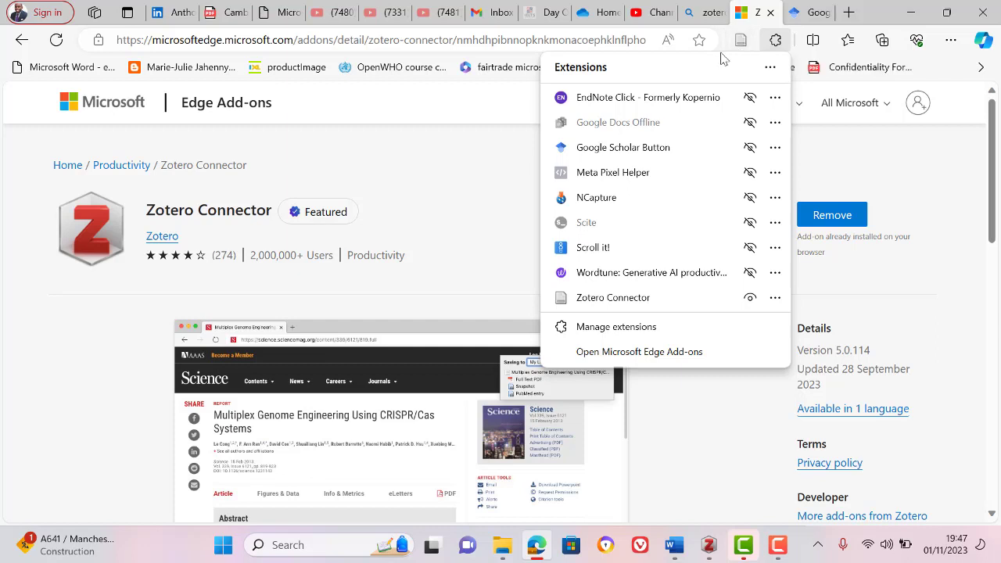
pyautogui.click(481, 161)
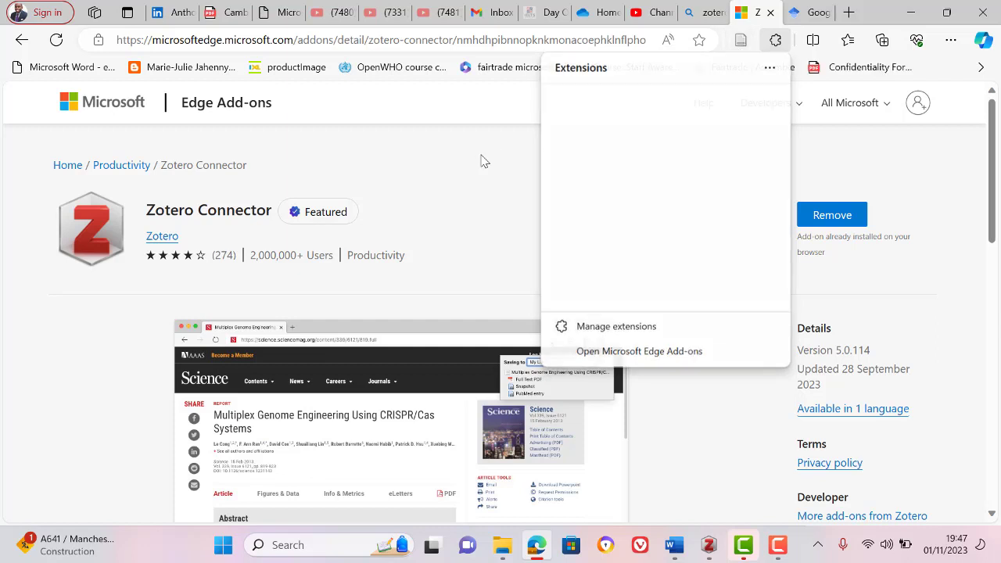
# Step: Search the web for "google scholar" and open the Google Scholar site from the results
pyautogui.click(817, 14)
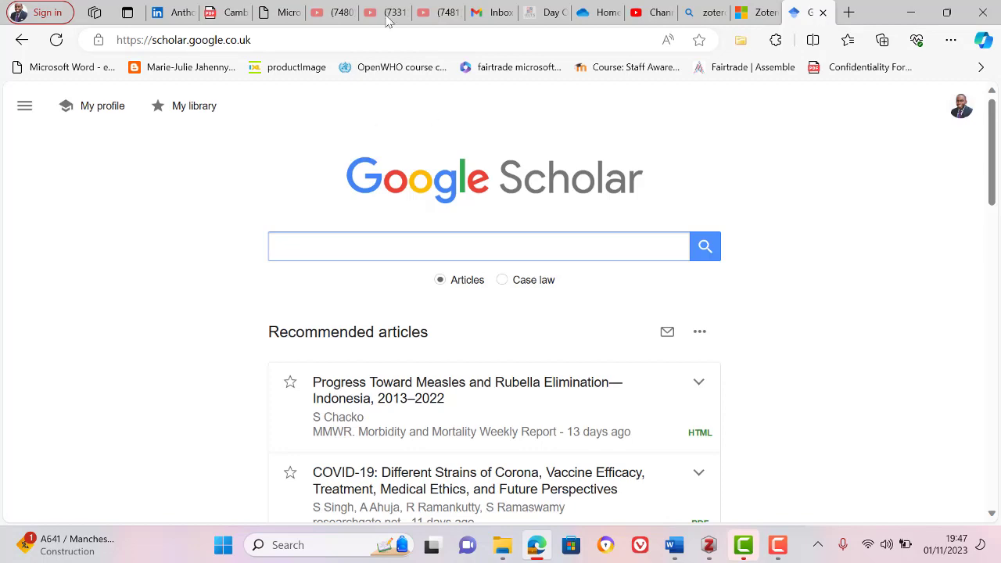
pyautogui.click(252, 39)
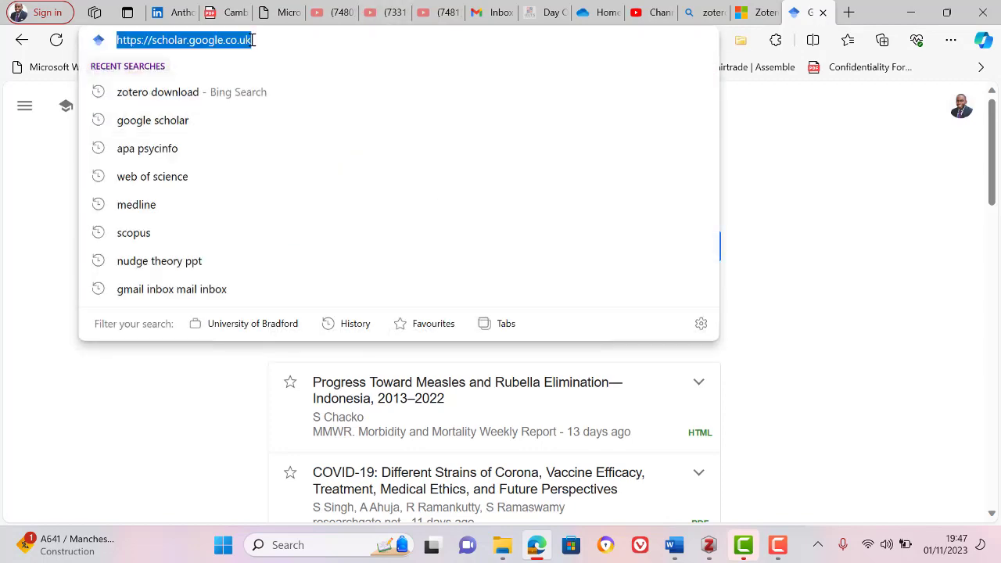
pyautogui.write('google scholar')
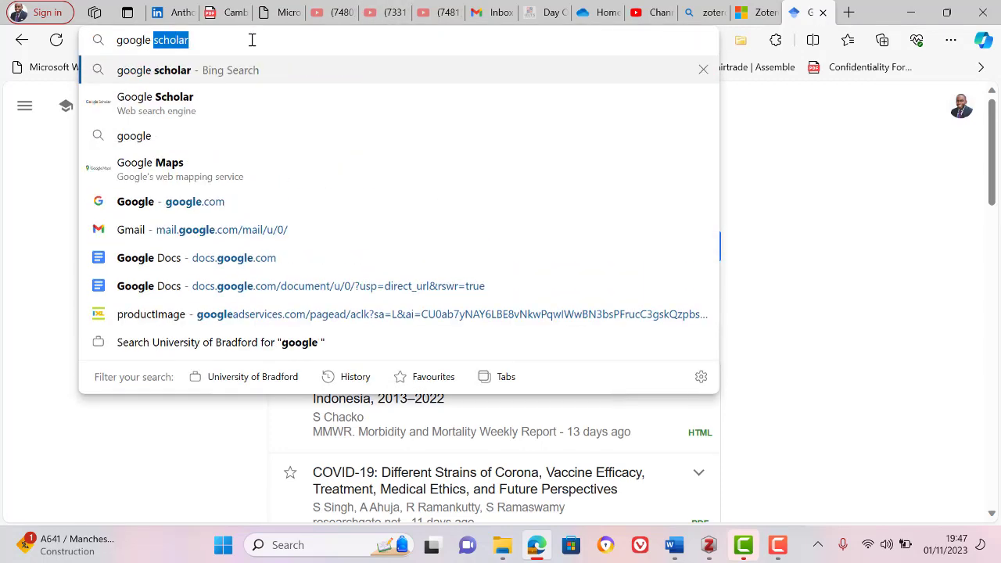
pyautogui.press('Return')
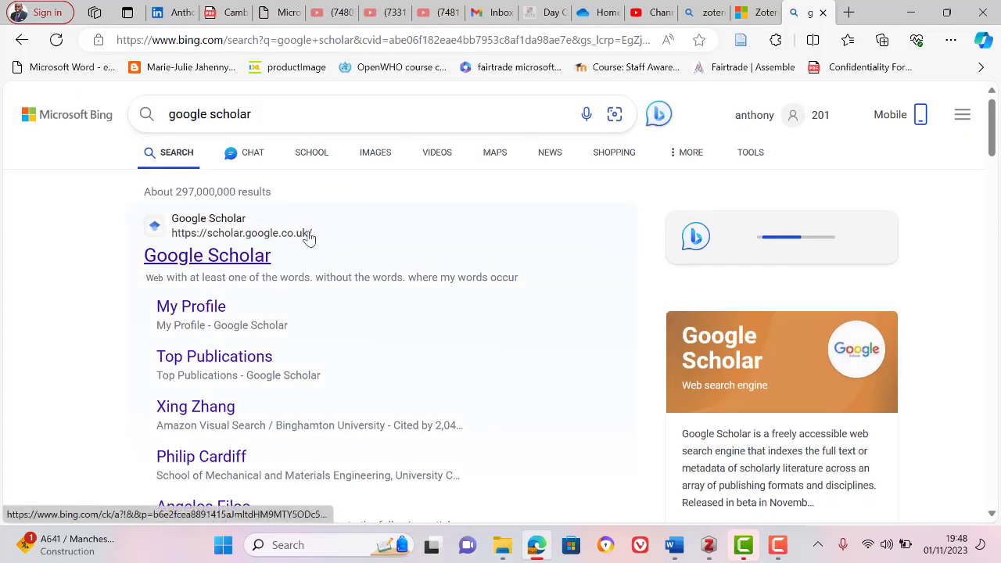
pyautogui.click(222, 261)
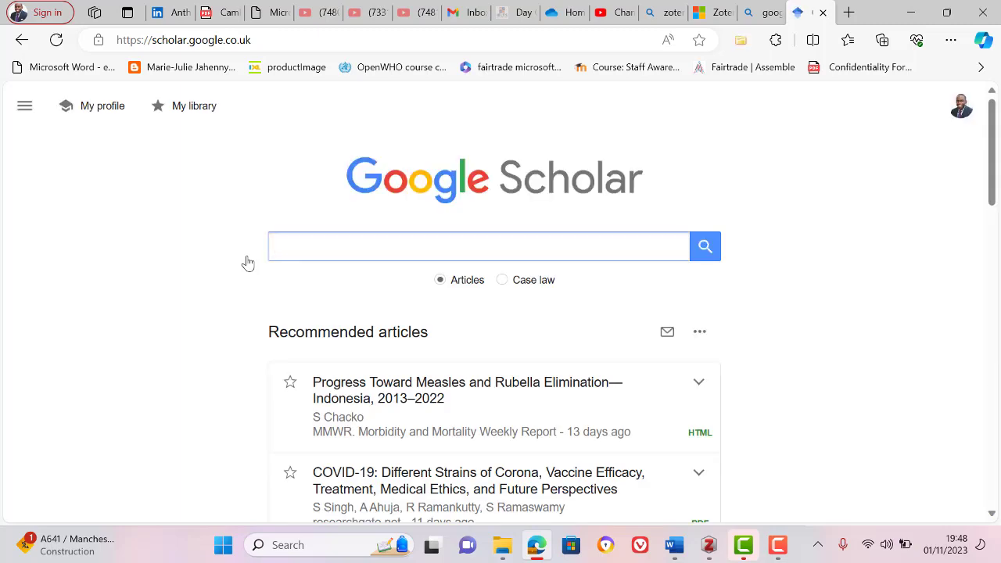
# Step: Search Google Scholar for obesity AND elderly AND "primary health care" AND "united kingdom"
pyautogui.click(325, 249)
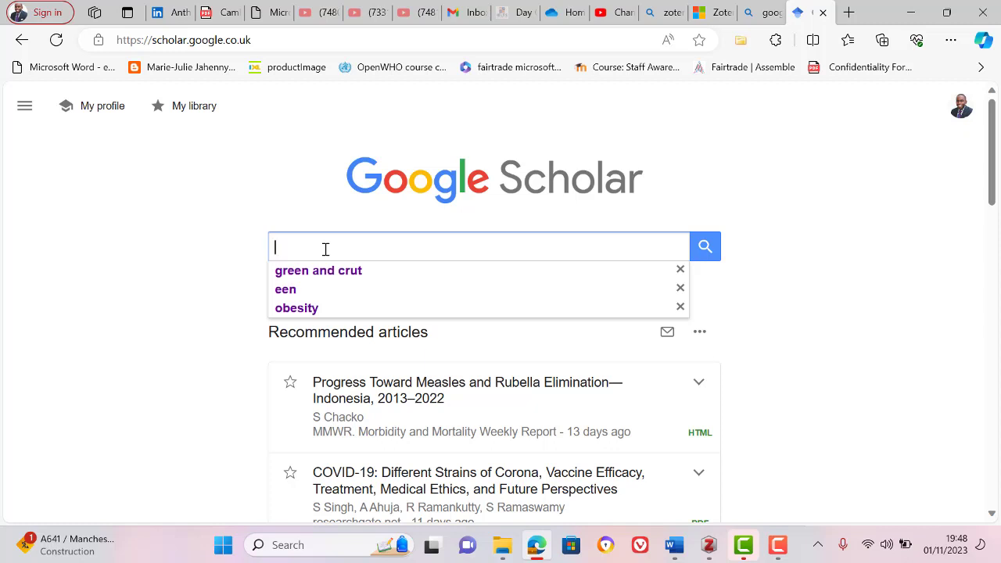
pyautogui.write('obesity')
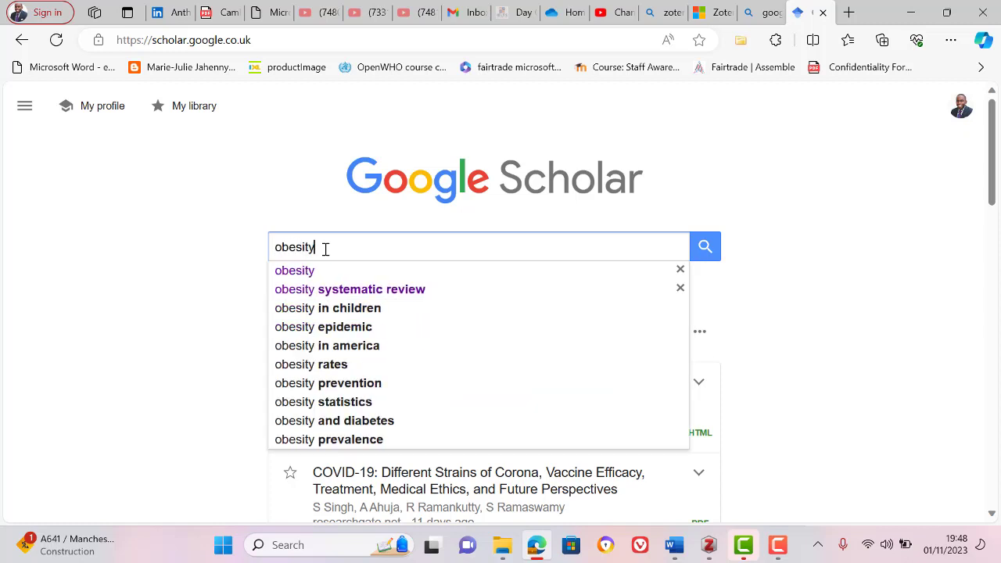
pyautogui.write(' AND')
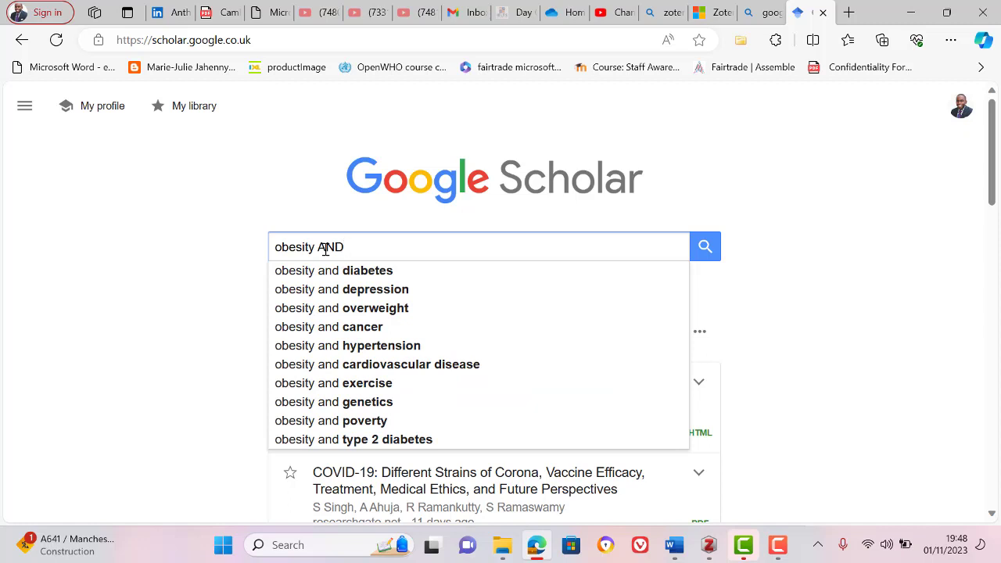
pyautogui.write(' eld')
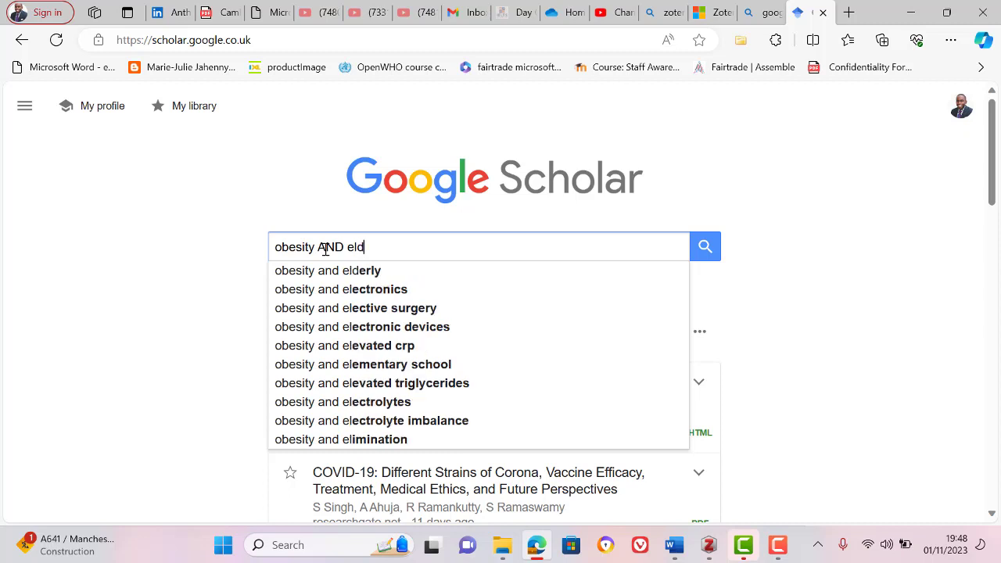
pyautogui.write('erly')
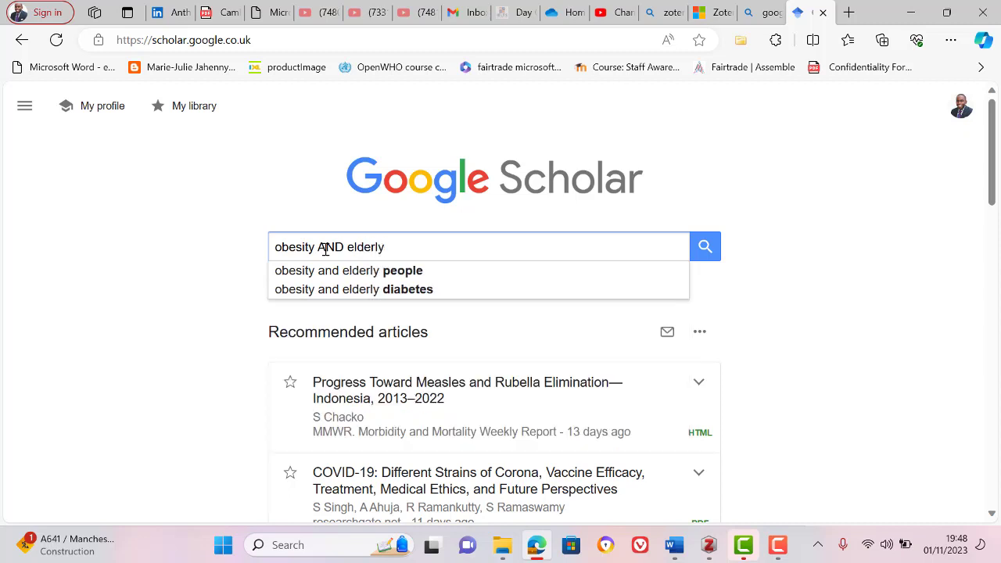
pyautogui.write(' AND')
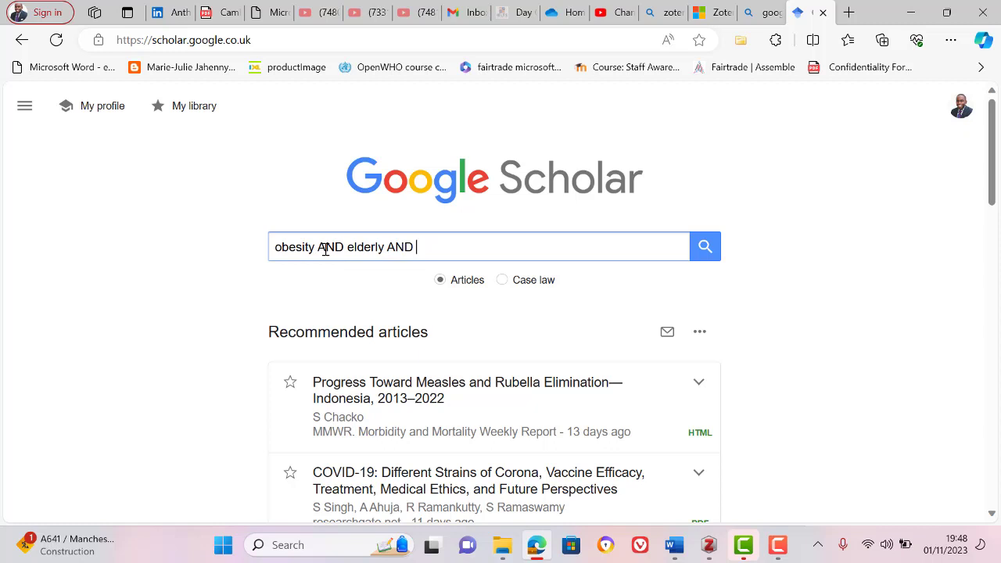
pyautogui.write('primary hea')
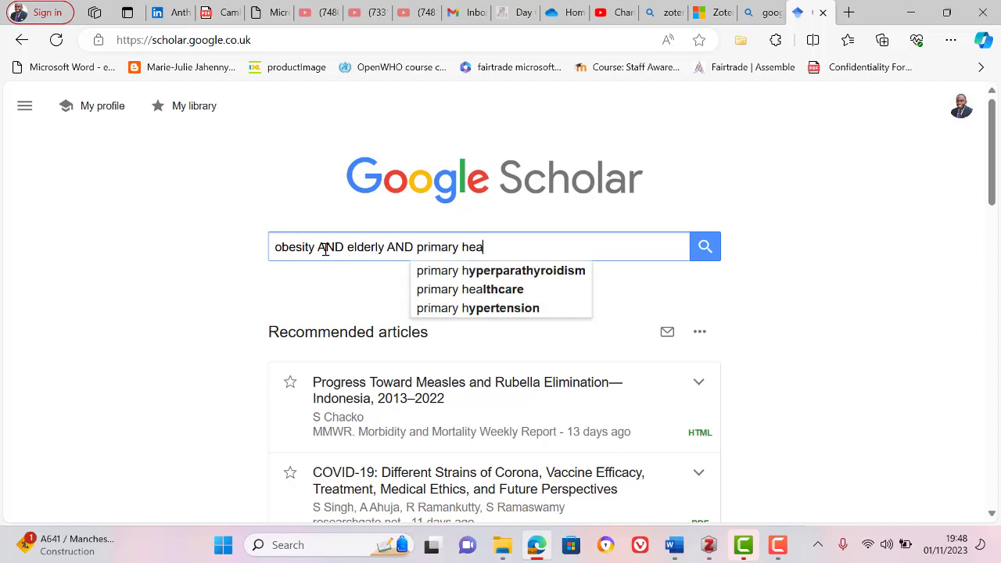
pyautogui.write('lth care')
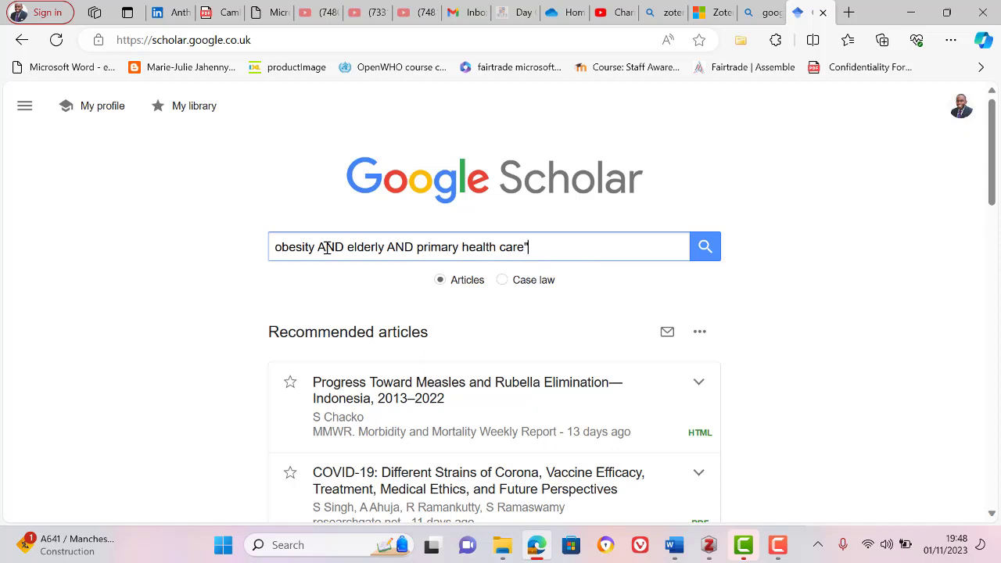
pyautogui.click(419, 250)
pyautogui.write('"')
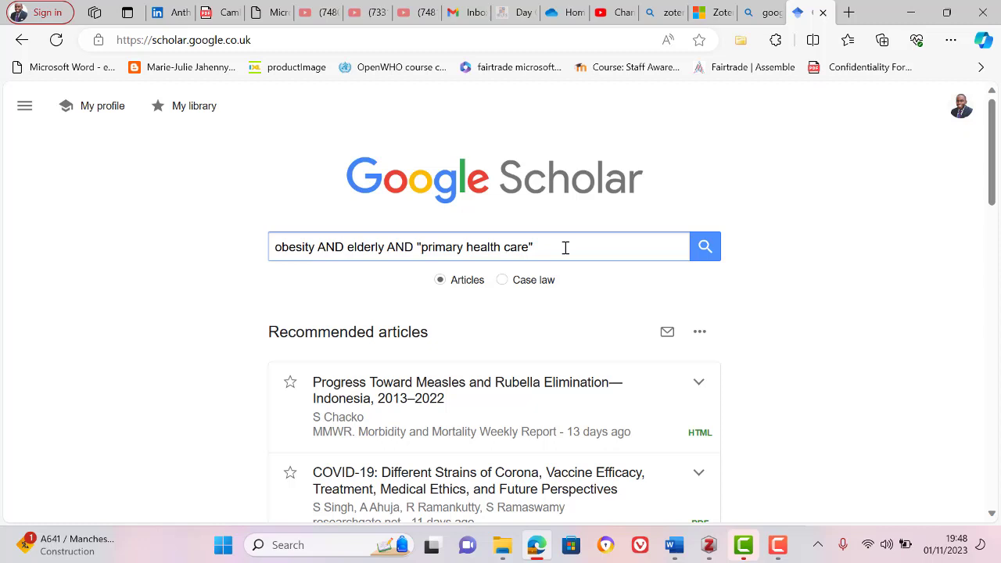
pyautogui.write('" AND')
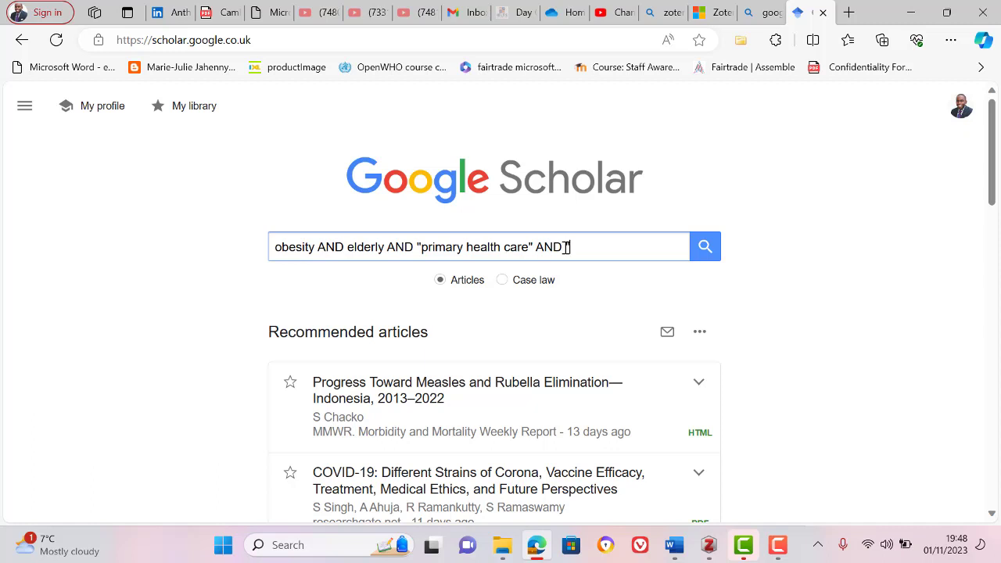
pyautogui.write('united kingdom')
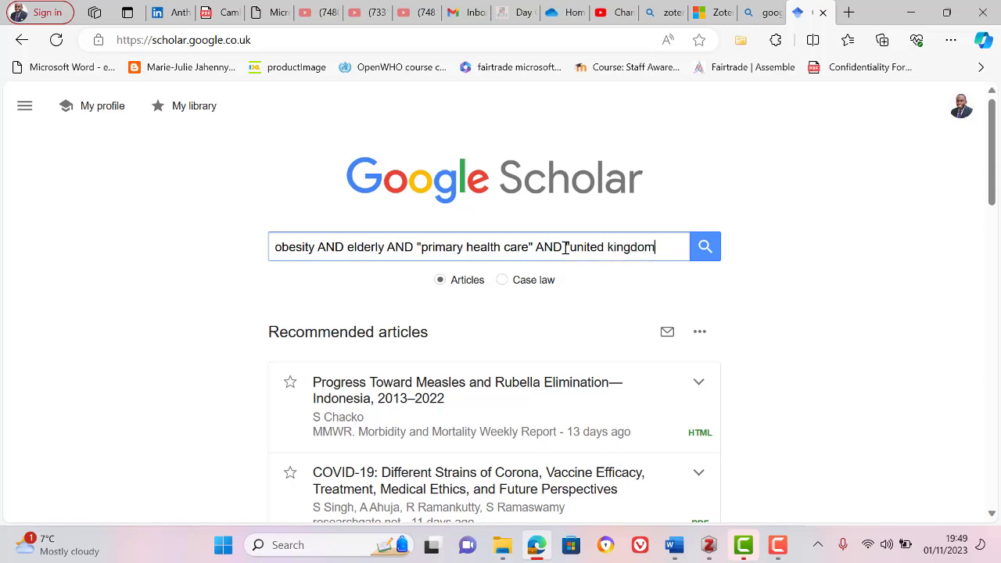
pyautogui.press('Return')
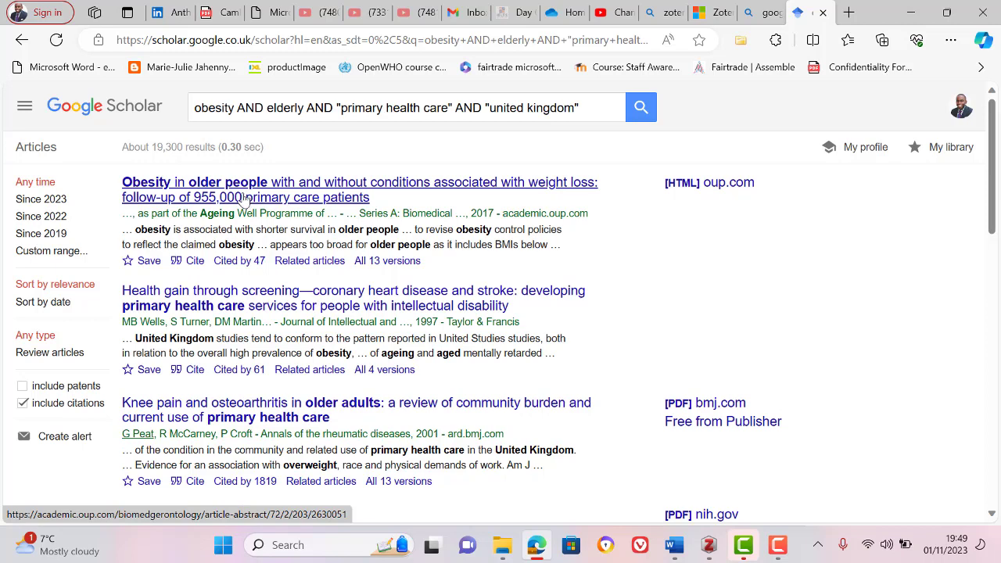
# Step: Open the first search result, the article on obesity in older people with and without weight-loss conditions, and bring up its citation options
pyautogui.click(243, 199)
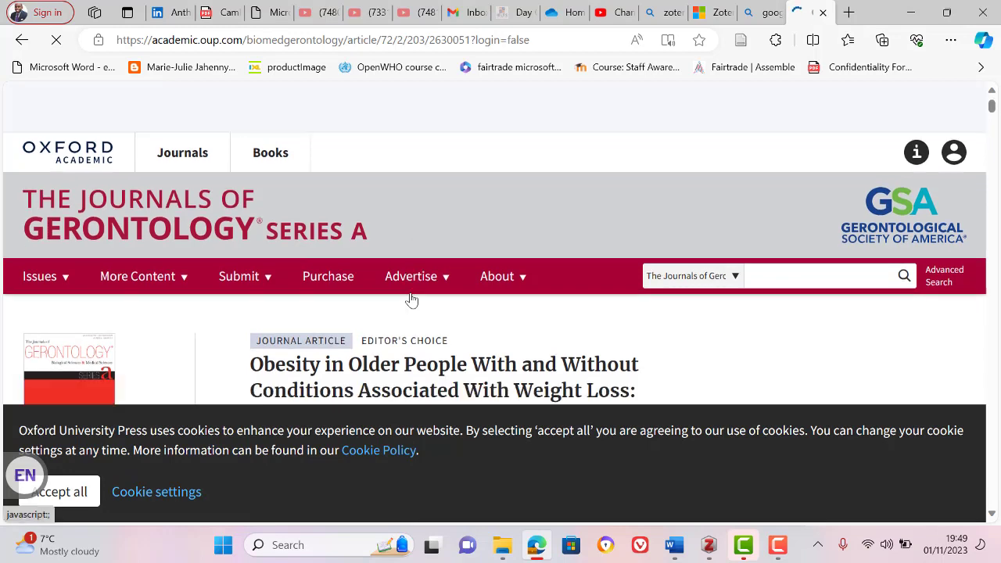
pyautogui.scroll(-4, 412, 299)
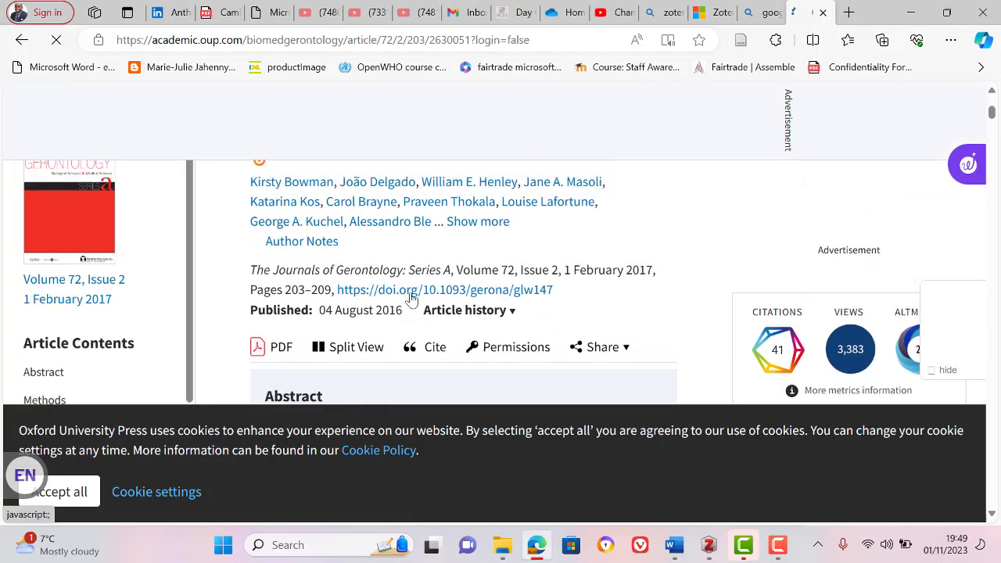
pyautogui.scroll(1, 412, 299)
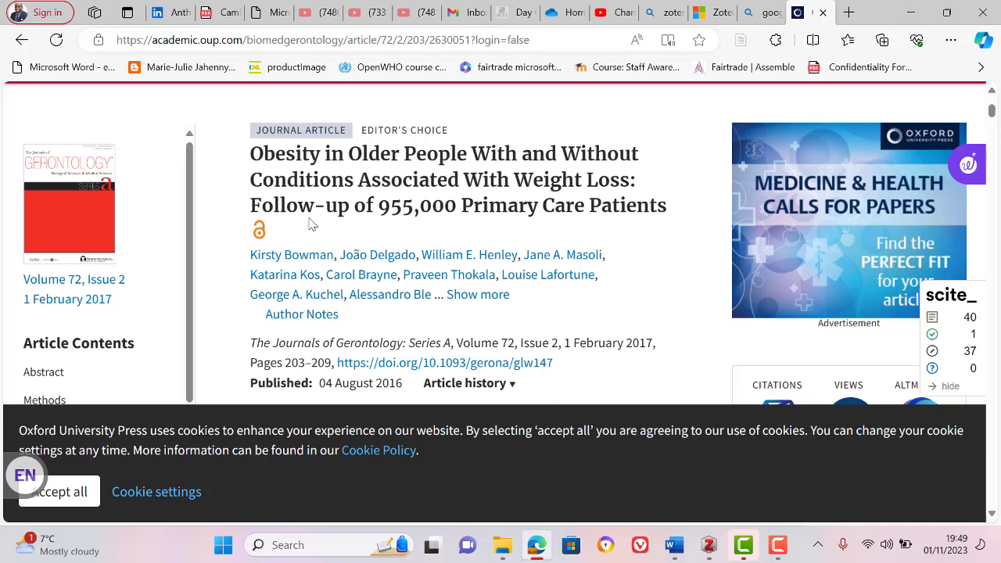
pyautogui.scroll(-2, 296, 236)
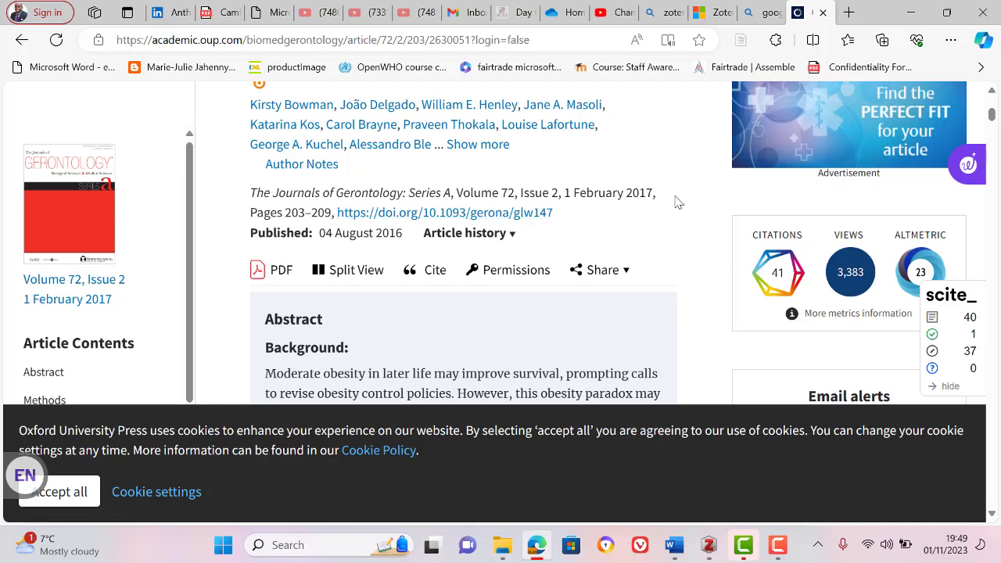
pyautogui.click(434, 280)
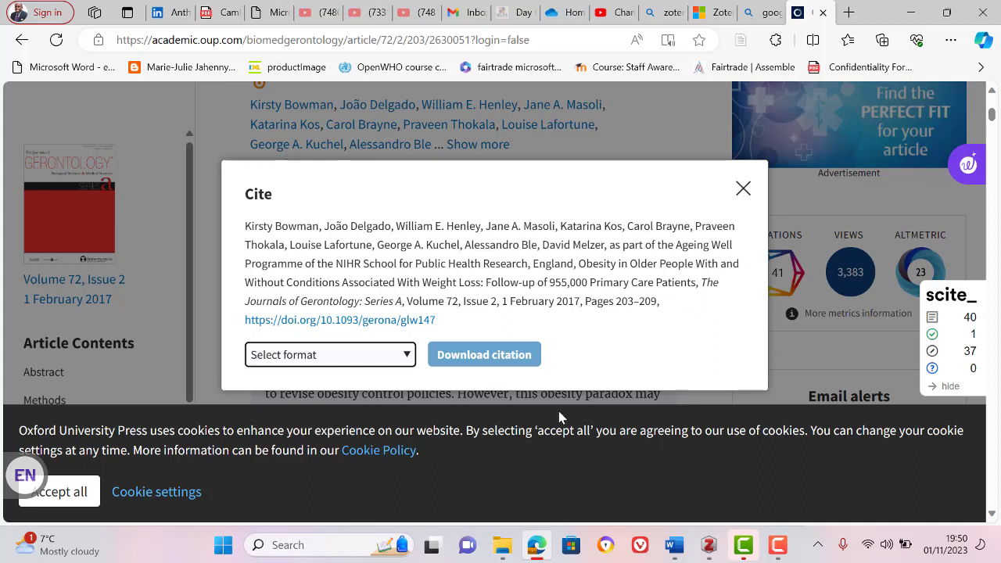
# Step: Download the article's citation in .ris (Mendeley, Papers, Zotero) format and allow Zotero Connector to import it
pyautogui.click(79, 501)
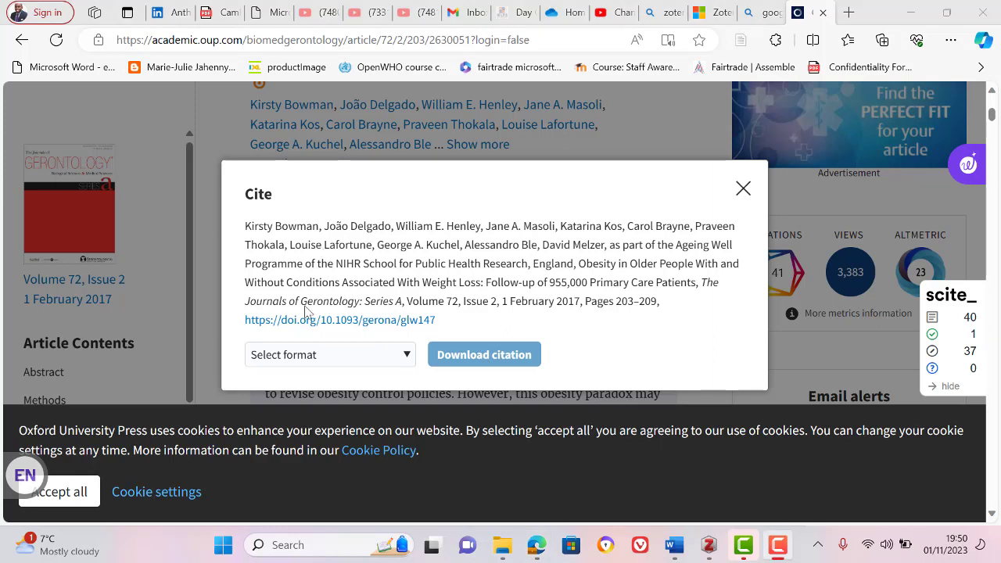
pyautogui.click(393, 358)
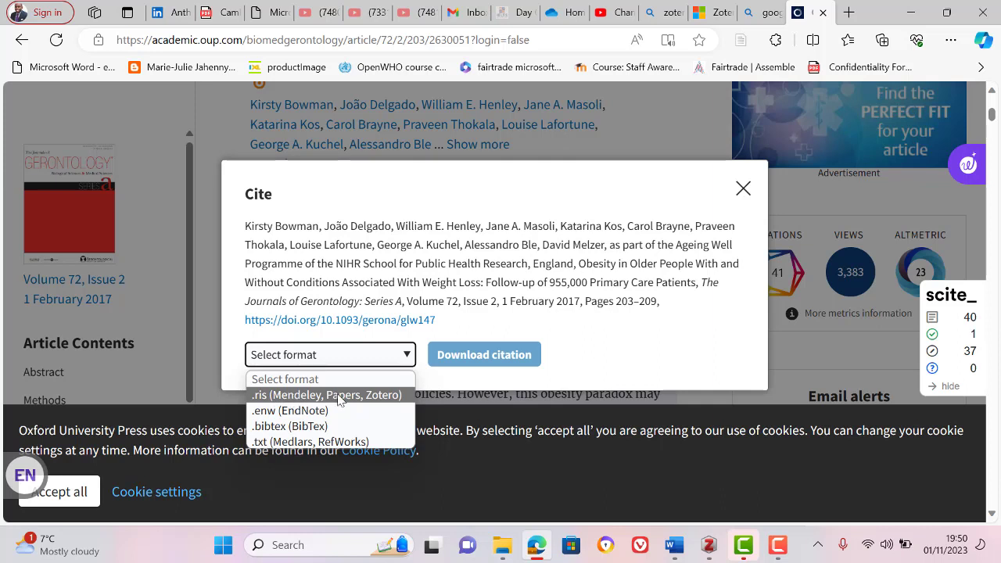
pyautogui.click(290, 395)
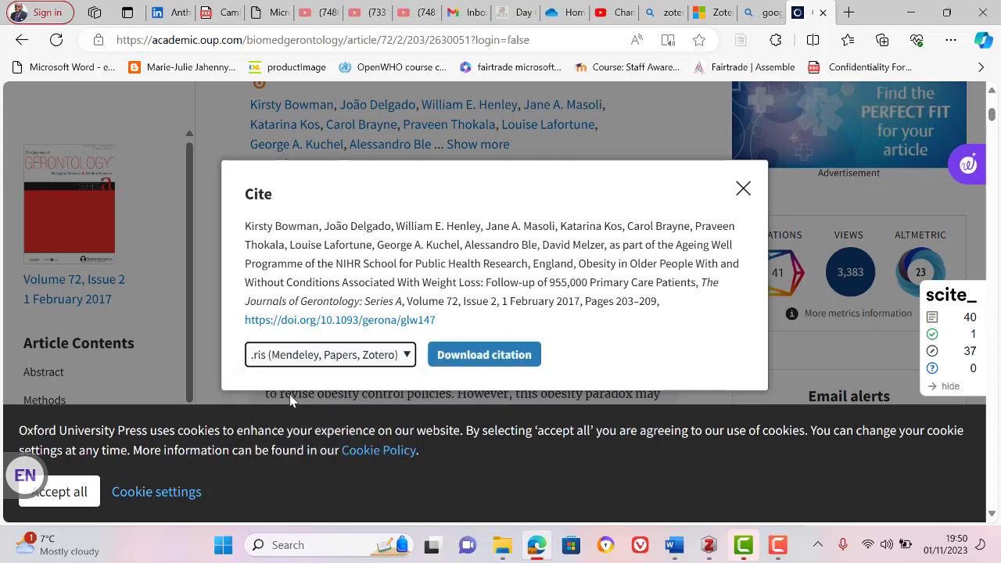
pyautogui.click(473, 360)
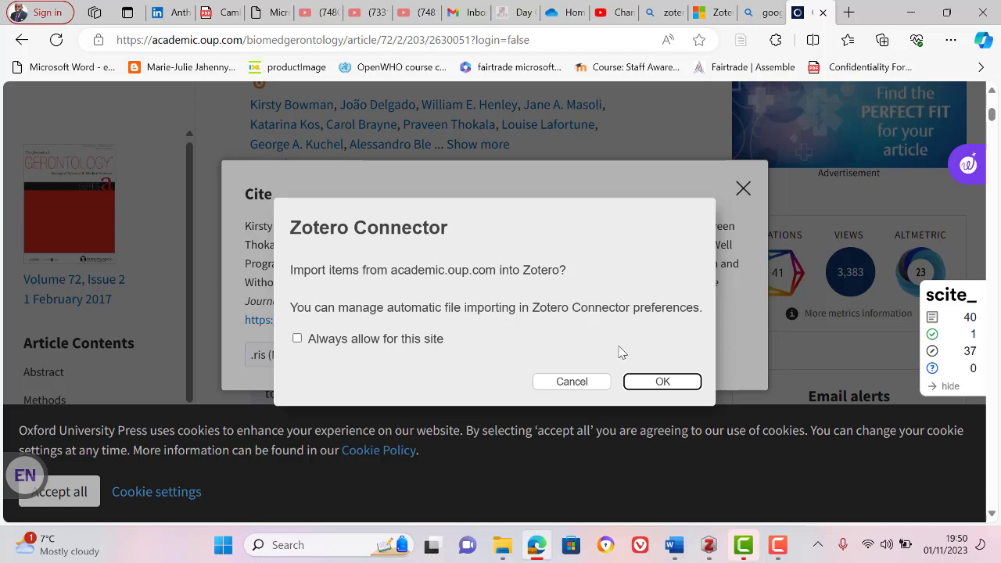
pyautogui.click(658, 383)
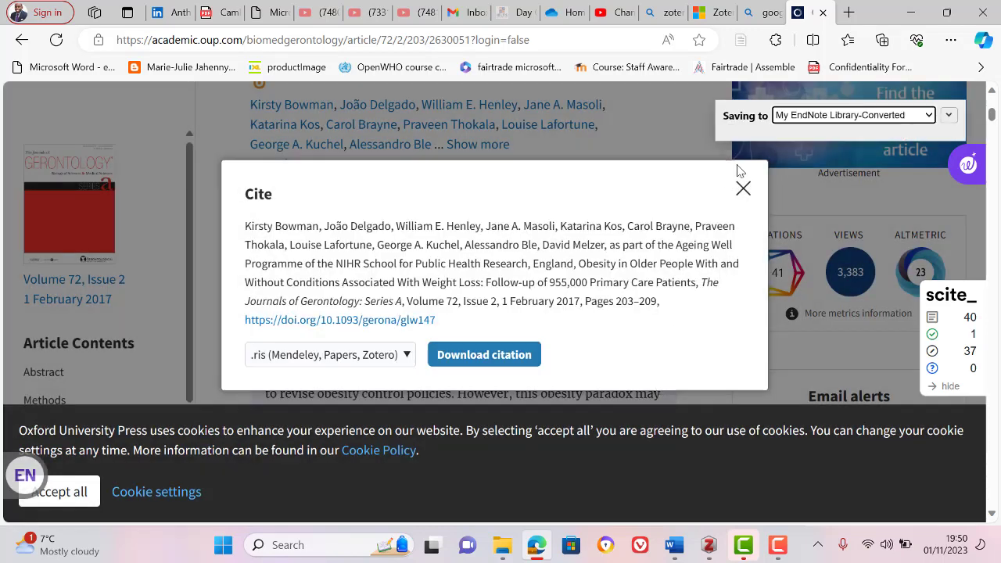
# Step: Save the imported article to the Health promotion collection and close the citation dialog
pyautogui.click(929, 116)
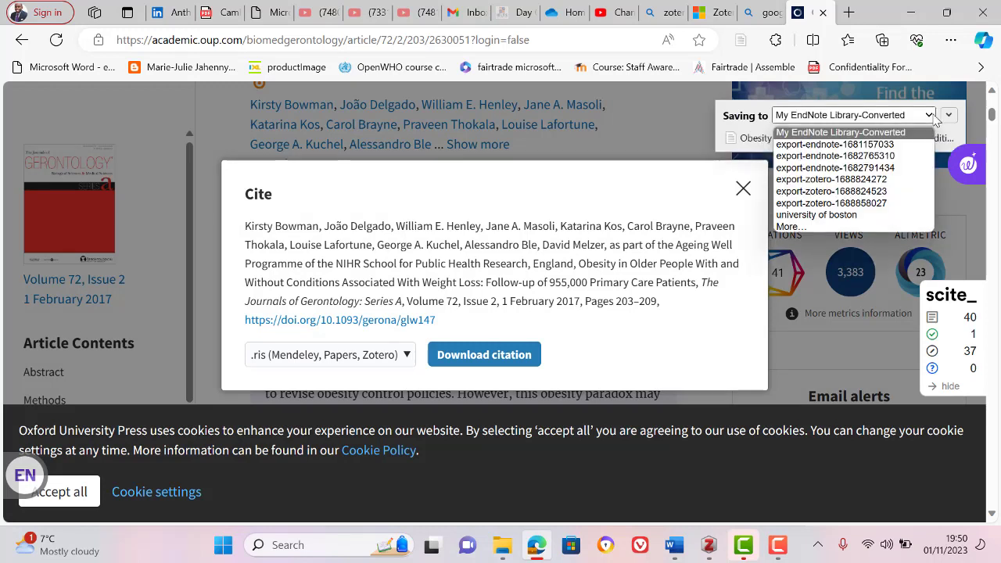
pyautogui.click(788, 227)
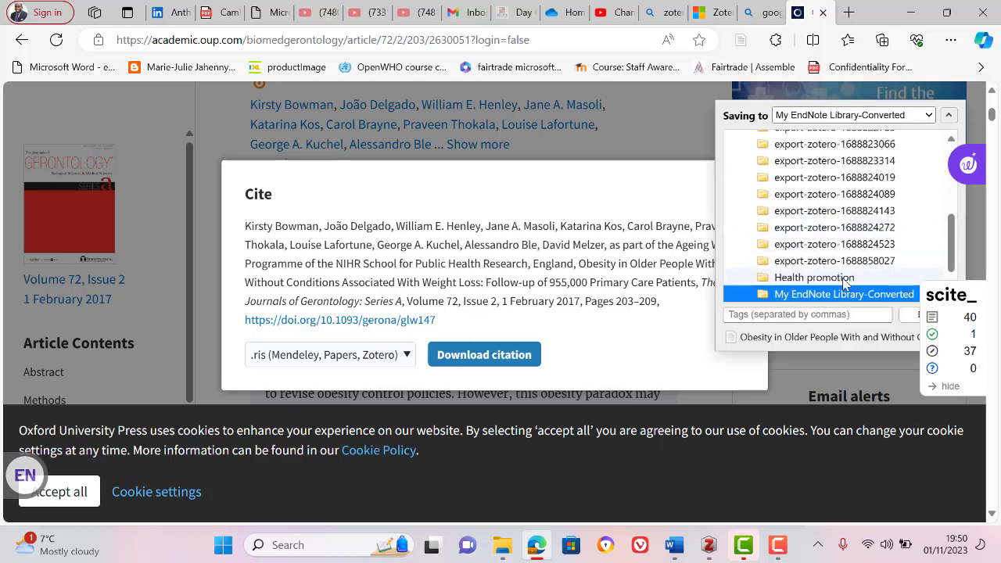
pyautogui.click(814, 278)
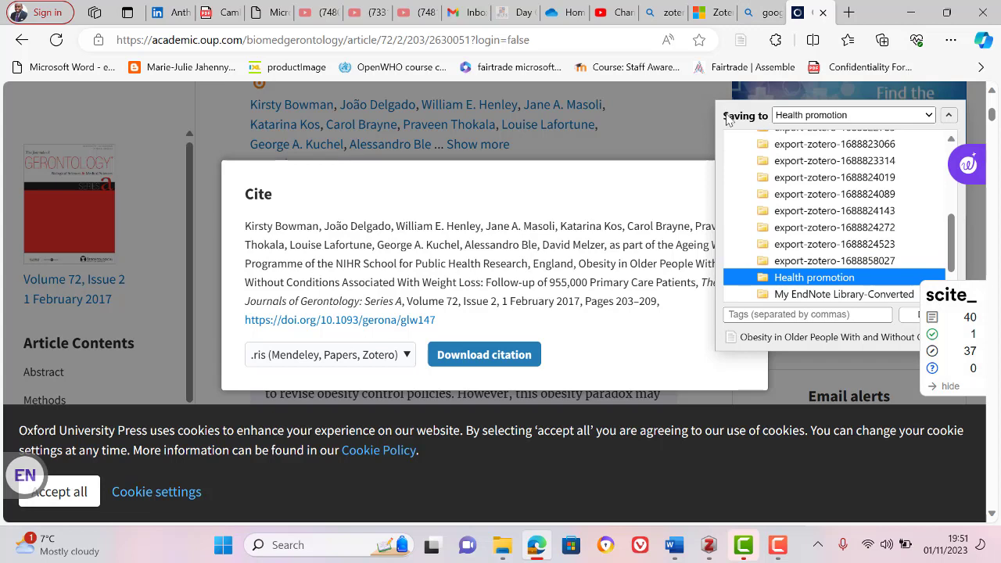
pyautogui.rightClick(589, 120)
pyautogui.click(918, 89)
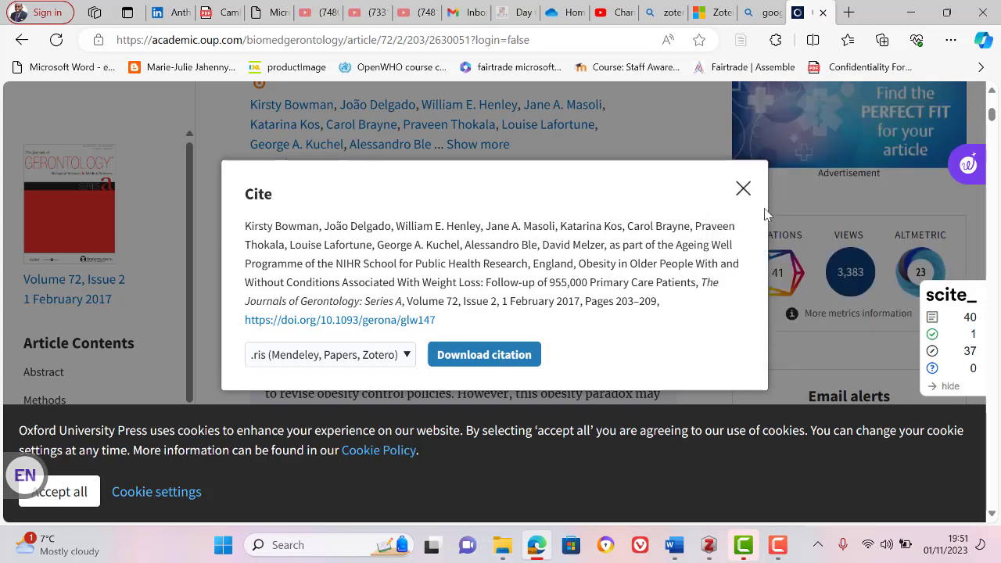
pyautogui.click(744, 190)
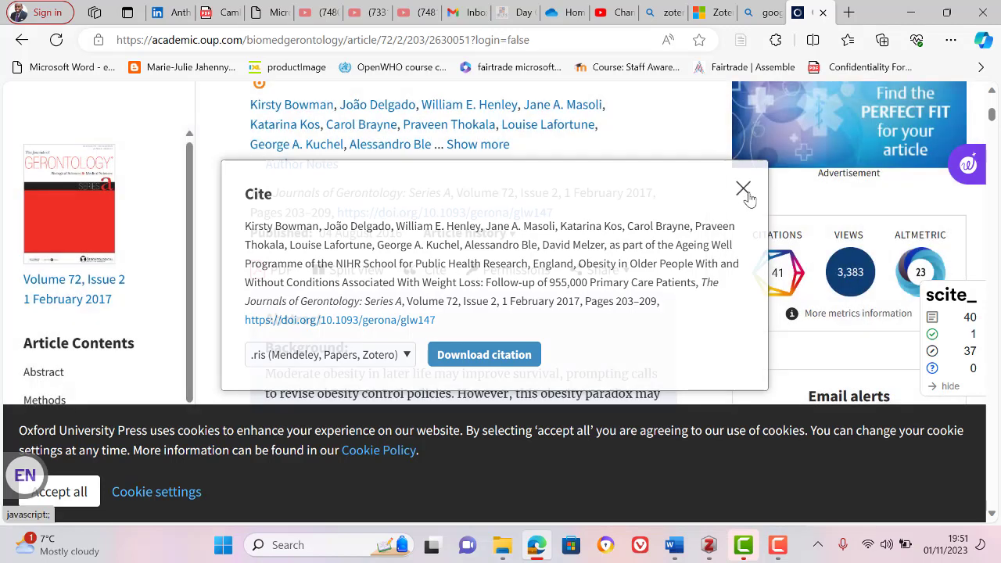
# Step: Switch to Zotero and select the obesity in older people article to check its details in the Health promotion collection
pyautogui.scroll(3, 554, 183)
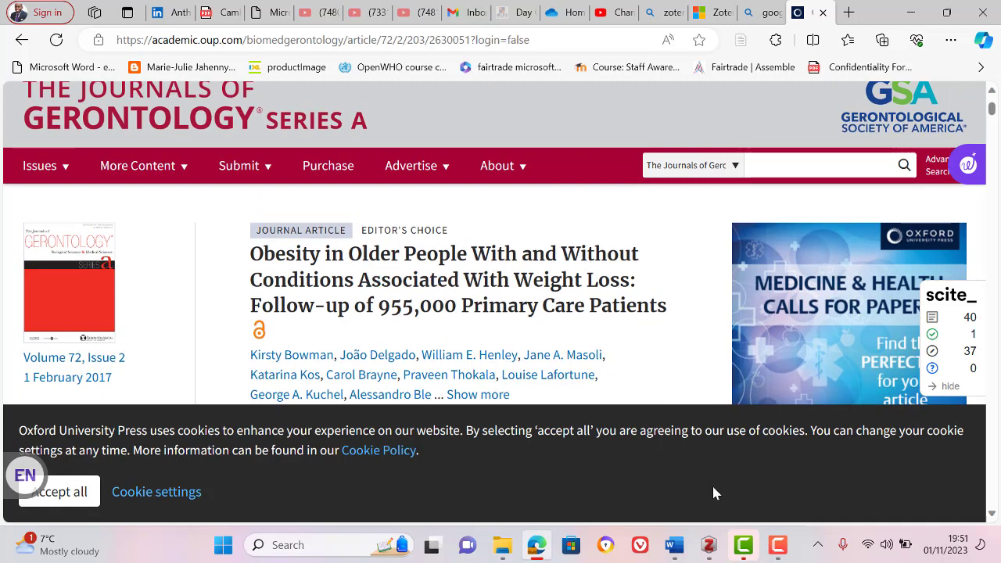
pyautogui.click(709, 545)
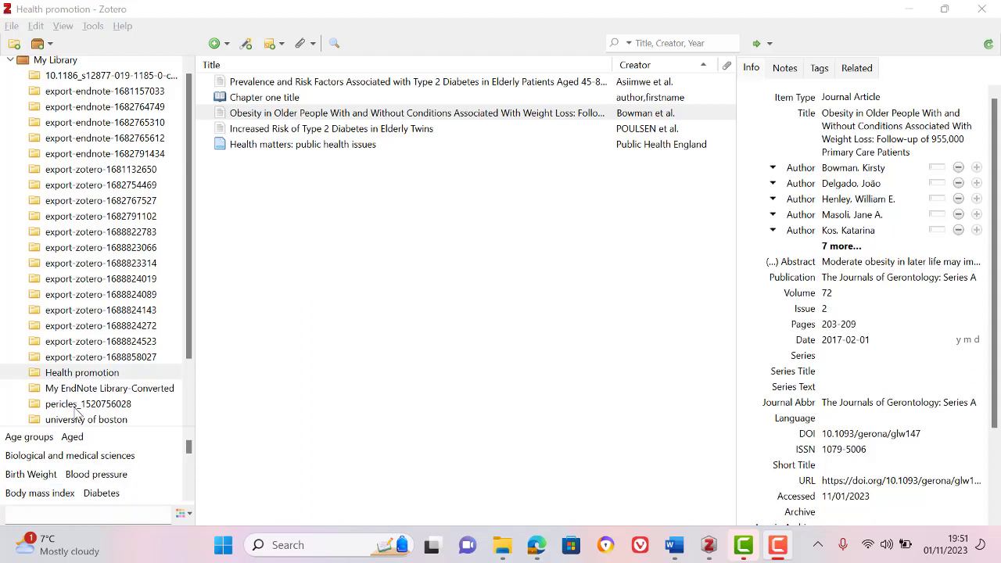
pyautogui.click(262, 117)
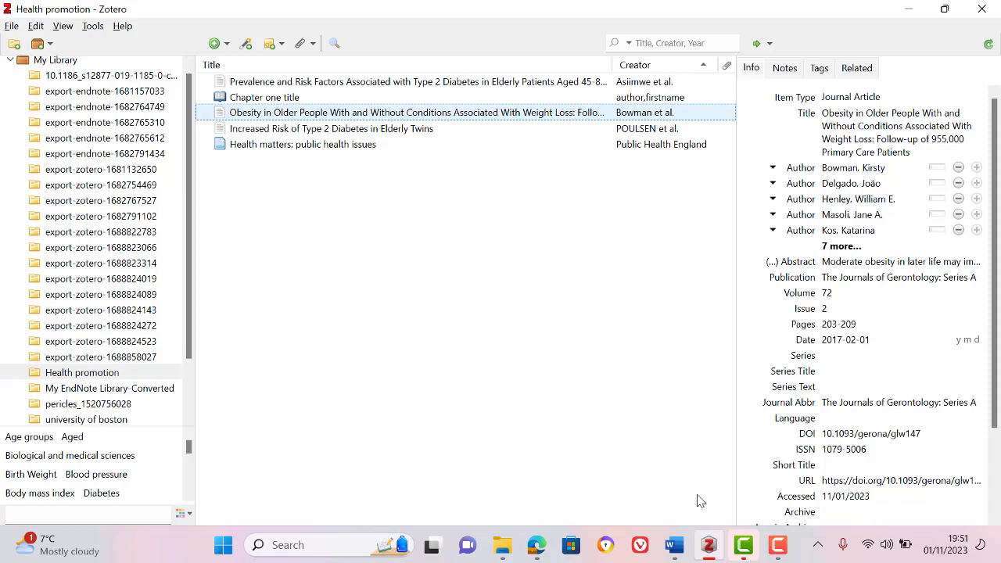
# Step: Create a blank Word document and start a Zotero citation using Chicago Manual of Style 17th edition (author-date)
pyautogui.click(676, 545)
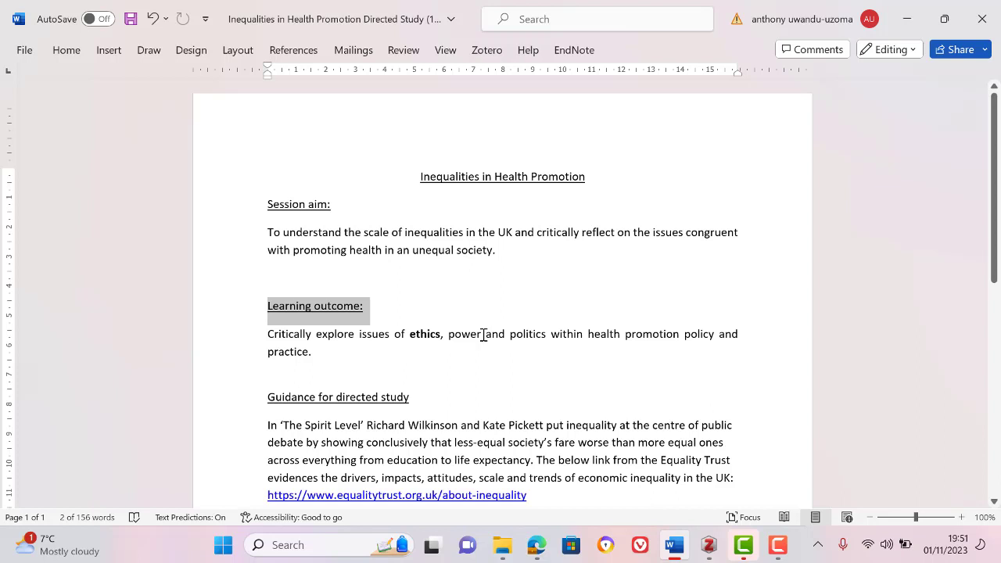
pyautogui.hotkey('ctrl', 'n')
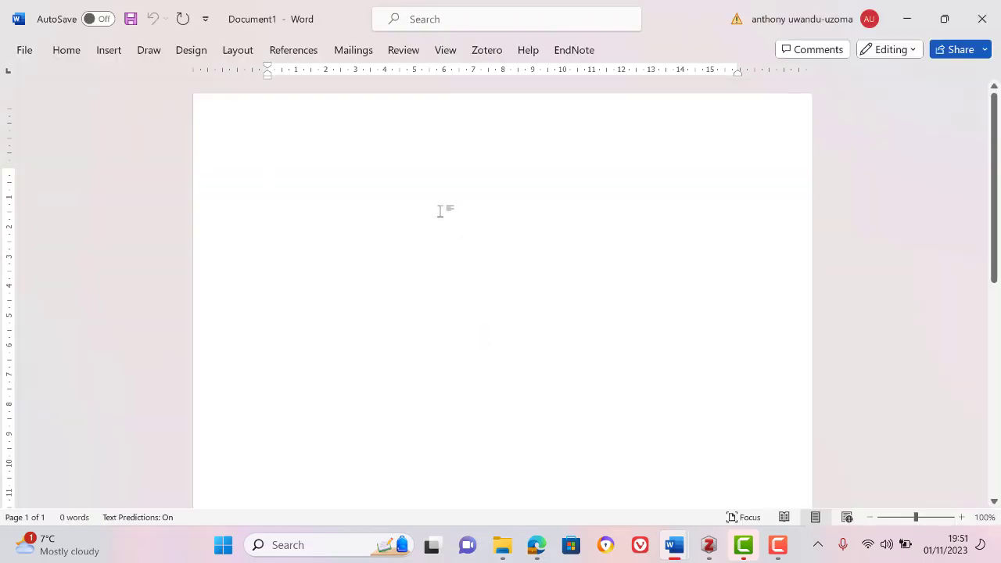
pyautogui.click(495, 51)
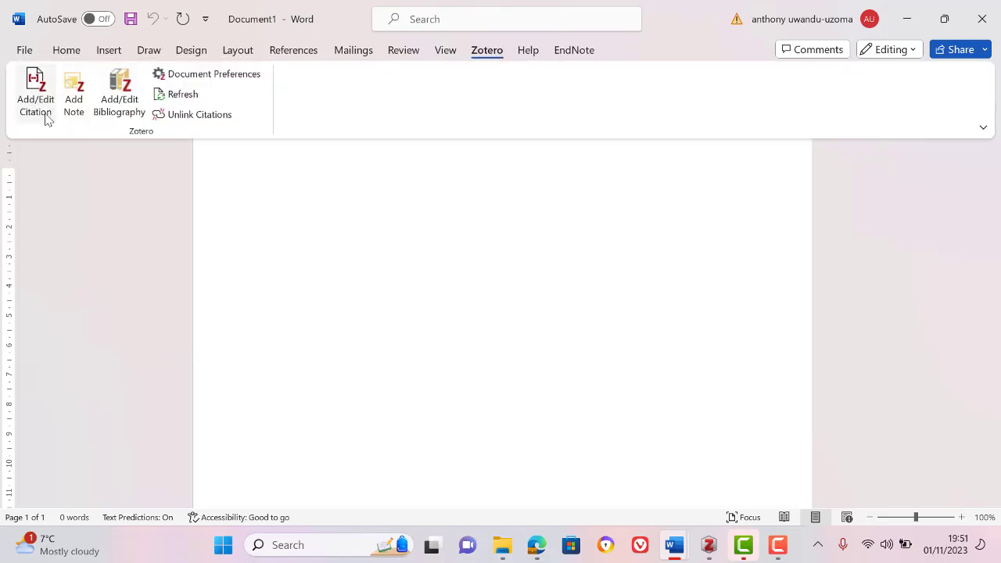
pyautogui.click(38, 105)
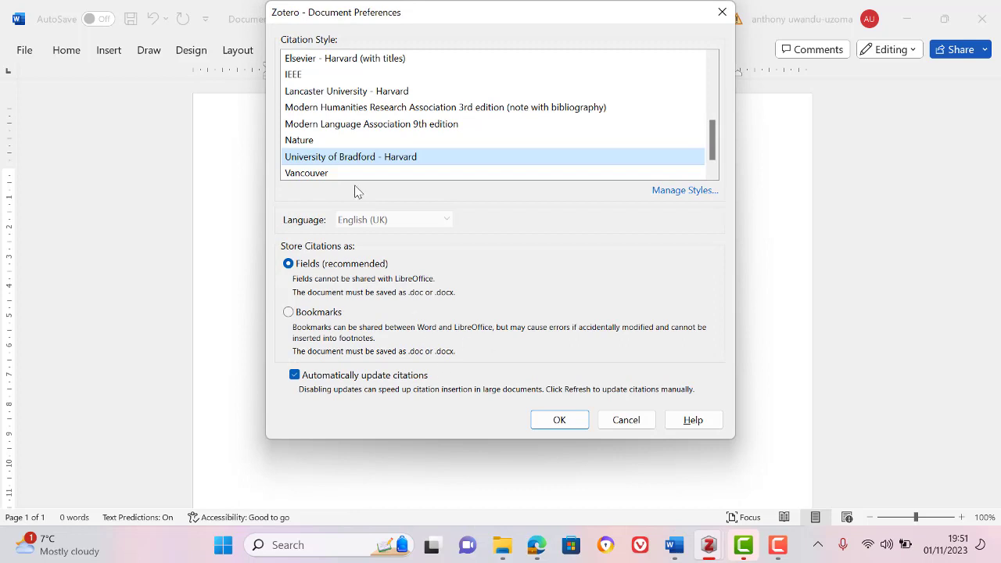
pyautogui.click(712, 105)
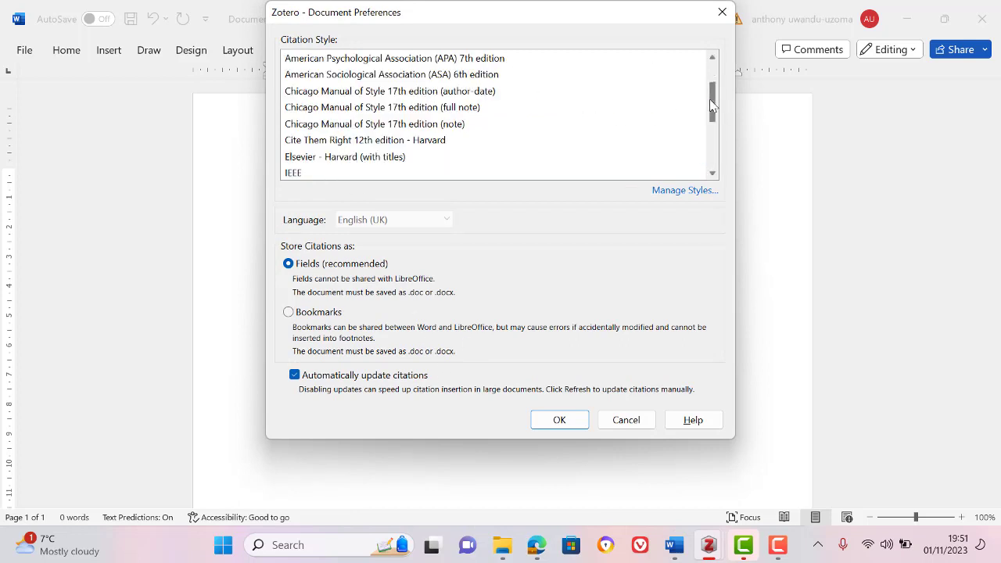
pyautogui.click(423, 91)
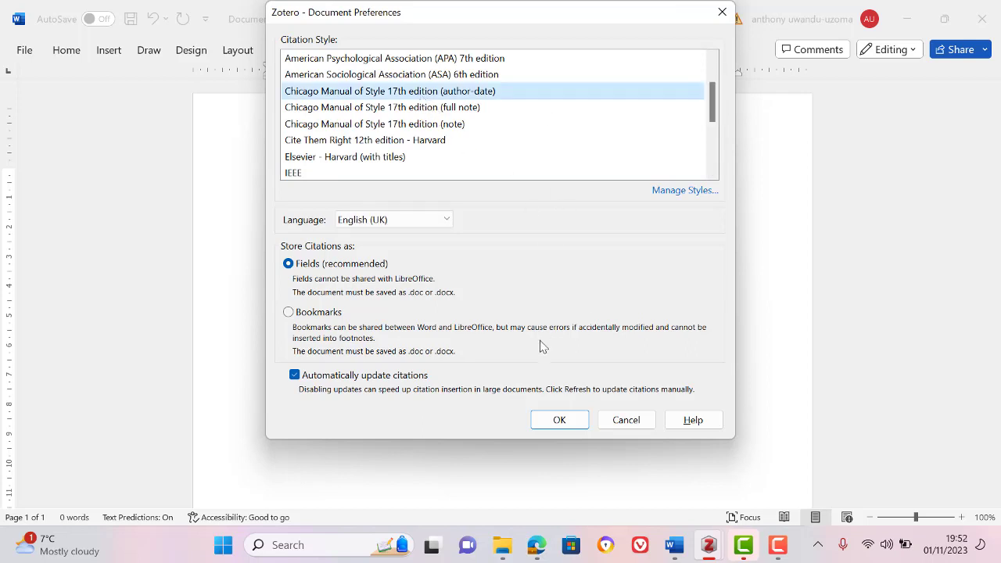
pyautogui.click(560, 421)
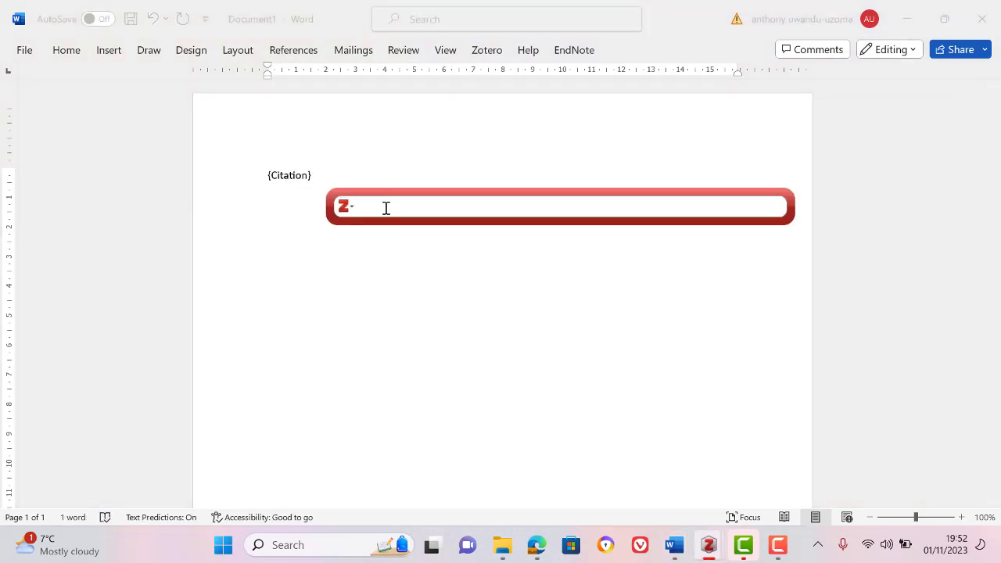
# Step: Find "obesity" in the Zotero citation search and insert the 2017 Obesity in Older People article as an in-text citation
pyautogui.write('obes')
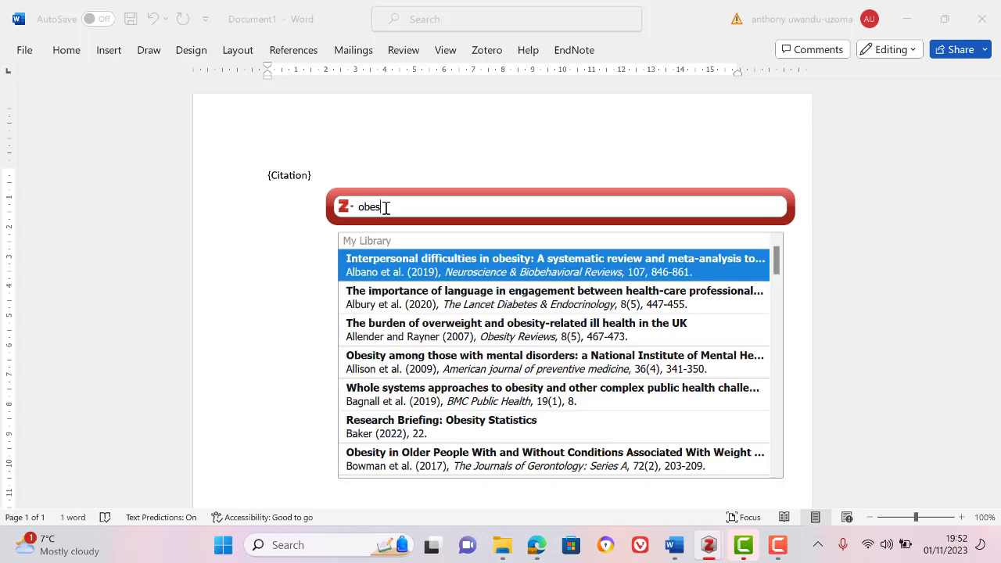
pyautogui.write('ity')
pyautogui.press('BackSpace')
pyautogui.press('BackSpace')
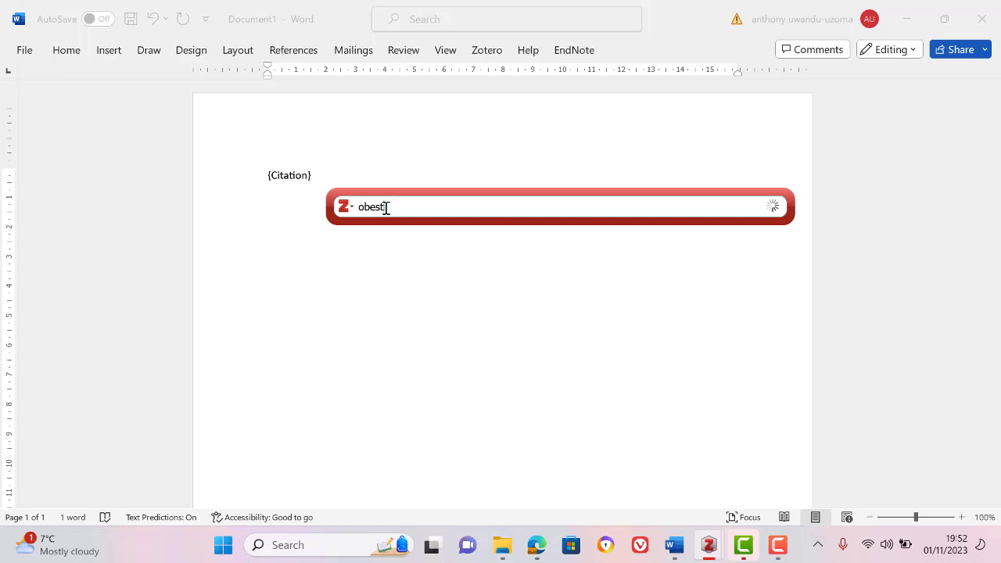
pyautogui.write('ity')
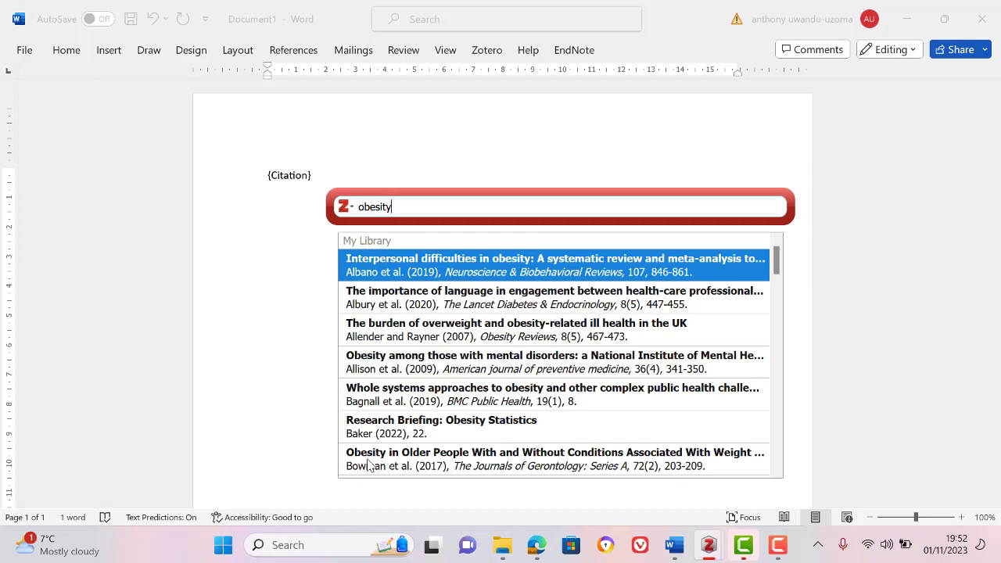
pyautogui.click(477, 463)
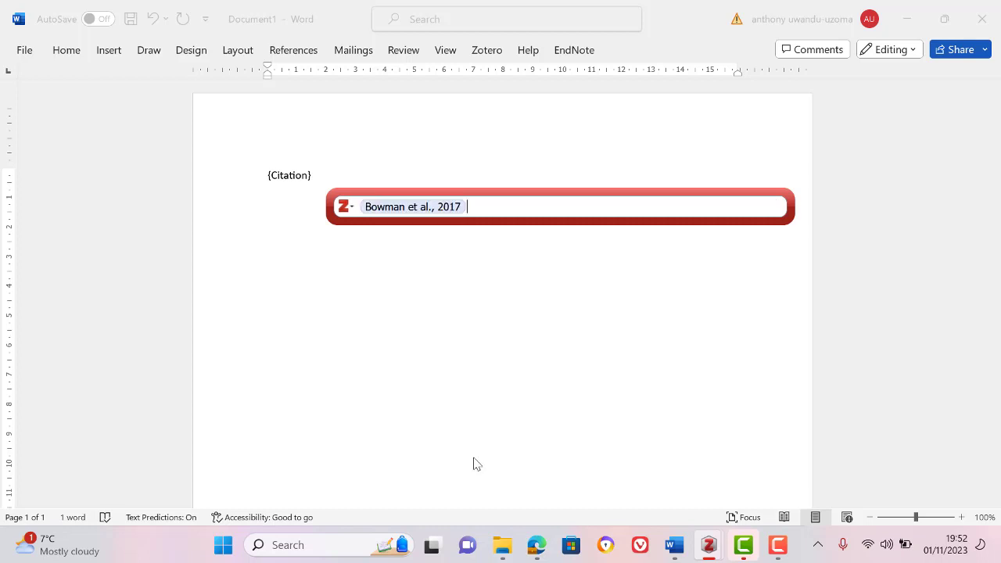
pyautogui.press('Return')
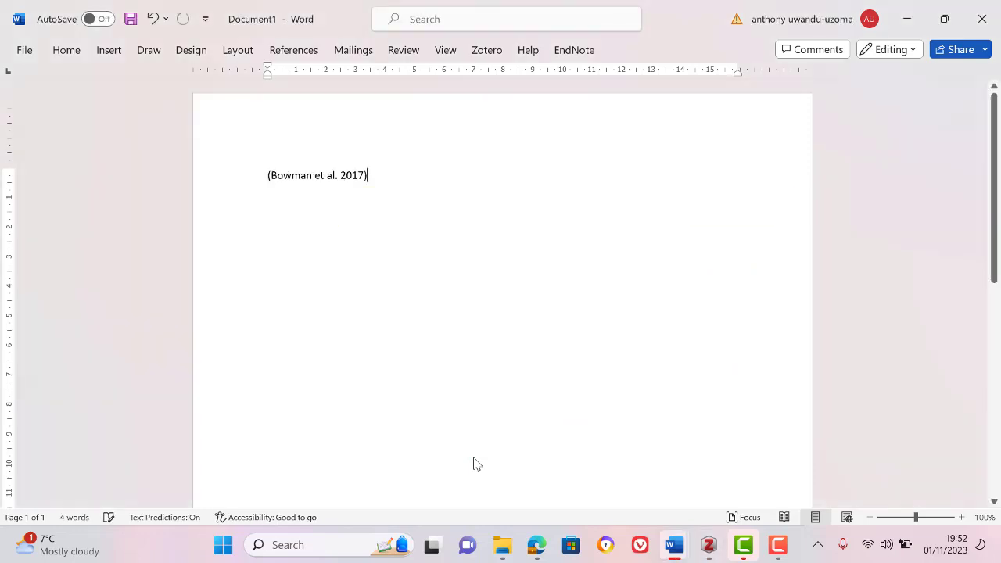
pyautogui.click(347, 185)
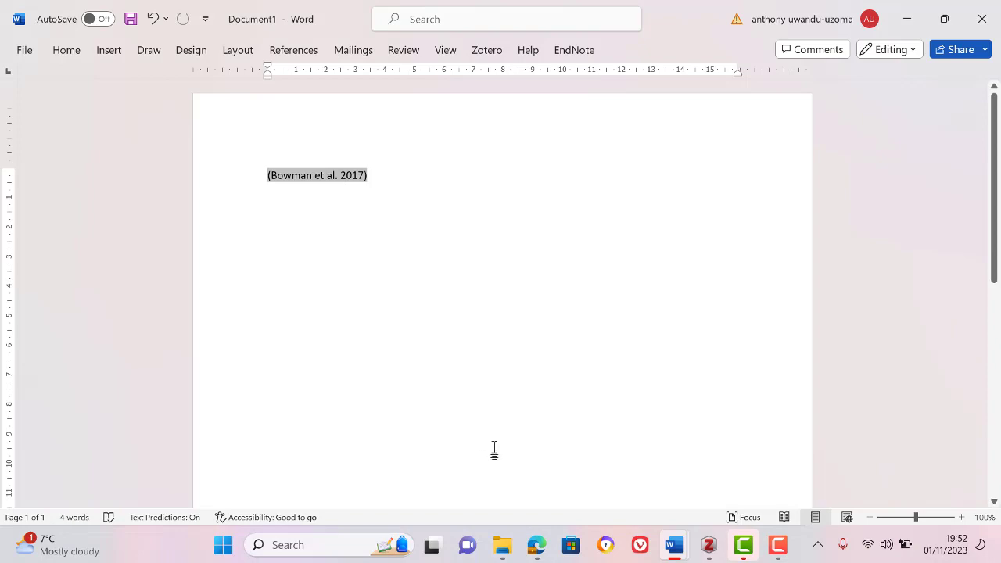
# Step: Switch to Edge, reload the journal article page and close the "google scholar" web search tab
pyautogui.click(537, 546)
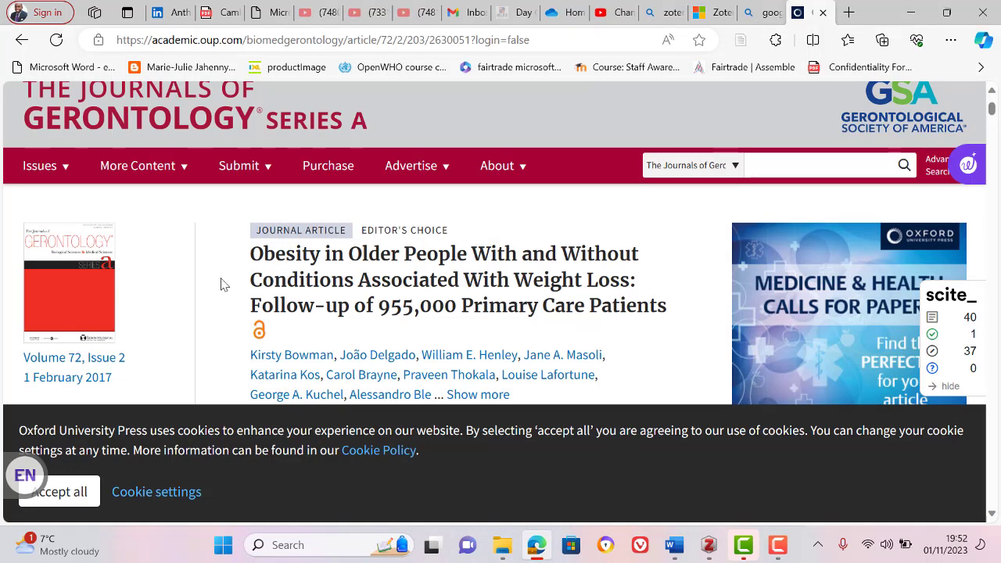
pyautogui.click(61, 40)
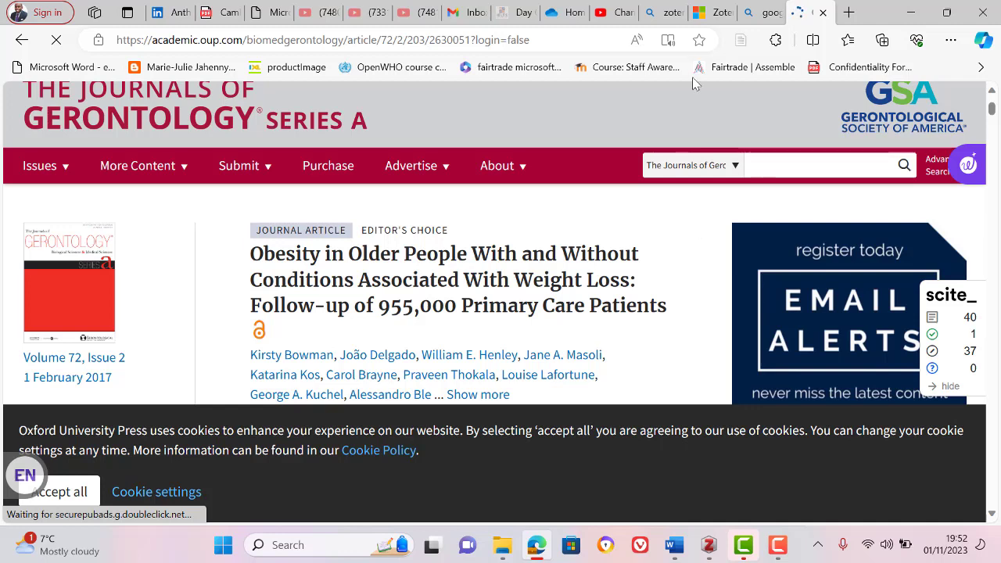
pyautogui.click(767, 13)
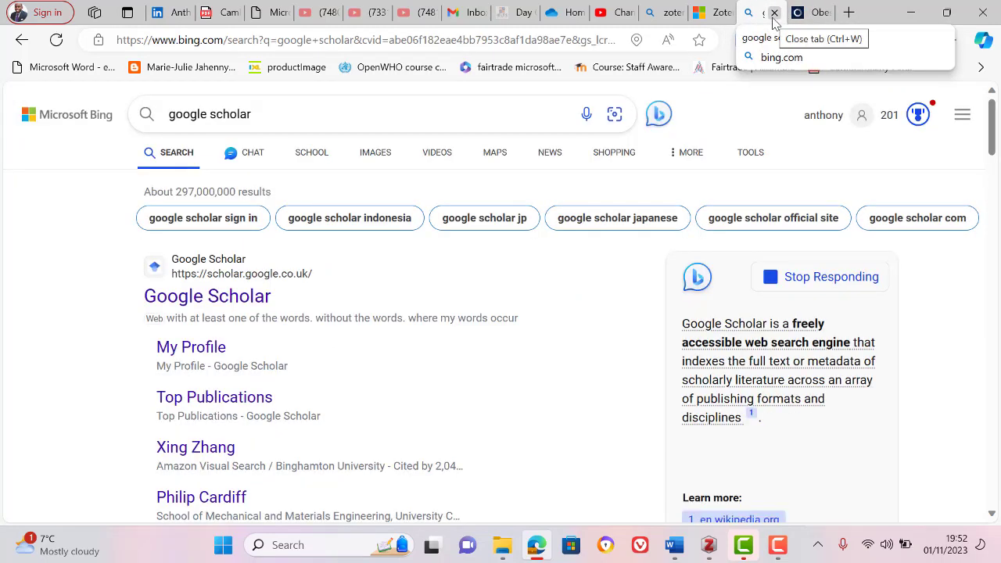
pyautogui.click(774, 14)
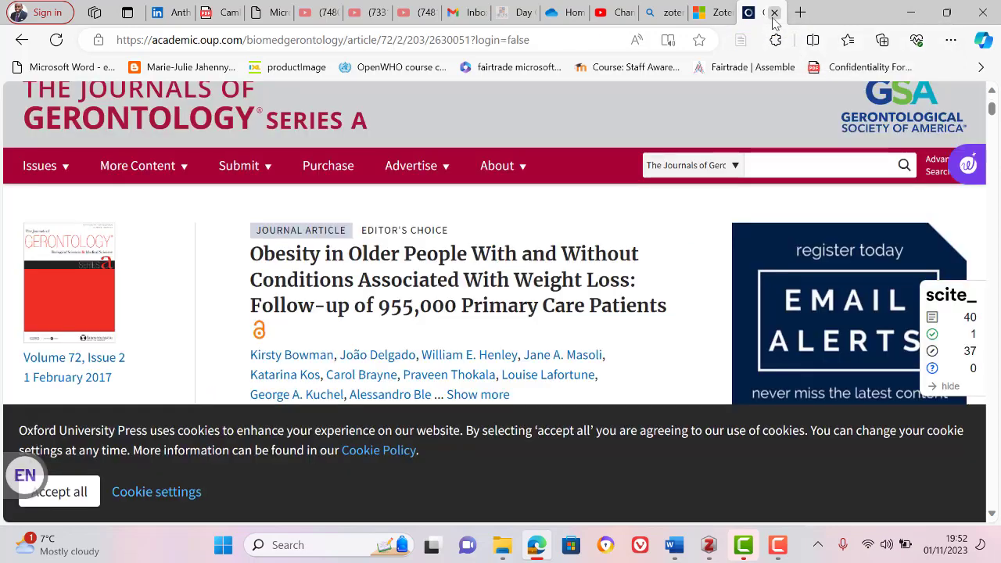
# Step: Open the Google Scholar site in place of the "zotero download" search results
pyautogui.click(658, 16)
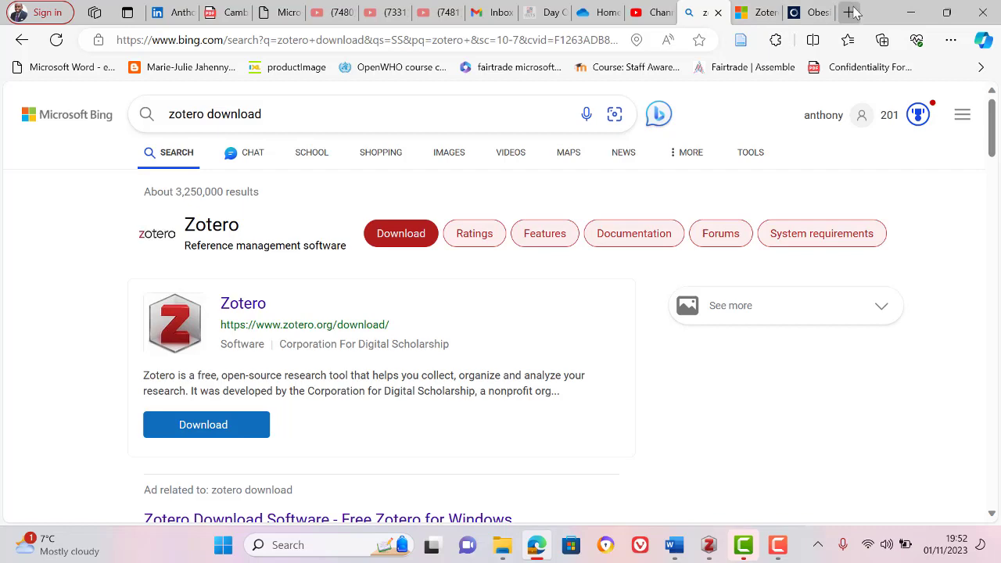
pyautogui.click(457, 41)
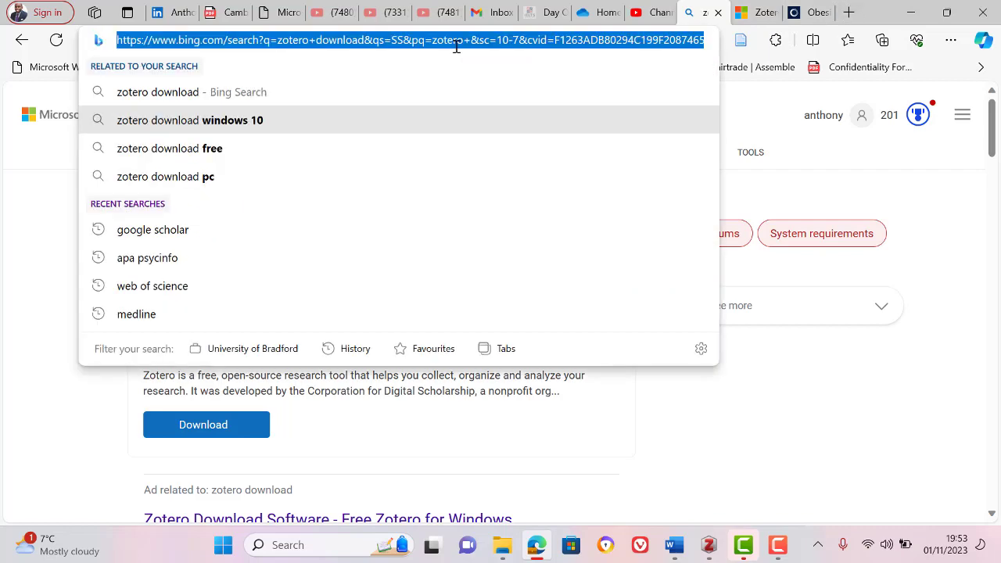
pyautogui.write('sho')
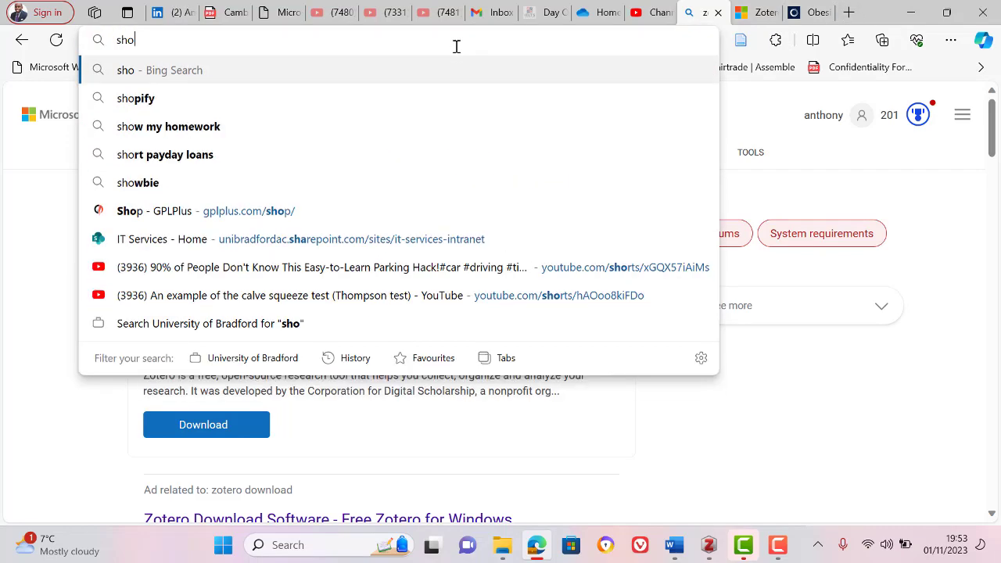
pyautogui.press('BackSpace')
pyautogui.press('BackSpace')
pyautogui.write('c')
pyautogui.press('Return')
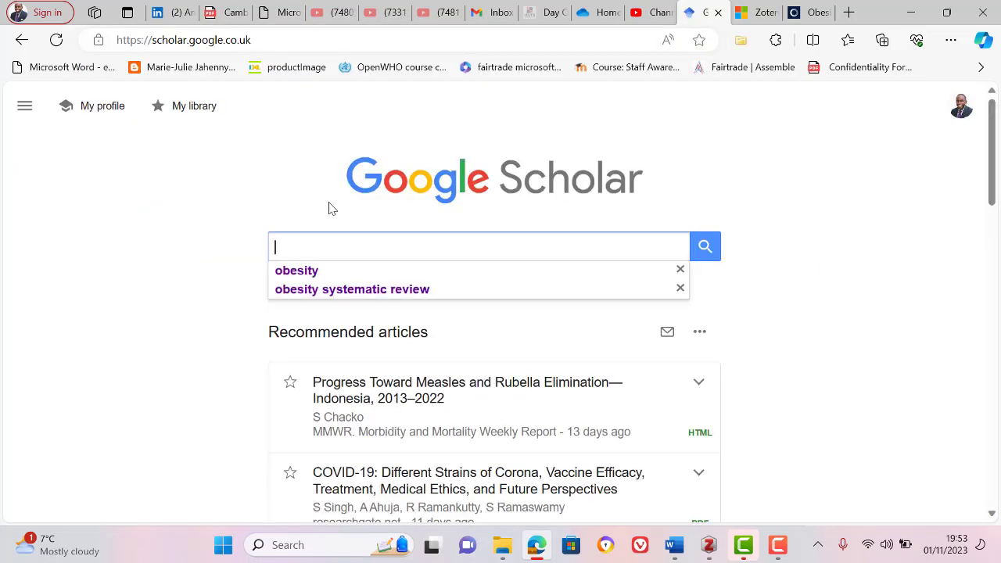
# Step: Search Google Scholar for "diabetes mellitus in elderly Nigeria" and open the 2019 article "Diabetes in elderly Nigerians"
pyautogui.write('diabetes')
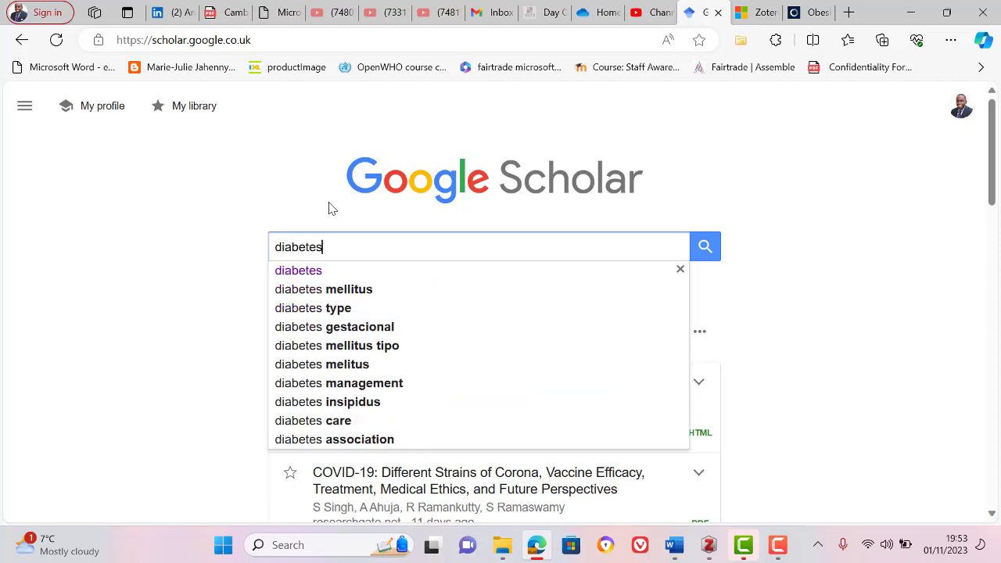
pyautogui.write(' mellitus')
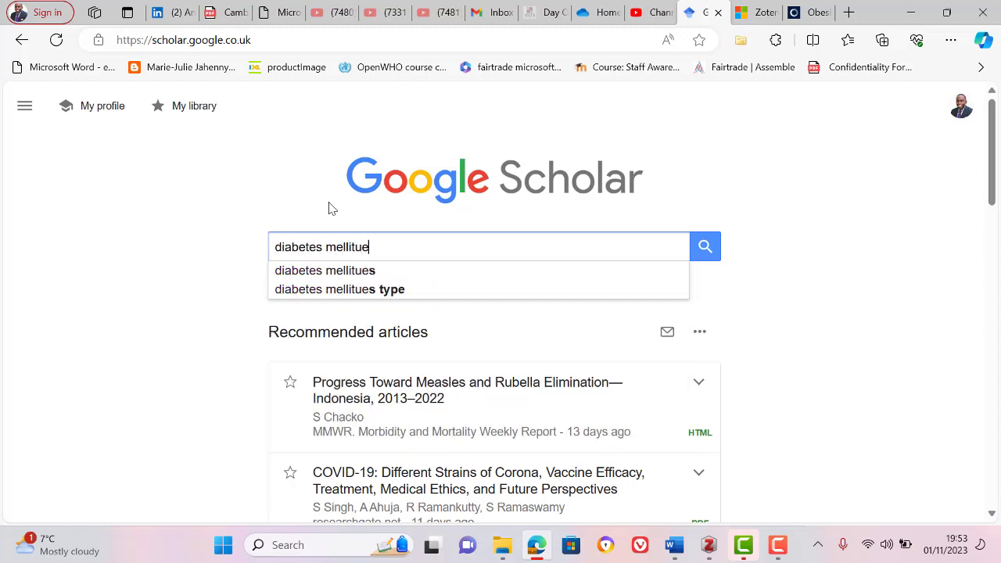
pyautogui.write(' in eld')
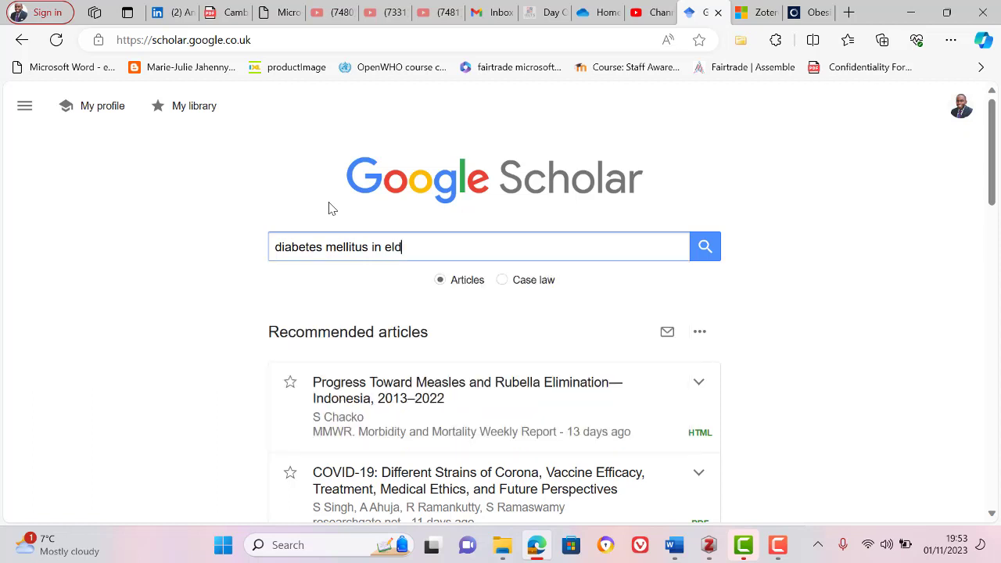
pyautogui.write('erly Nigeria')
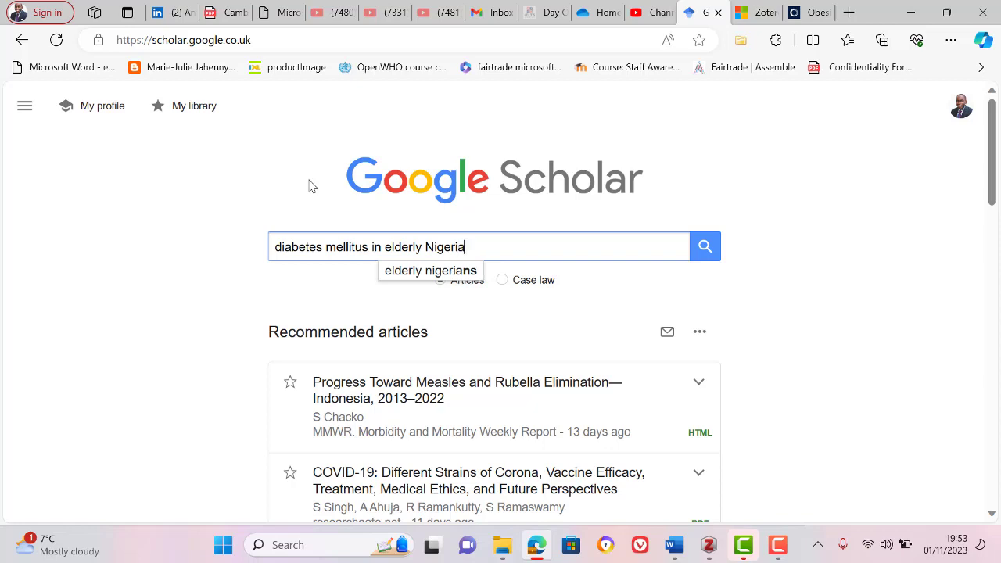
pyautogui.press('Return')
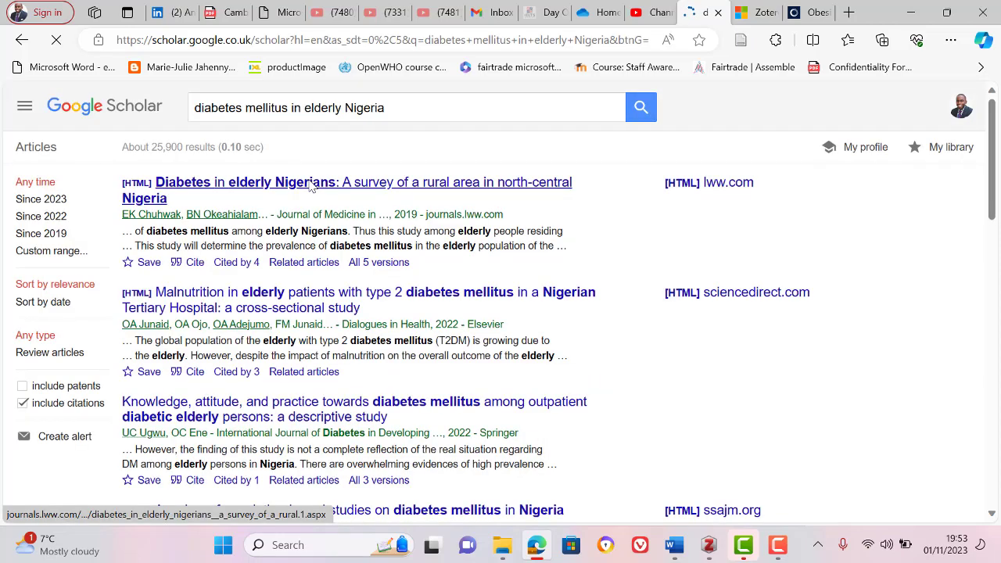
pyautogui.click(188, 192)
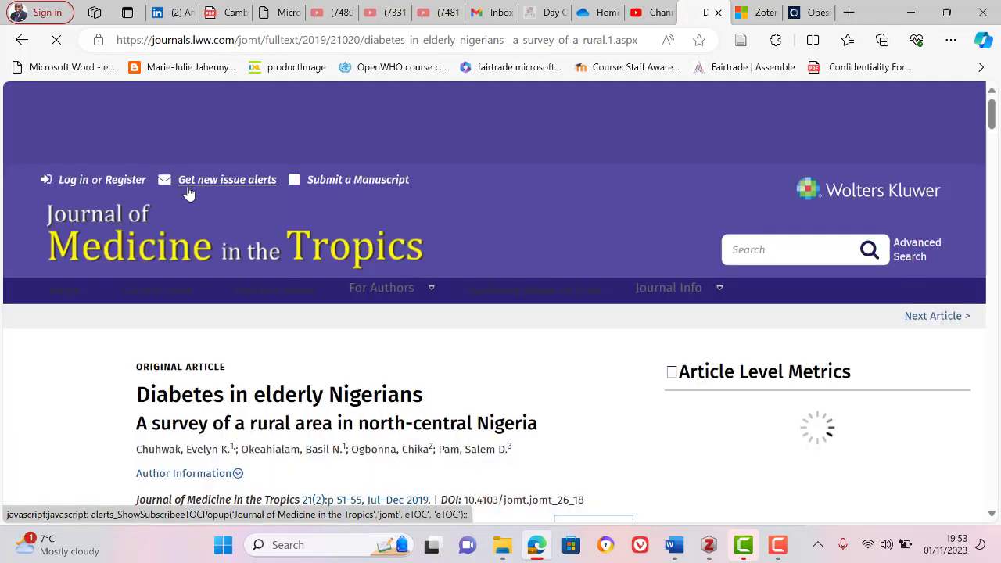
# Step: Look through the start of the article page and view its citation export options without exporting
pyautogui.scroll(-2, 188, 193)
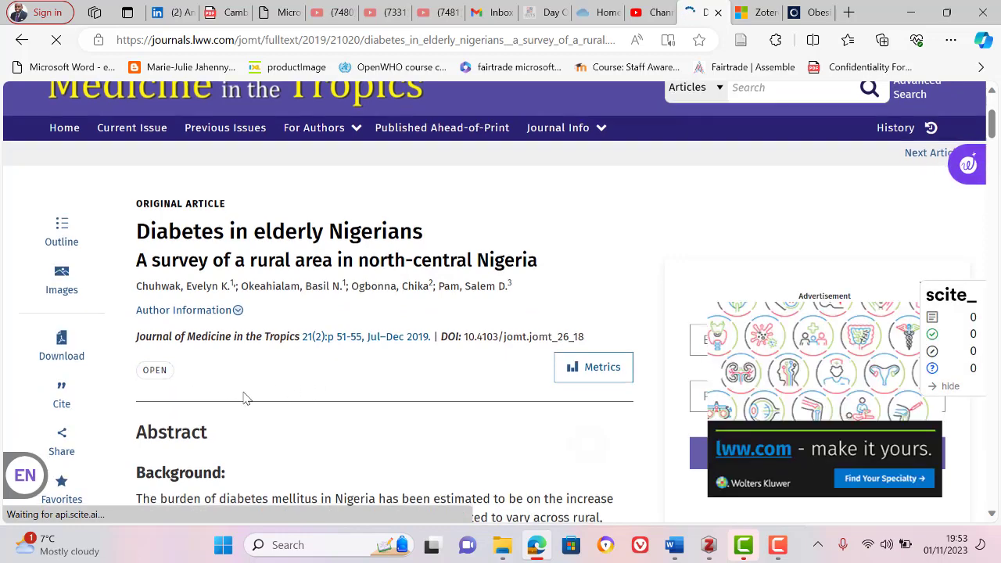
pyautogui.scroll(-3, 245, 397)
pyautogui.scroll(3, 245, 398)
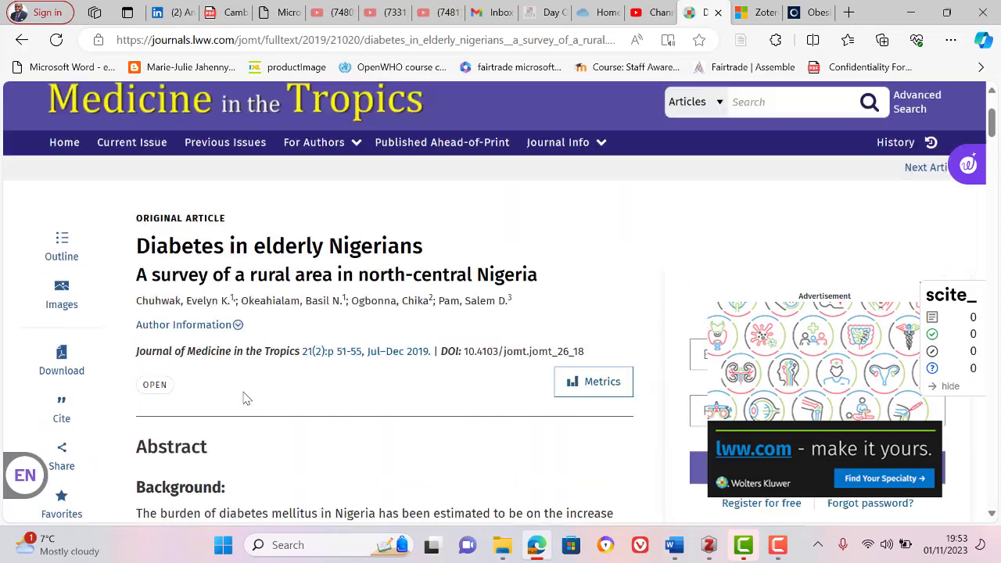
pyautogui.scroll(-1, 245, 398)
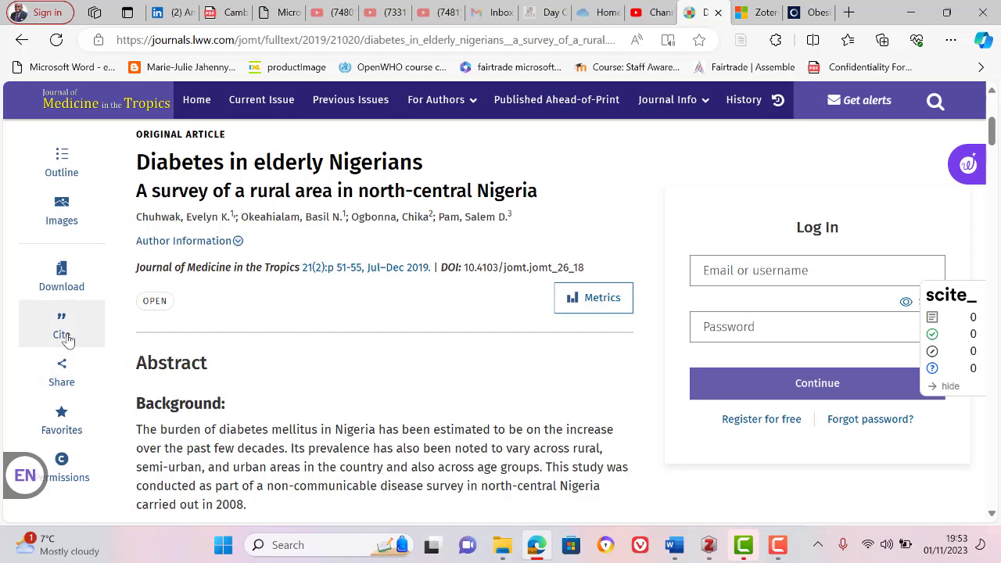
pyautogui.click(66, 336)
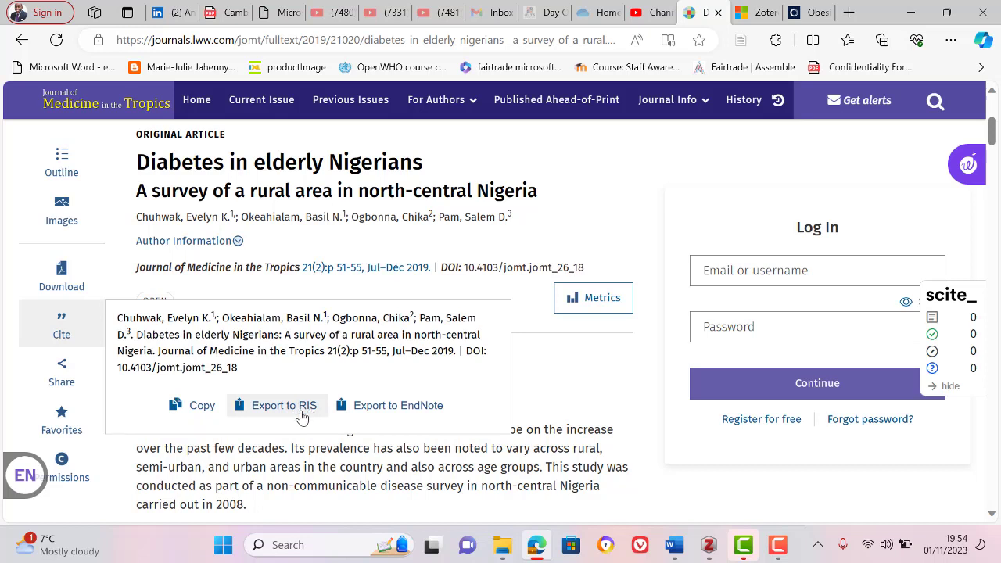
pyautogui.click(644, 369)
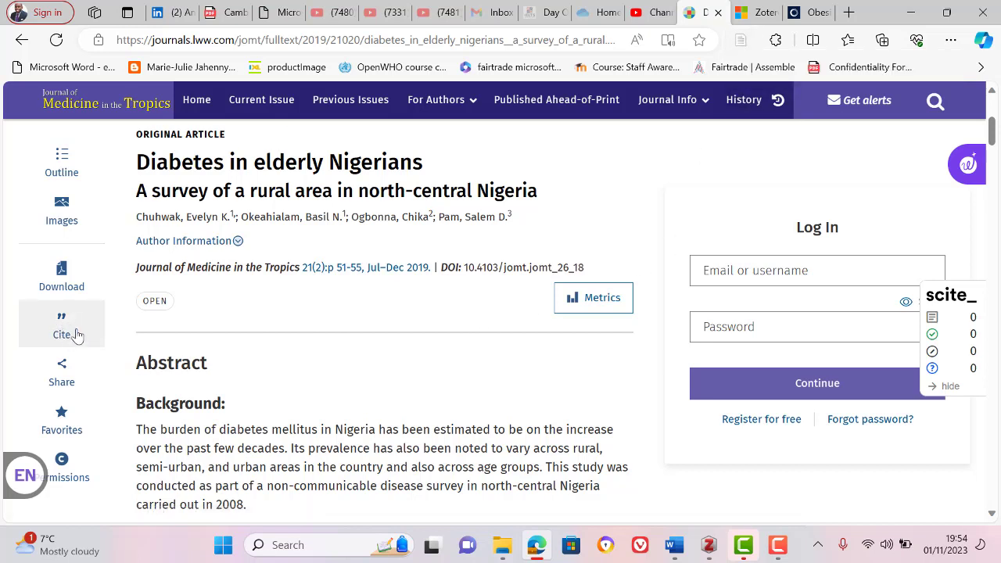
# Step: Save the diabetes article to the Health promotion collection with the Zotero connector and bring up Zotero to check the entry
pyautogui.click(741, 41)
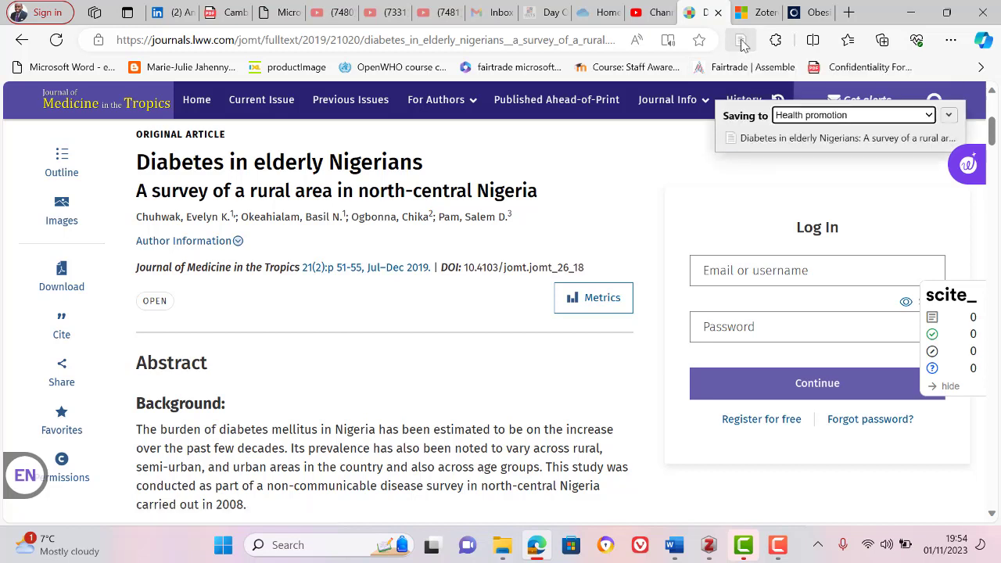
pyautogui.click(931, 116)
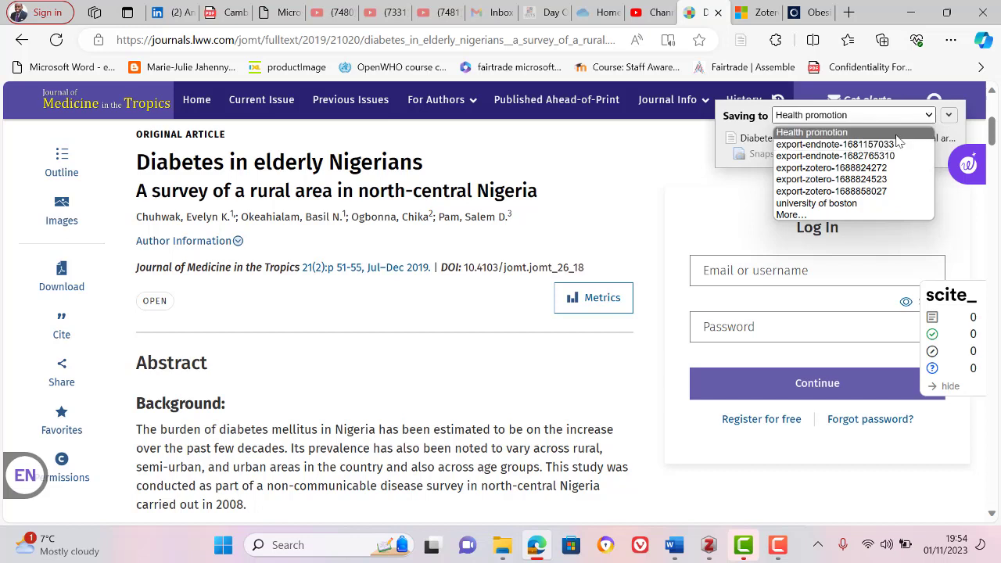
pyautogui.click(898, 136)
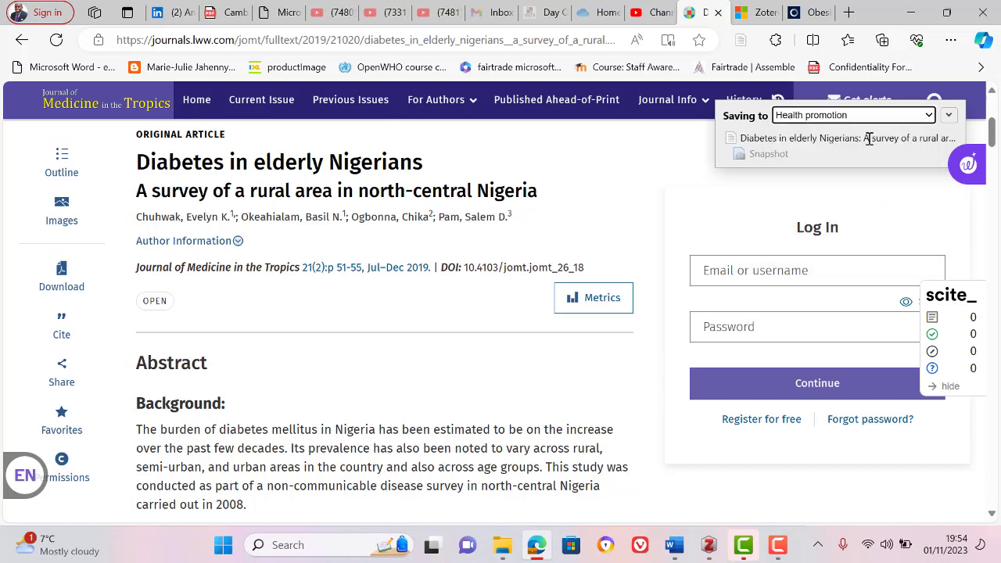
pyautogui.click(869, 119)
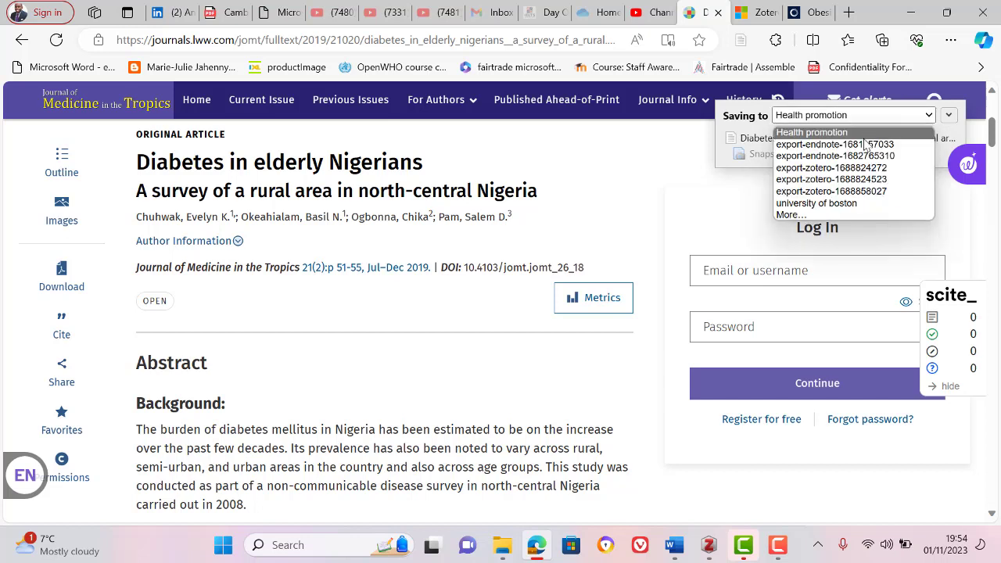
pyautogui.press('Escape')
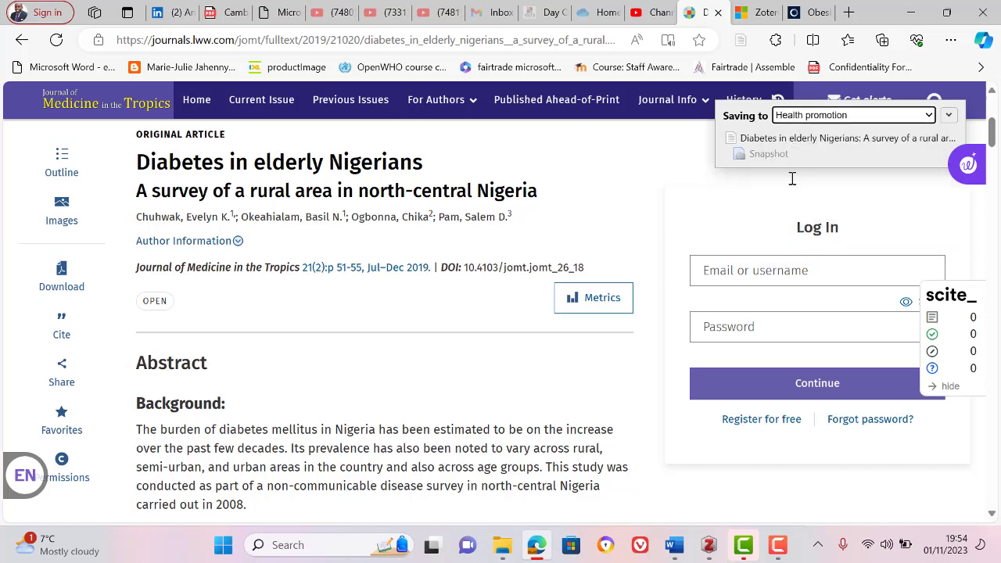
pyautogui.doubleClick(654, 201)
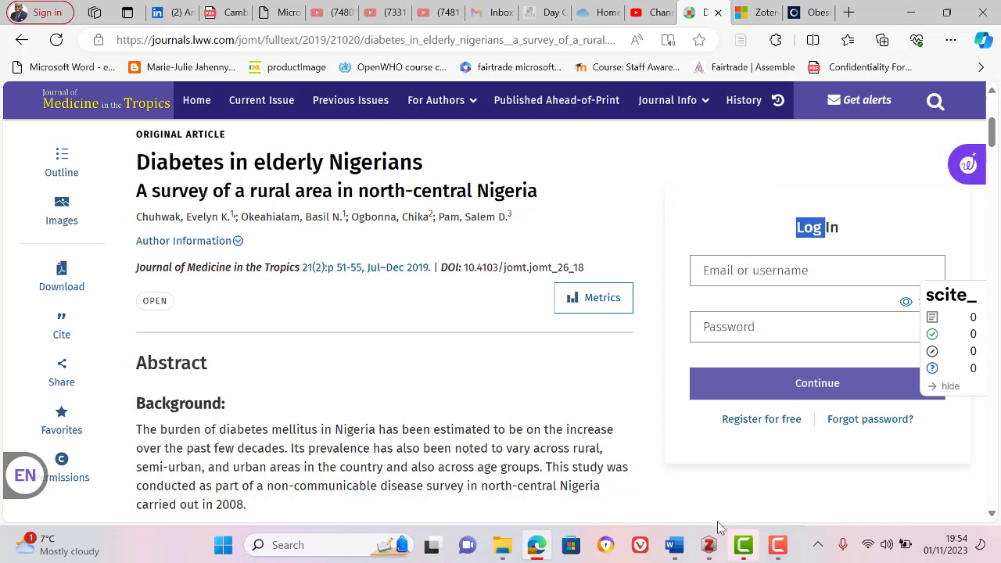
pyautogui.click(709, 545)
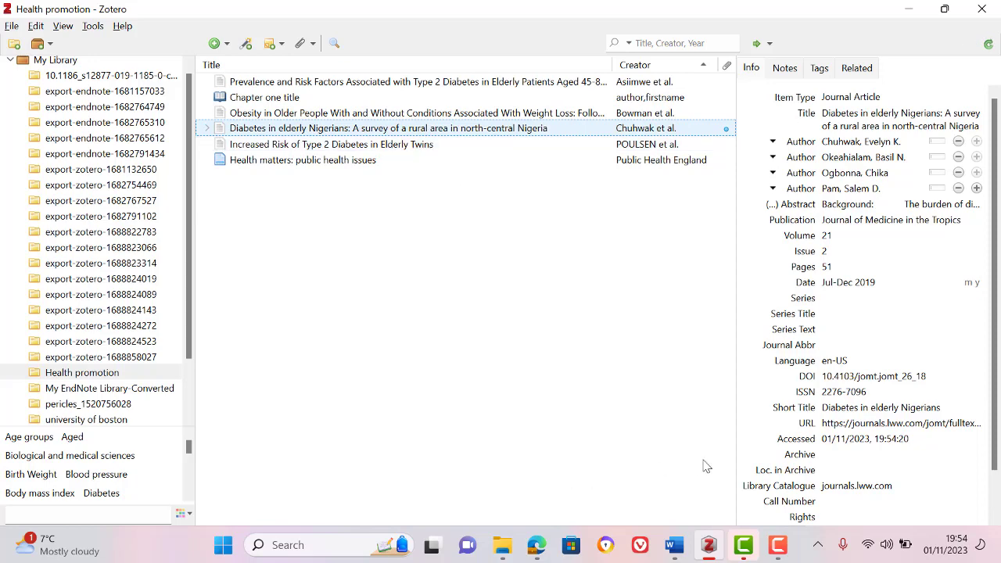
# Step: Switch to Document1 in Word and add the word "Diabetes" two paragraphs below the existing citation
pyautogui.click(674, 545)
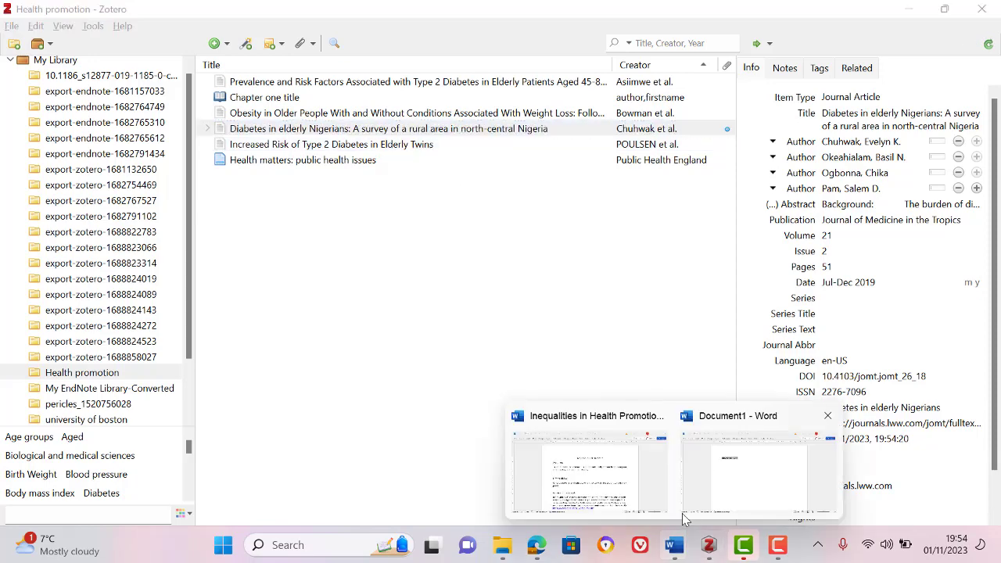
pyautogui.click(717, 489)
pyautogui.click(398, 165)
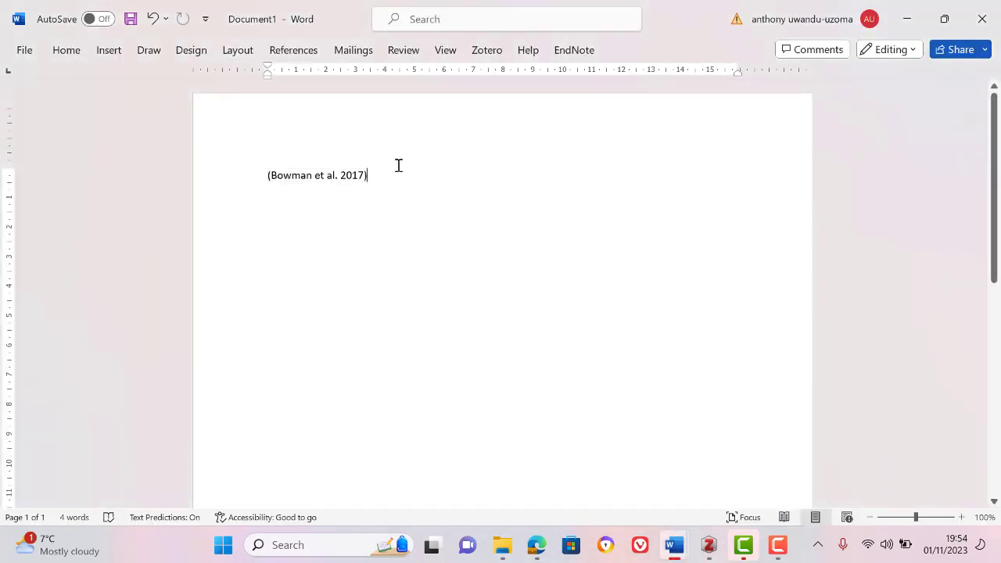
pyautogui.press('Return')
pyautogui.press('Return')
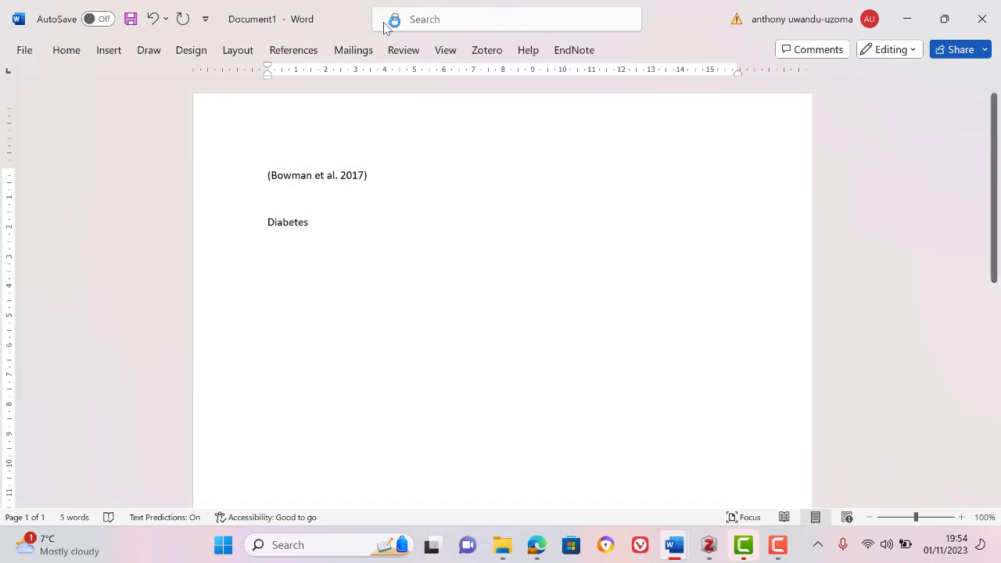
# Step: Find "diabetes" in the Zotero citation search and insert the 2019 Diabetes in elderly Nigerians article as a citation after "Diabetes"
pyautogui.click(497, 50)
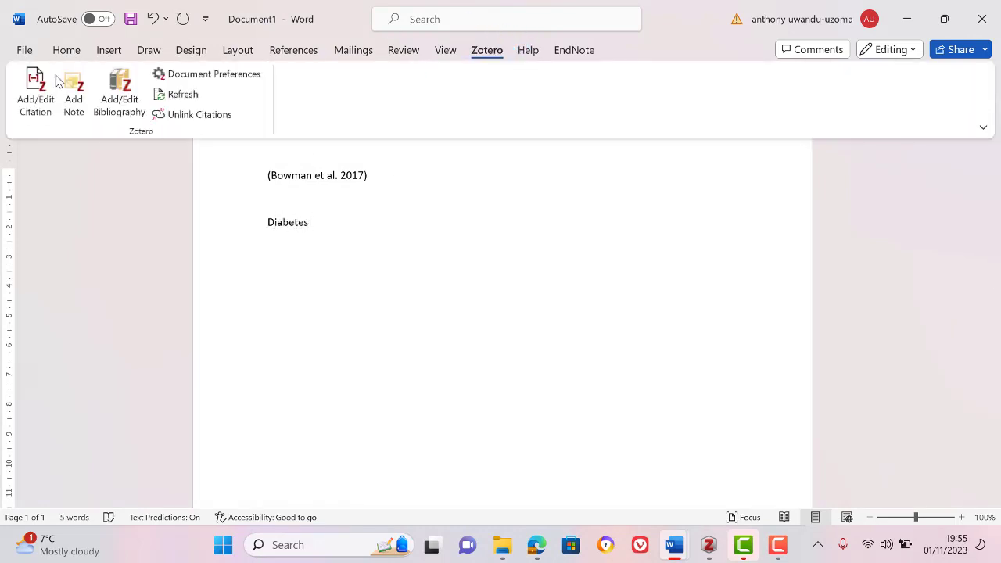
pyautogui.click(33, 94)
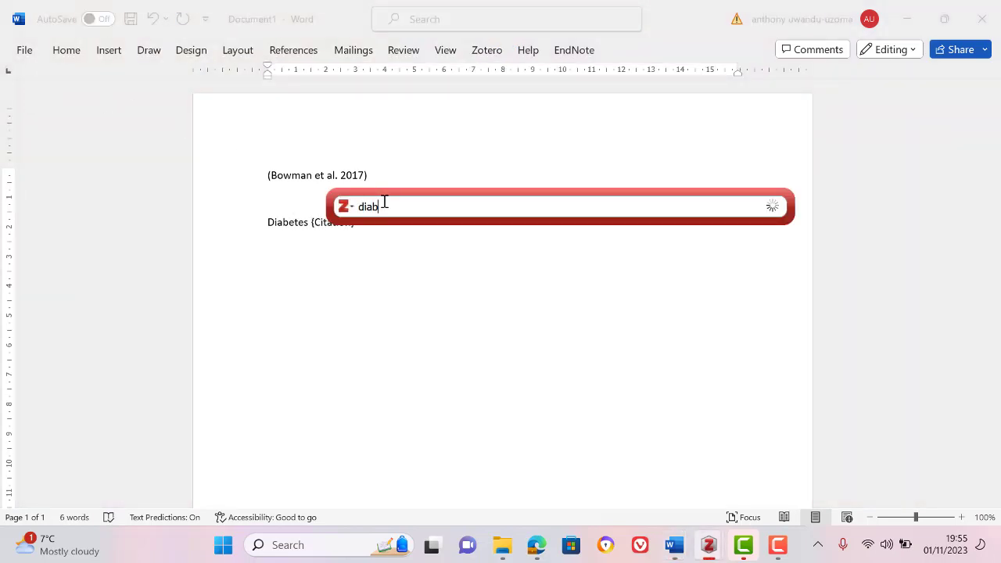
pyautogui.write('diabetes')
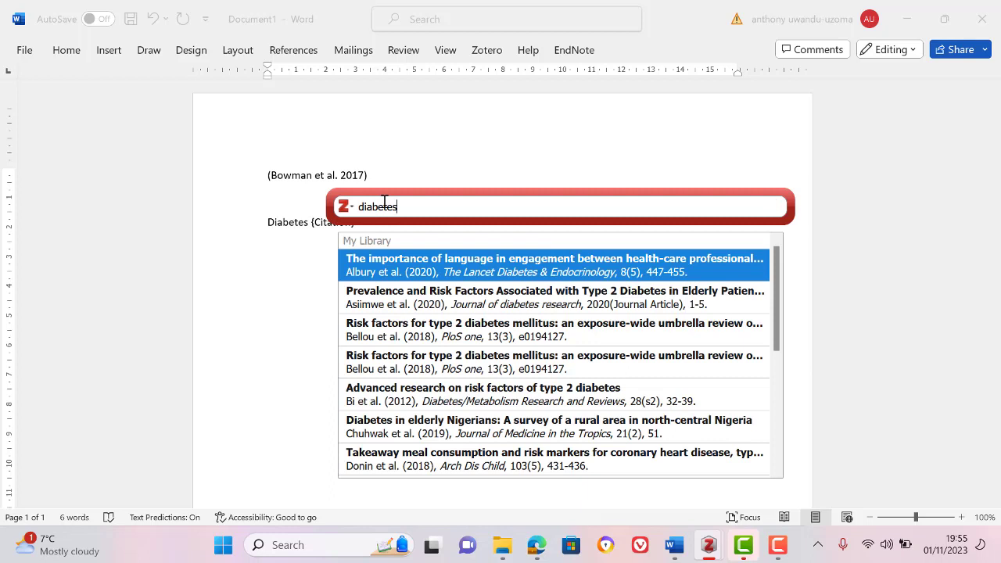
pyautogui.click(423, 435)
pyautogui.press('Return')
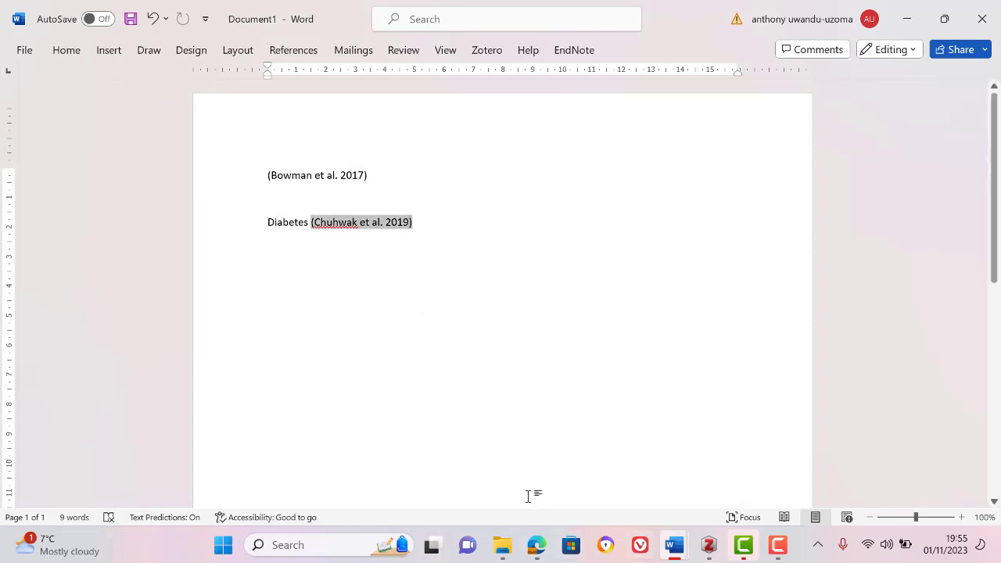
# Step: Switch to Edge and close the obesity article, Zotero Connector add-on and diabetes article tabs
pyautogui.click(537, 548)
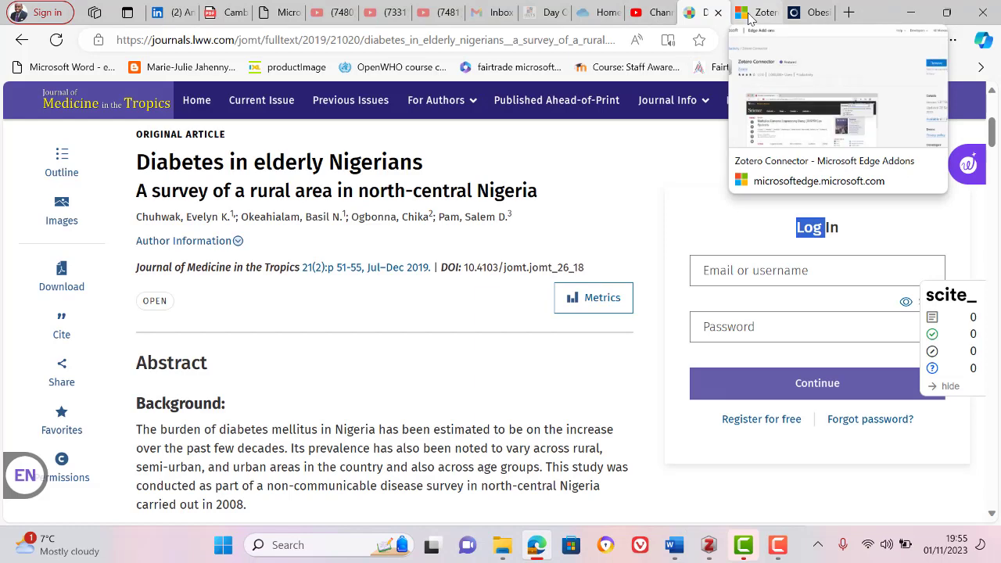
pyautogui.click(821, 14)
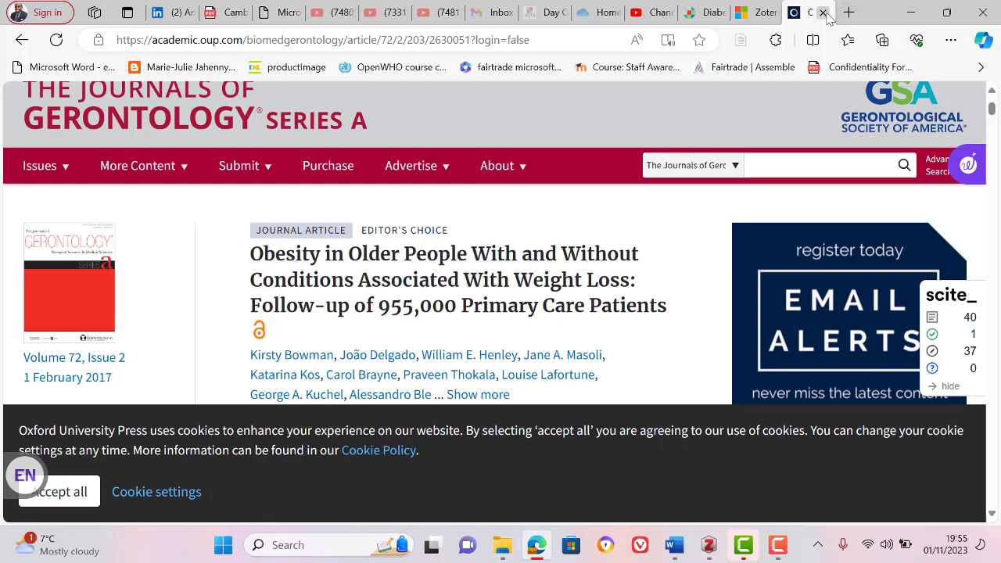
pyautogui.click(824, 13)
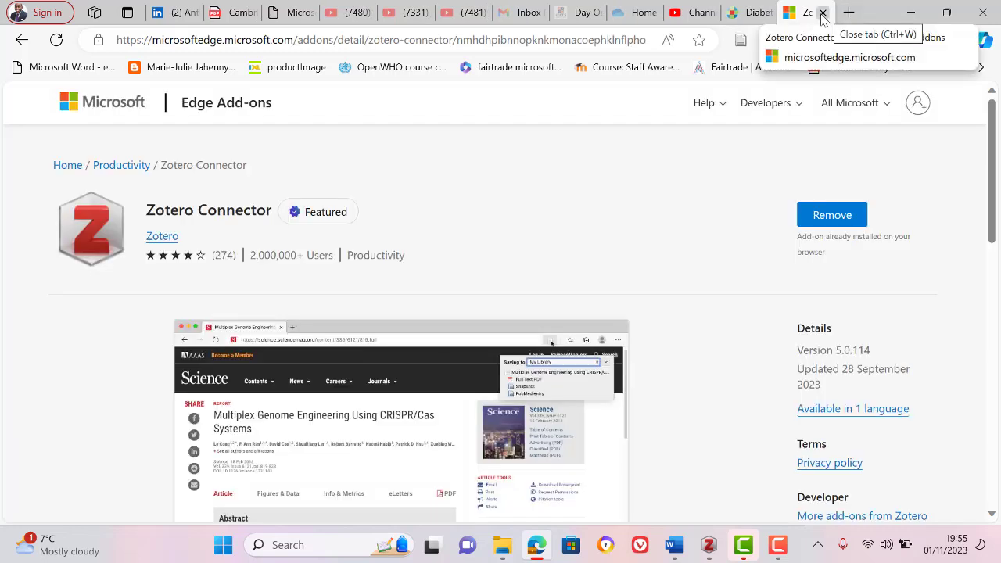
pyautogui.click(823, 14)
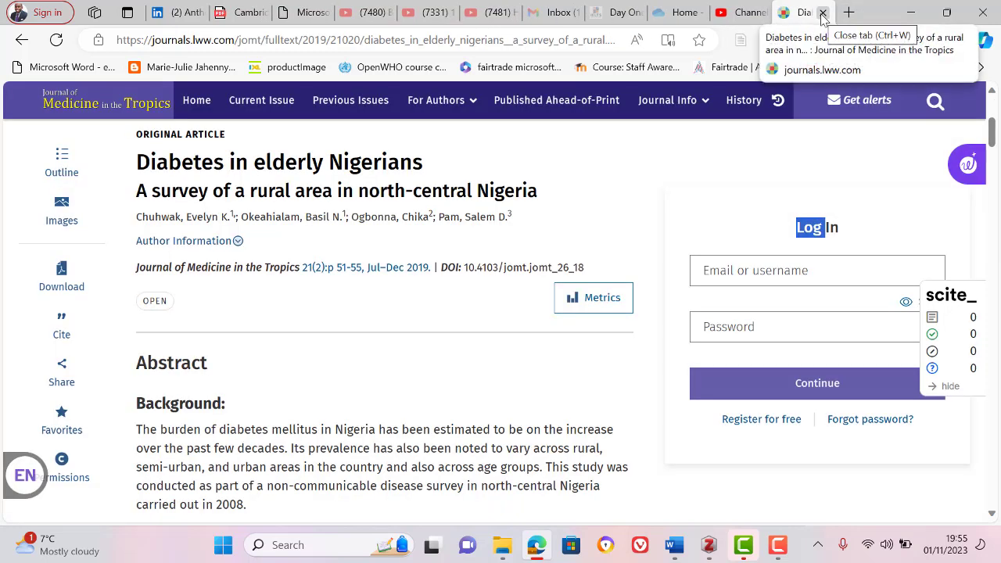
pyautogui.click(823, 14)
# Step: Open Google in a new tab, search for "scopus" and open the Scopus site from the results
pyautogui.click(849, 13)
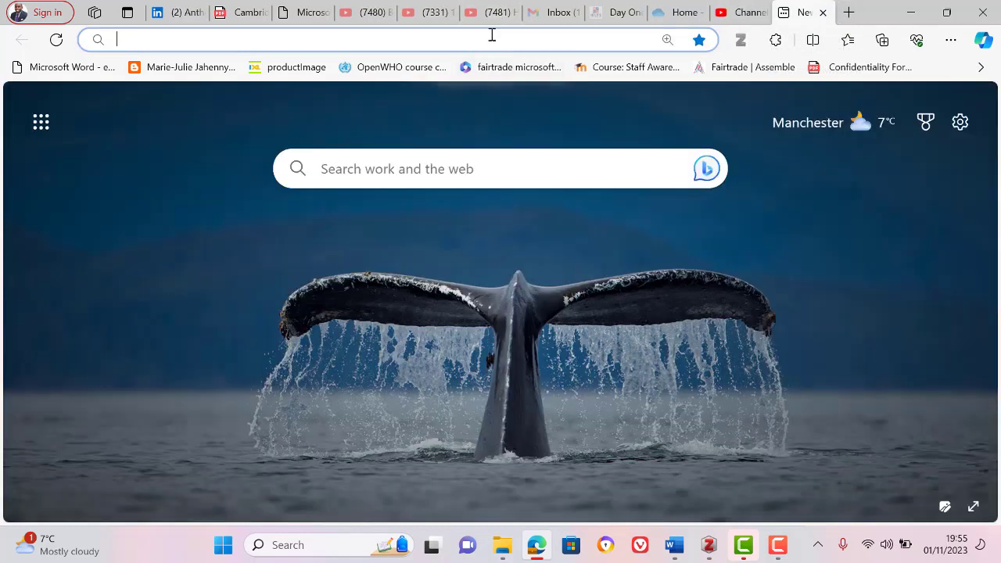
pyautogui.write('goo')
pyautogui.press('Return')
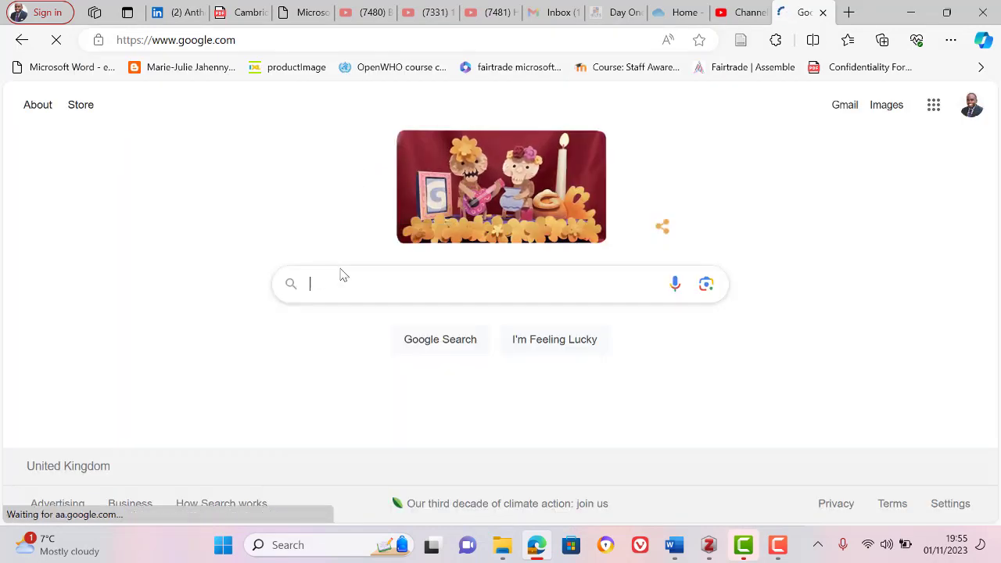
pyautogui.write('scopus')
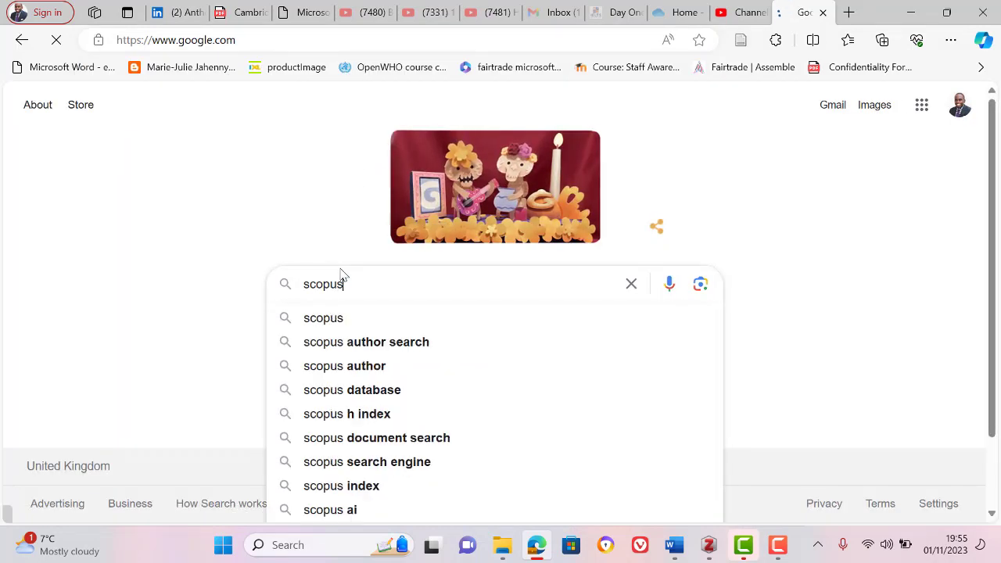
pyautogui.press('Return')
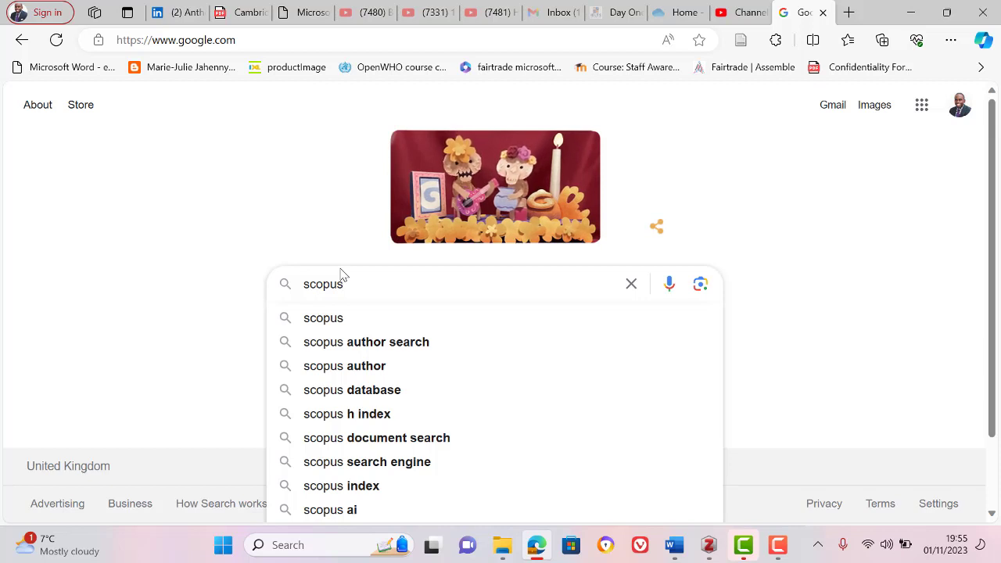
pyautogui.press('Return')
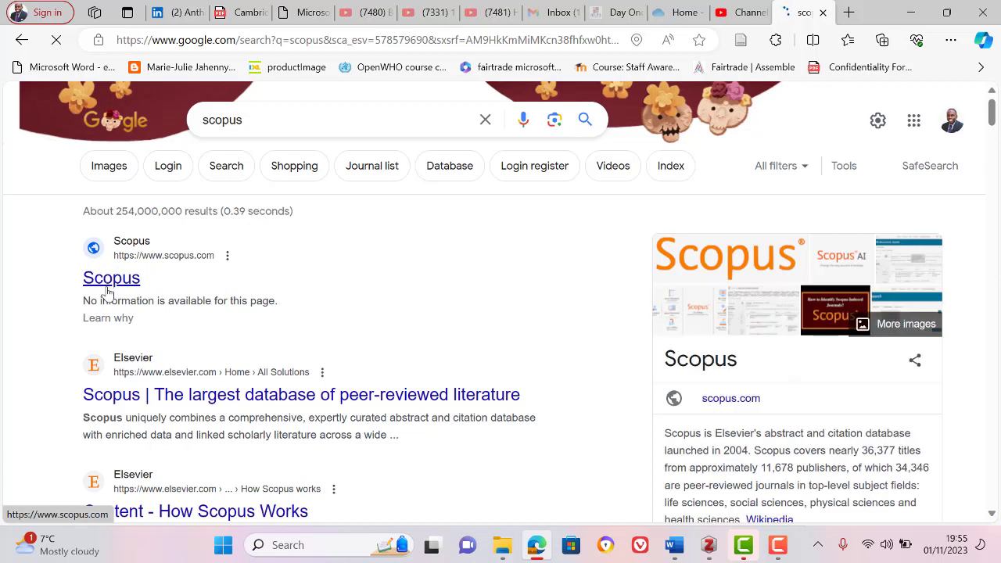
pyautogui.click(108, 286)
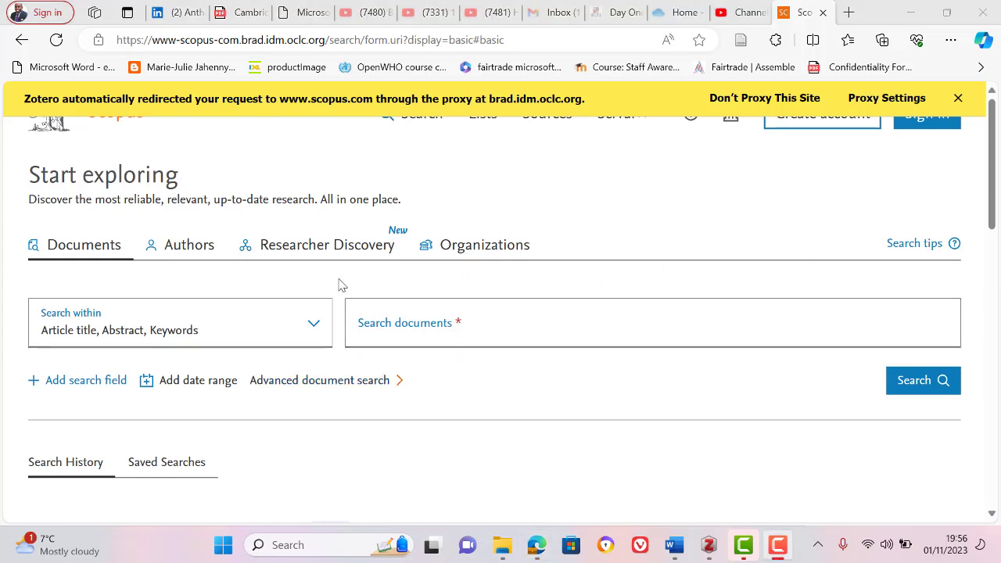
# Step: Restrict the Scopus document search to the Abstract field
pyautogui.click(316, 337)
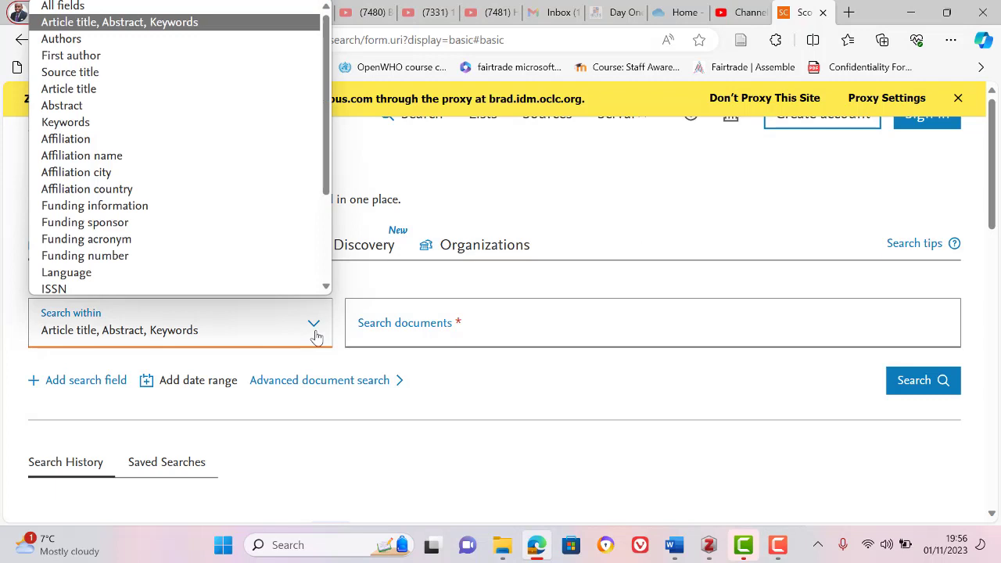
pyautogui.click(185, 113)
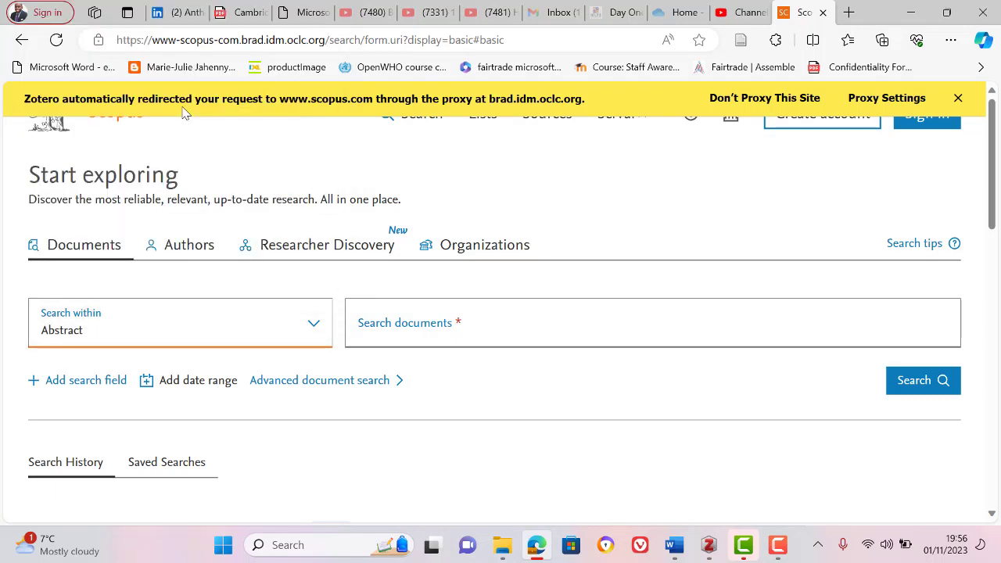
pyautogui.click(313, 327)
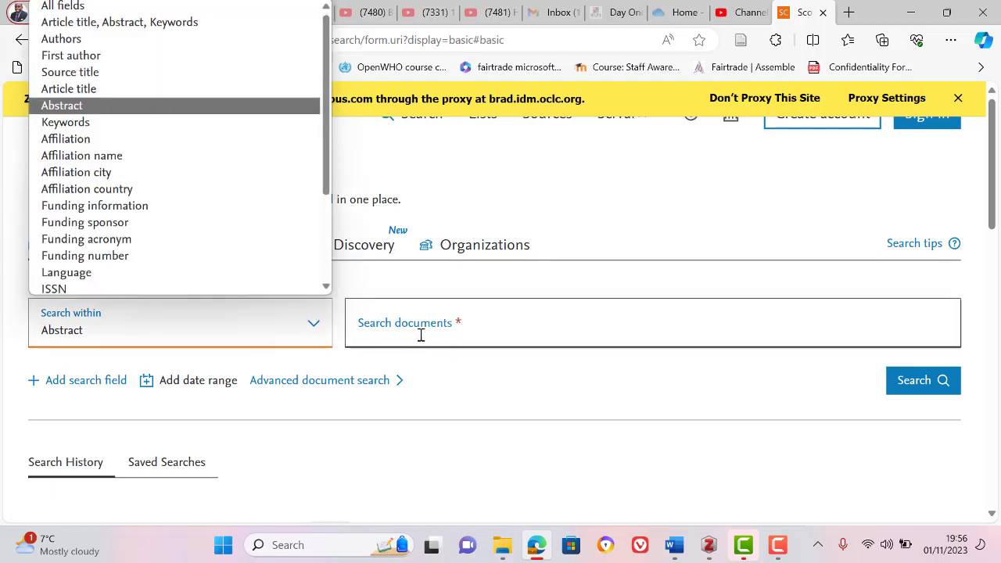
pyautogui.click(472, 323)
# Step: Enter dementia AND elderly AND "care homes" as the document search terms
pyautogui.click(473, 324)
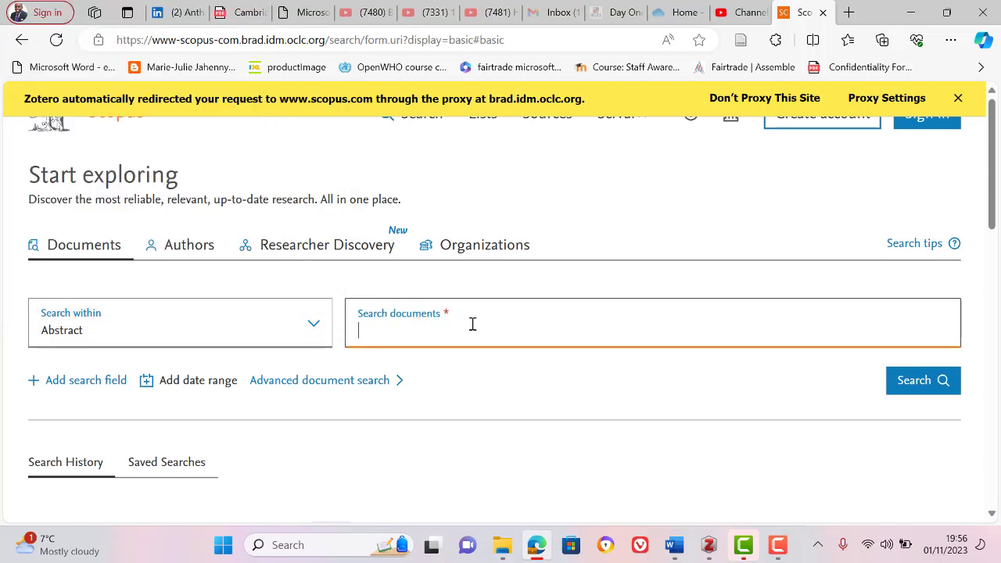
pyautogui.write('dementia AND elderly')
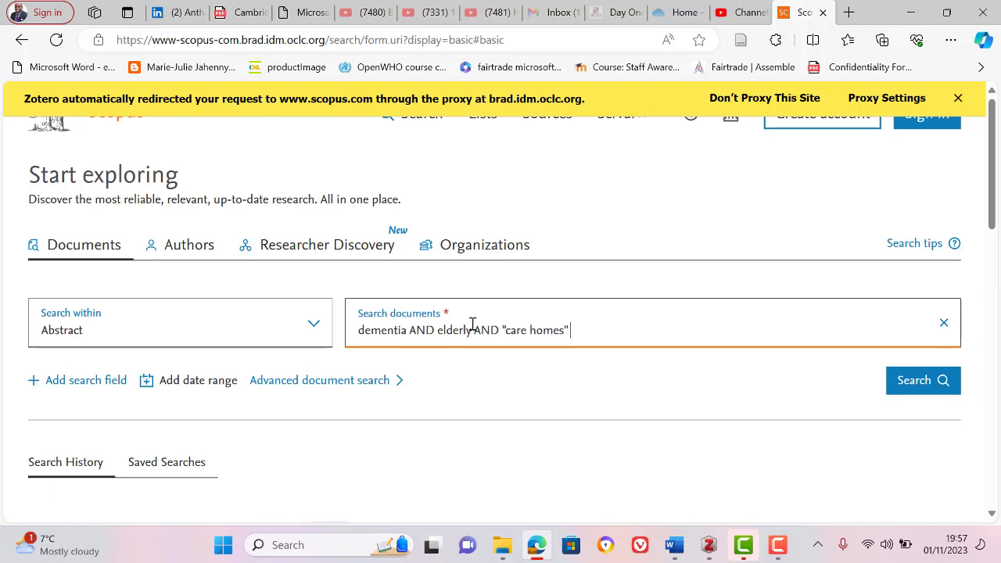
pyautogui.write('AND')
pyautogui.press('BackSpace')
pyautogui.press('BackSpace')
pyautogui.press('BackSpace')
pyautogui.press('BackSpace')
pyautogui.press('BackSpace')
pyautogui.press('BackSpace')
pyautogui.press('BackSpace')
# Step: Enclose the search terms in parentheses, add AND England after them and run the search
pyautogui.click(358, 330)
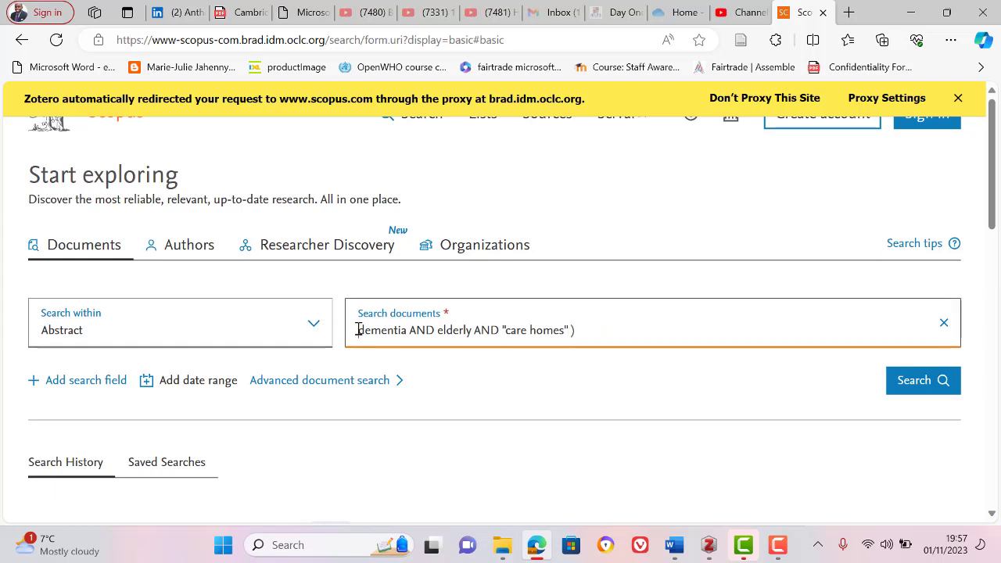
pyautogui.write('(')
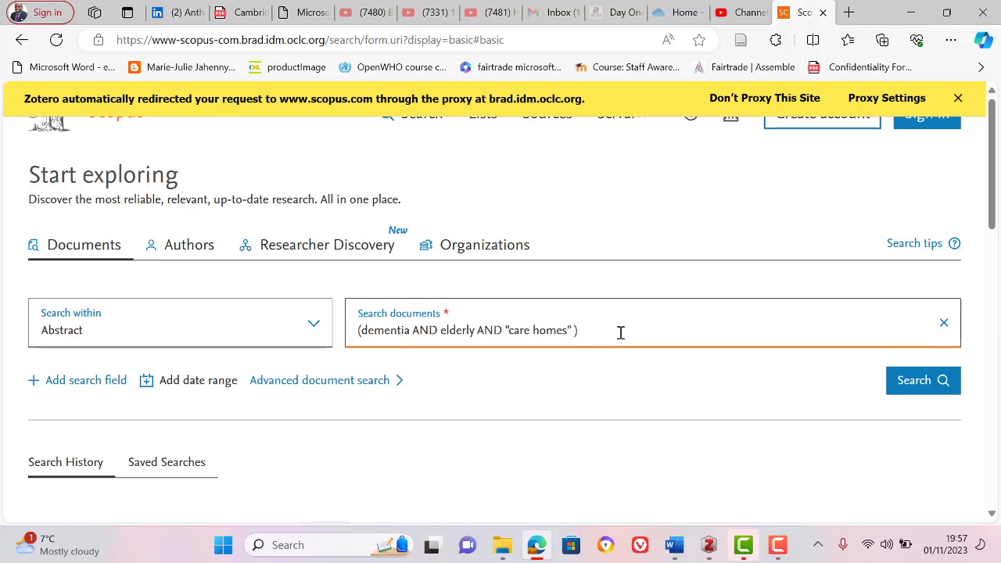
pyautogui.write('AND England')
pyautogui.press('Return')
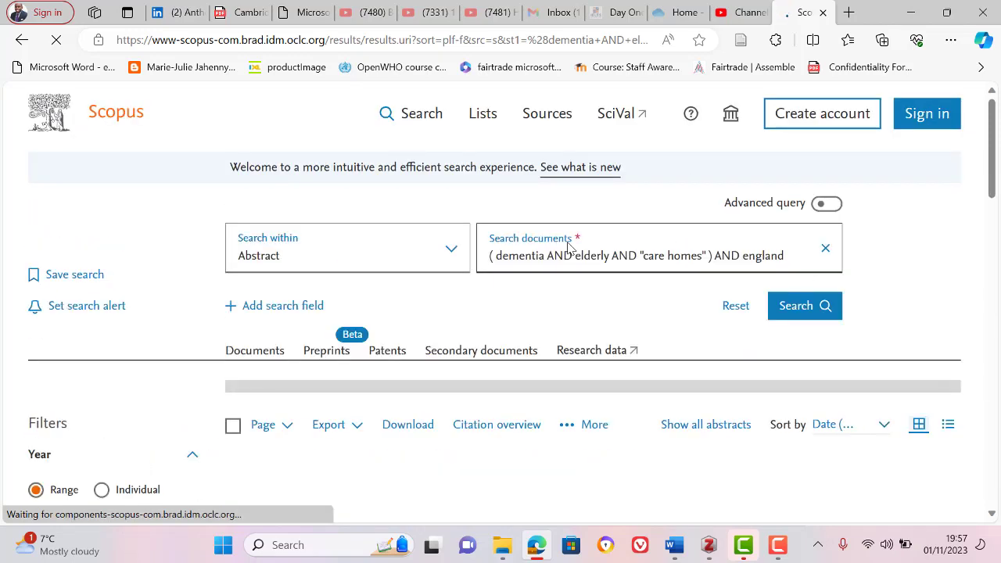
# Step: Dismiss the results page tour offer and open the 2022 article "The ethics of forced care in dementia: Perspectives of care home staff"
pyautogui.scroll(-5, 661, 280)
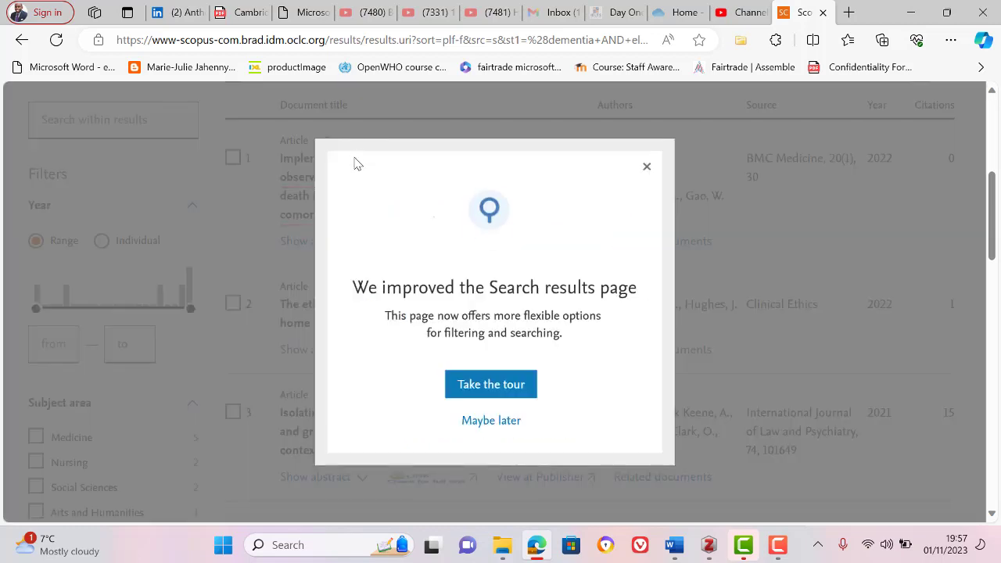
pyautogui.click(646, 169)
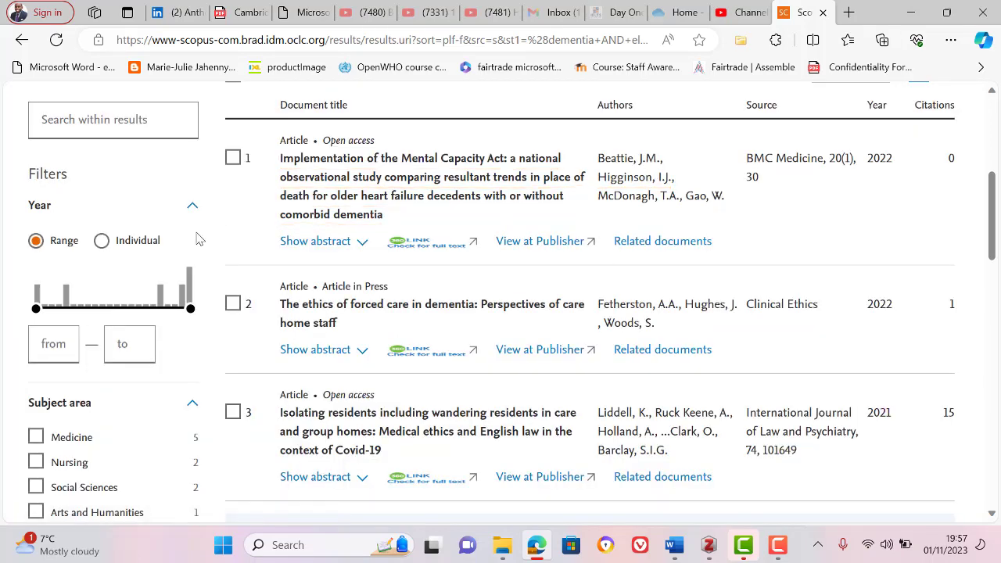
pyautogui.scroll(-3, 194, 246)
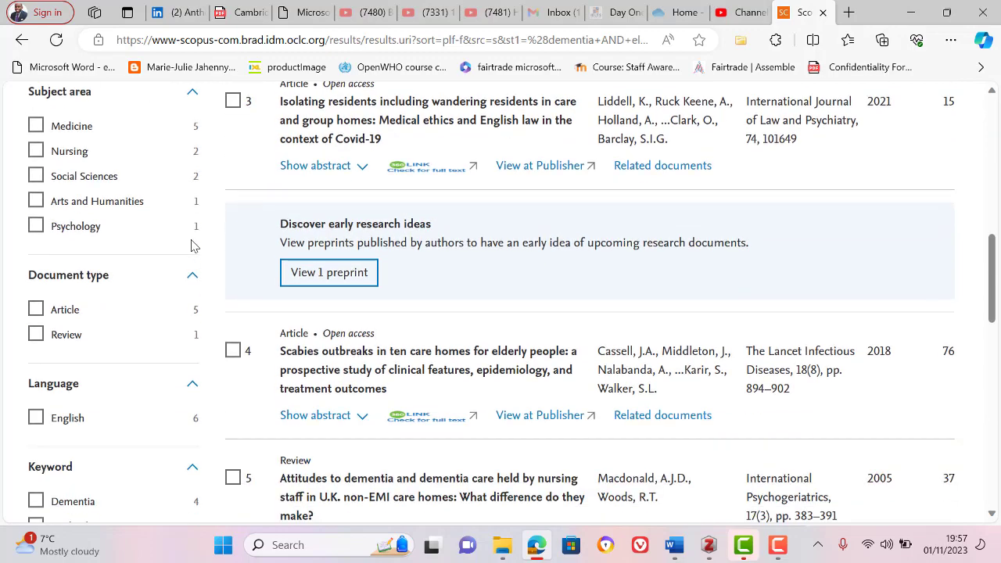
pyautogui.scroll(4, 194, 245)
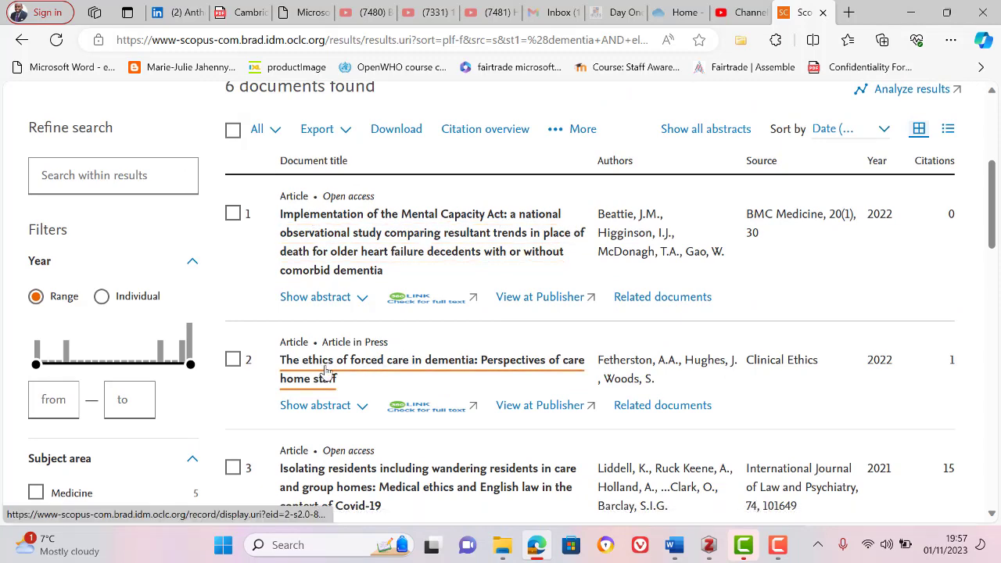
pyautogui.scroll(-3, 520, 366)
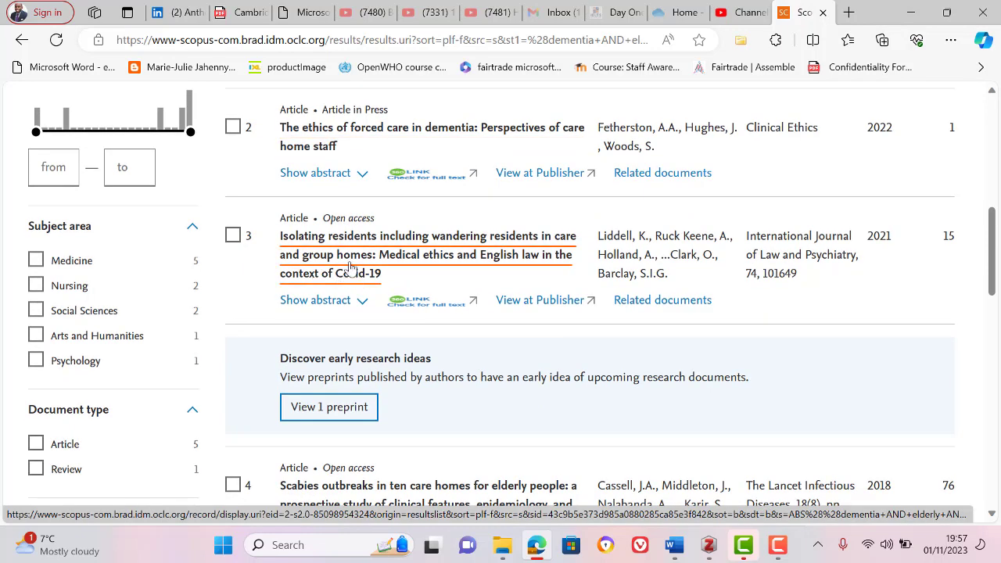
pyautogui.moveTo(397, 260); pyautogui.dragTo(381, 249)
pyautogui.scroll(1, 381, 248)
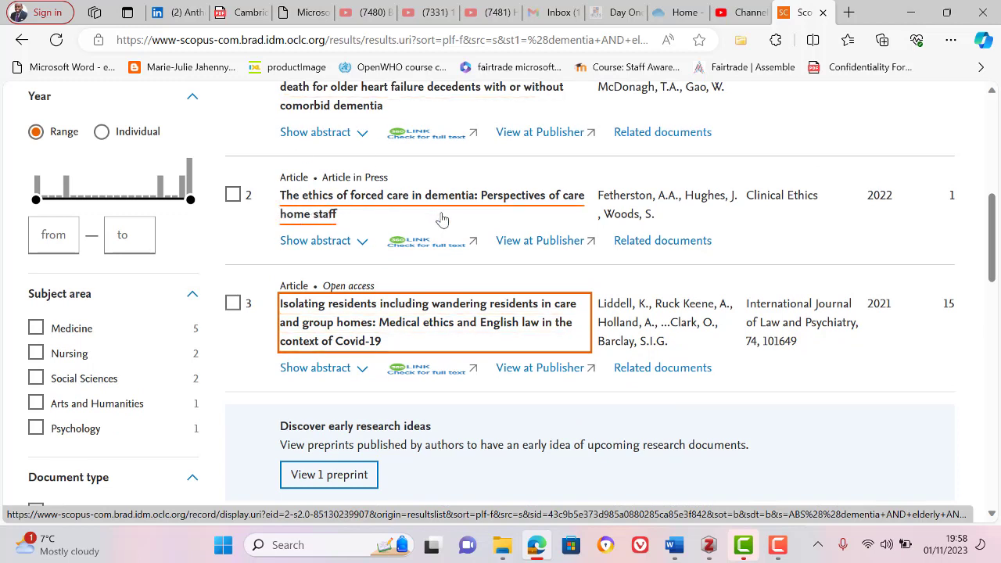
pyautogui.click(471, 201)
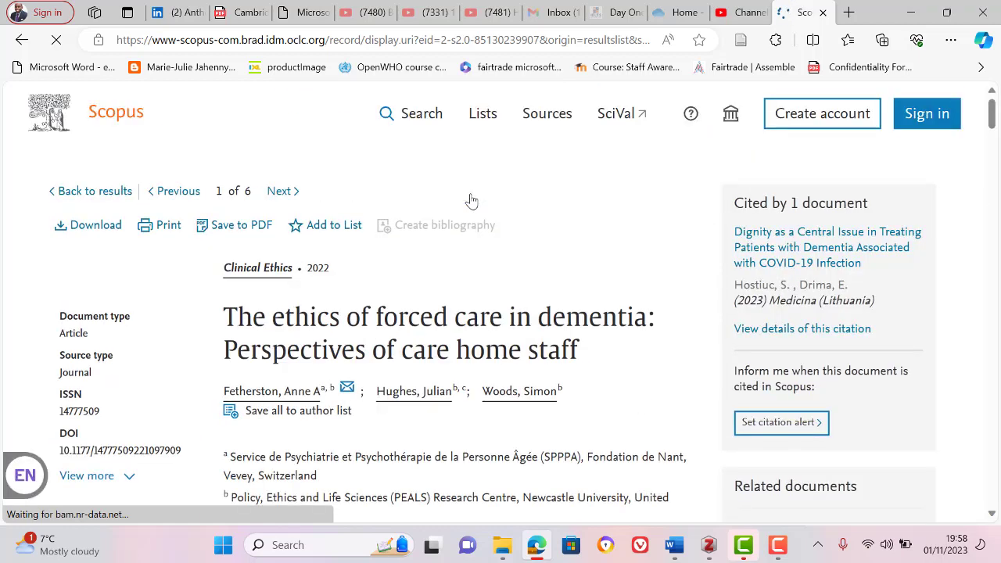
# Step: Examine the article record's details, abstract, references and available export options
pyautogui.scroll(-2, 471, 200)
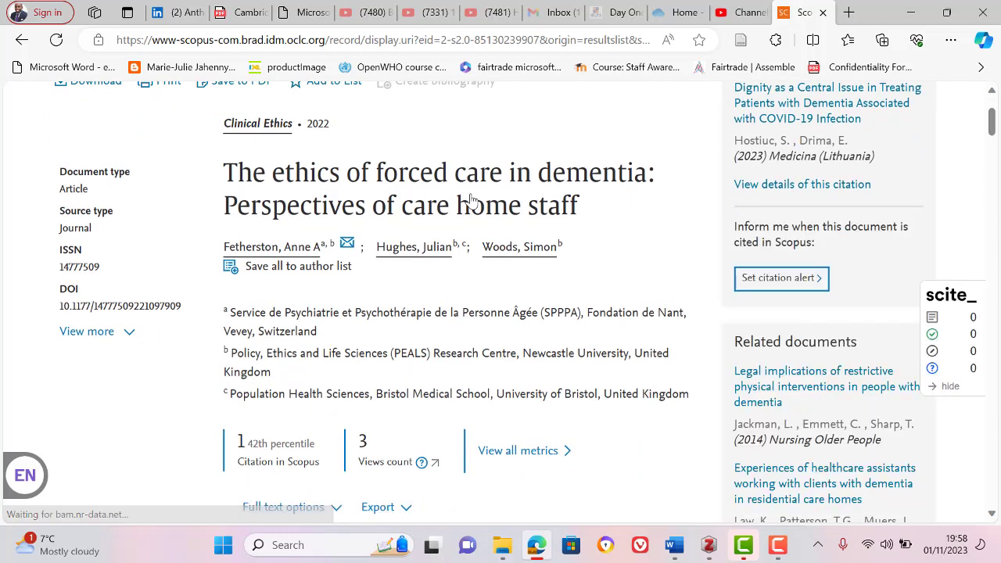
pyautogui.scroll(2, 471, 200)
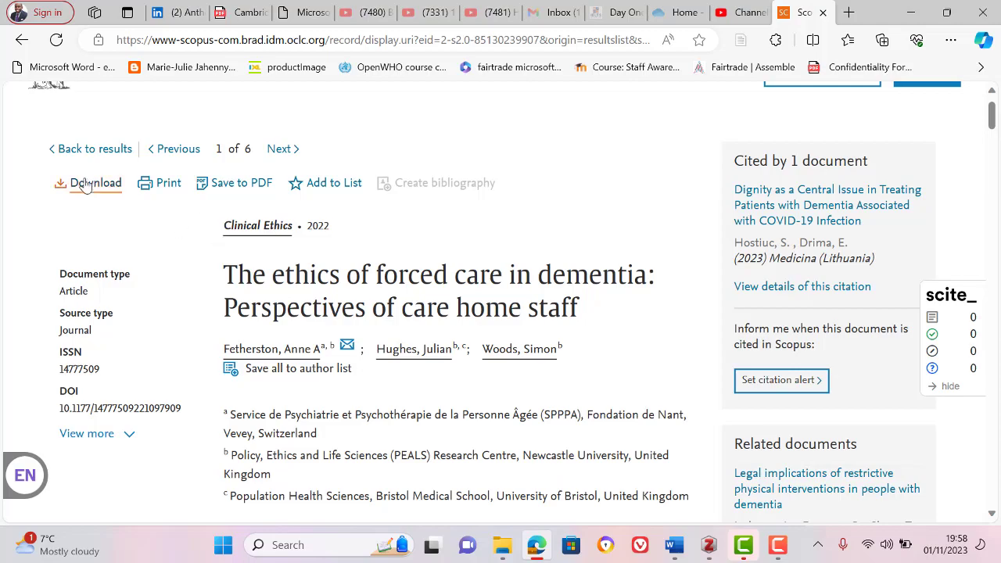
pyautogui.scroll(-3, 428, 375)
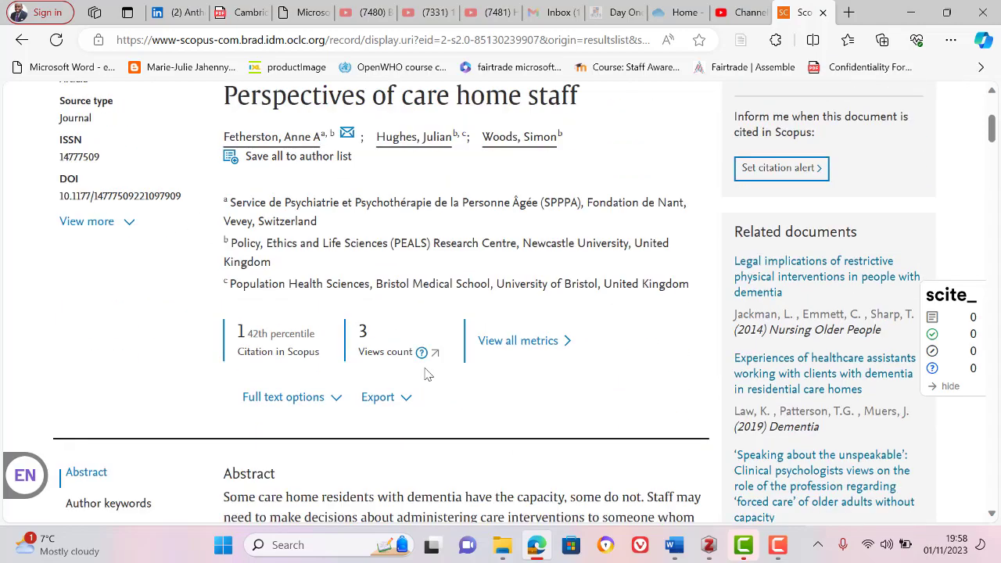
pyautogui.scroll(-2, 428, 375)
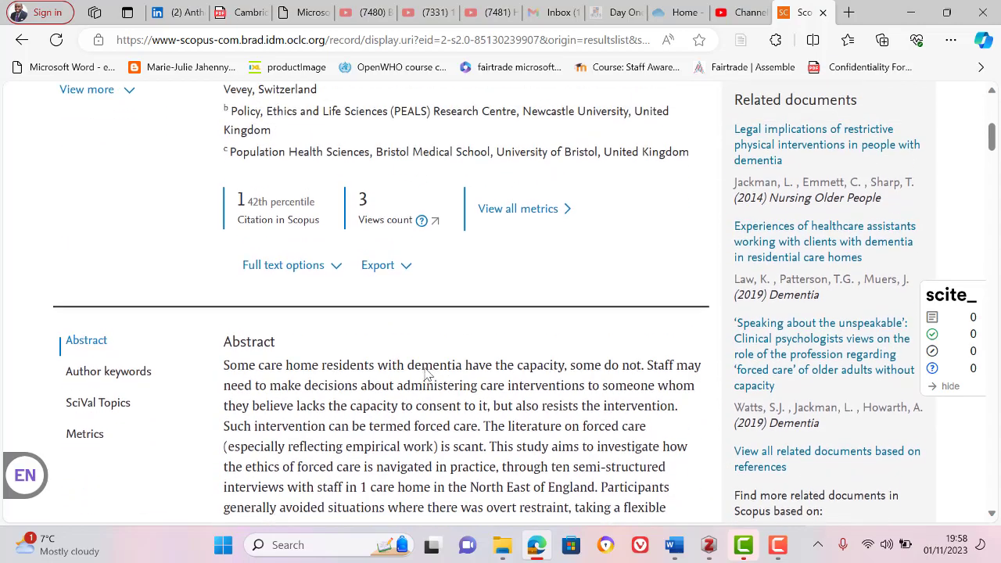
pyautogui.scroll(1, 428, 375)
pyautogui.scroll(-1, 428, 375)
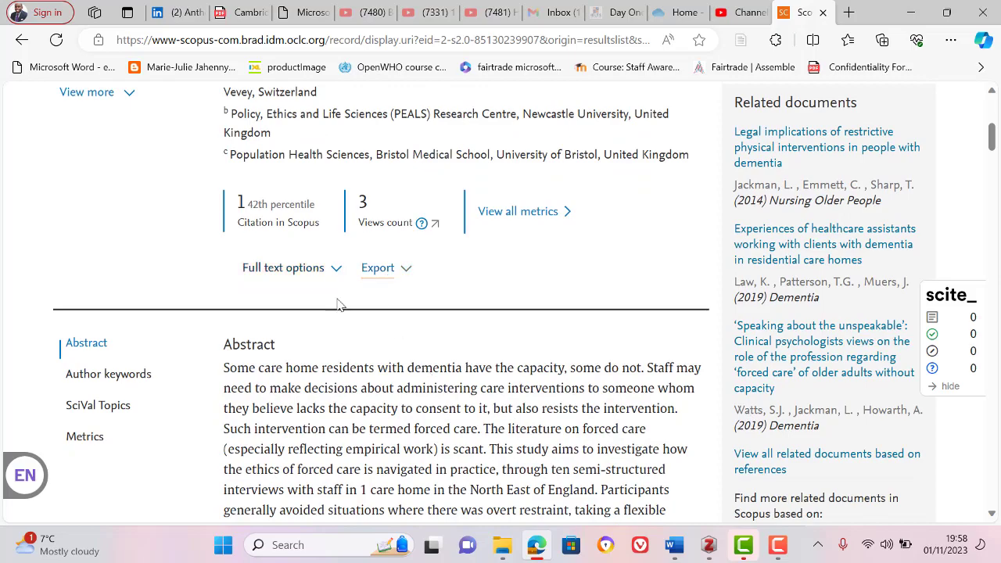
pyautogui.scroll(-6, 353, 358)
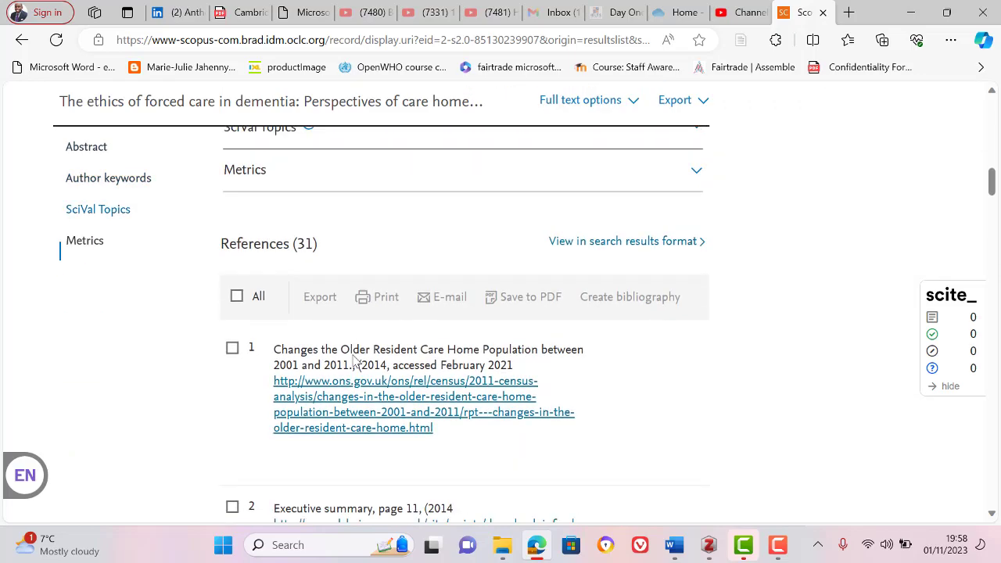
pyautogui.scroll(7, 353, 361)
pyautogui.scroll(6, 353, 360)
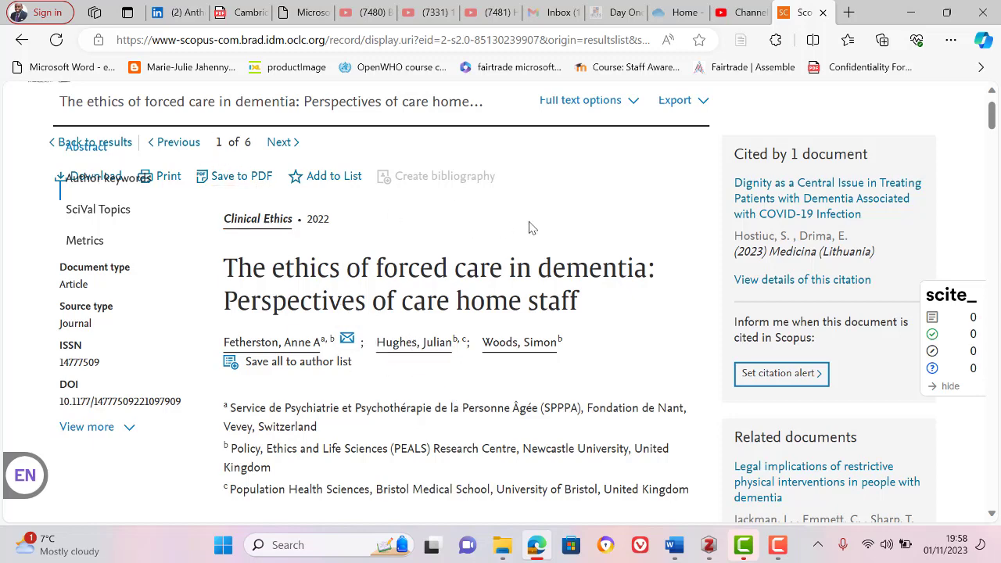
pyautogui.scroll(1, 507, 249)
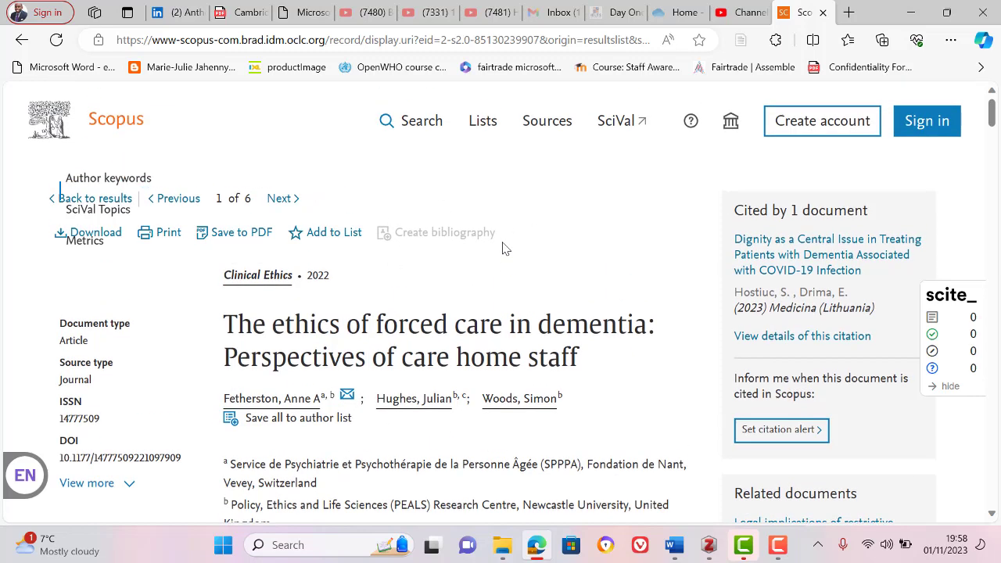
pyautogui.scroll(-3, 506, 248)
pyautogui.scroll(-2, 504, 248)
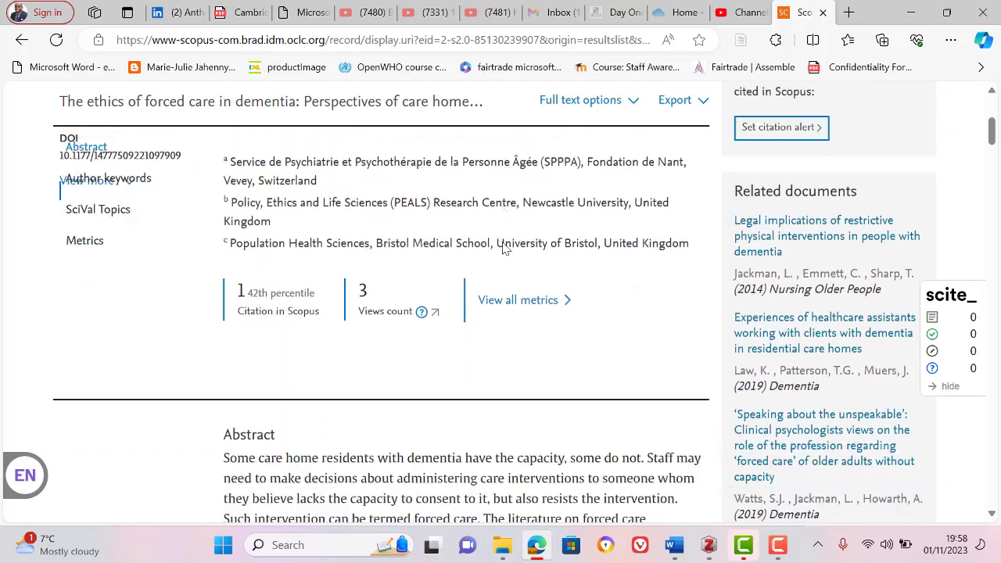
pyautogui.scroll(3, 504, 249)
pyautogui.scroll(3, 504, 249)
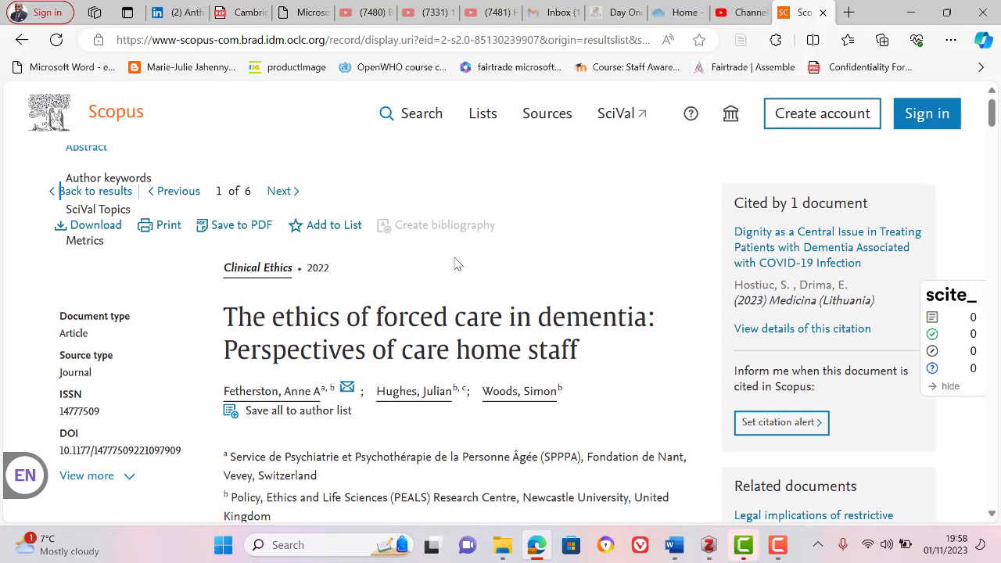
pyautogui.scroll(-1, 458, 264)
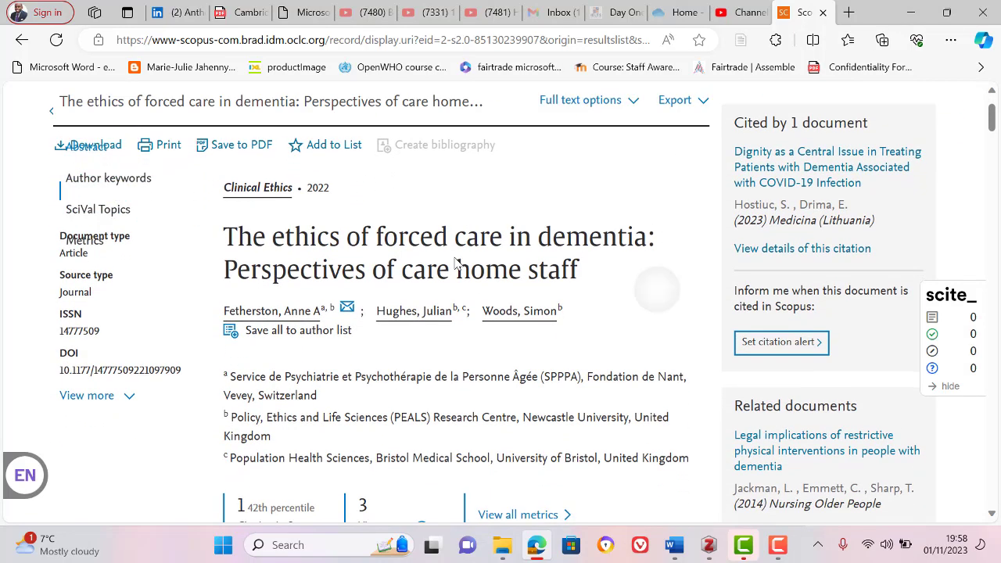
# Step: Export the article record to Zotero as a RIS file with the citation information fields included
pyautogui.click(703, 104)
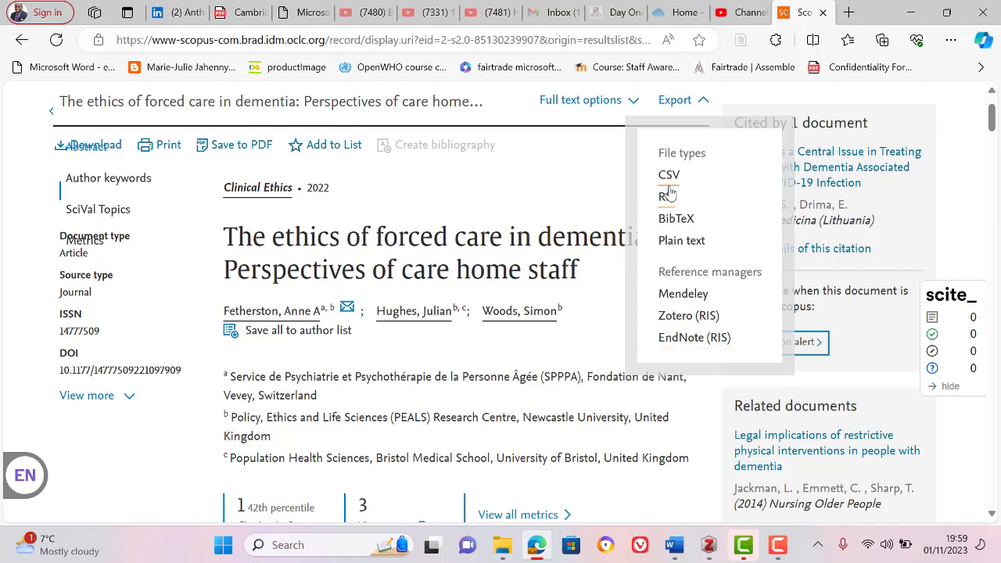
pyautogui.click(689, 316)
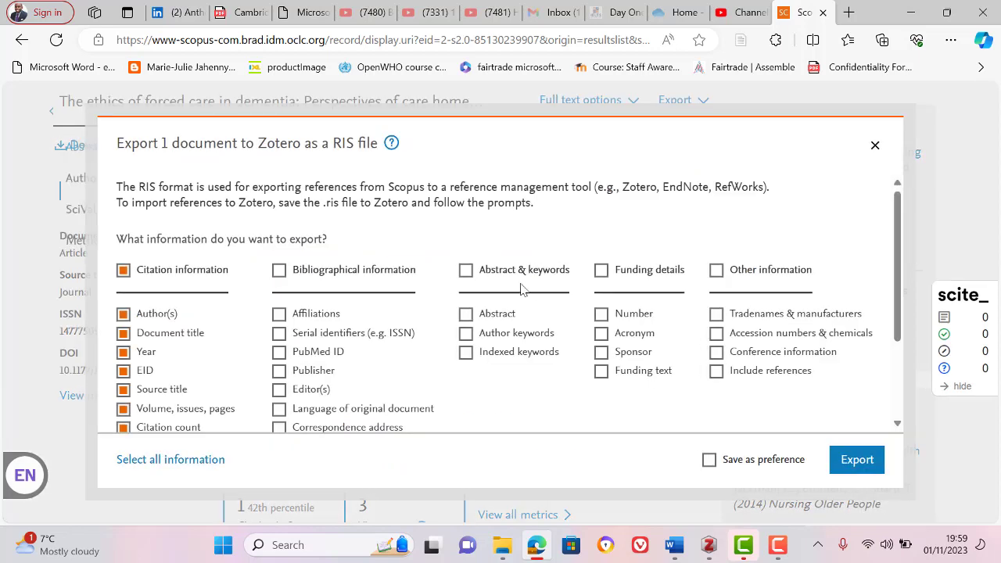
pyautogui.scroll(-2, 536, 203)
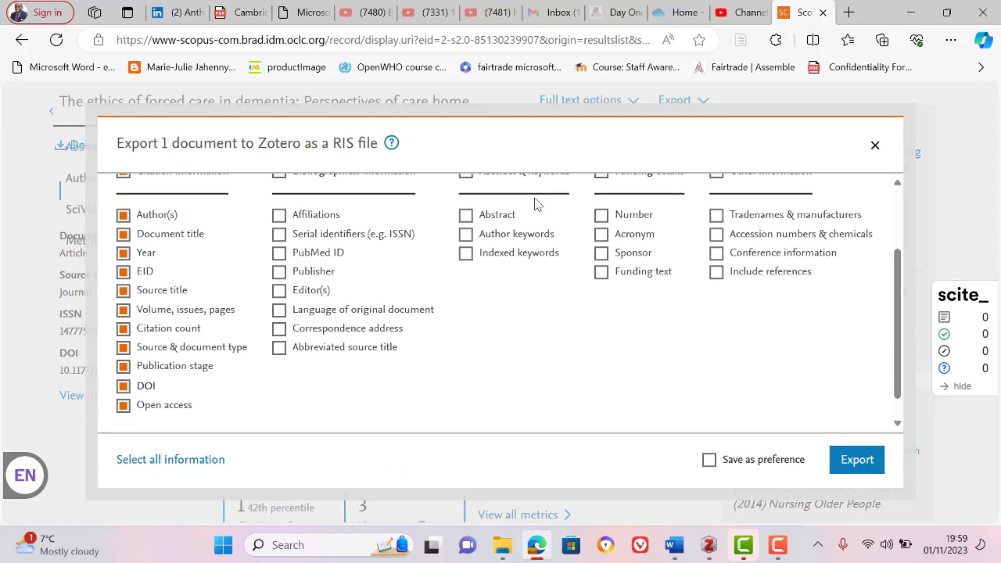
pyautogui.scroll(1, 537, 203)
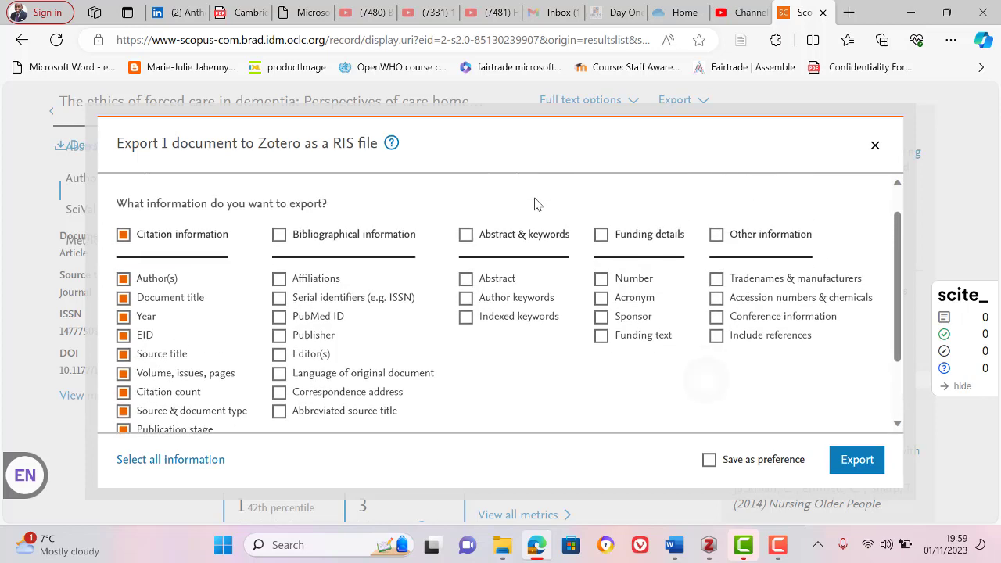
pyautogui.scroll(-1, 537, 203)
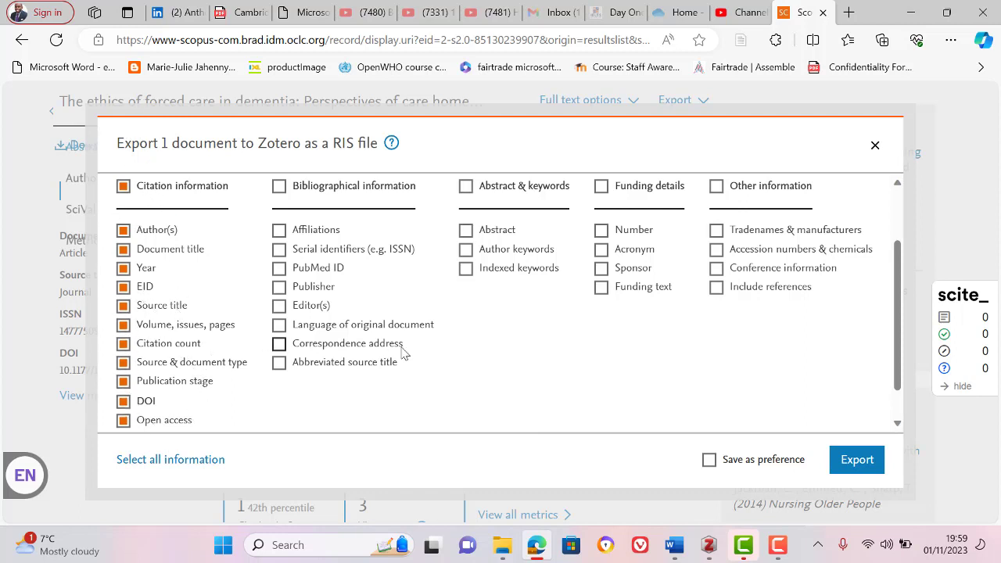
pyautogui.click(855, 460)
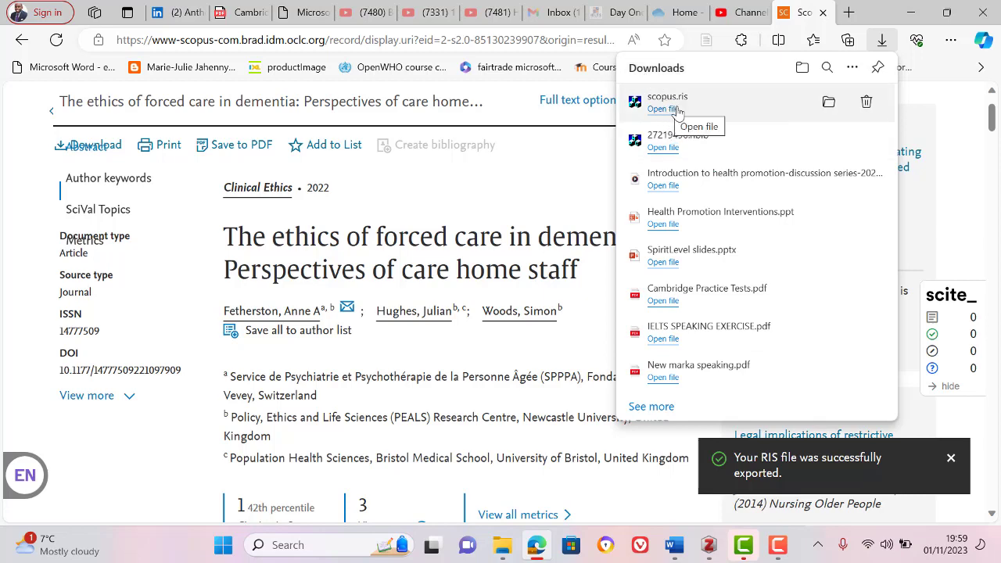
# Step: Open the downloaded scopus.ris with Zotero, import it into the existing Health promotion collection and select the forced care in dementia article
pyautogui.click(829, 103)
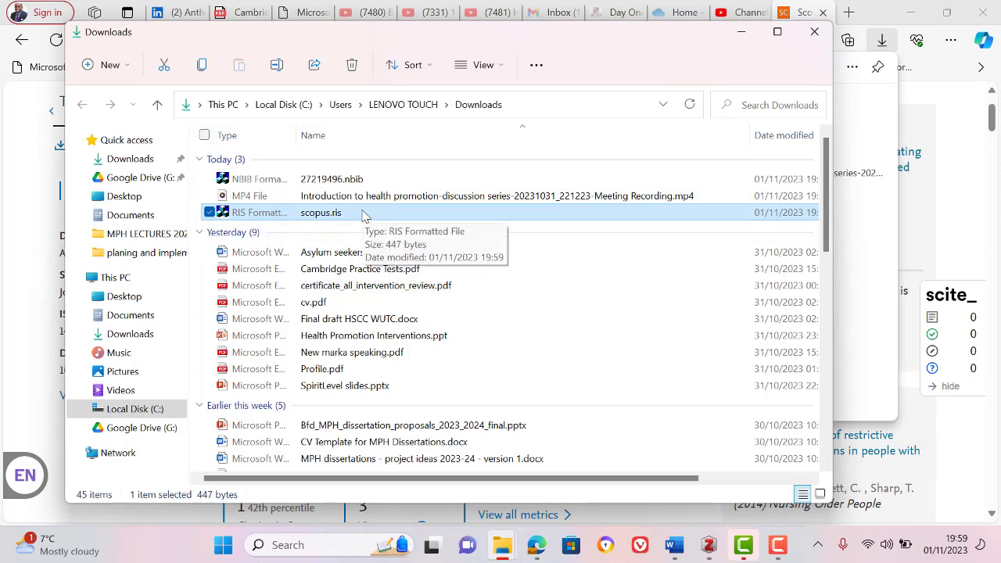
pyautogui.rightClick(365, 215)
pyautogui.moveTo(433, 296)
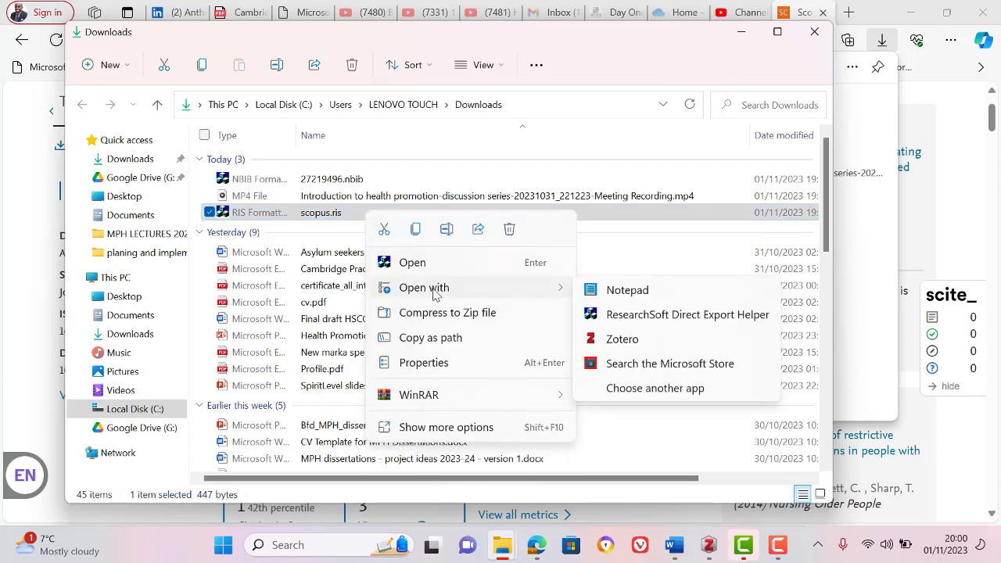
pyautogui.click(622, 339)
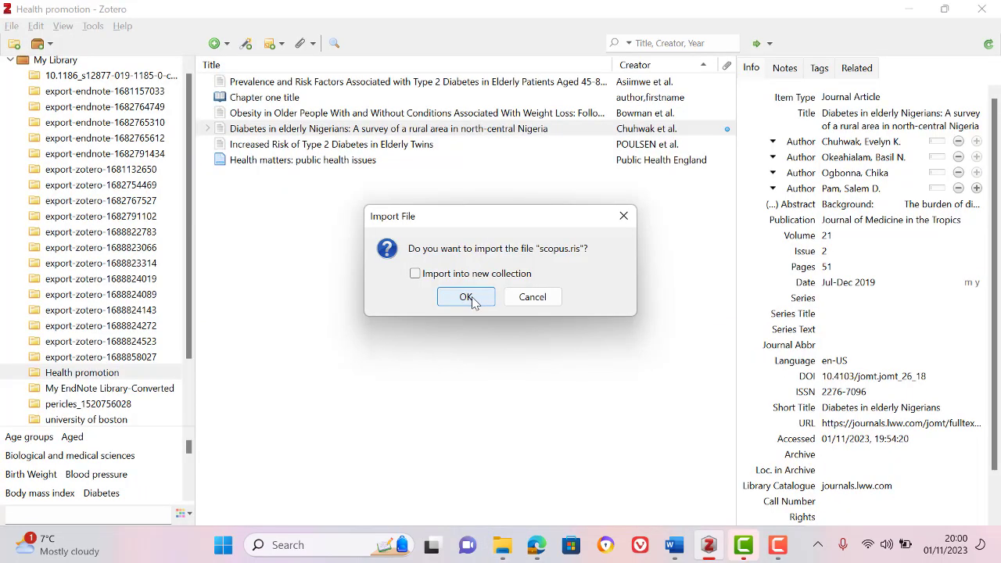
pyautogui.click(467, 298)
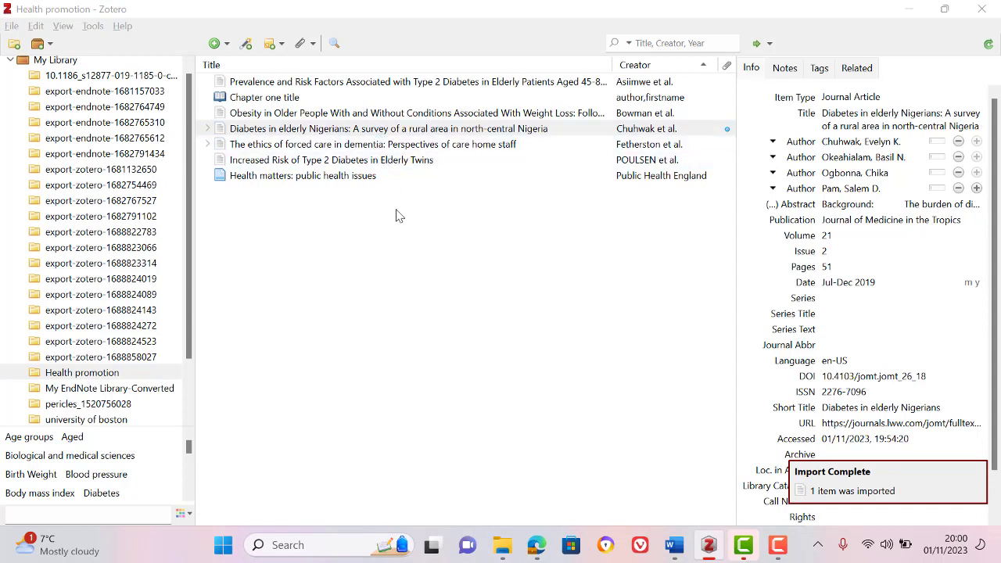
pyautogui.click(366, 146)
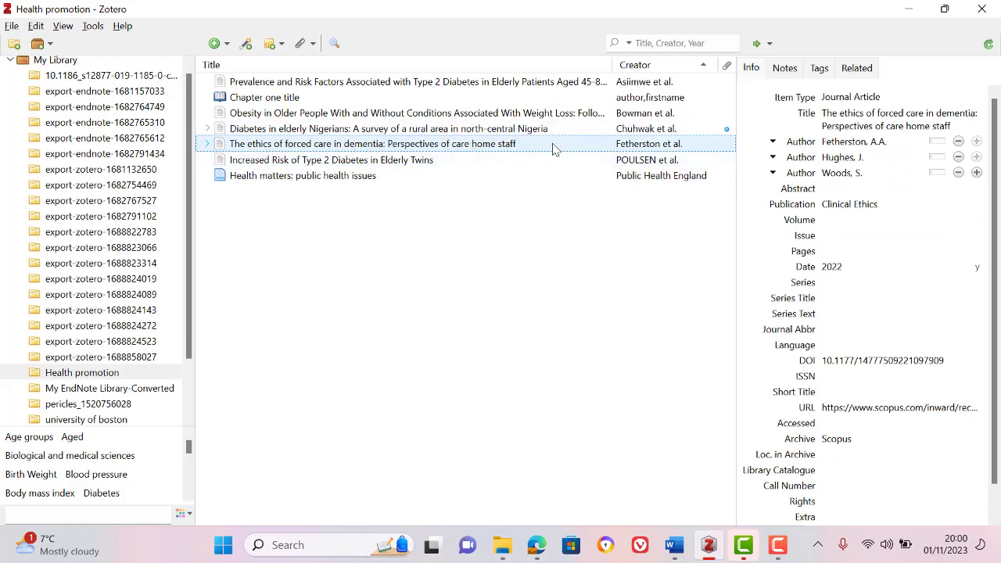
# Step: Switch to Document1 in Word and add the word "Dementia" on a new line below the Diabetes citation
pyautogui.click(674, 546)
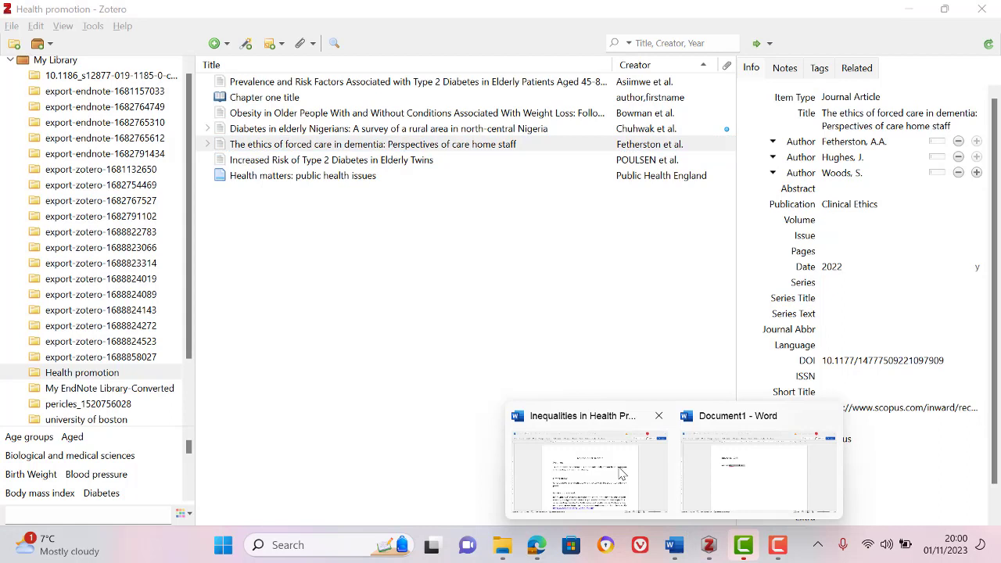
pyautogui.click(715, 477)
pyautogui.press('Return')
pyautogui.press('Return')
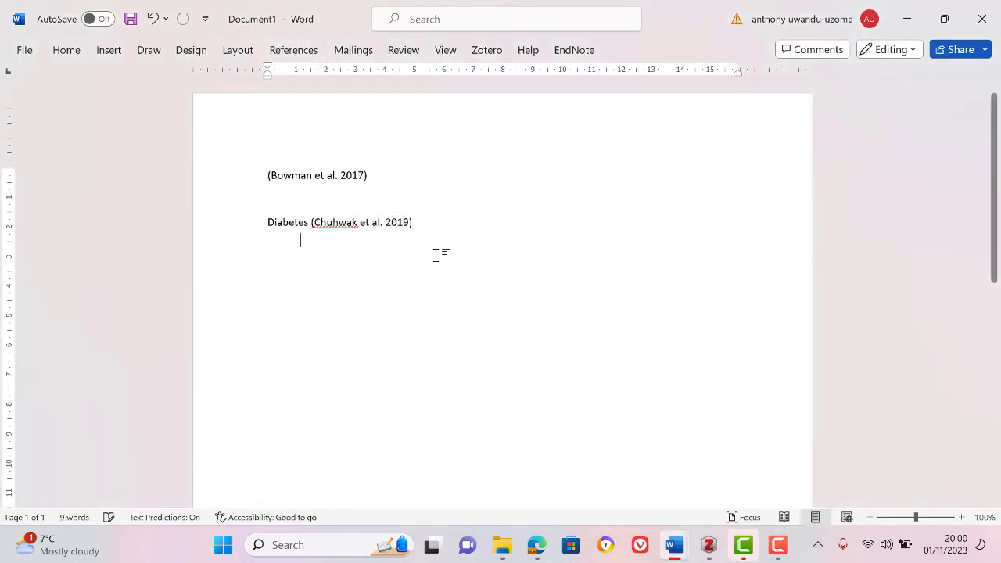
pyautogui.write('D')
pyautogui.press('BackSpace')
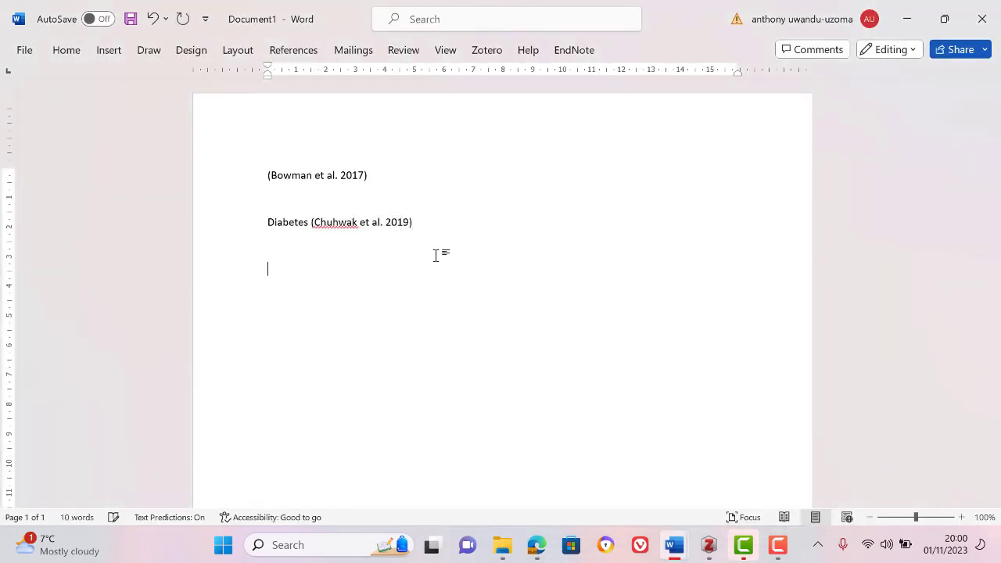
pyautogui.write('Demetia')
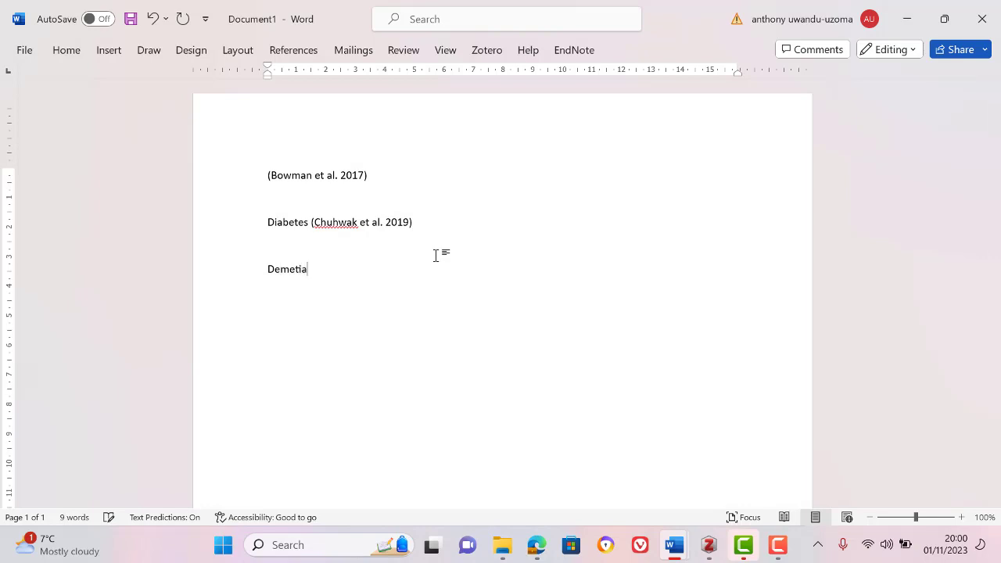
pyautogui.press('BackSpace')
pyautogui.press('BackSpace')
pyautogui.press('BackSpace')
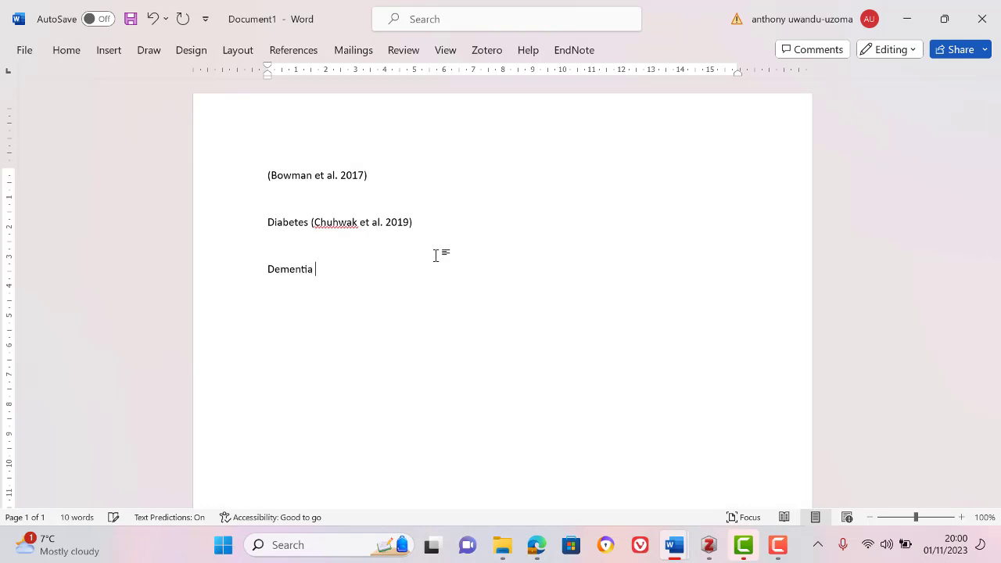
# Step: Start a Zotero citation after "Dementia", search the library for "ethics" and check the article's title in the Zotero library
pyautogui.click(487, 50)
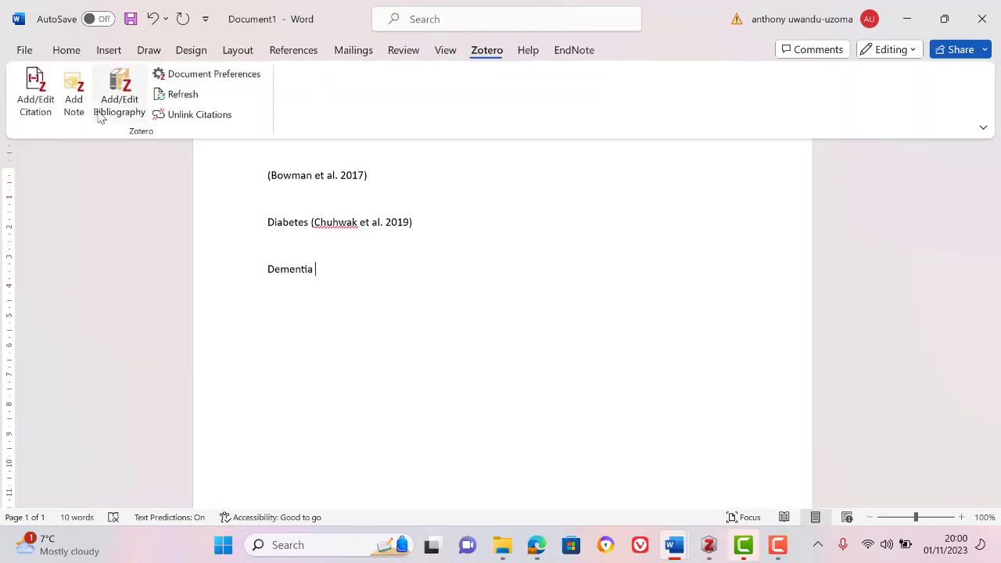
pyautogui.click(35, 91)
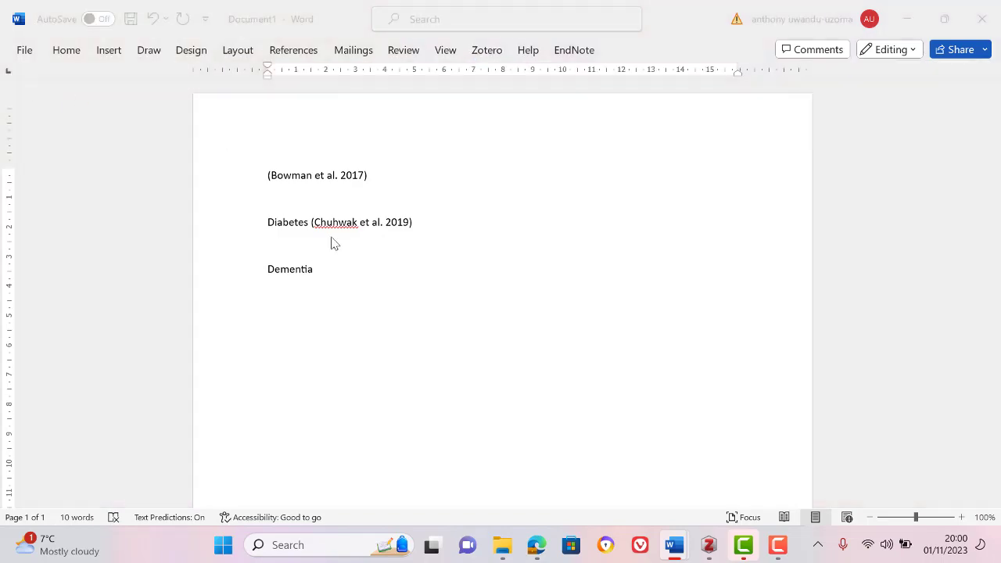
pyautogui.write('ethics')
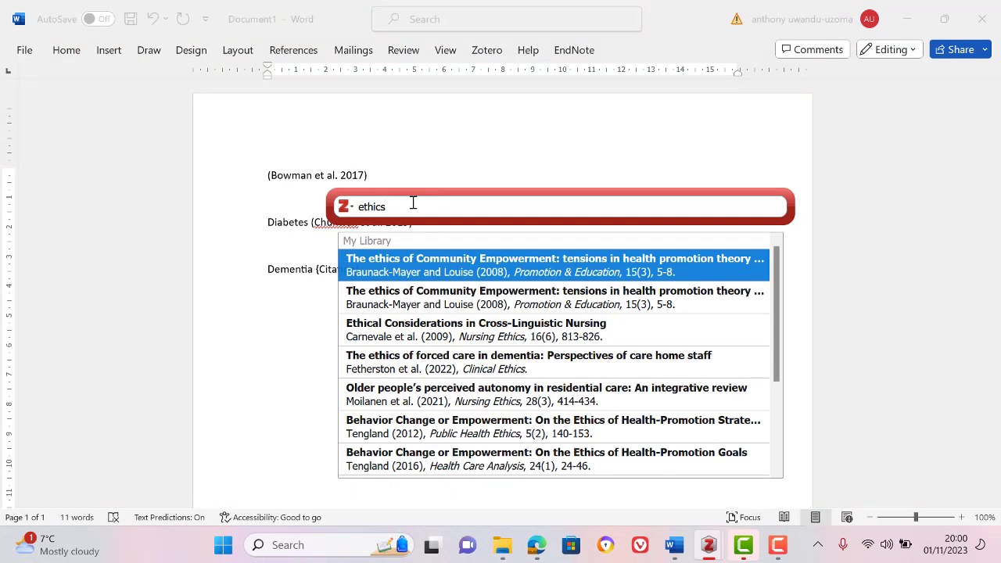
pyautogui.scroll(-3, 413, 204)
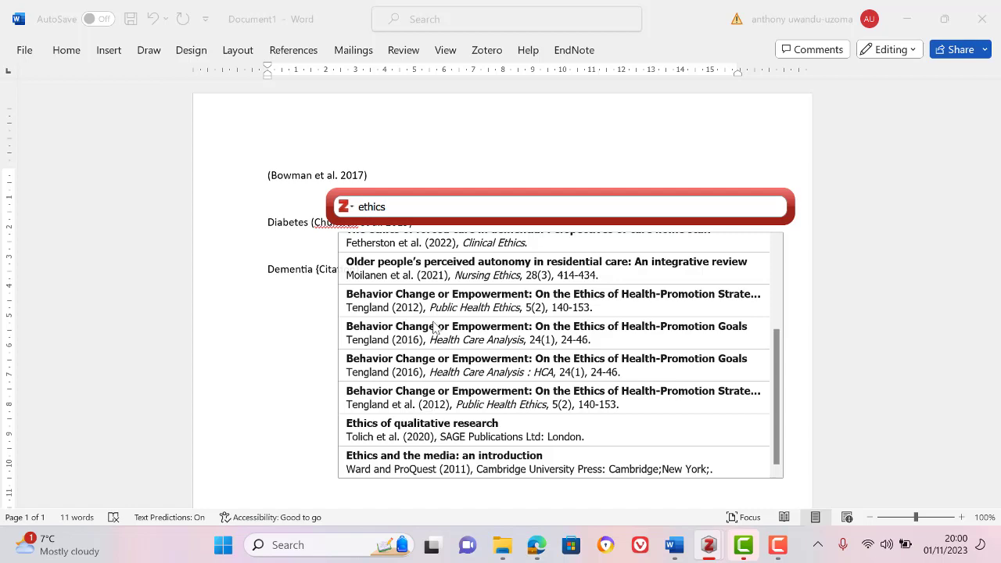
pyautogui.scroll(5, 434, 327)
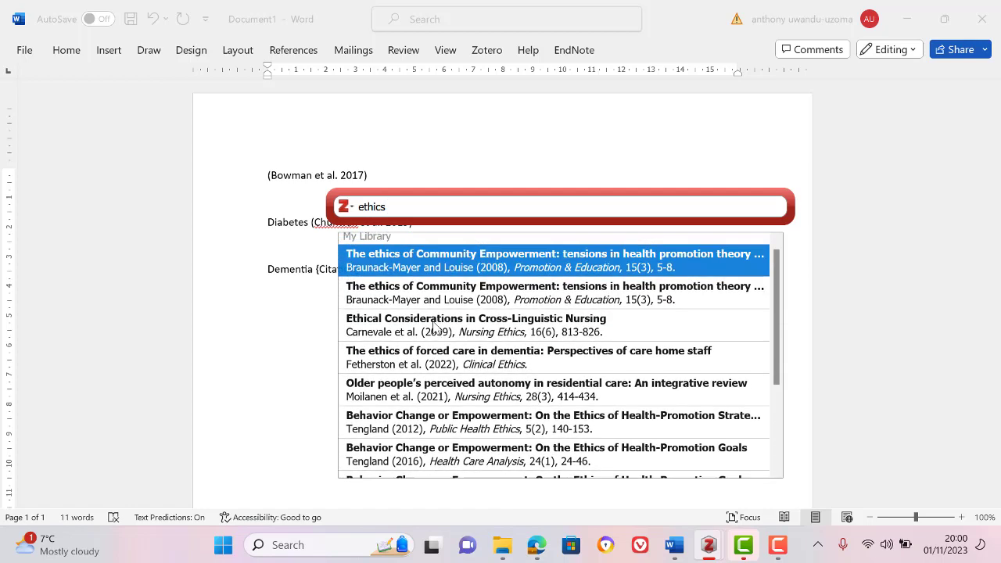
pyautogui.scroll(-3, 434, 327)
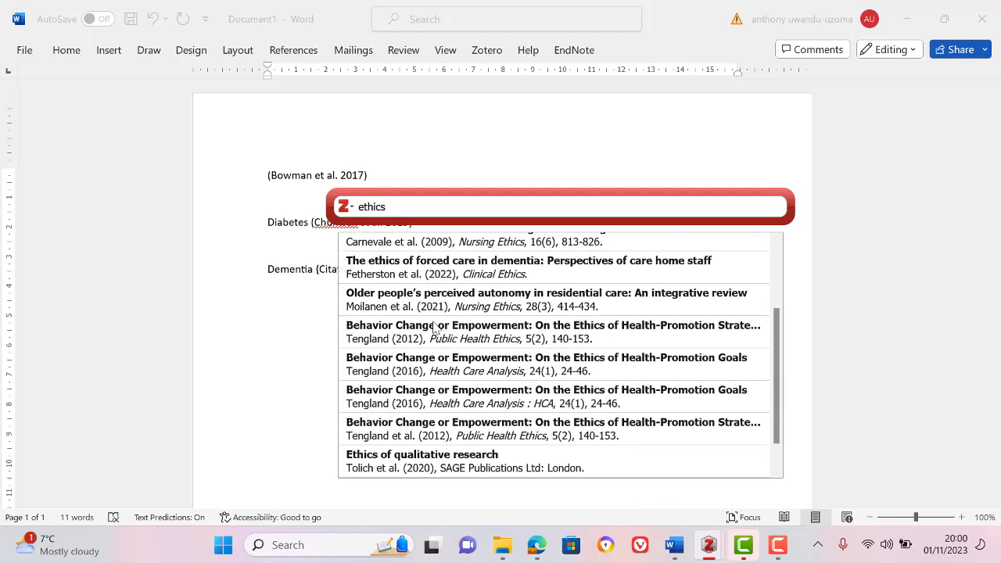
pyautogui.scroll(-1, 435, 327)
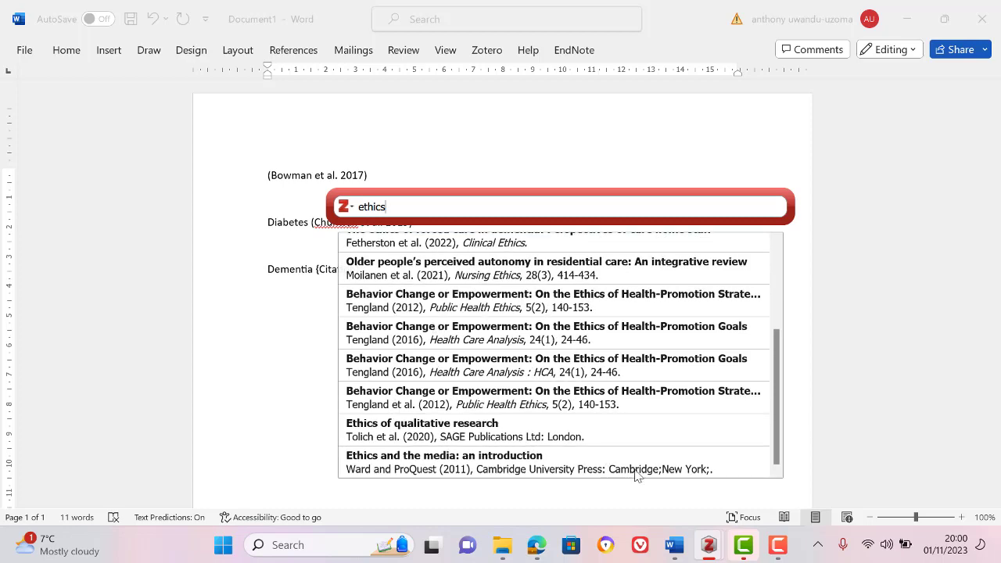
pyautogui.moveTo(744, 546)
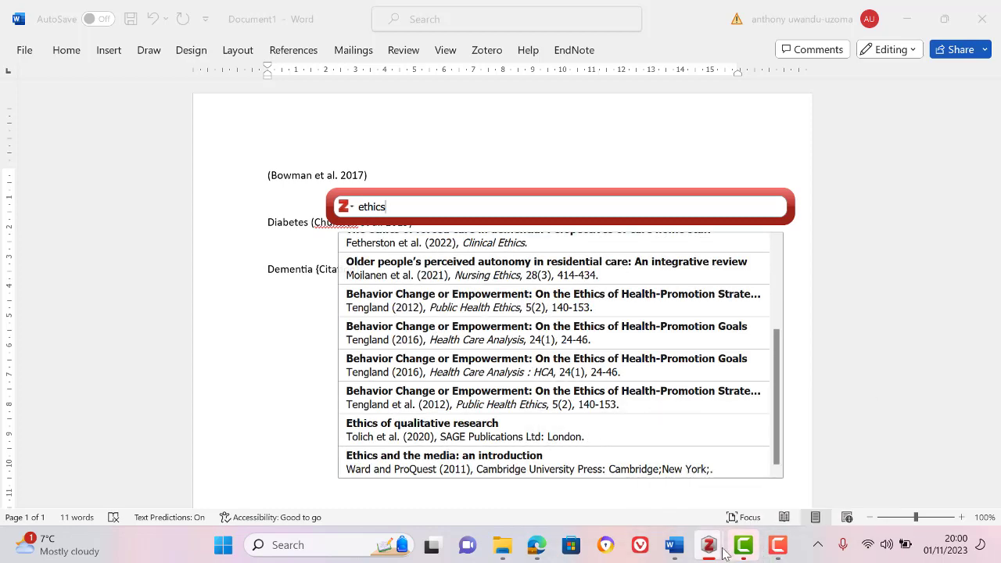
pyautogui.moveTo(715, 551)
pyautogui.click(610, 462)
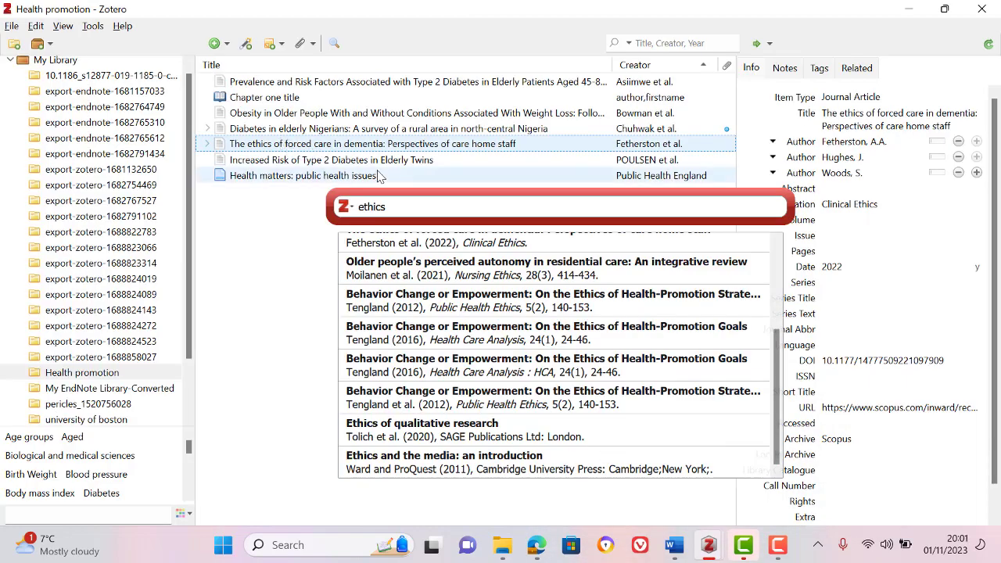
# Step: Change the citation search to "the ethics of forced" and insert the 2022 Clinical Ethics article as the citation
pyautogui.click(415, 208)
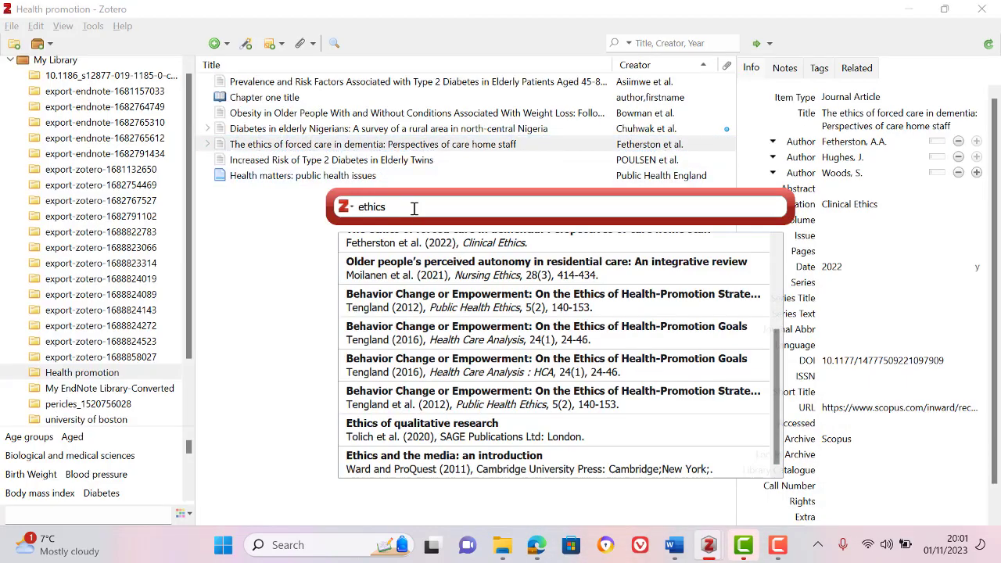
pyautogui.press('BackSpace')
pyautogui.press('BackSpace')
pyautogui.press('BackSpace')
pyautogui.press('BackSpace')
pyautogui.press('BackSpace')
pyautogui.press('BackSpace')
pyautogui.write('the e')
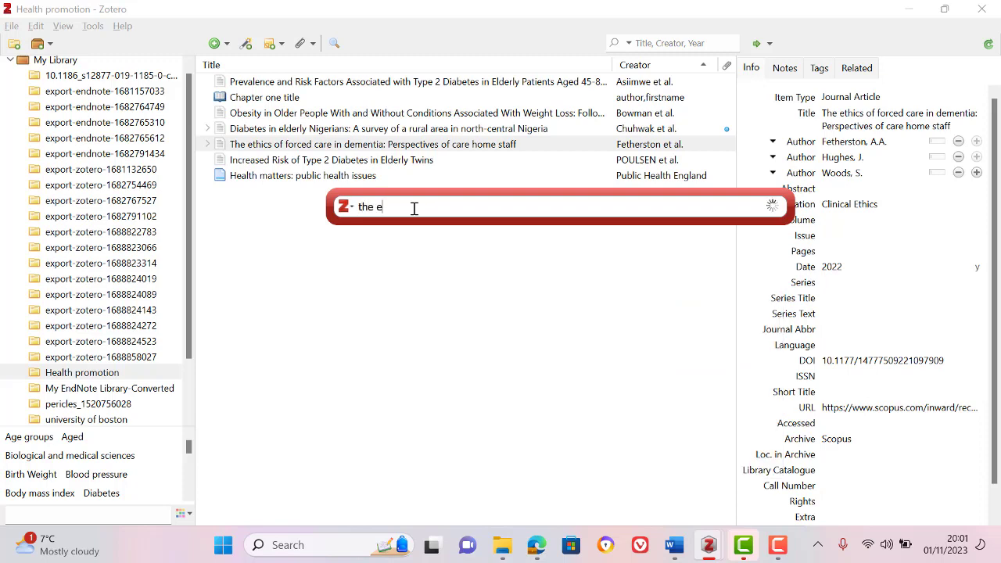
pyautogui.write('thics of')
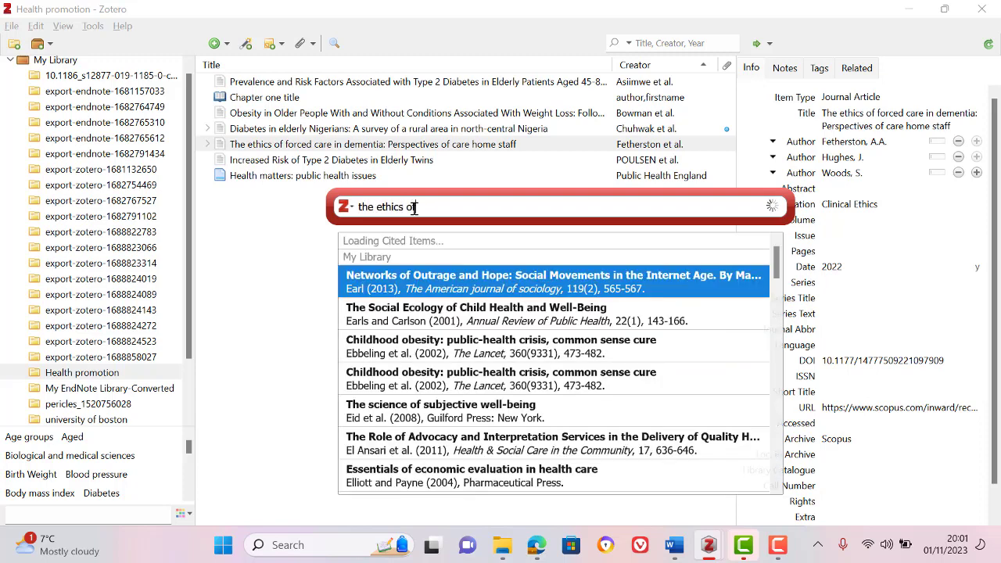
pyautogui.write(' force')
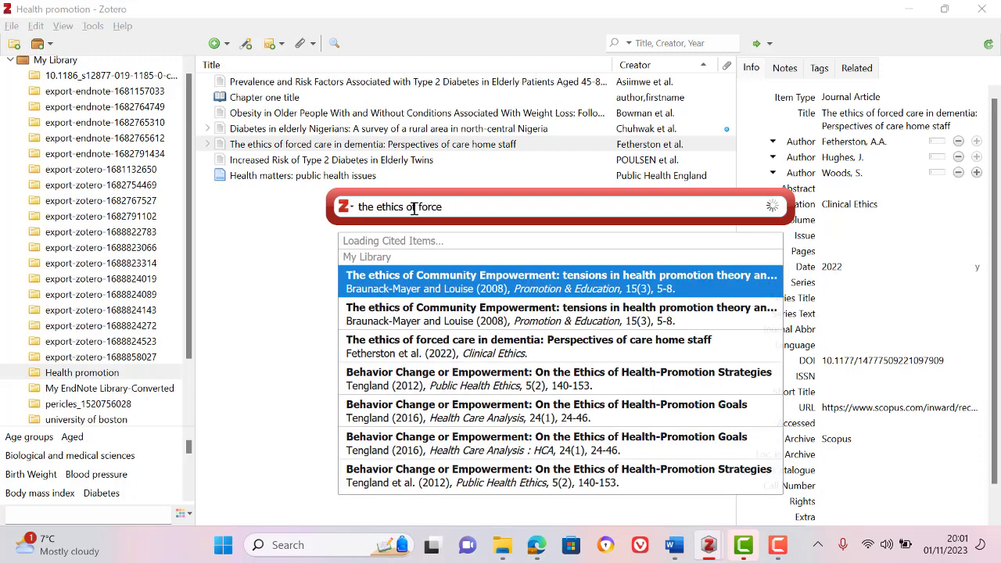
pyautogui.write('d')
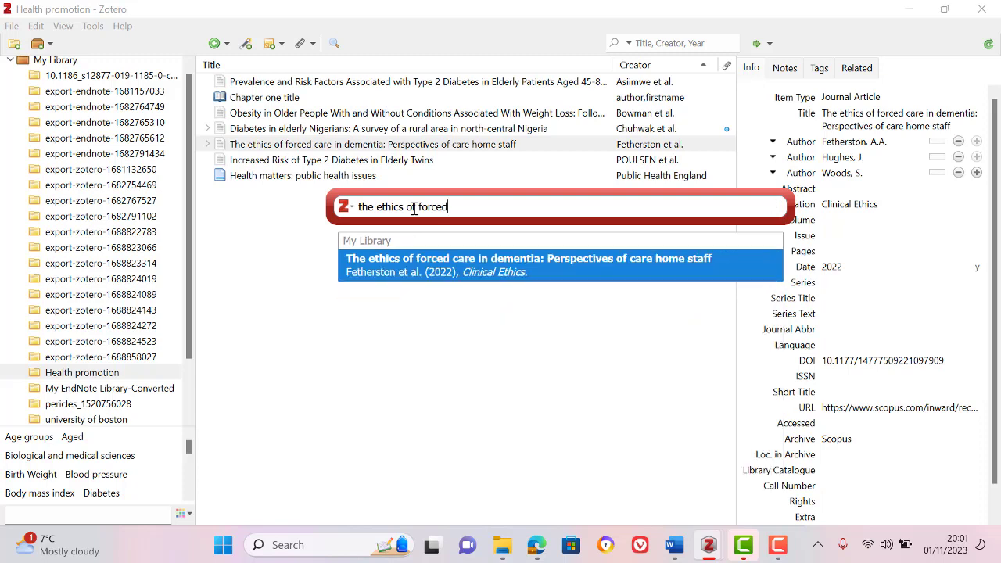
pyautogui.click(456, 270)
pyautogui.press('Return')
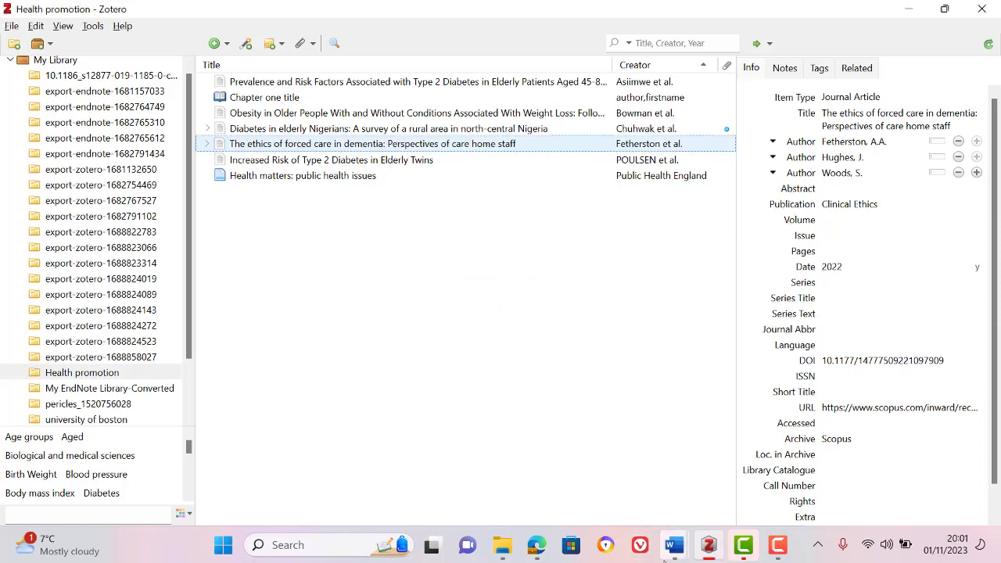
# Step: Return to Document1 in Word and delete the citation following "Dementia"
pyautogui.moveTo(675, 546)
pyautogui.click(724, 467)
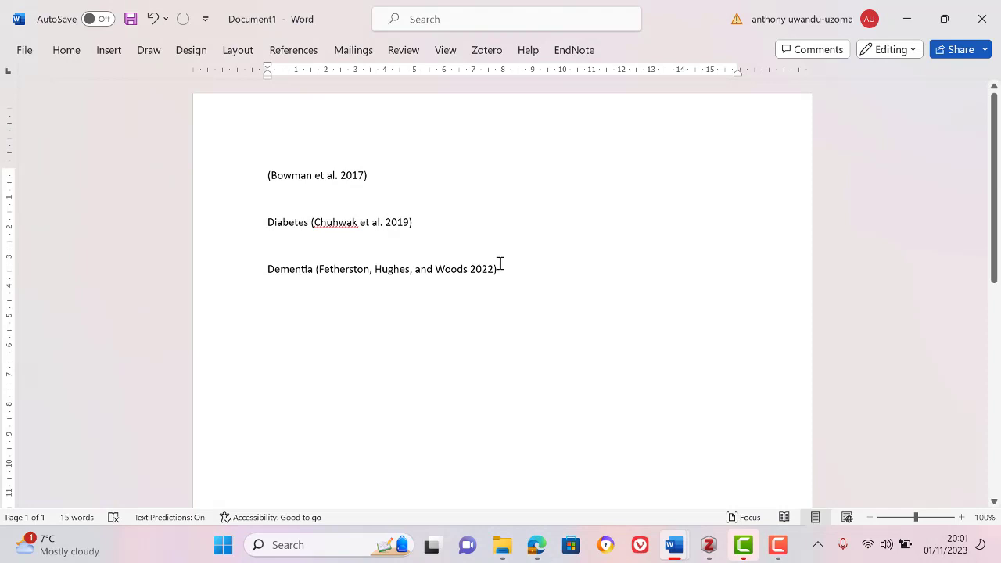
pyautogui.press('BackSpace')
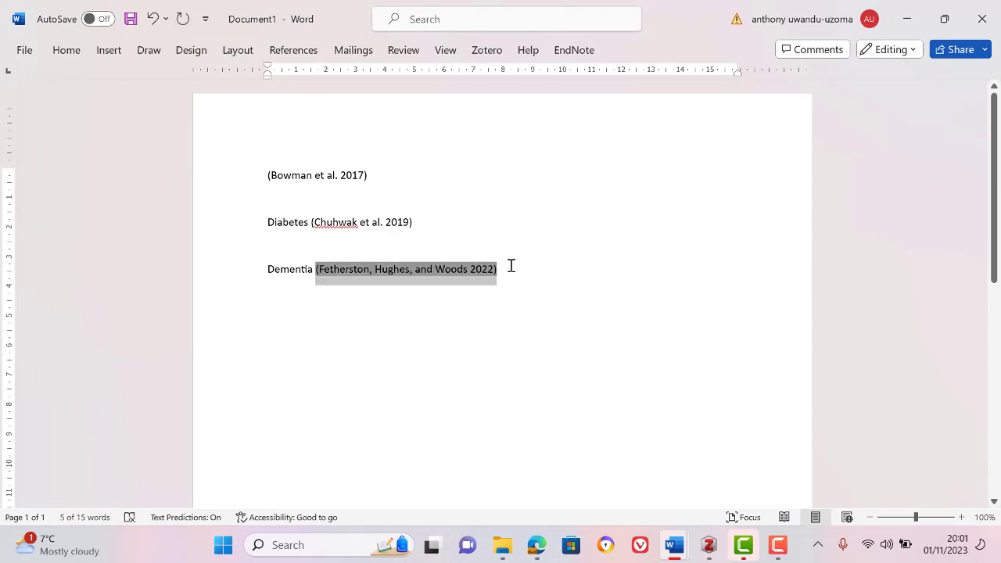
pyautogui.press('BackSpace')
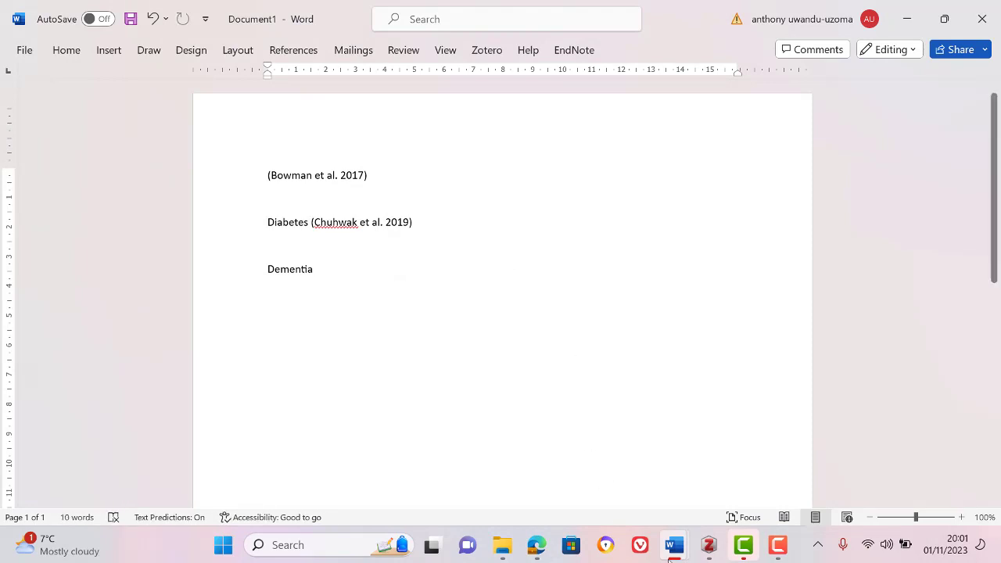
# Step: Save the article's Scopus page in Edge to the Health promotion collection with the Zotero connector and check the entry in Zotero
pyautogui.click(709, 546)
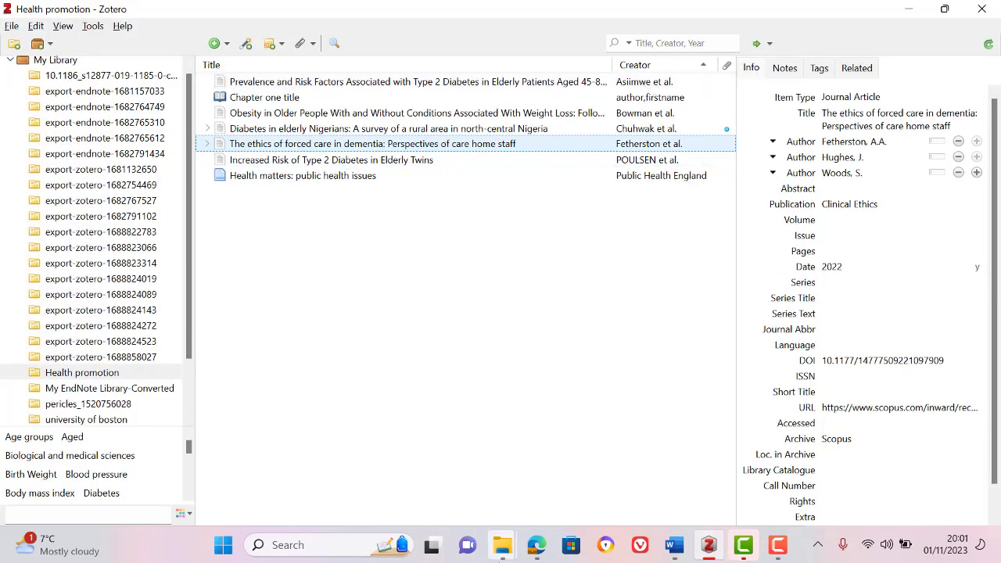
pyautogui.click(538, 548)
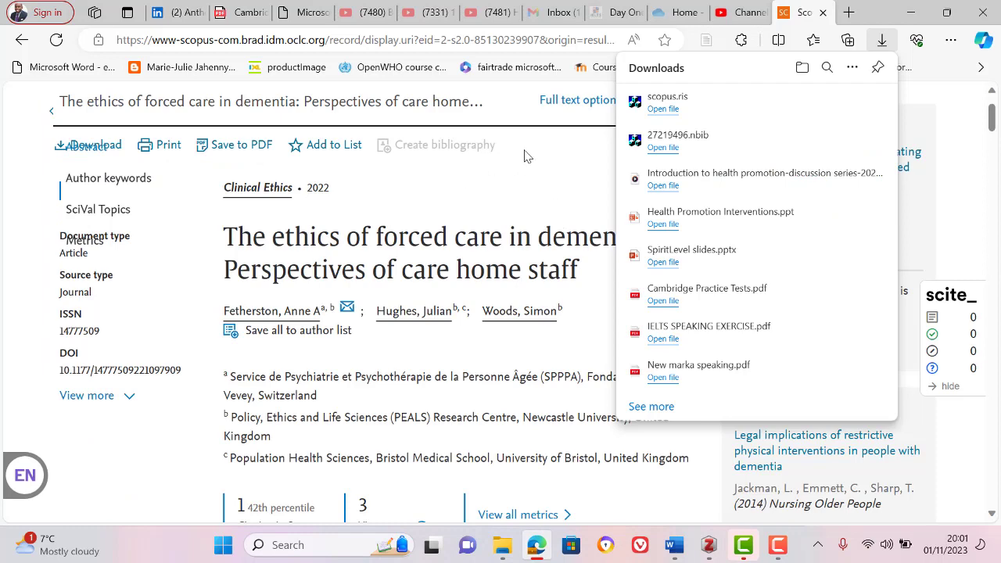
pyautogui.click(572, 196)
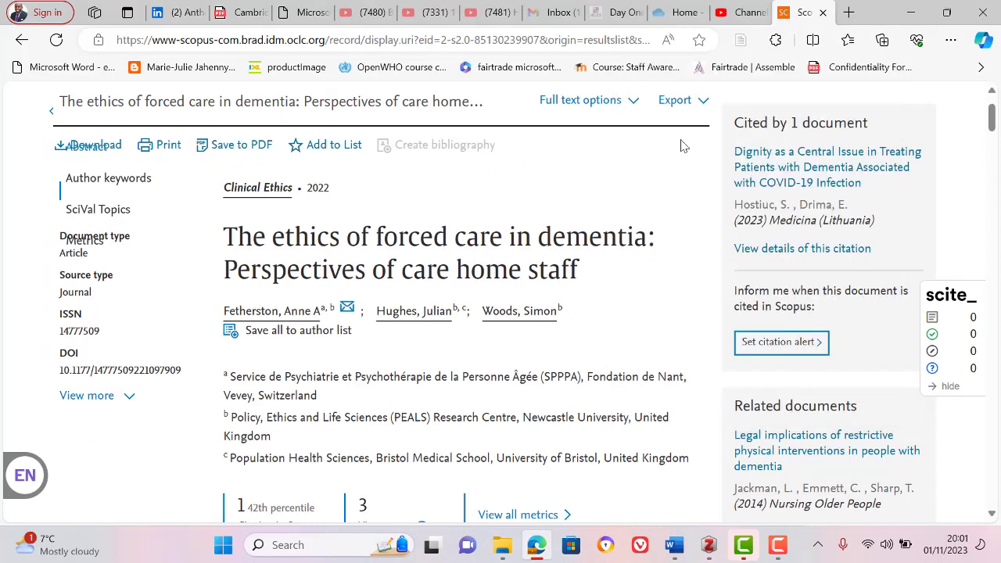
pyautogui.click(742, 41)
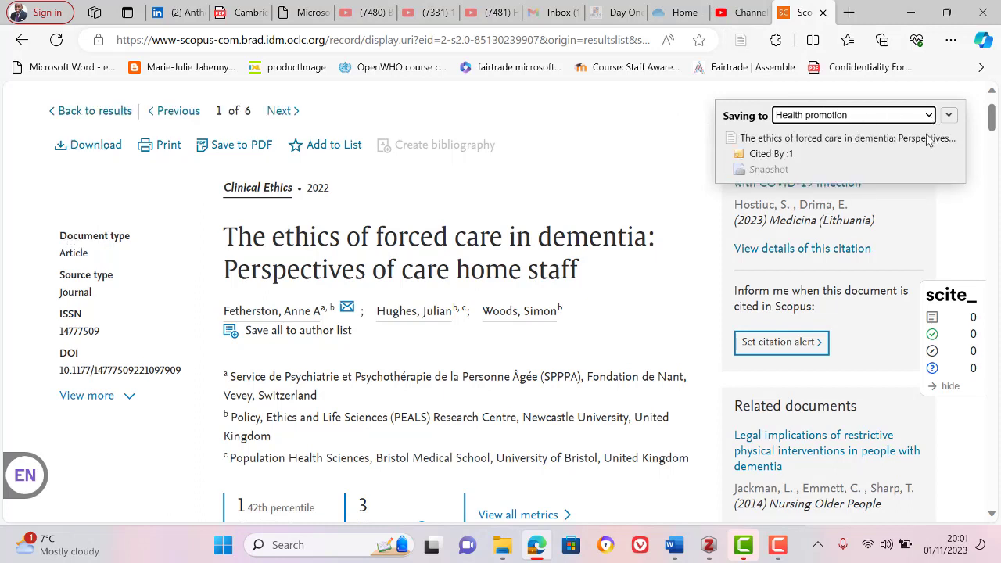
pyautogui.click(930, 115)
pyautogui.click(931, 116)
pyautogui.click(929, 116)
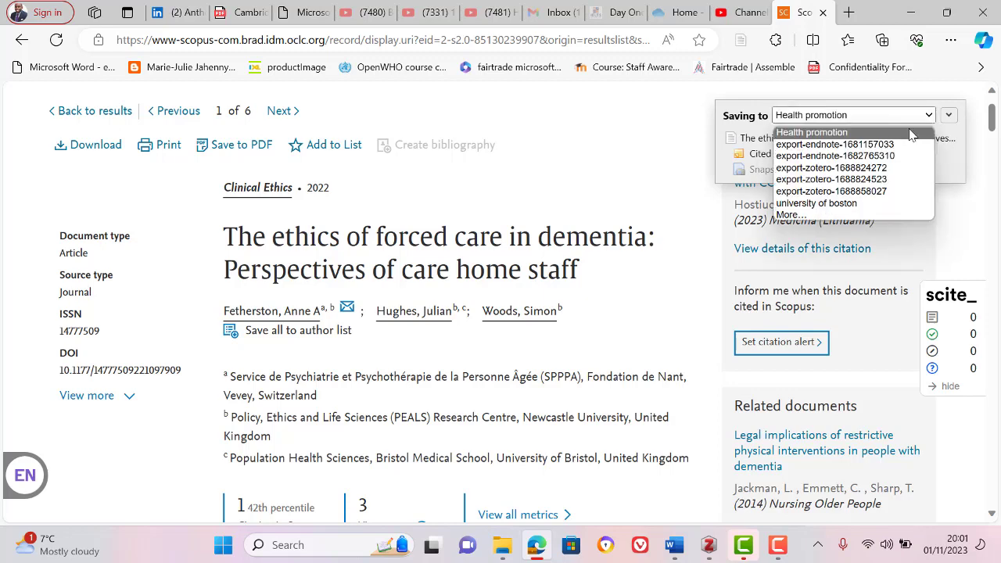
pyautogui.click(910, 133)
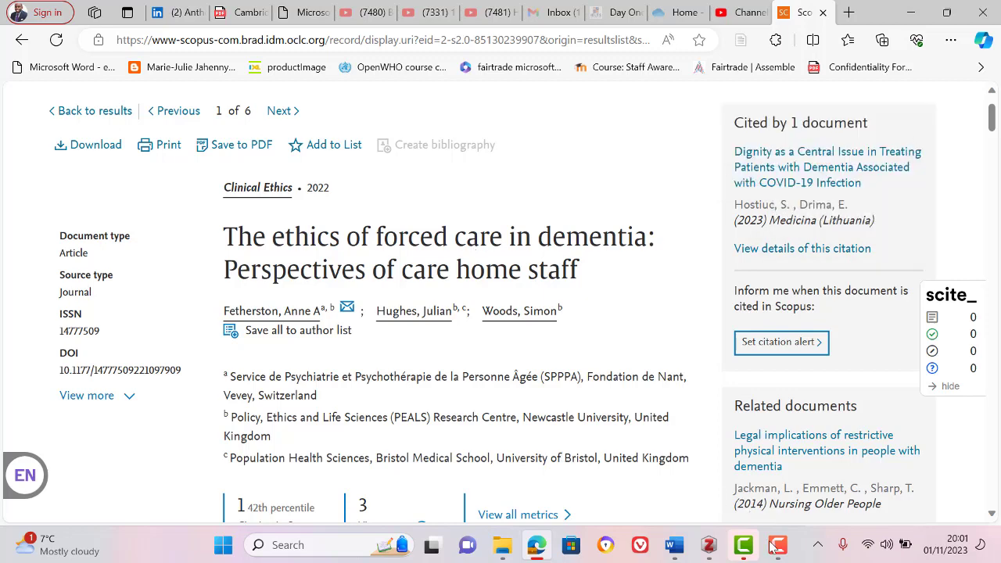
pyautogui.click(711, 551)
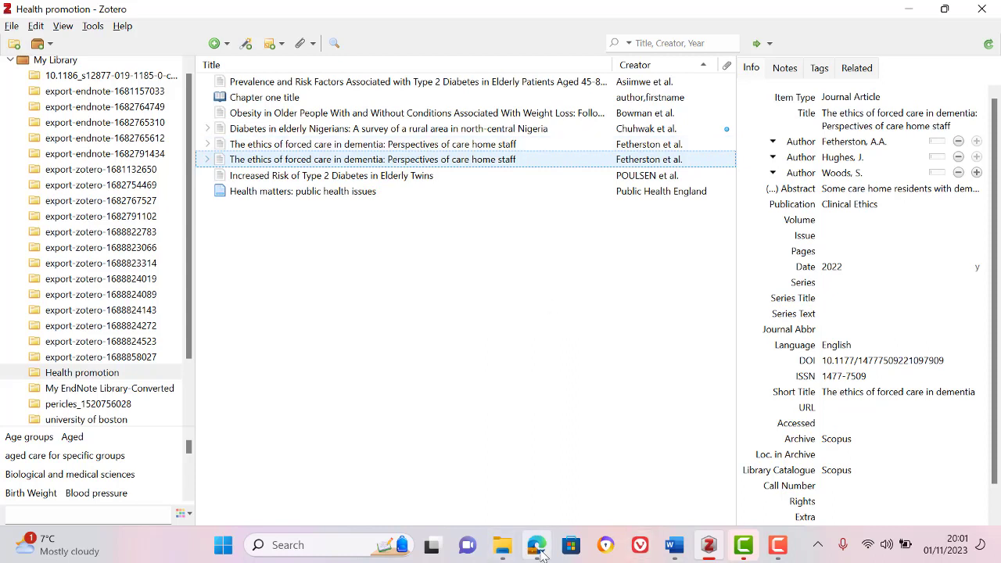
# Step: Switch to Edge and copy the web address of the forced care in dementia article's Scopus page
pyautogui.moveTo(533, 532)
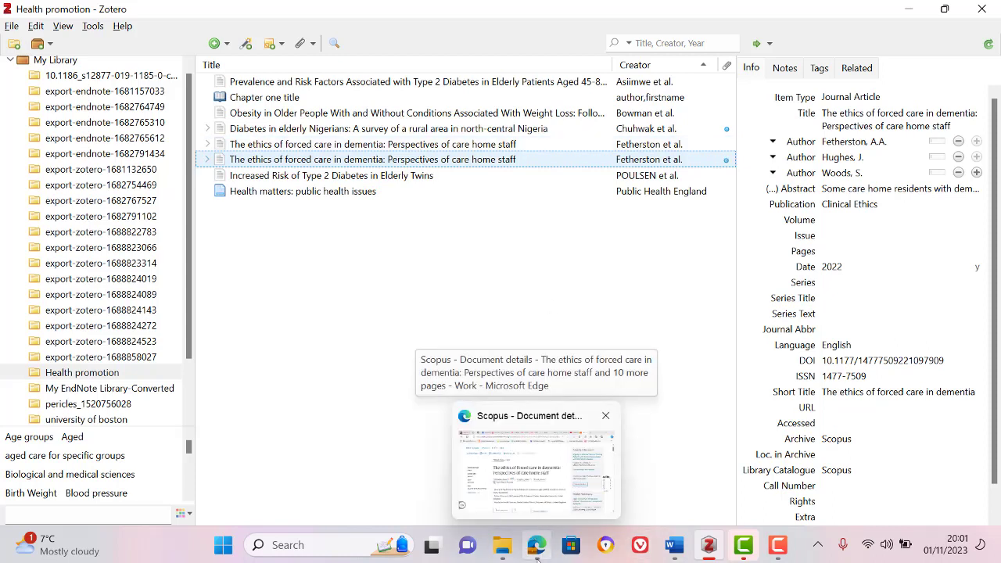
pyautogui.click(536, 466)
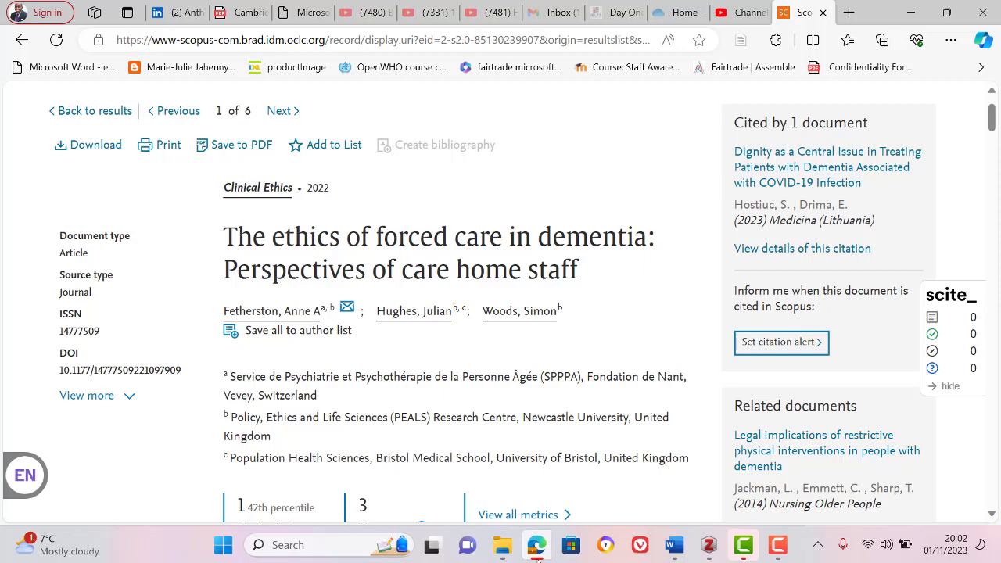
pyautogui.click(463, 40)
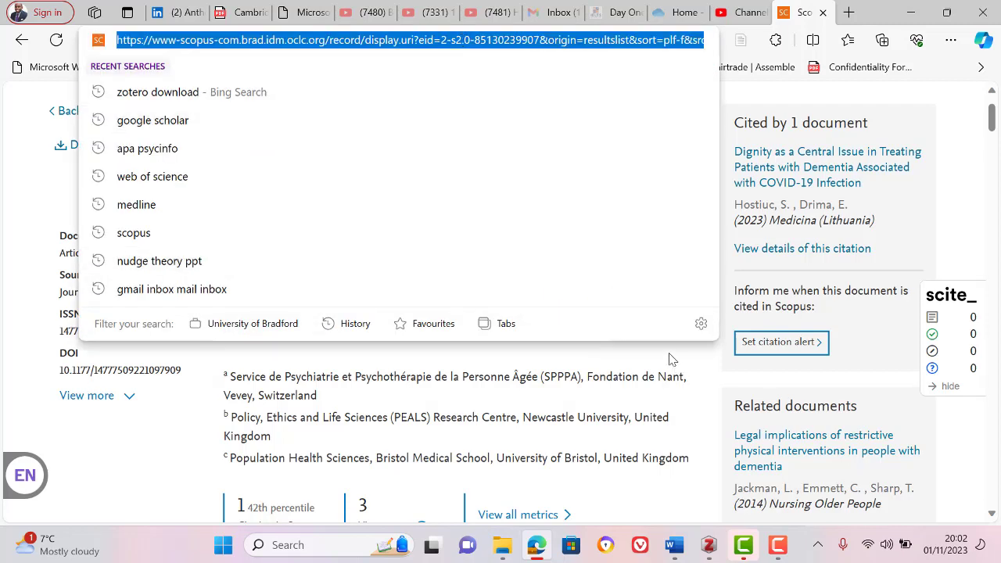
pyautogui.click(21, 222)
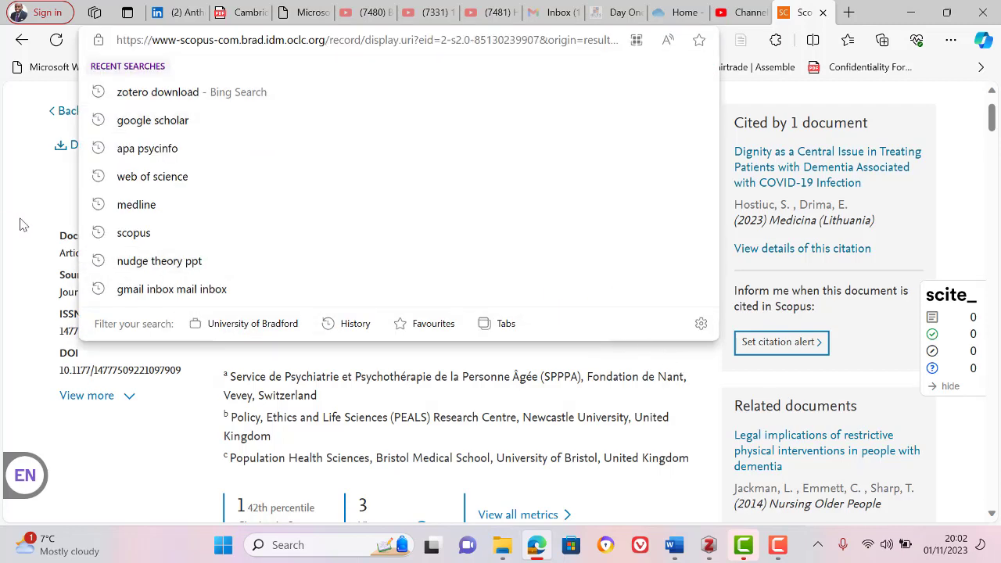
pyautogui.click(304, 41)
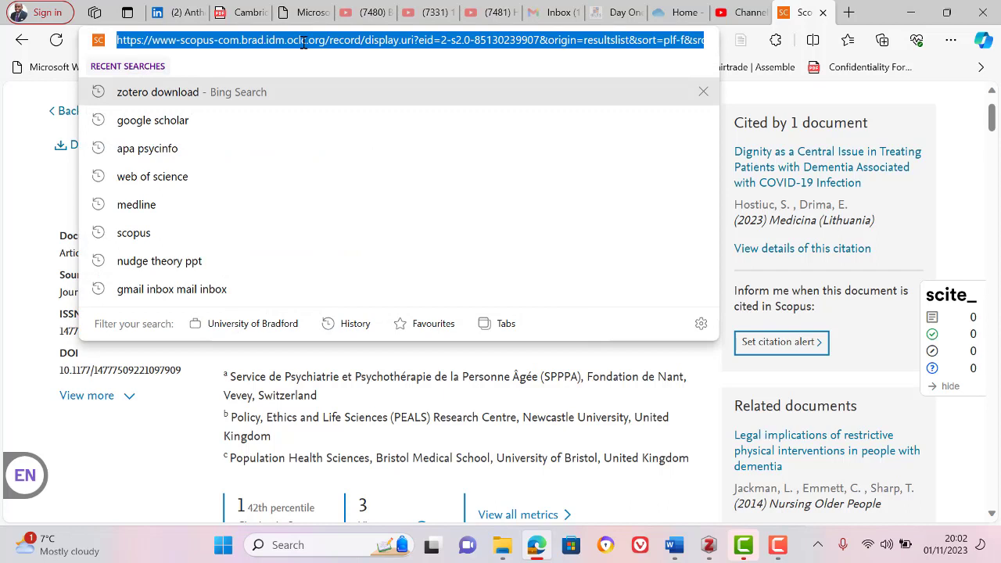
pyautogui.click(15, 209)
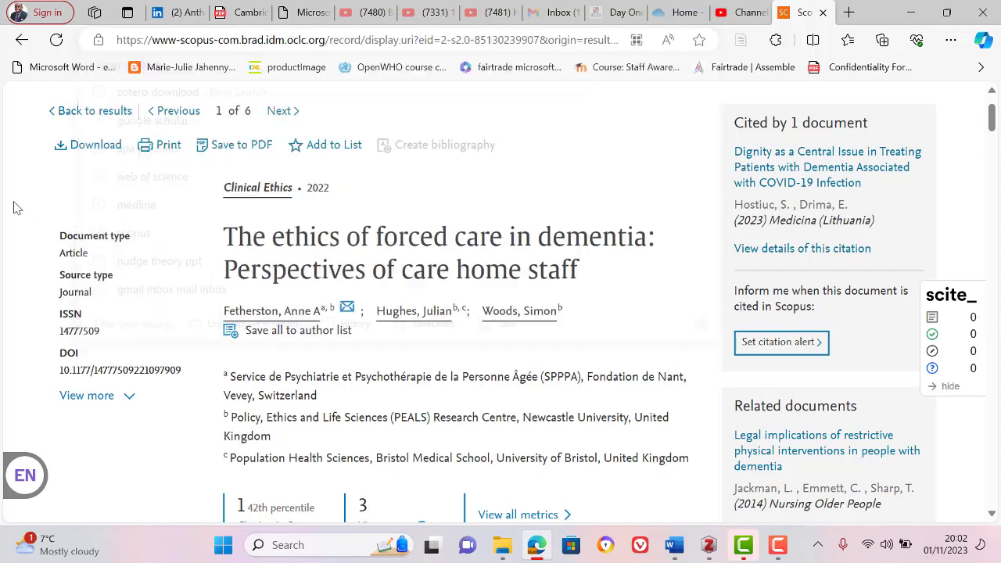
pyautogui.click(255, 40)
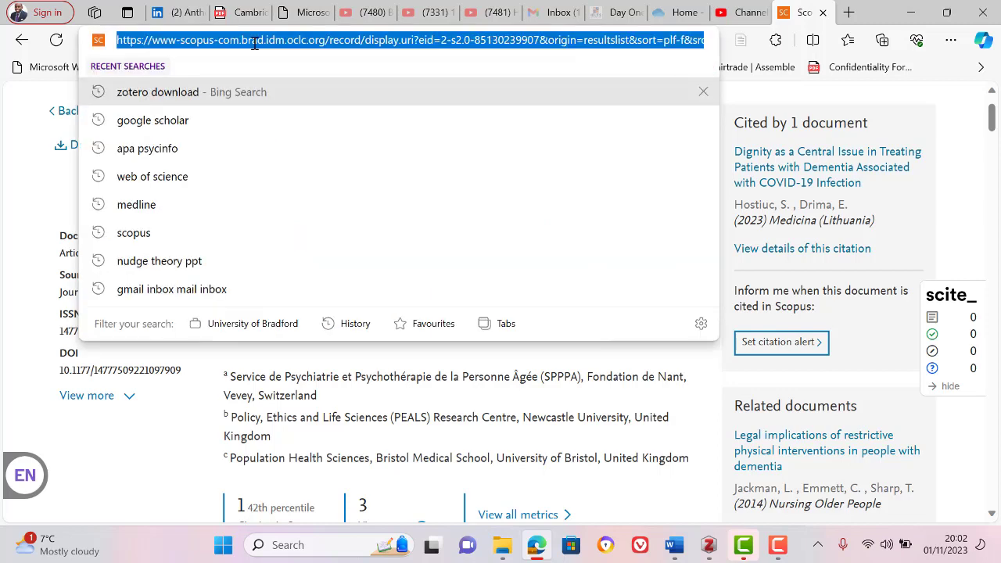
# Step: In Zotero, attach the copied Scopus address as a URI link to the selected forced care in dementia entry
pyautogui.click(712, 551)
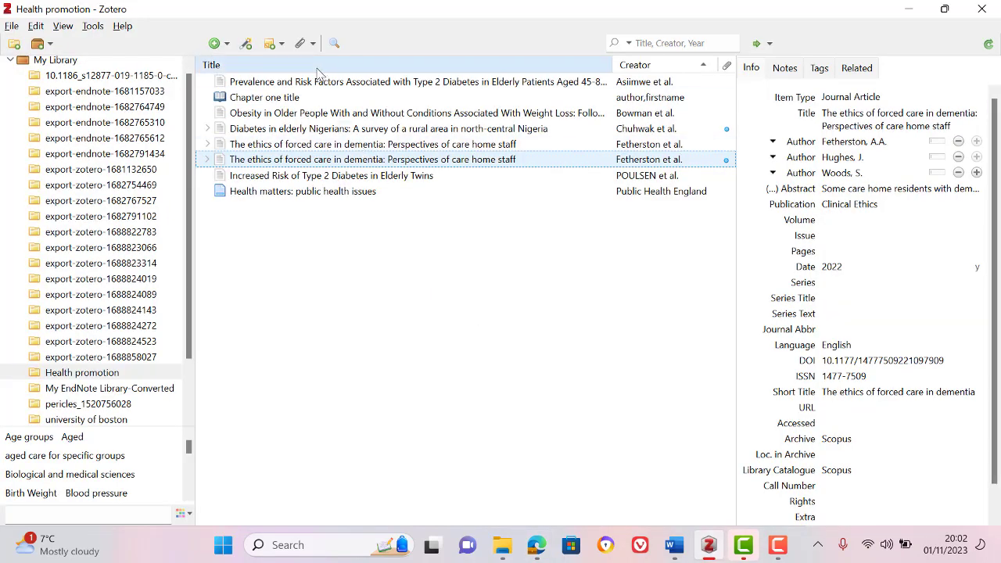
pyautogui.click(280, 45)
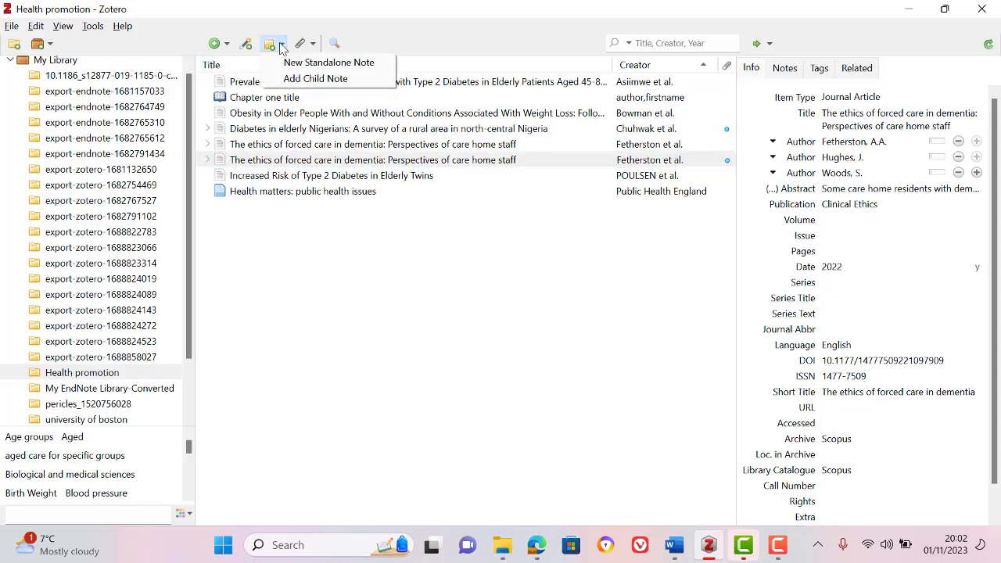
pyautogui.click(313, 45)
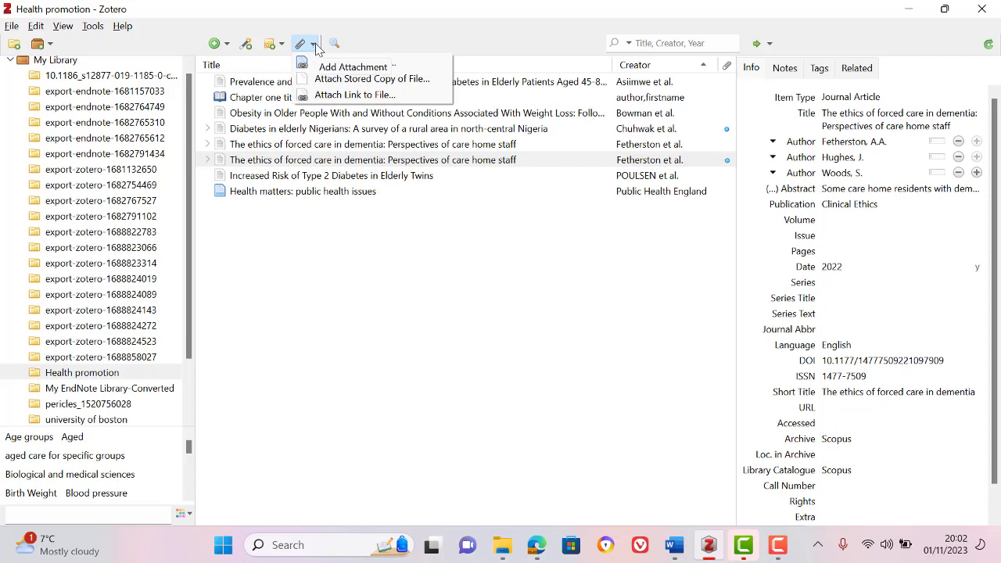
pyautogui.click(316, 45)
pyautogui.click(316, 45)
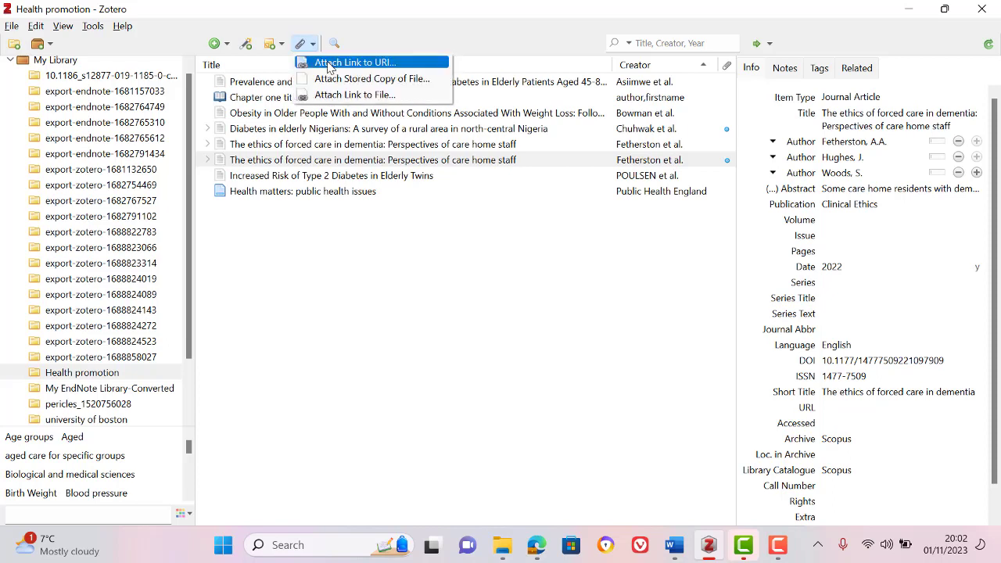
pyautogui.click(377, 67)
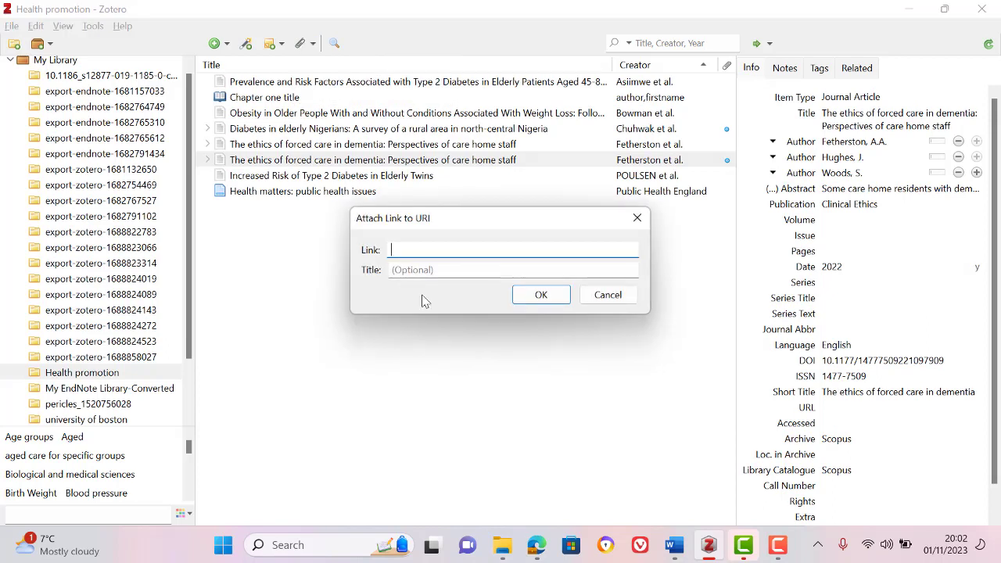
pyautogui.hotkey('ctrl', 'v')
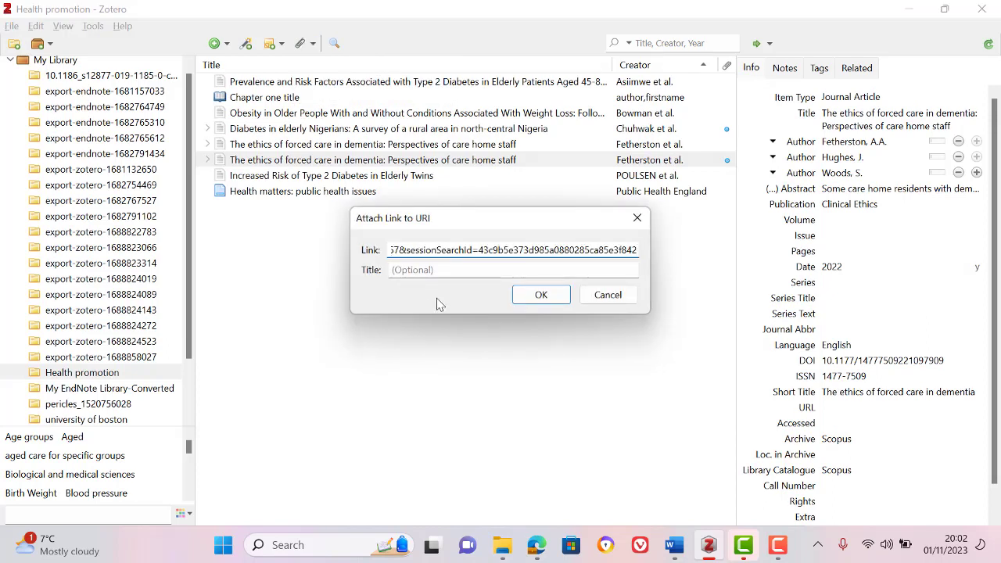
pyautogui.click(549, 302)
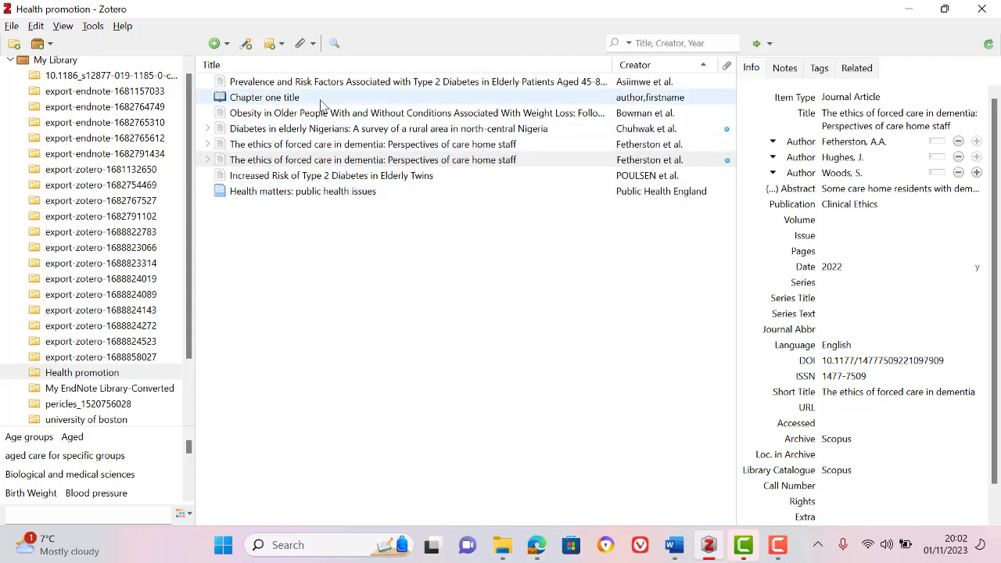
pyautogui.click(330, 161)
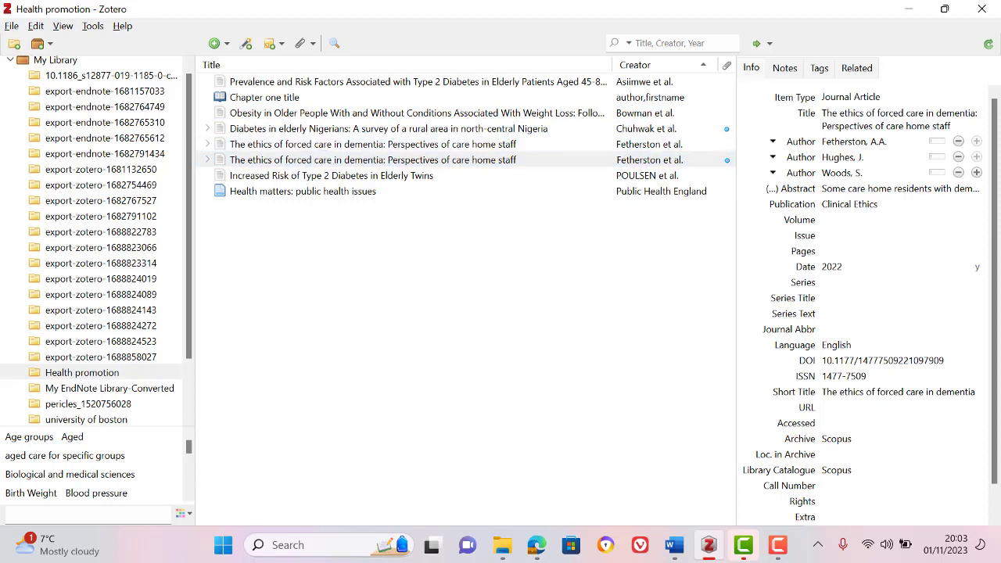
# Step: Go to scholar.google.co.uk in Edge and search Google Scholar for "obesity in children"
pyautogui.click(538, 548)
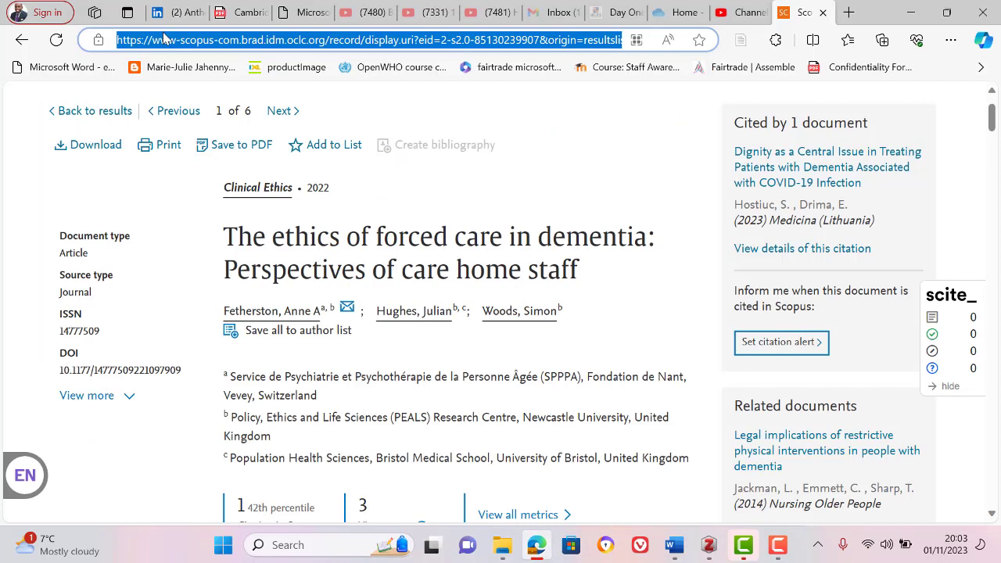
pyautogui.write('sch')
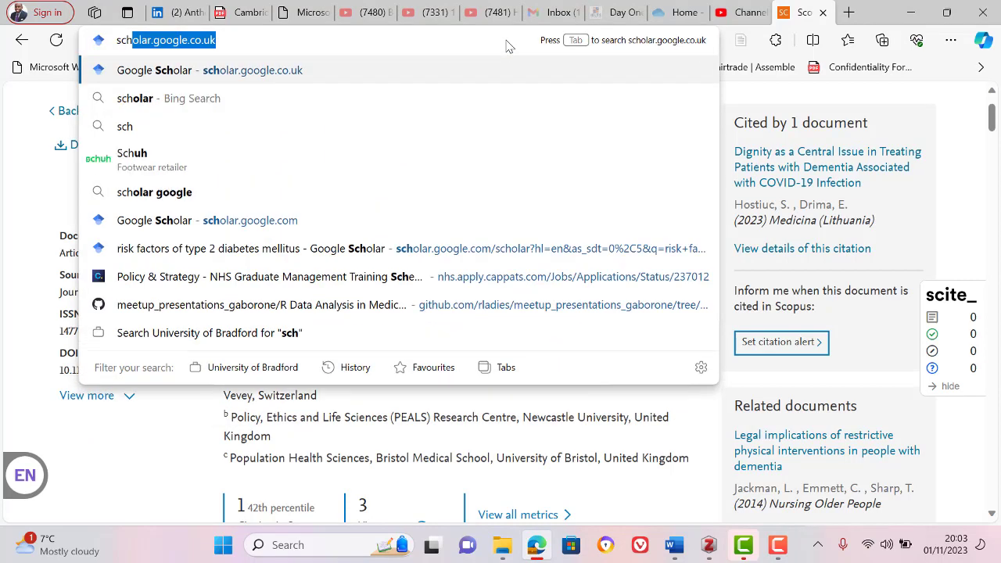
pyautogui.press('Return')
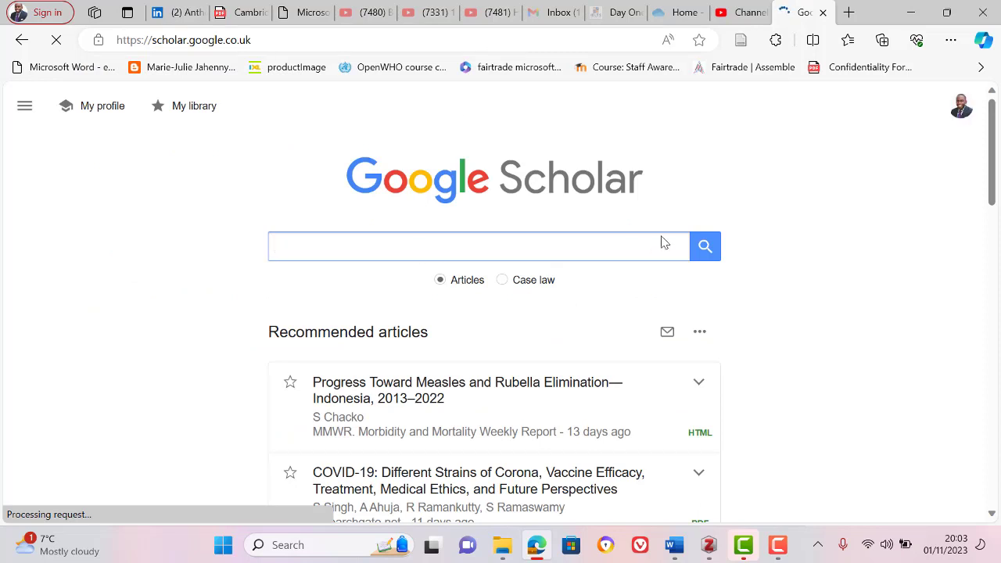
pyautogui.click(662, 242)
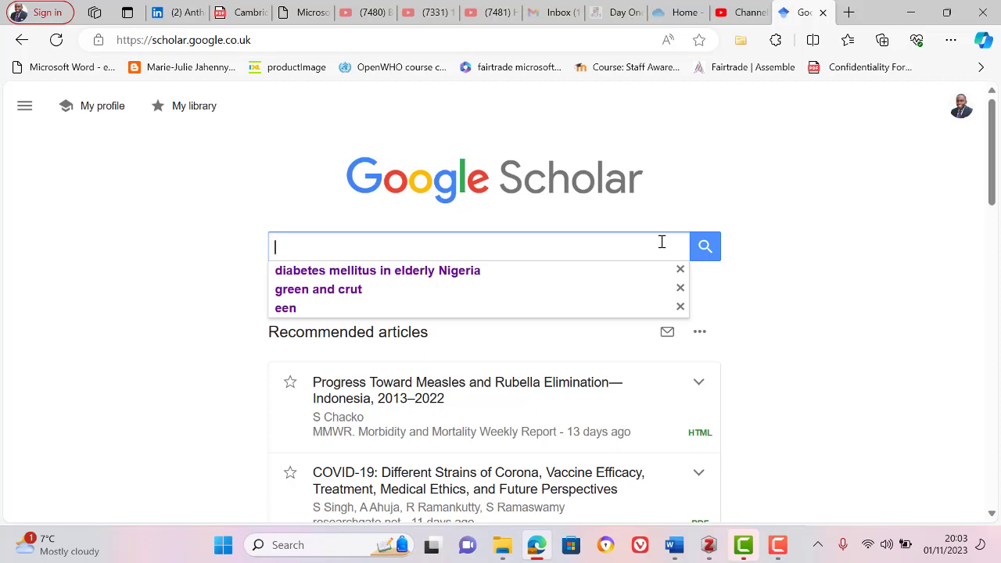
pyautogui.write('obesity')
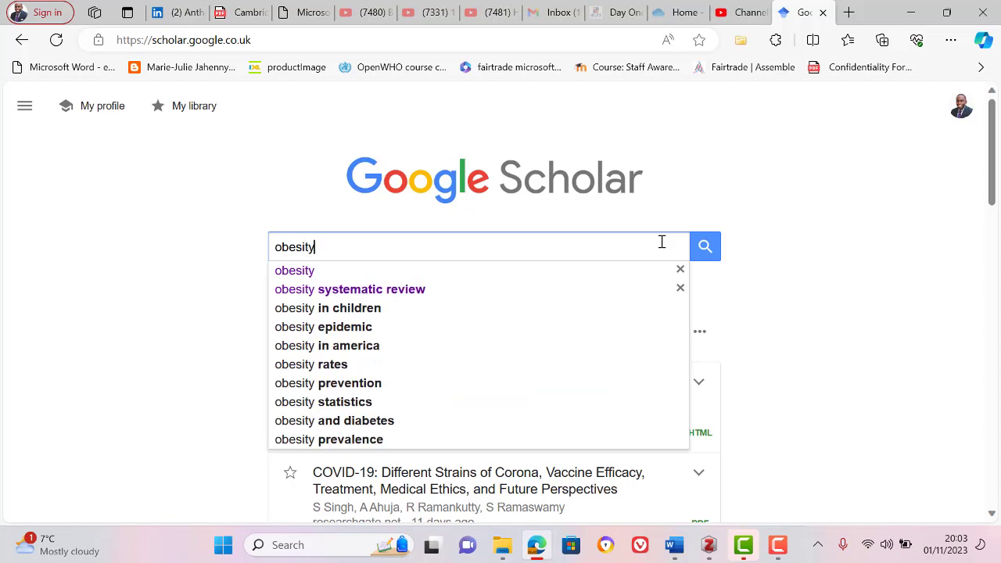
pyautogui.write(' in children')
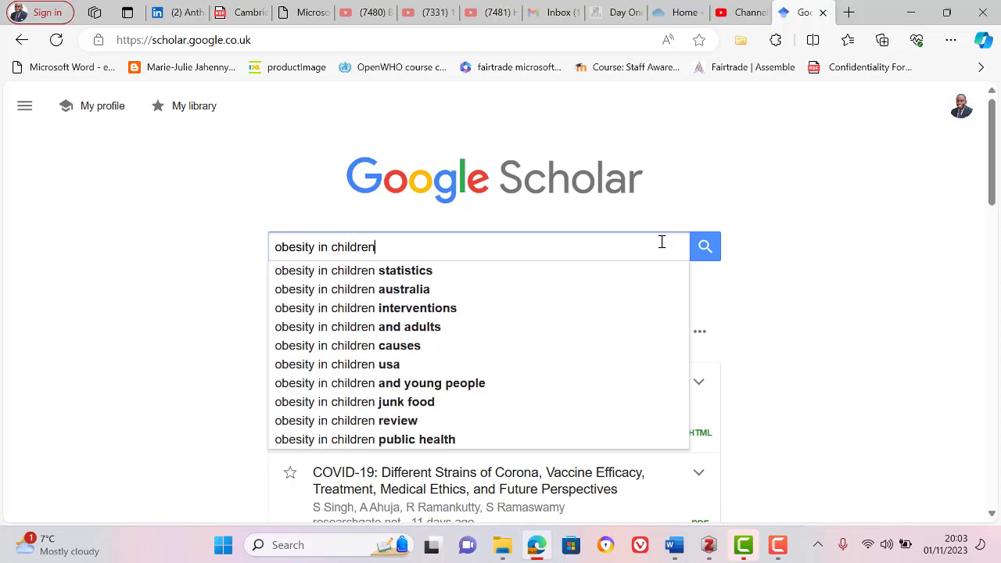
pyautogui.press('Return')
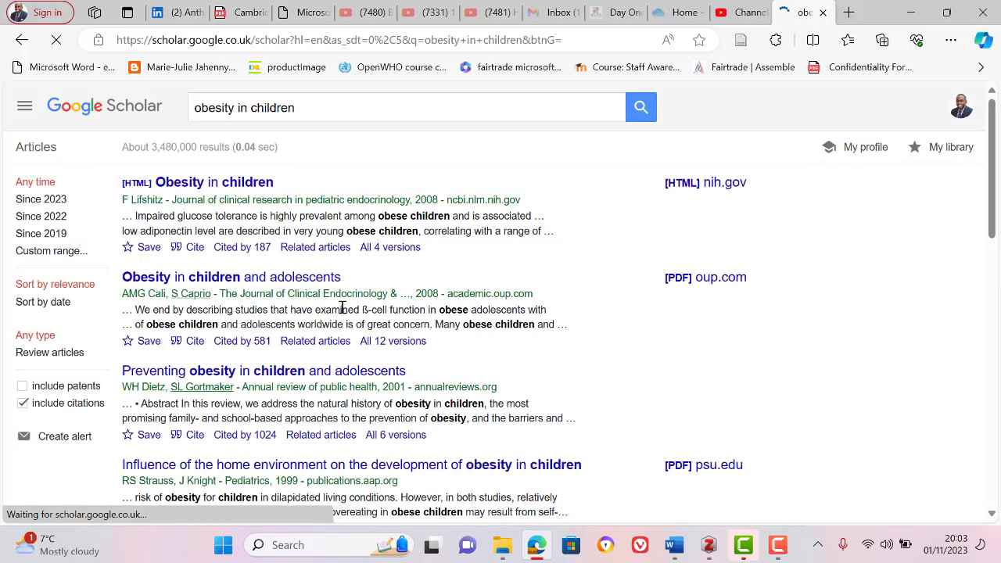
# Step: Open the 2008 "Obesity in children" article on nih.gov and copy its web address
pyautogui.click(200, 183)
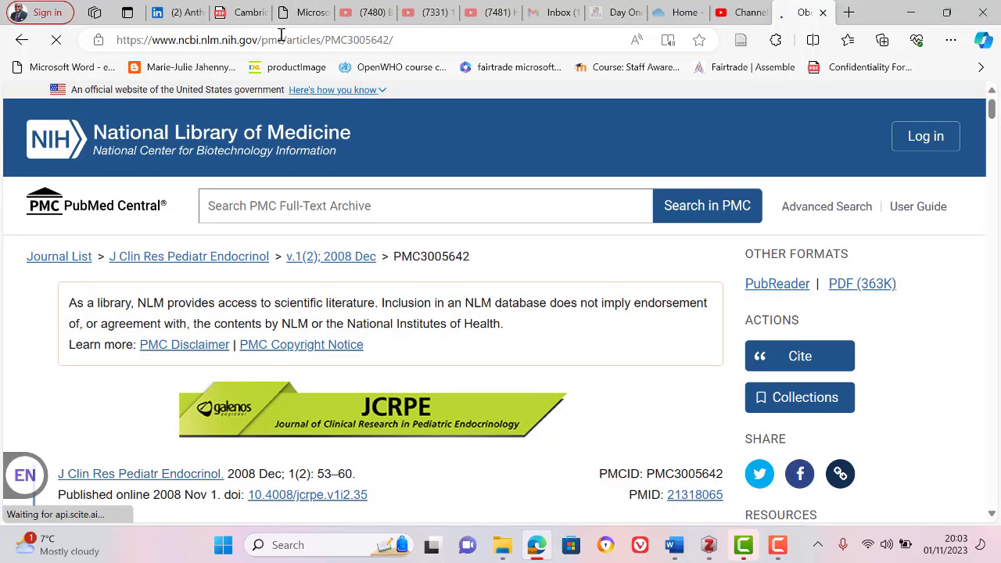
pyautogui.click(303, 42)
pyautogui.hotkey('ctrl', 'c')
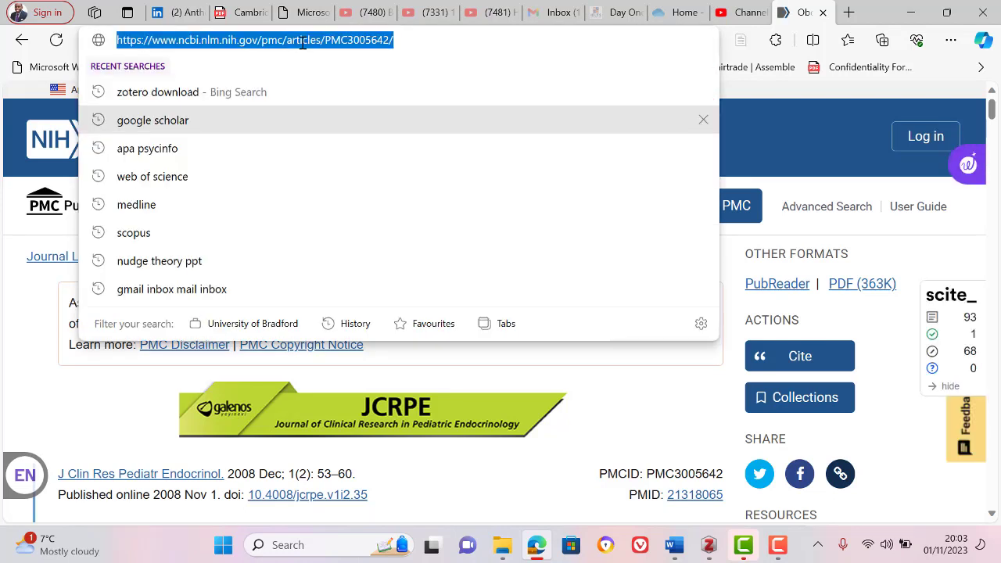
pyautogui.click(710, 549)
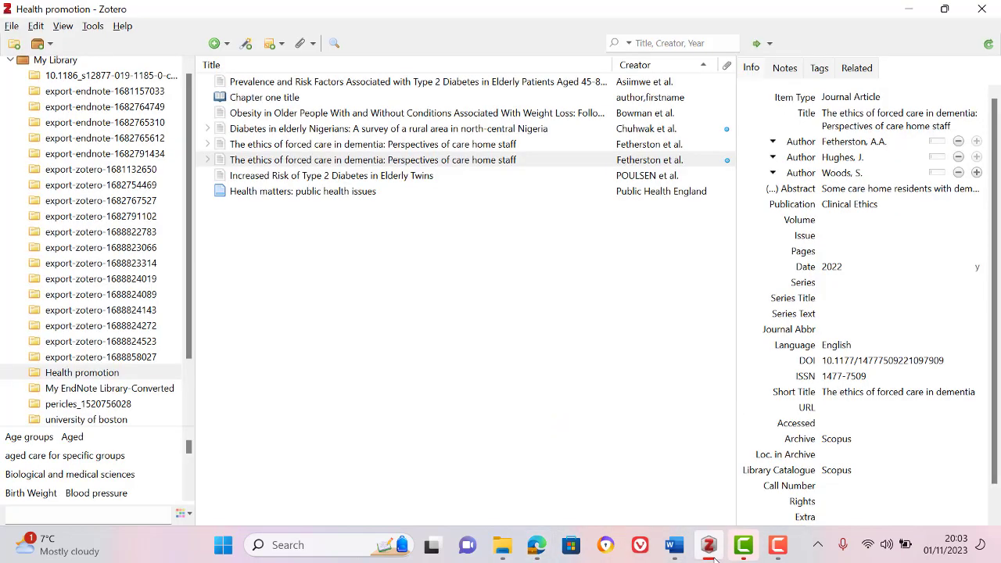
pyautogui.click(314, 43)
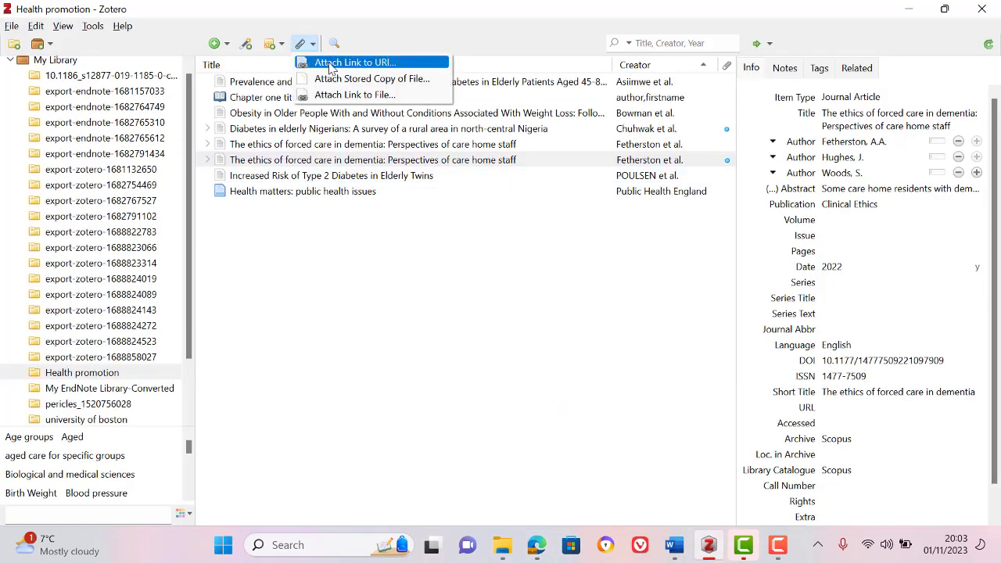
pyautogui.click(338, 63)
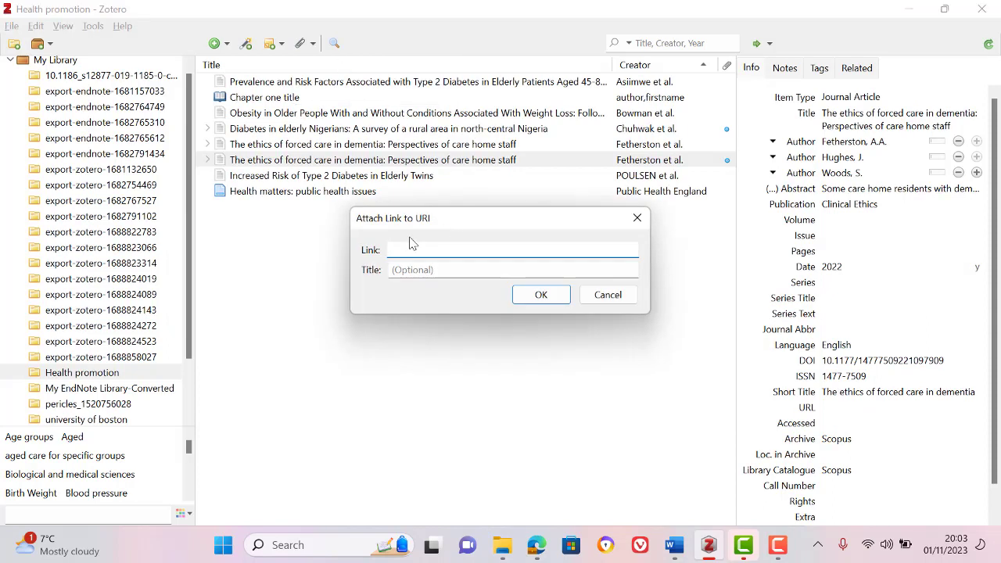
pyautogui.hotkey('ctrl', 'v')
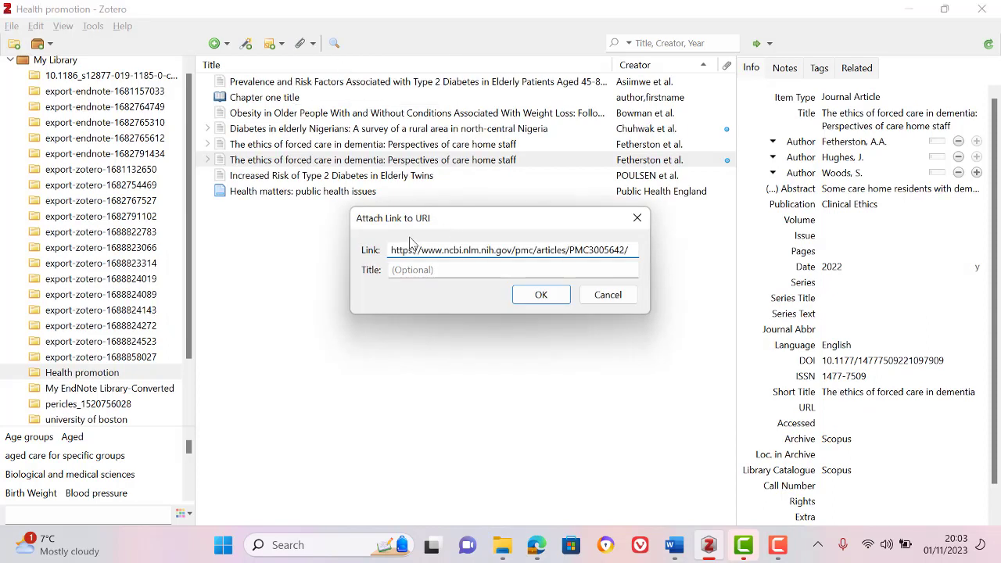
pyautogui.click(549, 304)
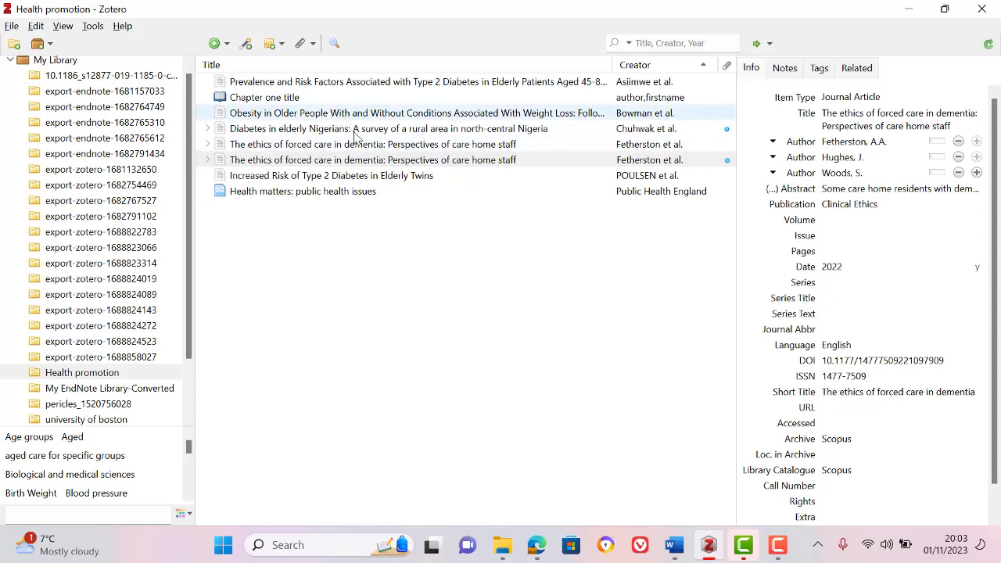
# Step: Return to the PMC article page in Edge and check the article's title
pyautogui.click(538, 554)
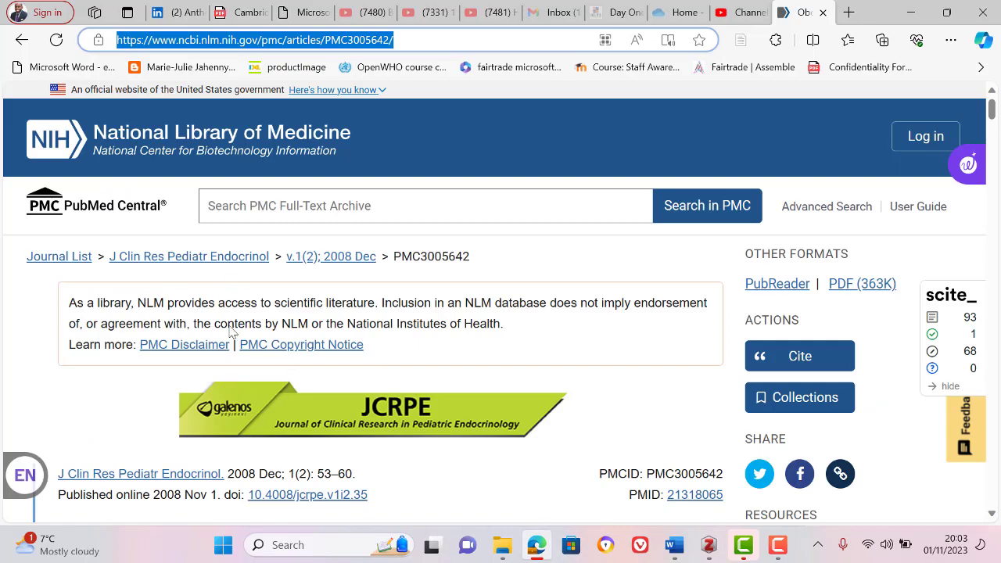
pyautogui.click(191, 293)
pyautogui.scroll(-3, 191, 293)
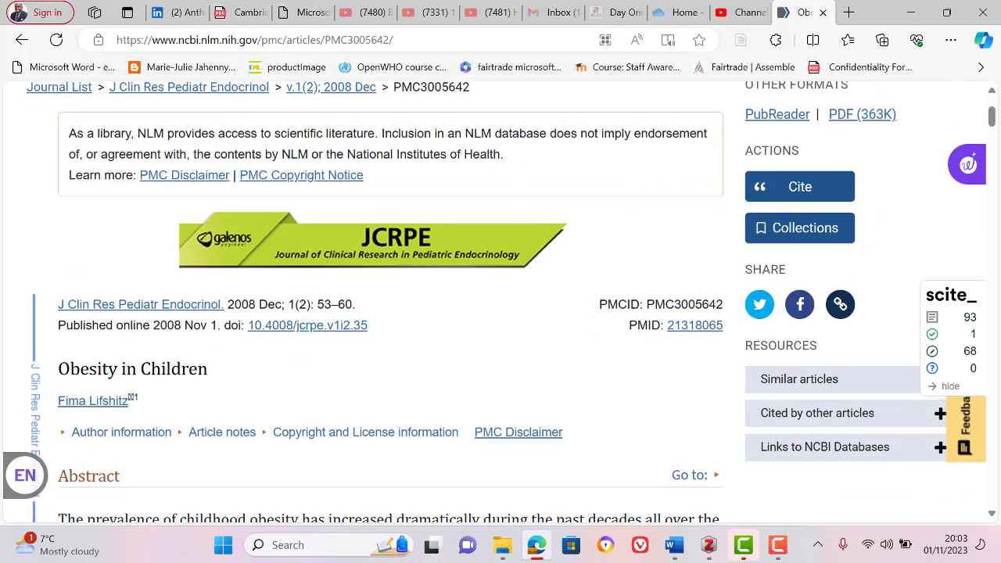
# Step: In Zotero's Advanced Search, look through the title suggestions for "obe" in My Library and close the search
pyautogui.click(712, 551)
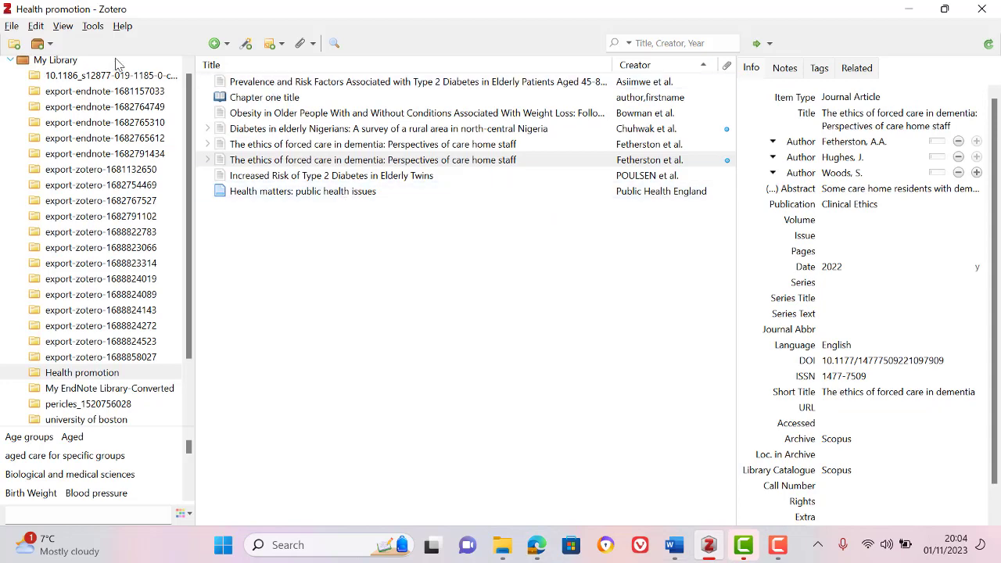
pyautogui.click(335, 44)
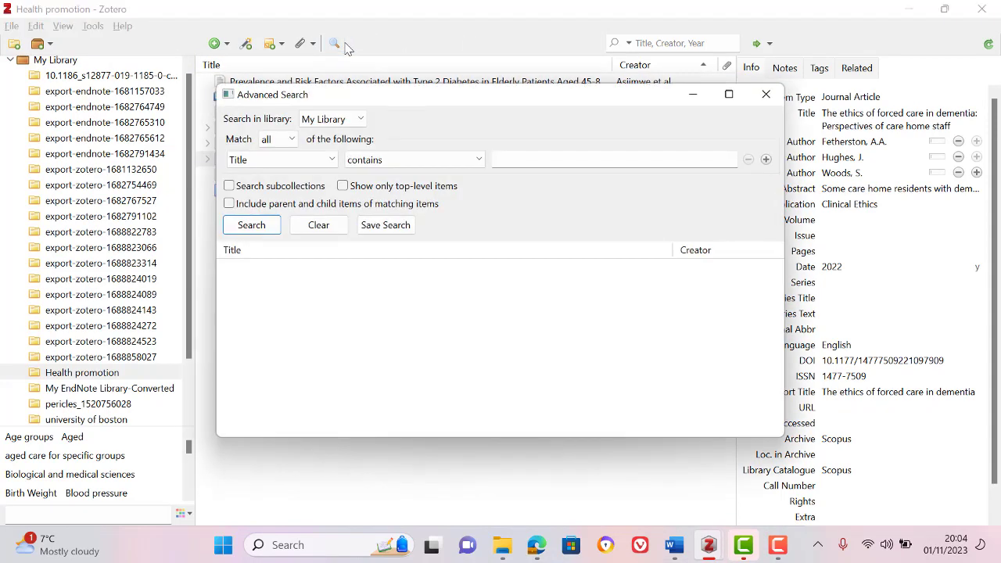
pyautogui.click(561, 152)
pyautogui.write('obe')
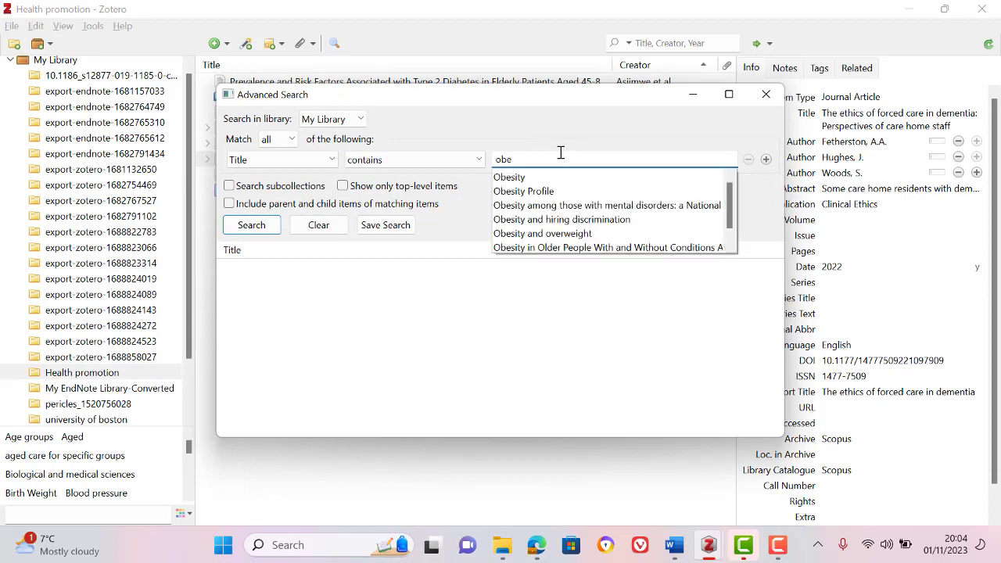
pyautogui.click(766, 94)
pyautogui.click(766, 94)
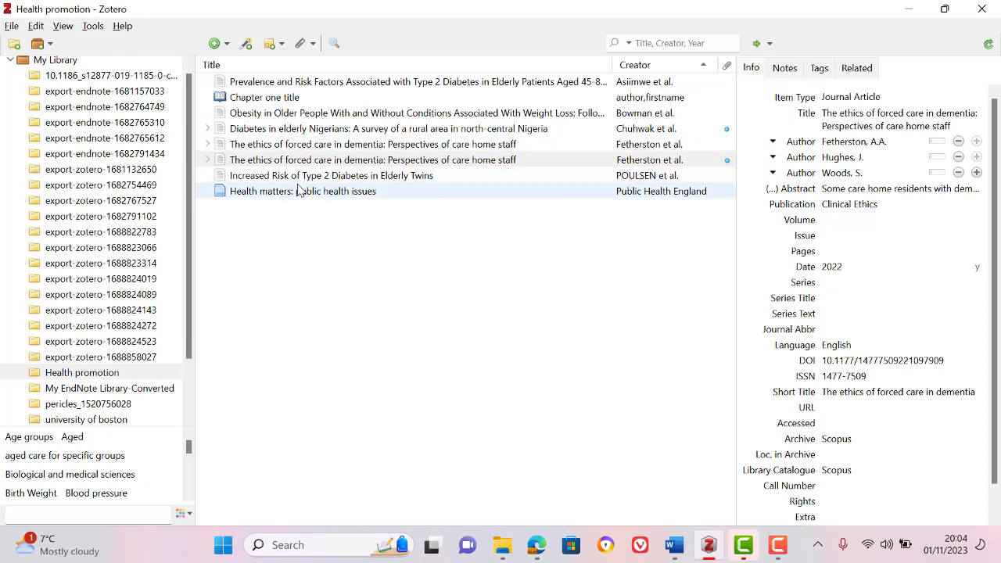
# Step: Search My Library for titles containing "obesity in children" with Advanced Search, look through the matches and close the search
pyautogui.click(334, 43)
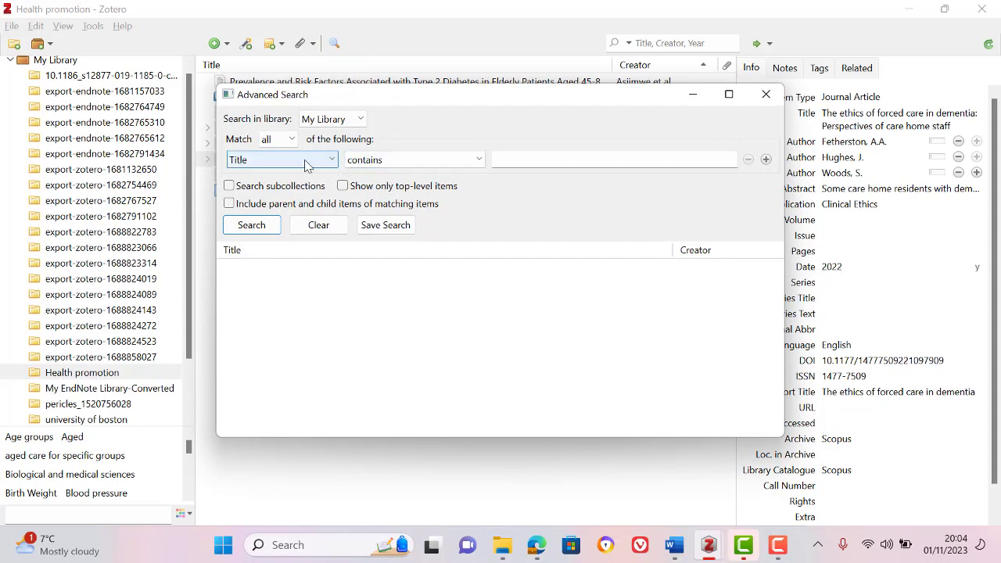
pyautogui.click(563, 160)
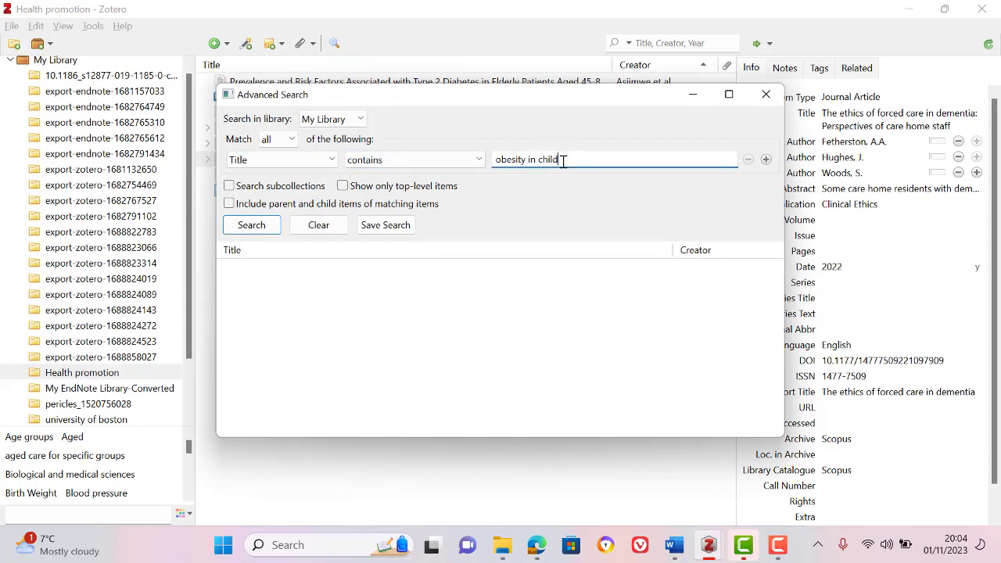
pyautogui.click(269, 226)
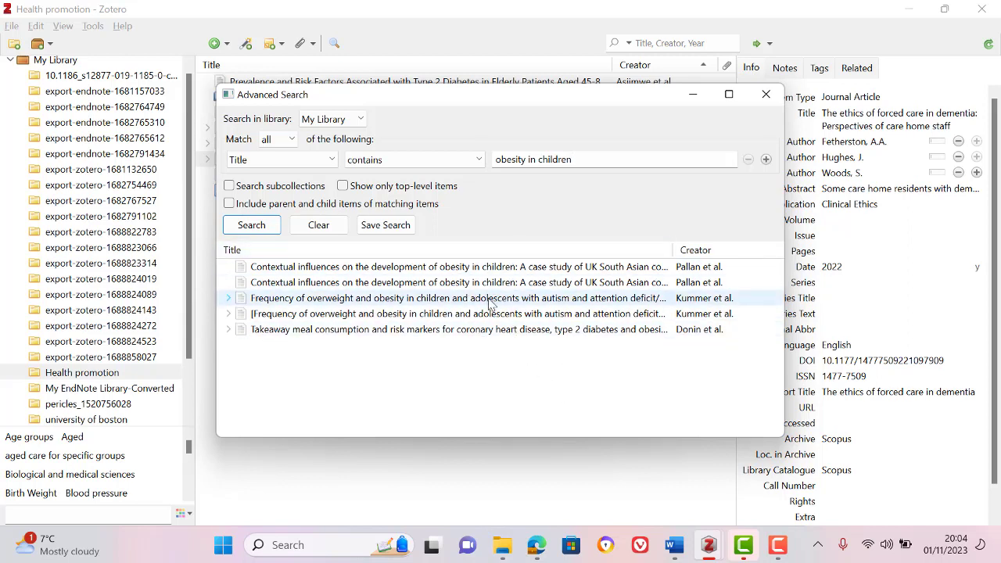
pyautogui.click(766, 94)
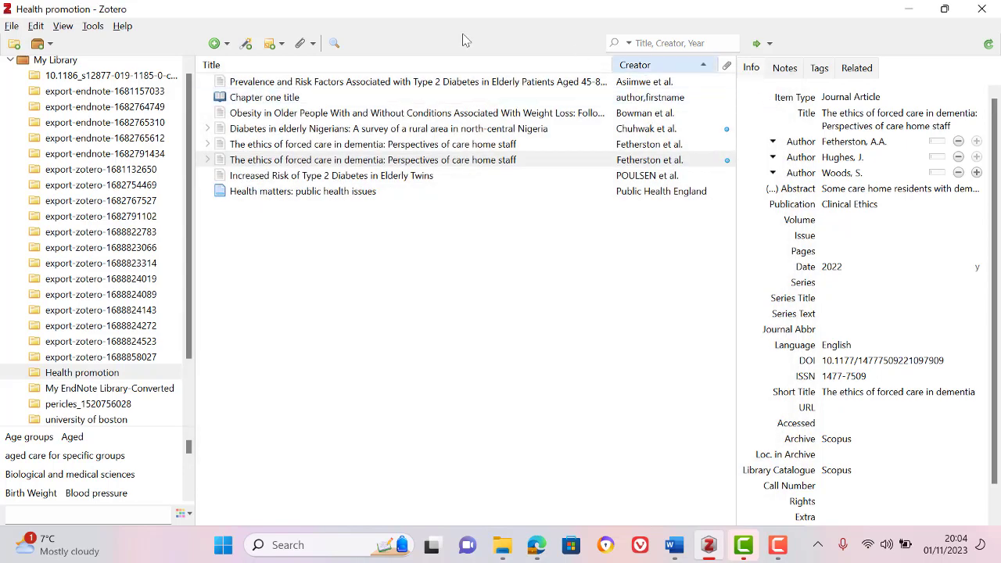
pyautogui.click(309, 44)
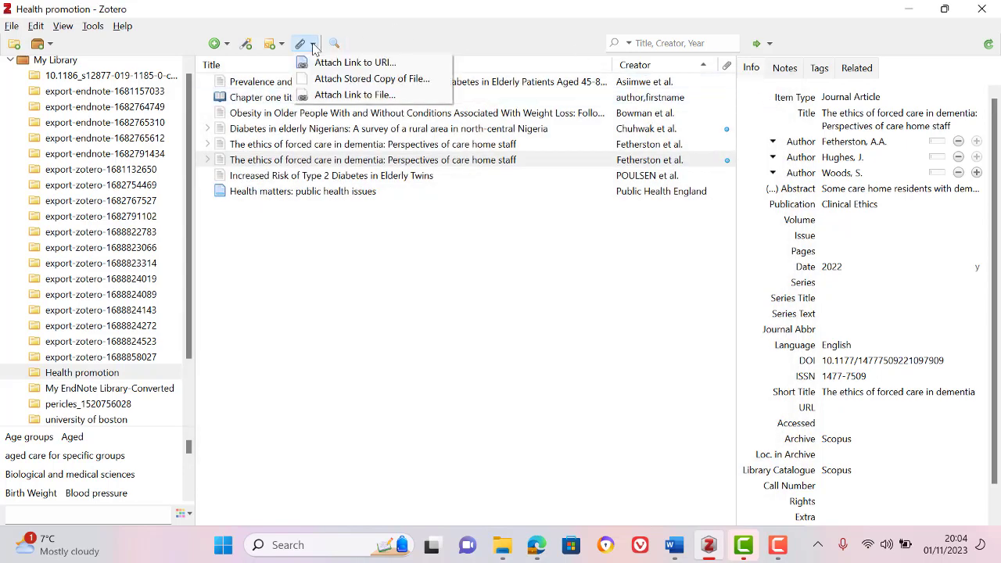
pyautogui.click(335, 66)
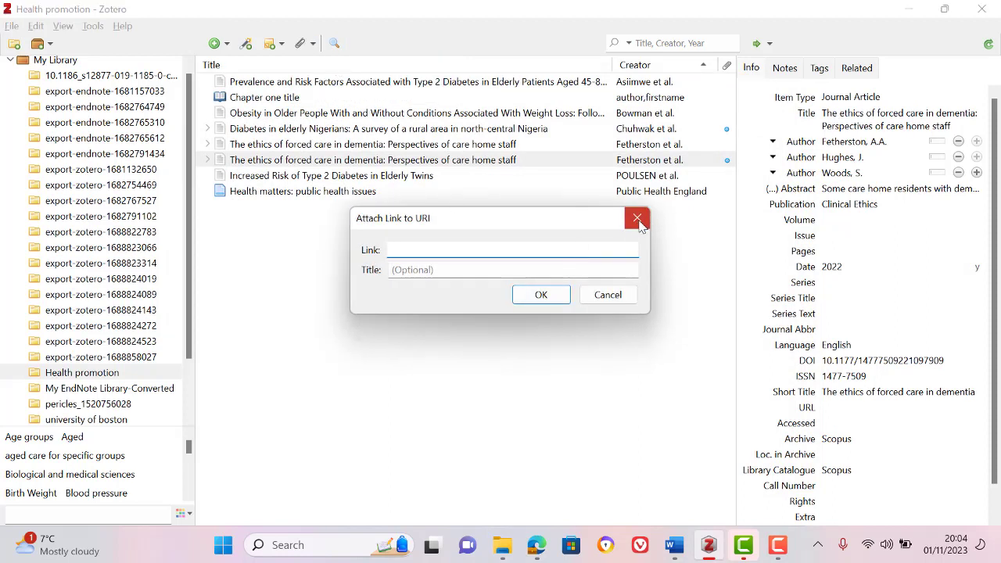
pyautogui.click(637, 218)
pyautogui.click(226, 44)
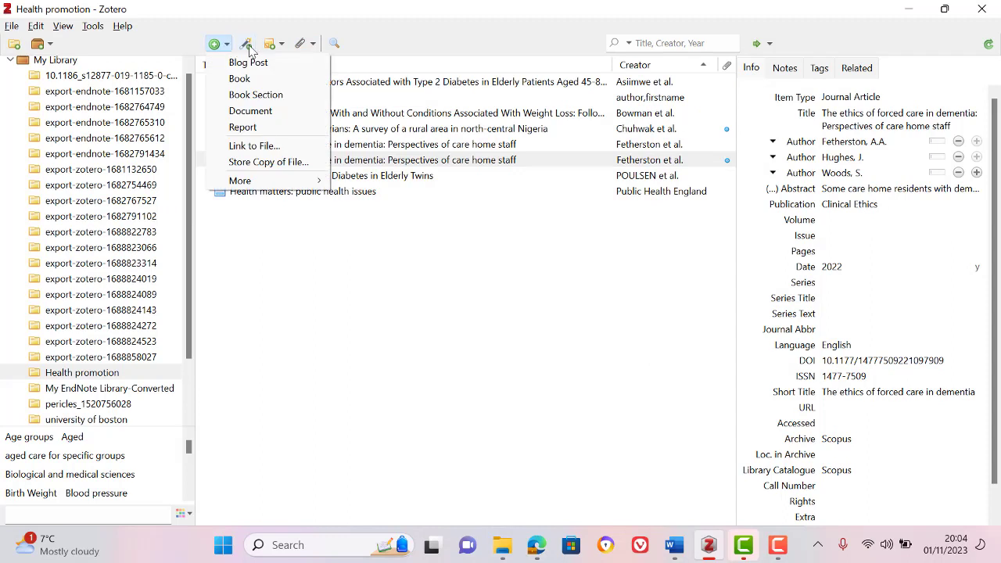
pyautogui.click(247, 44)
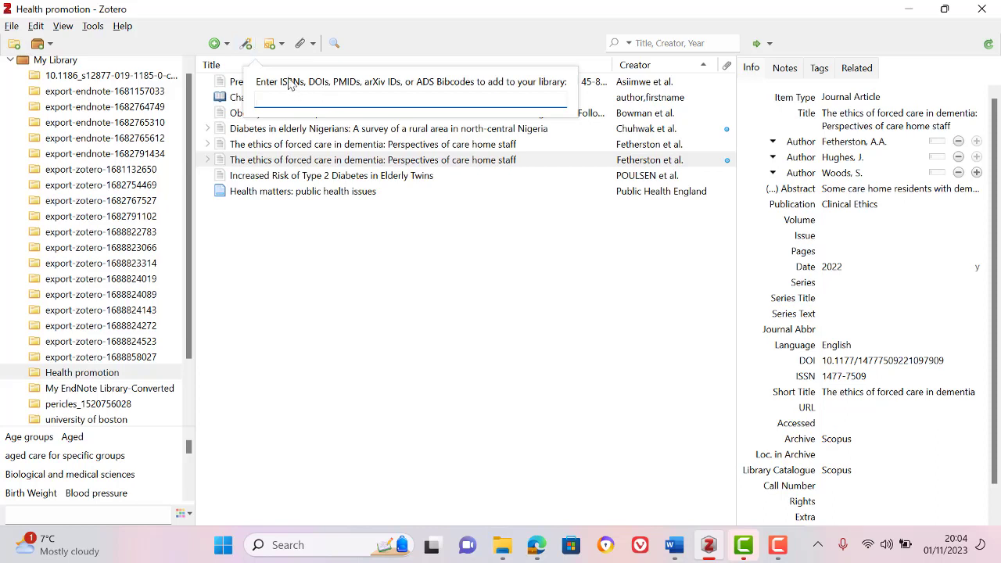
pyautogui.click(381, 193)
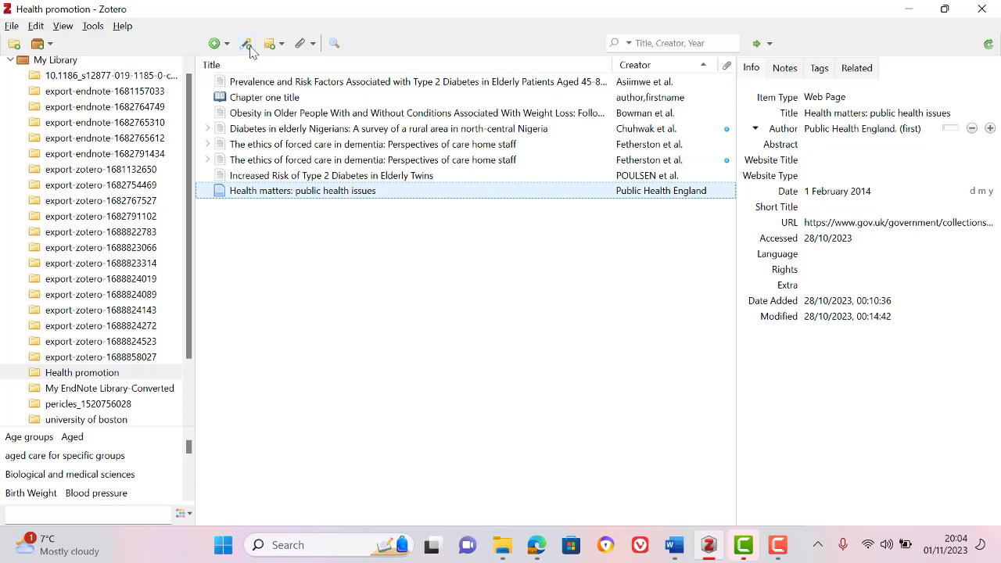
pyautogui.click(246, 46)
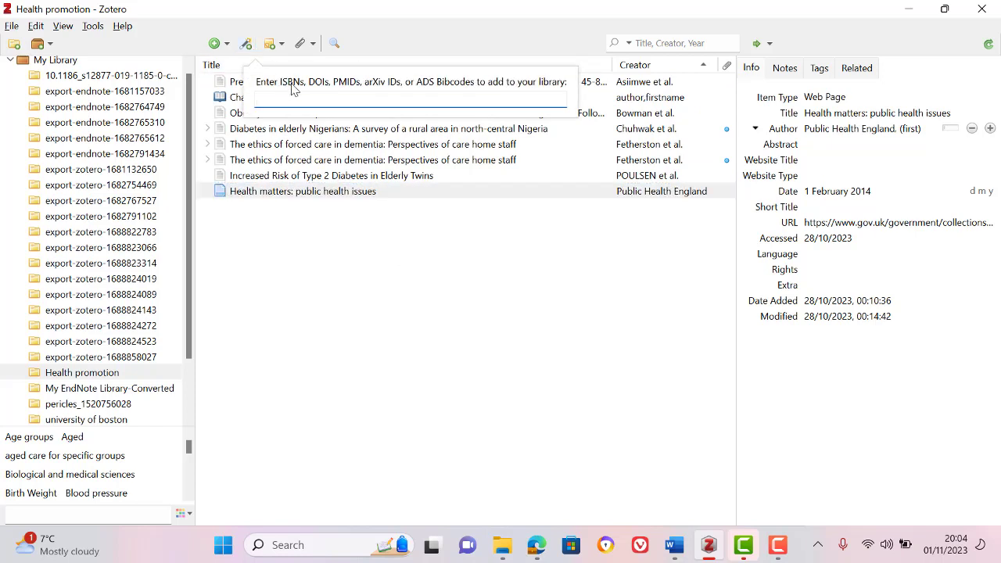
# Step: In Edge, copy the DOI 10.4008/jcrpe.v1i2.35 from the "Obesity in Children" article page
pyautogui.click(537, 545)
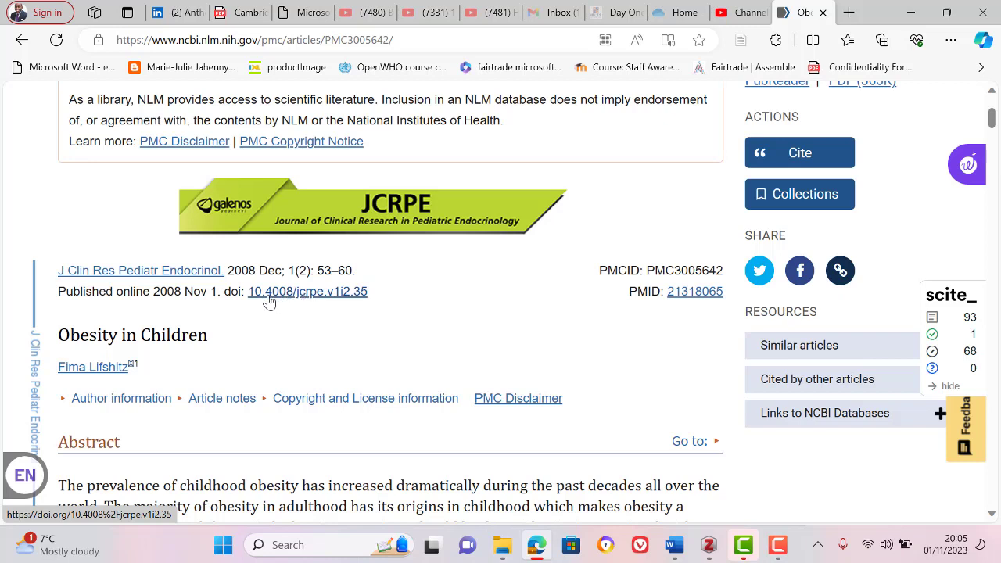
pyautogui.click(272, 301)
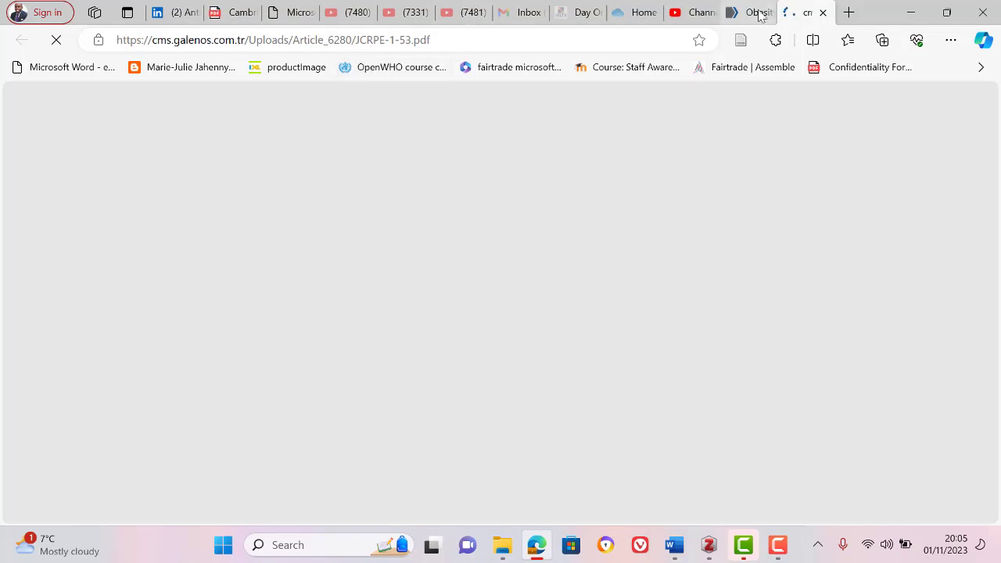
pyautogui.click(756, 13)
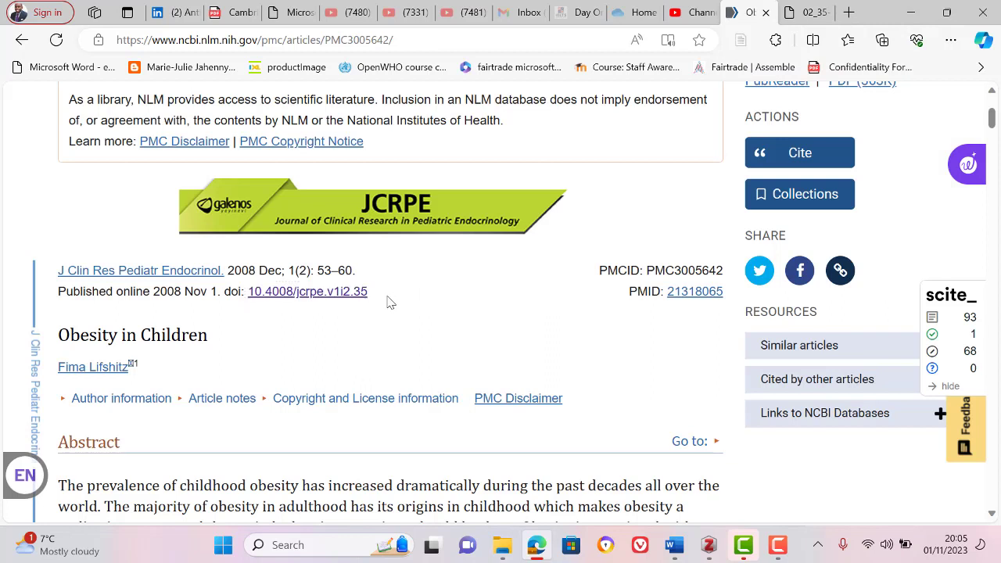
pyautogui.doubleClick(248, 290)
pyautogui.hotkey('ctrl', 'c')
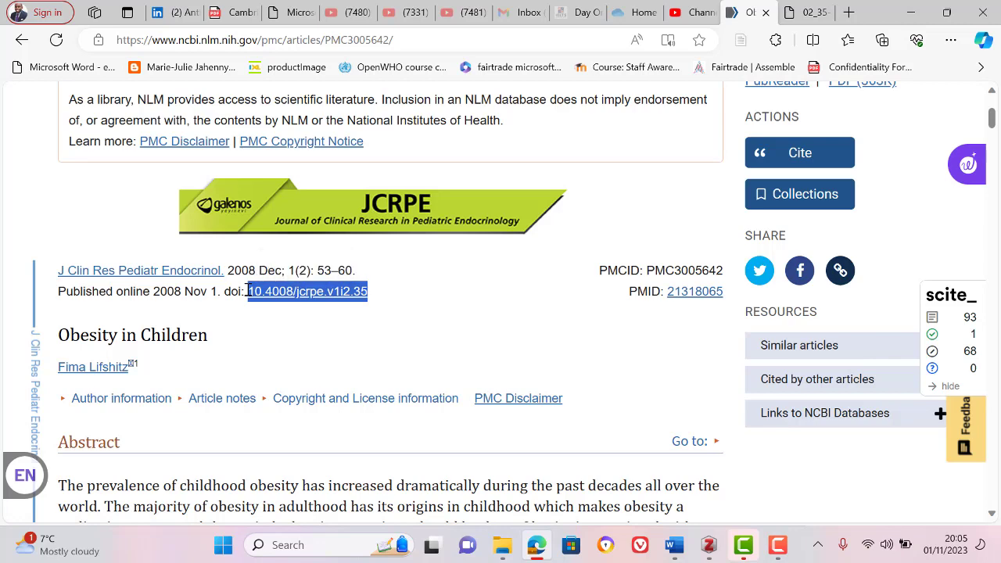
# Step: In Zotero, add an item to the Health promotion collection by its identifier, DOI 10.4008/jcrpe.v1i2.35
pyautogui.hotkey('alt', 'Tab')
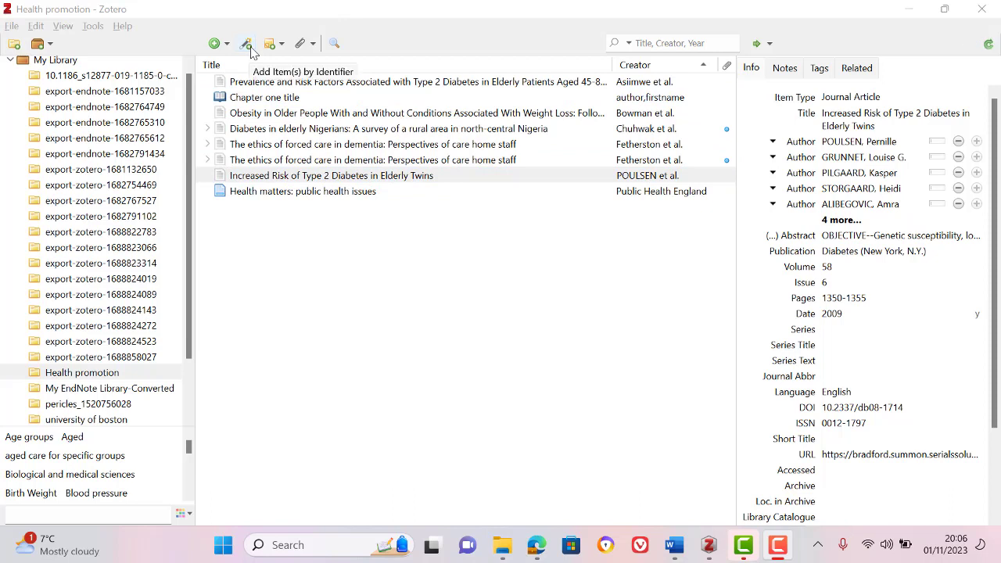
pyautogui.click(246, 44)
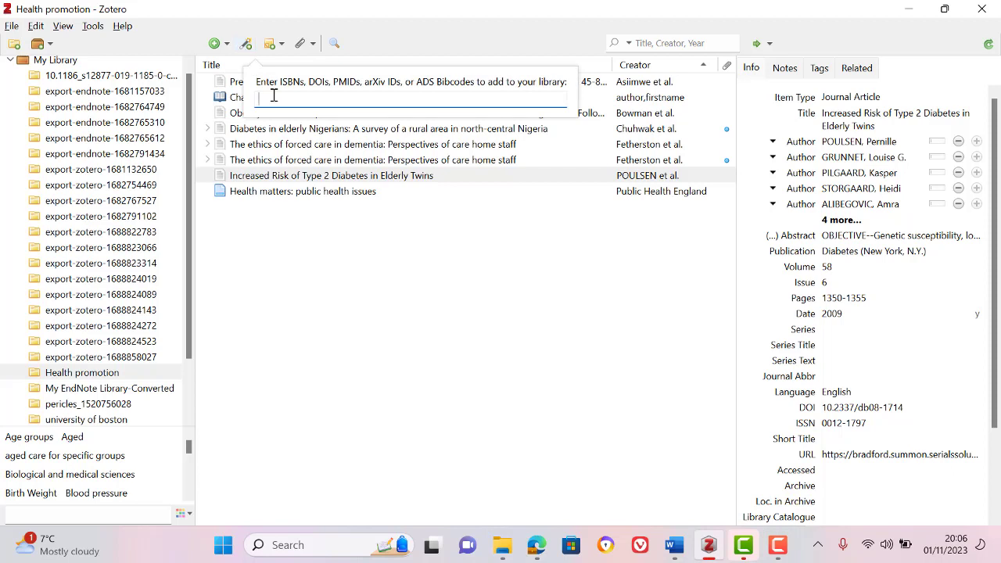
pyautogui.hotkey('ctrl', 'v')
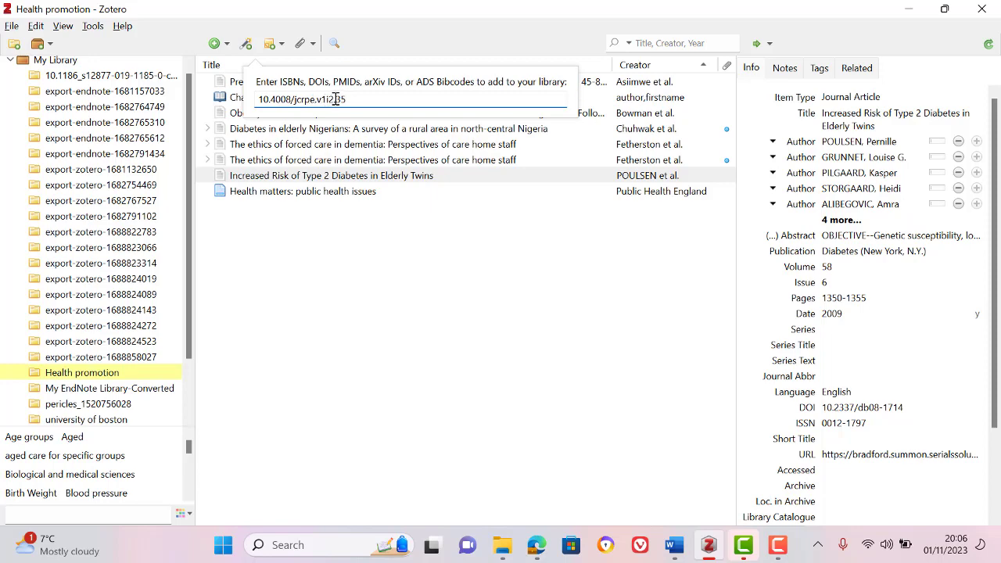
pyautogui.press('Return')
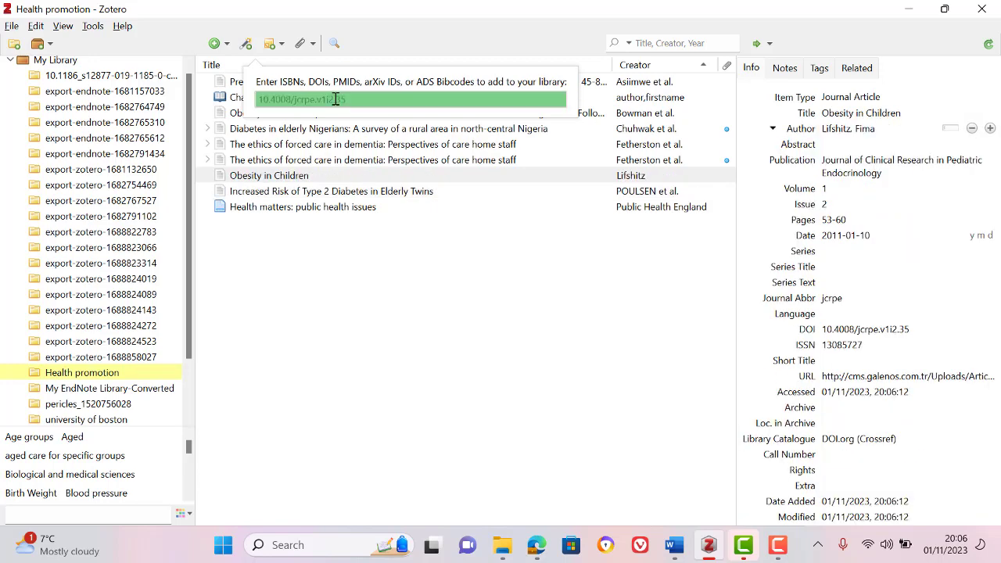
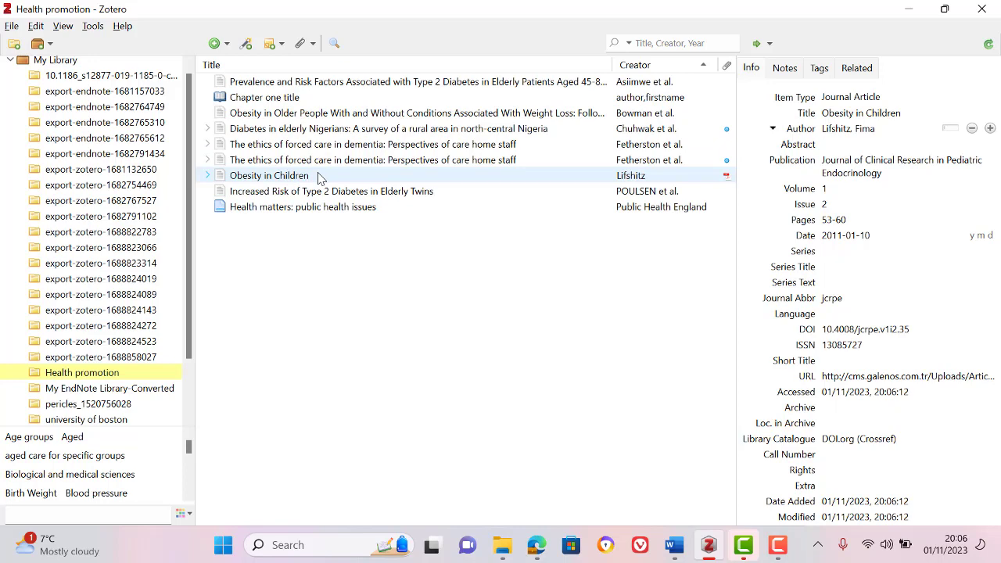
# Step: In the Word document, add an "Obesity" line below Dementia and start a Zotero citation after the word
pyautogui.click(680, 552)
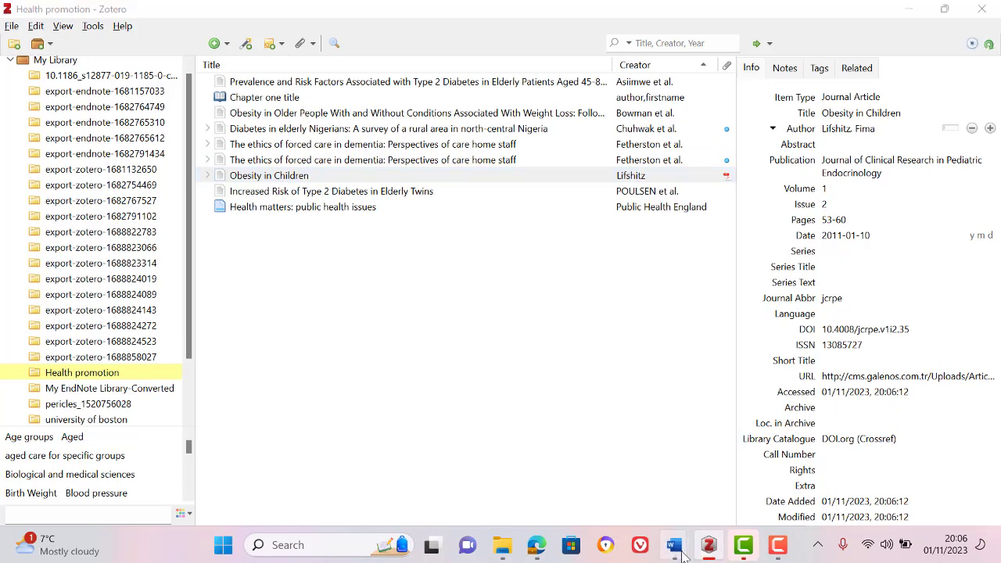
pyautogui.click(764, 460)
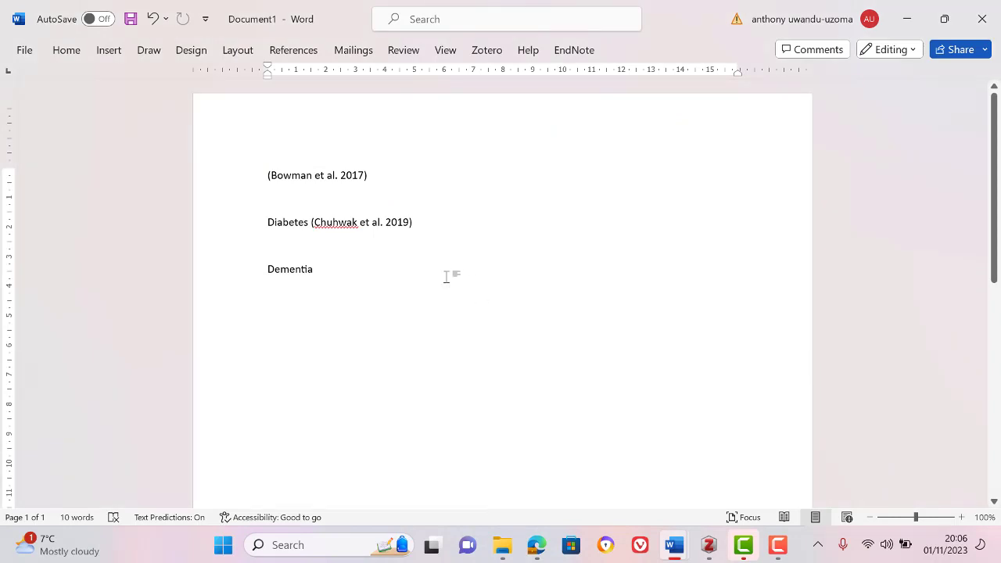
pyautogui.press('Return')
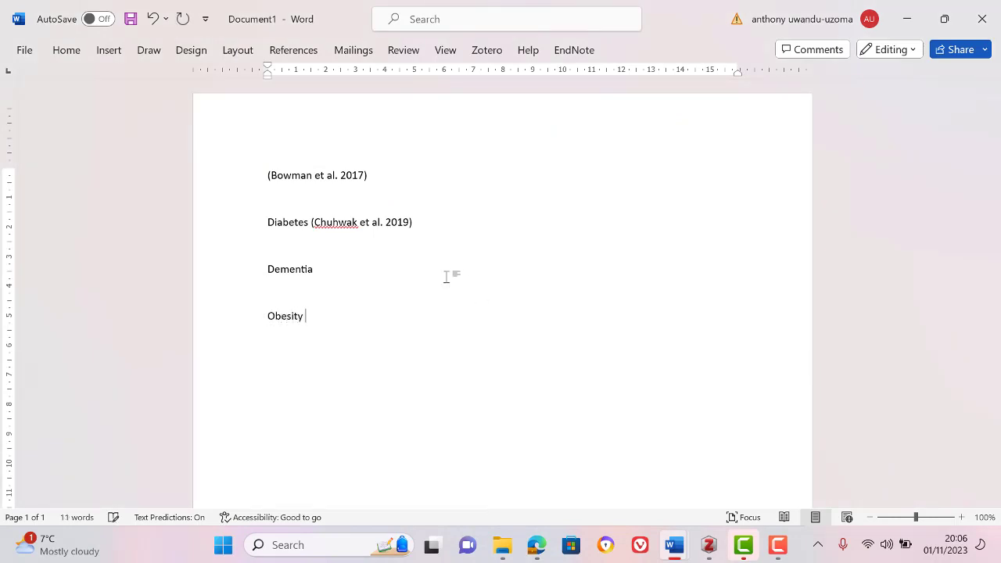
pyautogui.click(487, 50)
pyautogui.click(33, 84)
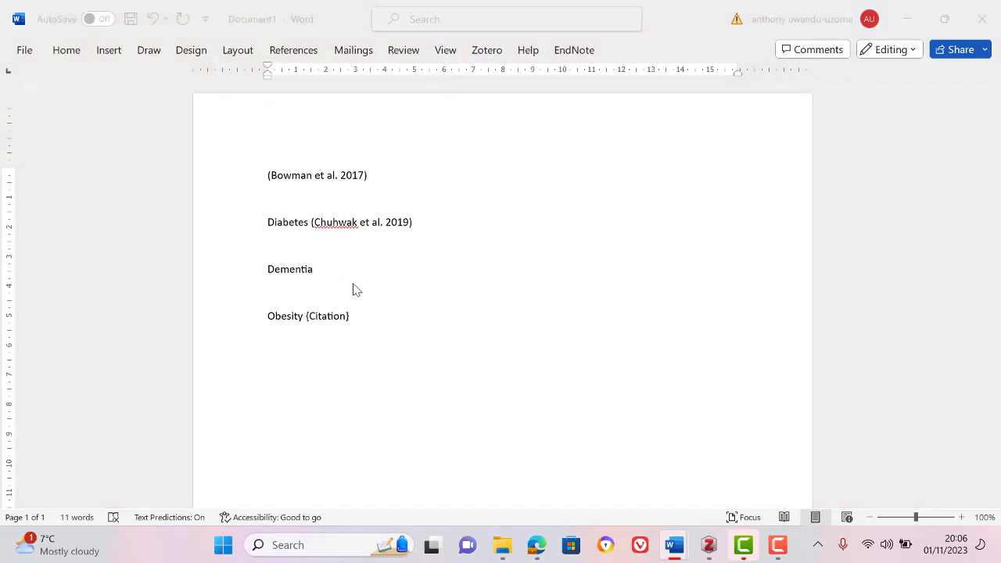
pyautogui.write('obes')
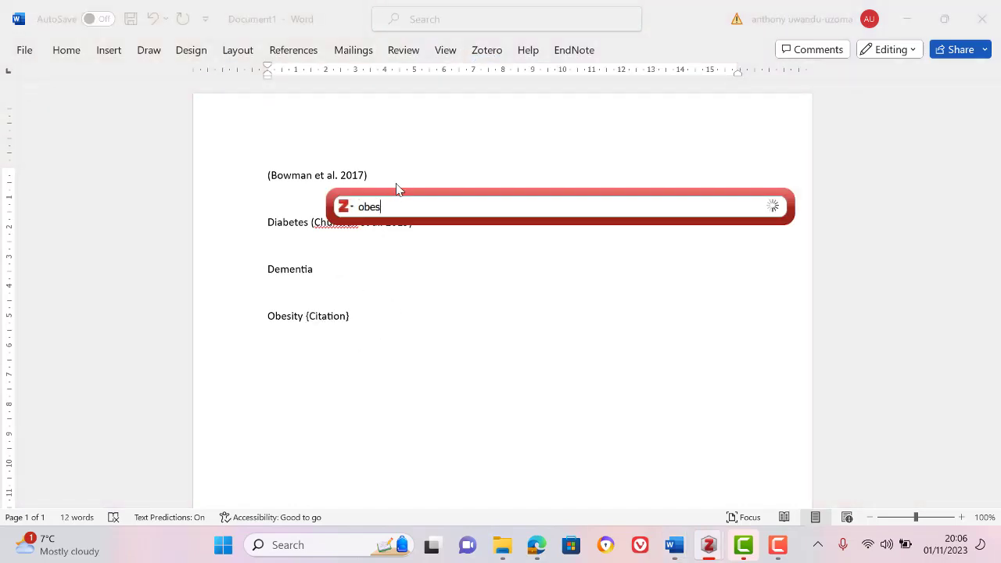
pyautogui.write('ity in children')
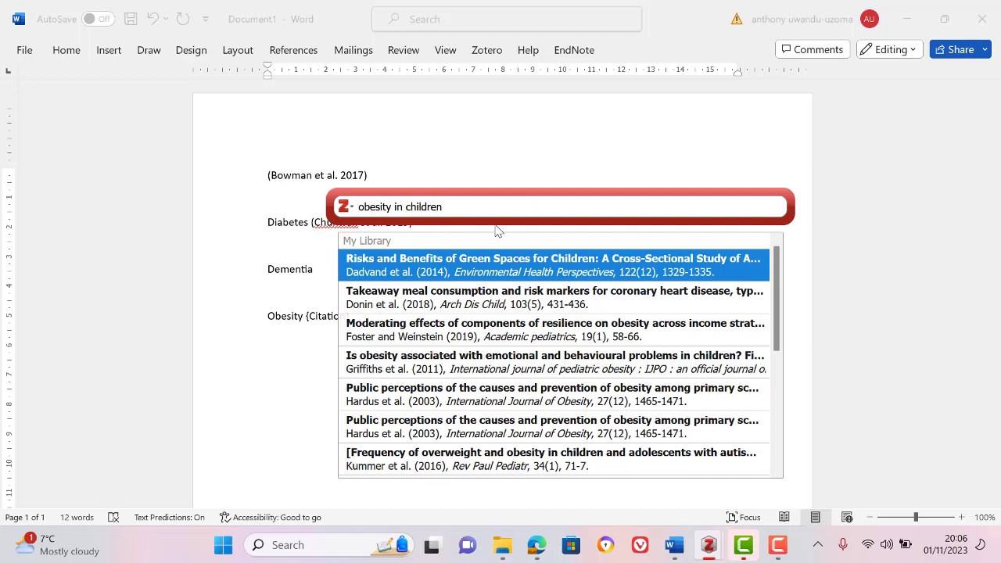
pyautogui.scroll(-5, 547, 352)
pyautogui.click(656, 383)
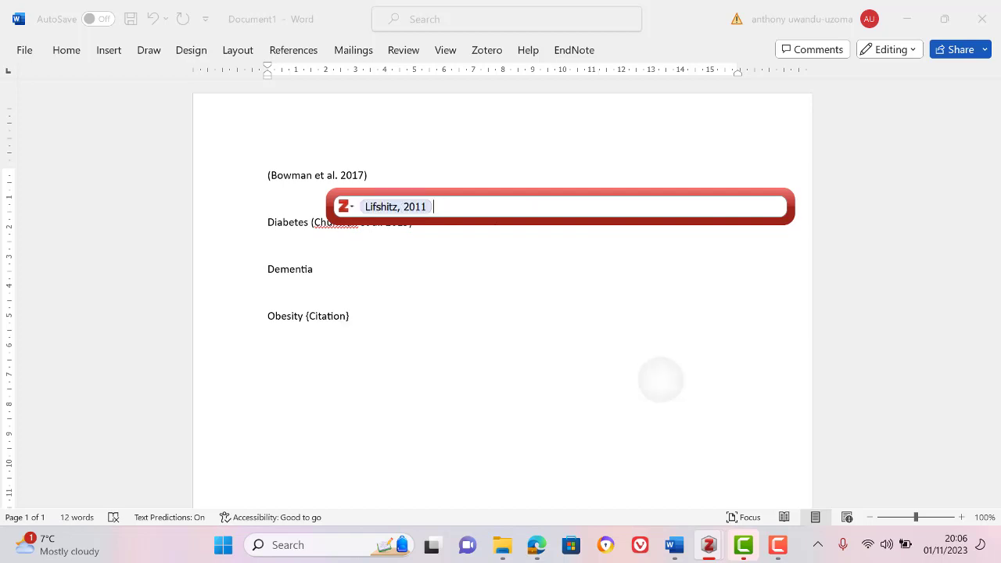
pyautogui.press('BackSpace')
# Step: Search the citation box for "obesity in children" and insert the 2011 "Obesity in Children" article as the citation
pyautogui.write('o')
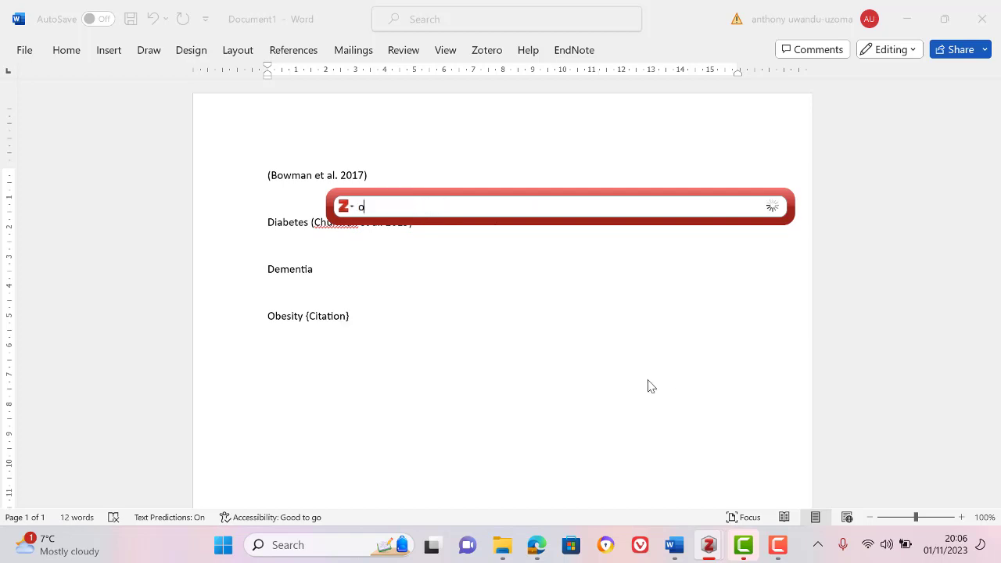
pyautogui.write('besity in children')
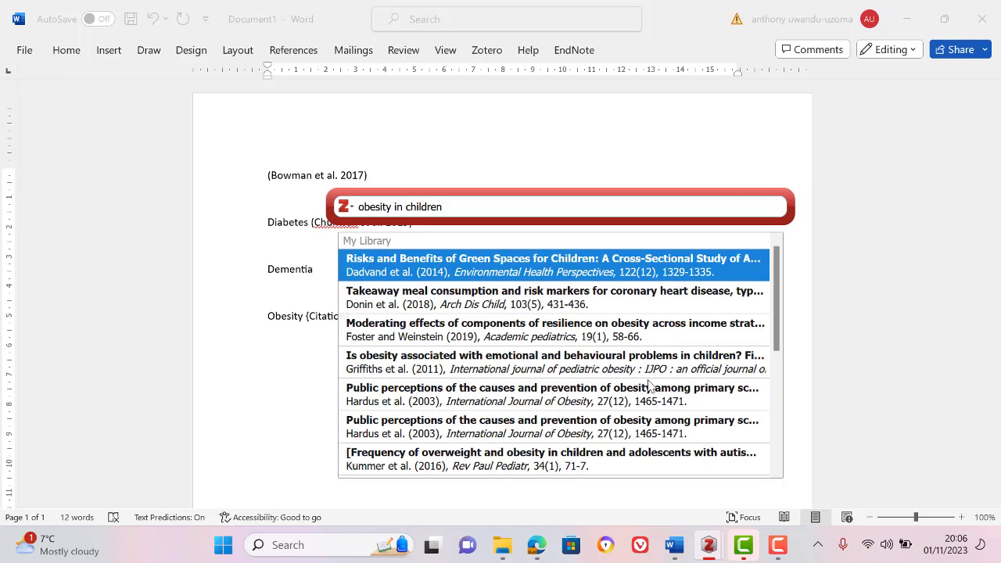
pyautogui.scroll(-4, 649, 386)
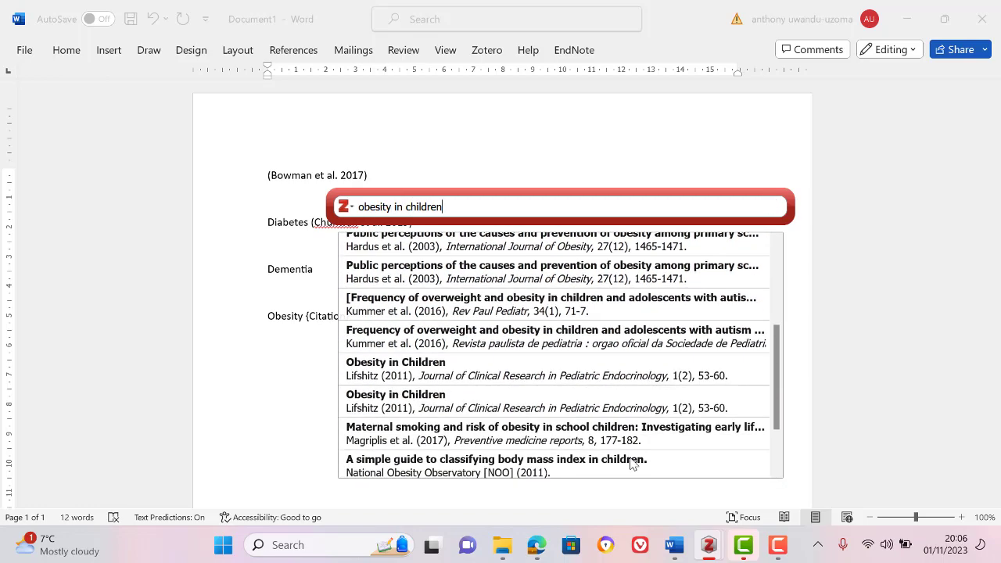
pyautogui.click(504, 377)
pyautogui.press('Return')
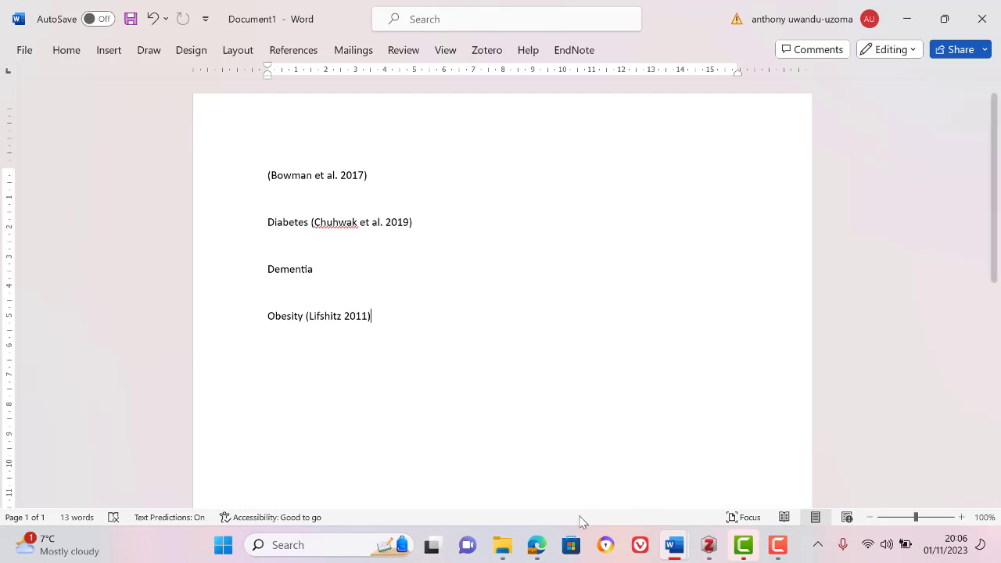
# Step: Return to Zotero and examine the attachment stored under the "Obesity in Children" item
pyautogui.moveTo(709, 548)
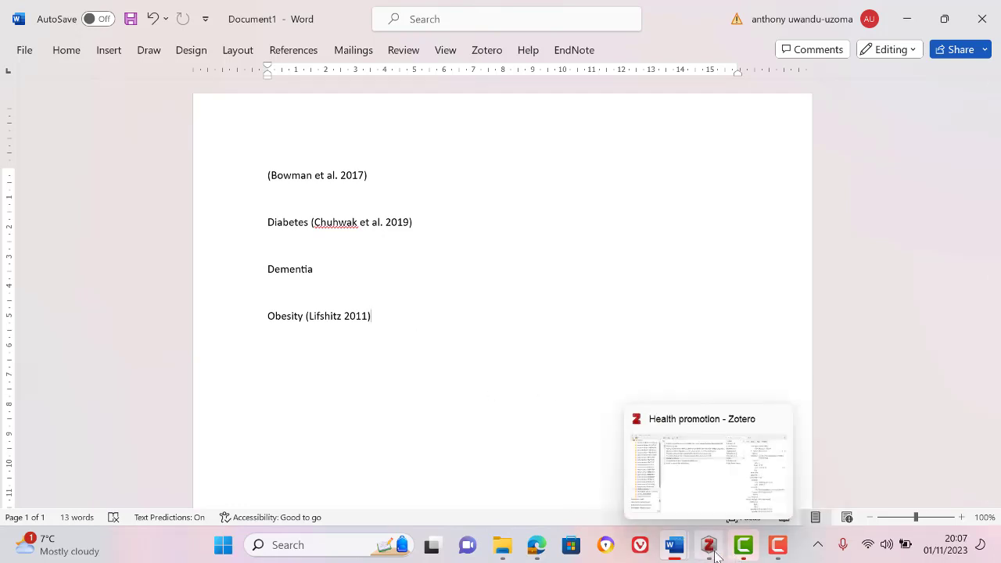
pyautogui.click(711, 549)
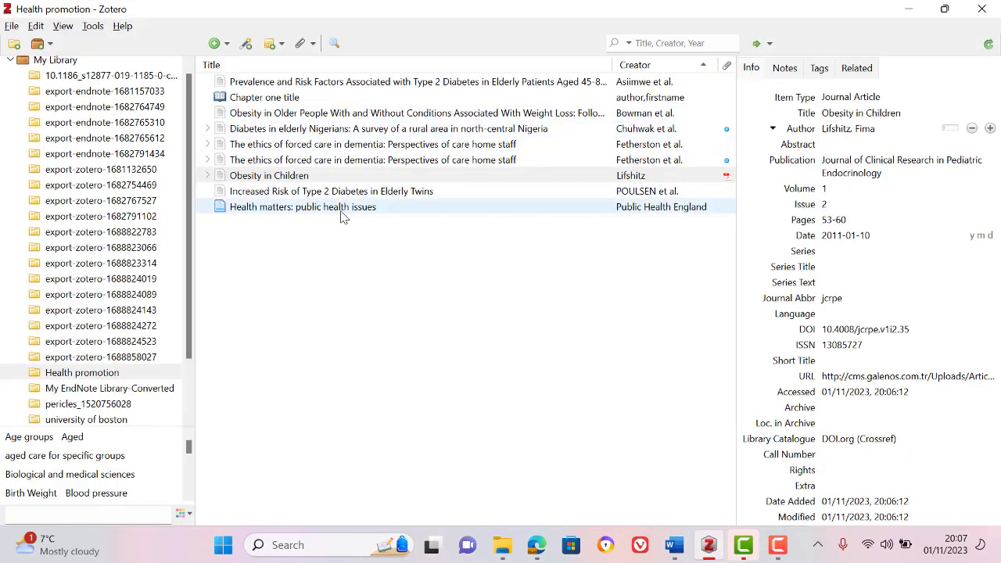
pyautogui.click(208, 178)
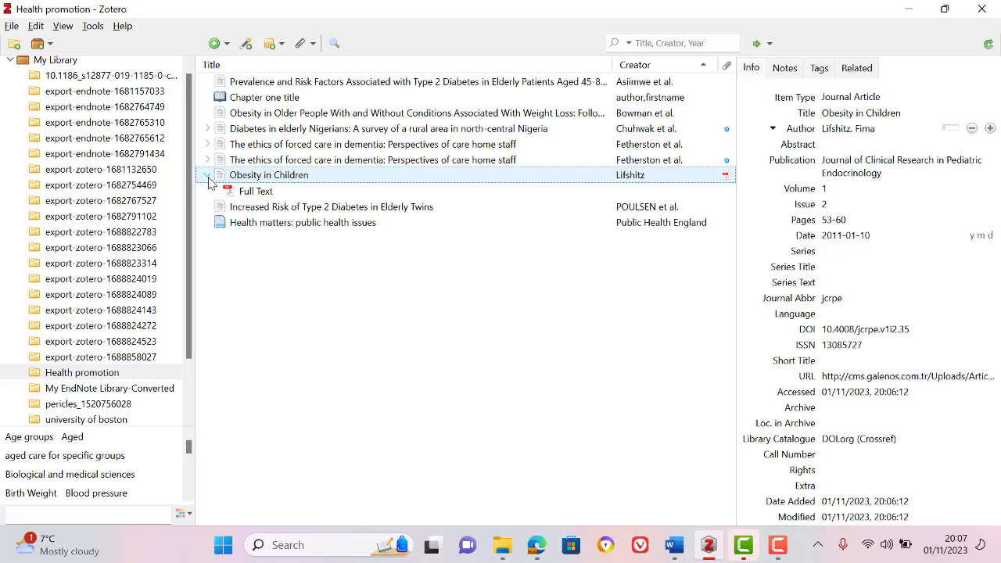
pyautogui.click(207, 176)
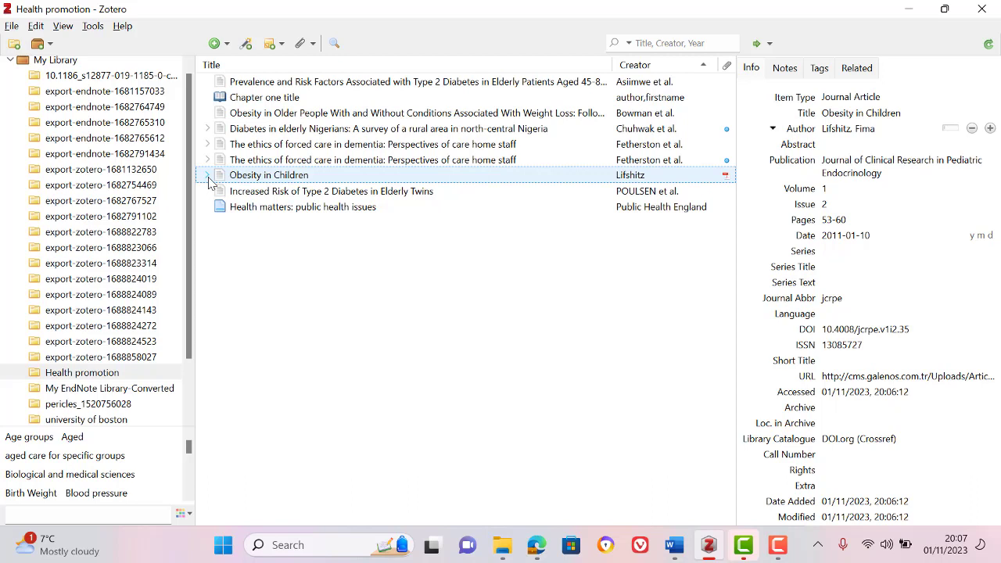
pyautogui.click(208, 176)
pyautogui.click(208, 177)
pyautogui.click(209, 177)
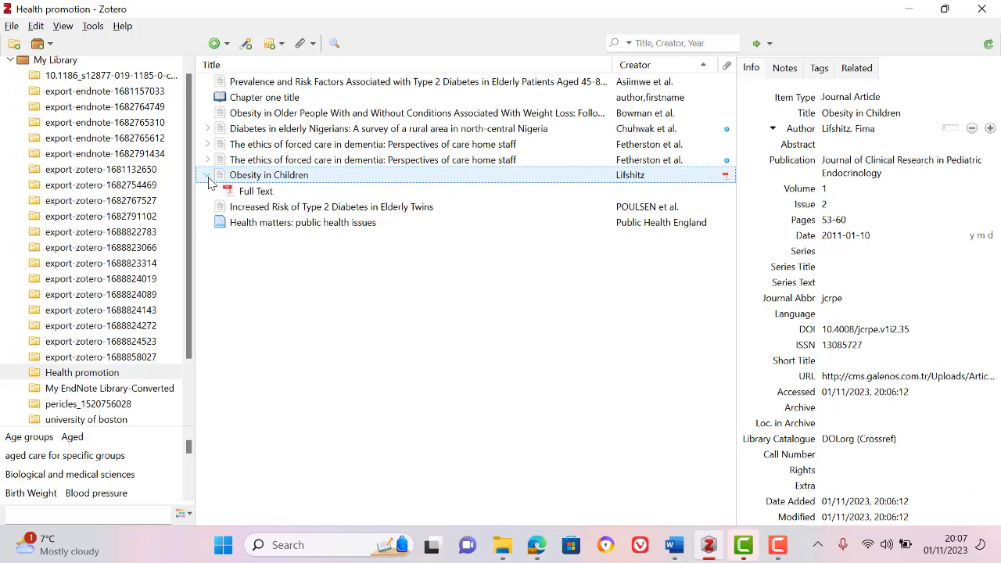
# Step: Open the full-text PDF of "Obesity in Children" and highlight the word "Children" in its title in yellow
pyautogui.doubleClick(259, 195)
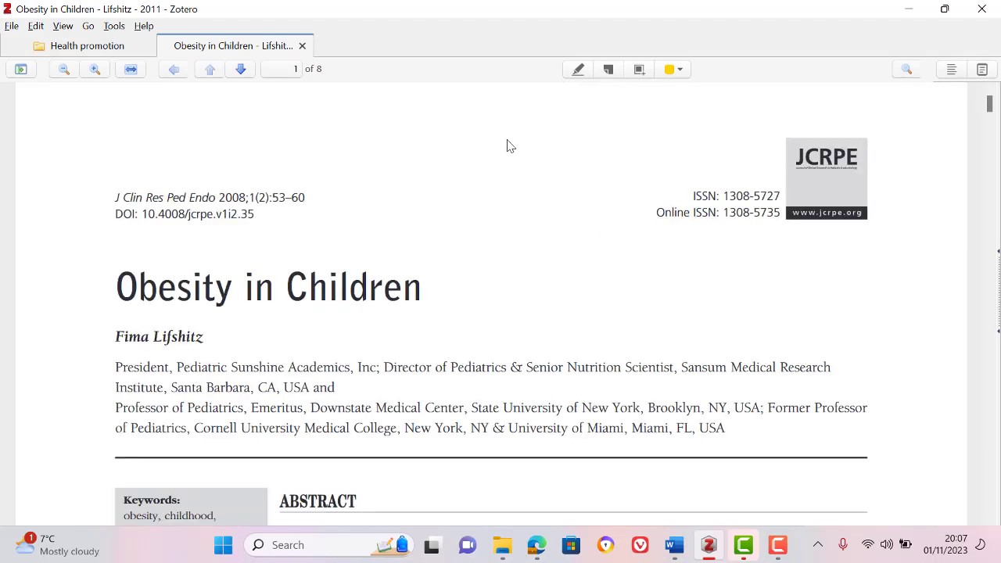
pyautogui.click(580, 71)
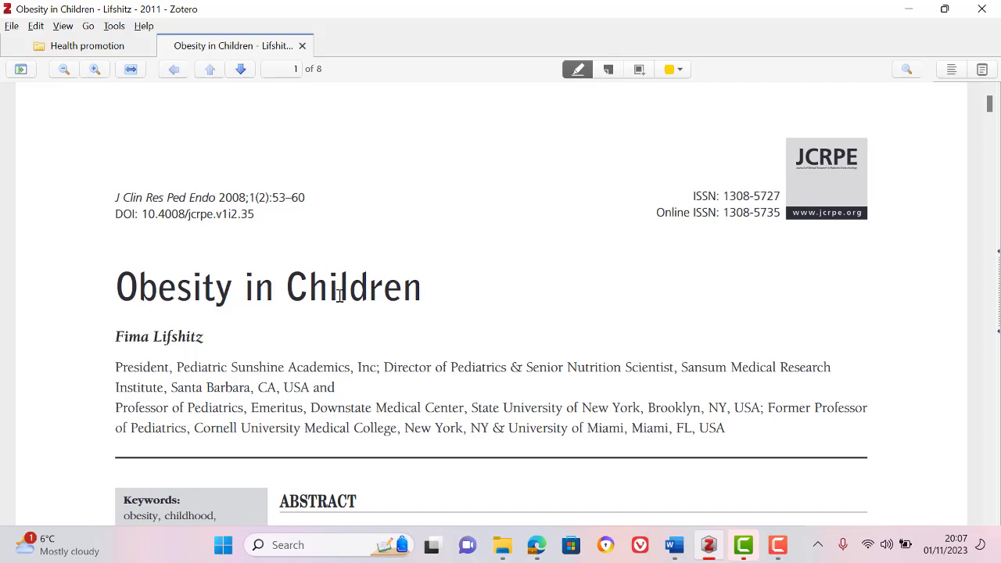
pyautogui.moveTo(296, 284); pyautogui.dragTo(437, 279)
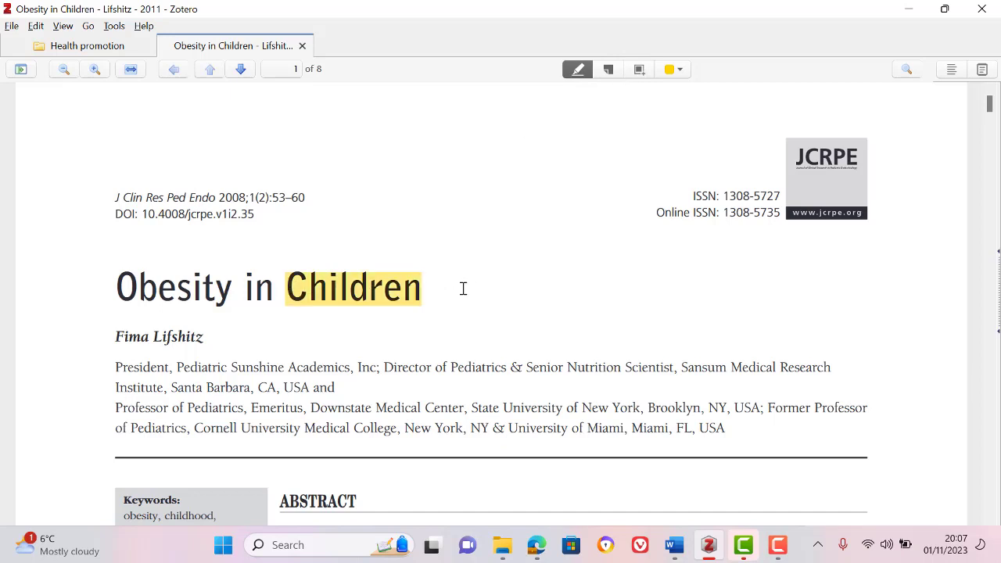
# Step: Set the highlight colour to blue and highlight the abstract passage from "type 2 diabetes" to "Both genetic and"
pyautogui.click(678, 70)
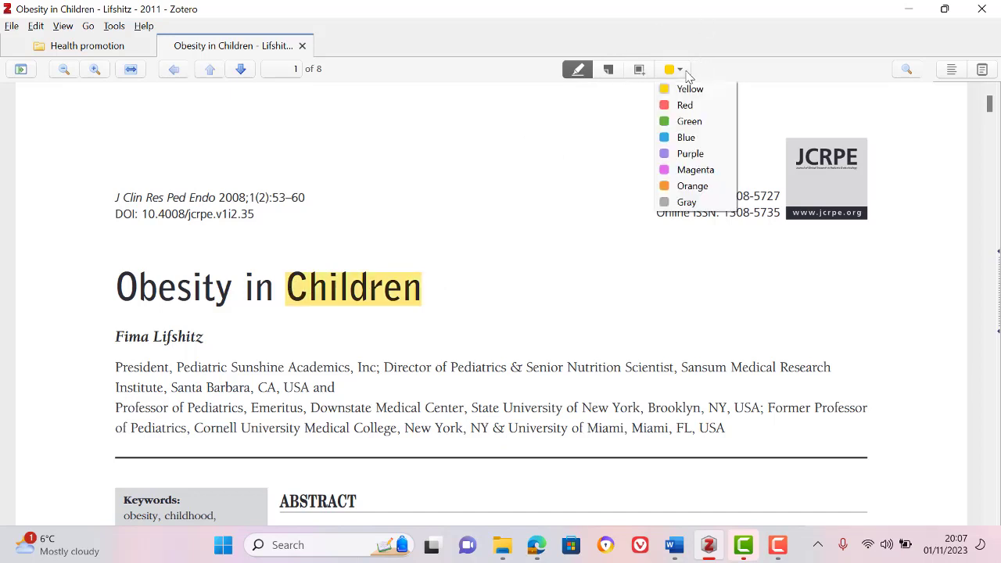
pyautogui.click(689, 139)
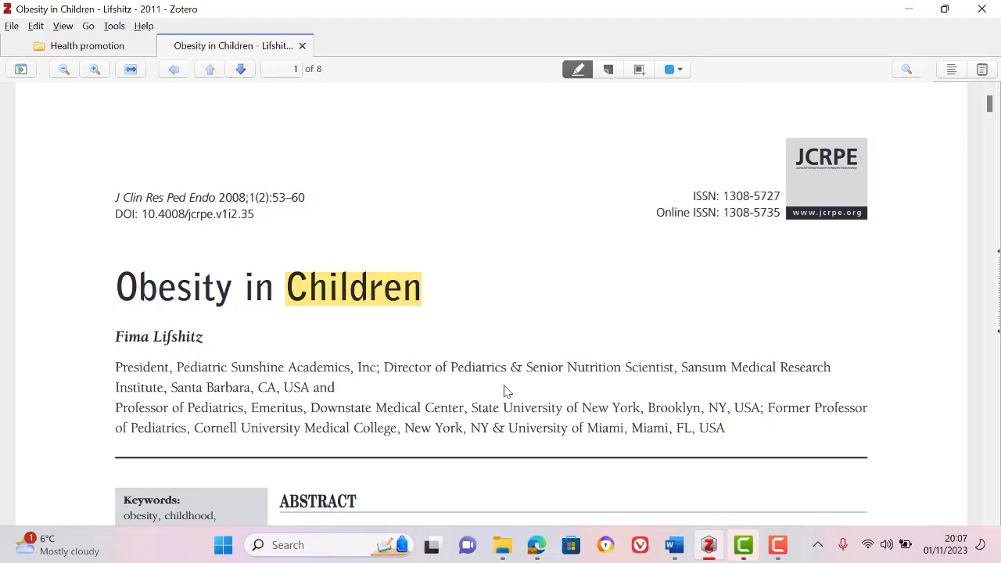
pyautogui.scroll(-5, 505, 391)
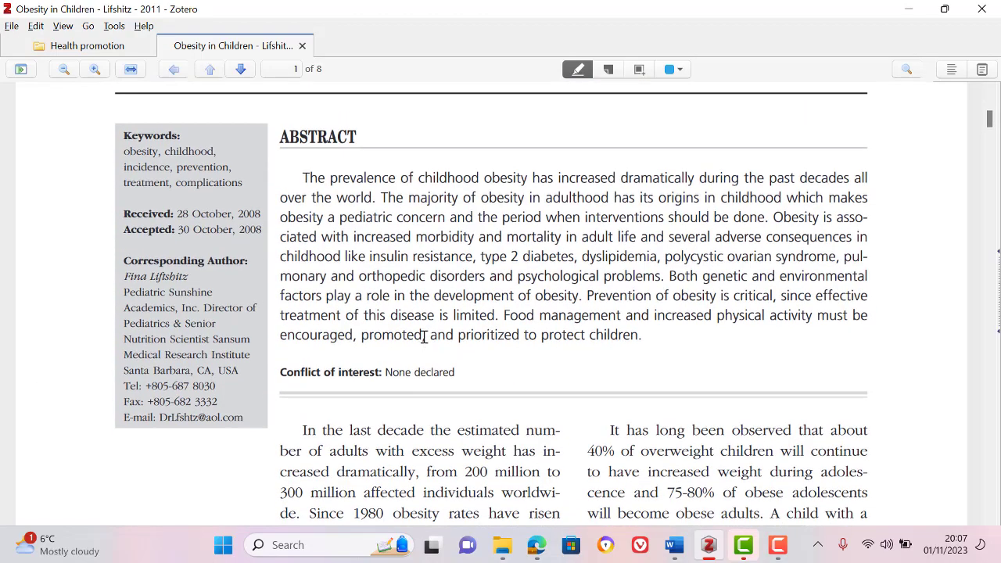
pyautogui.moveTo(484, 258); pyautogui.dragTo(774, 269)
pyautogui.scroll(1, 774, 269)
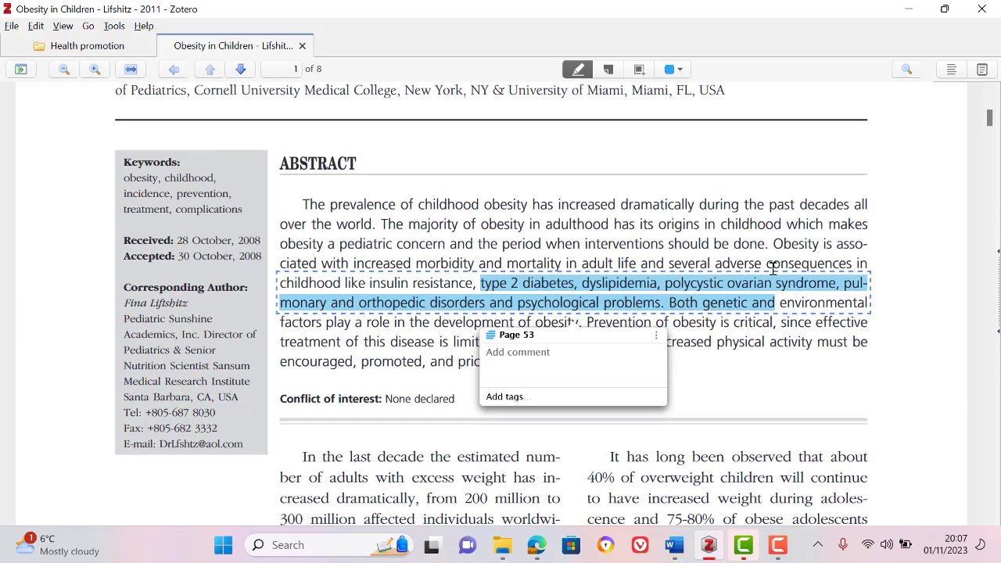
# Step: Add the comment "comments" to the blue highlight in the abstract and close its comment box
pyautogui.write('ho')
pyautogui.press('BackSpace')
pyautogui.press('BackSpace')
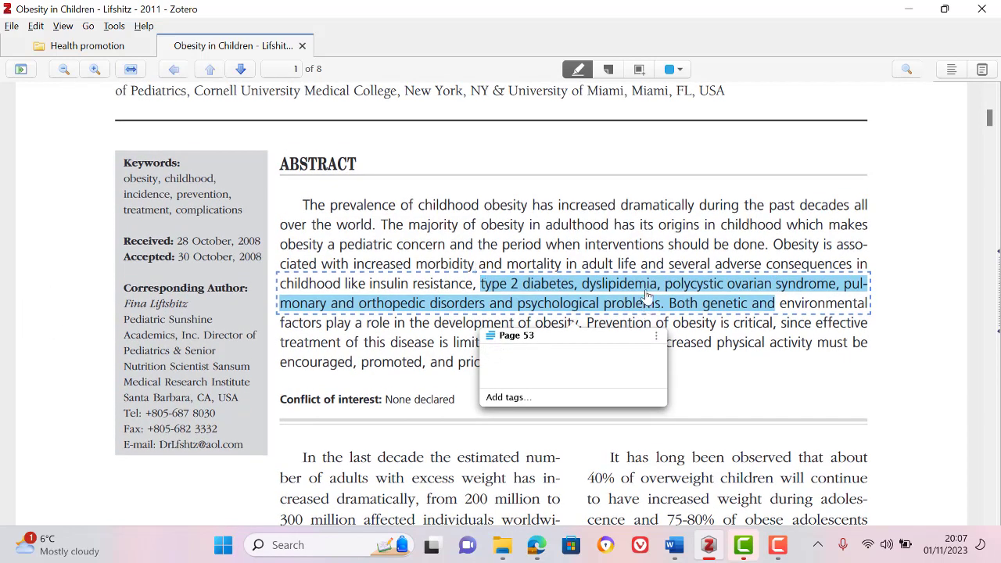
pyautogui.write('comments')
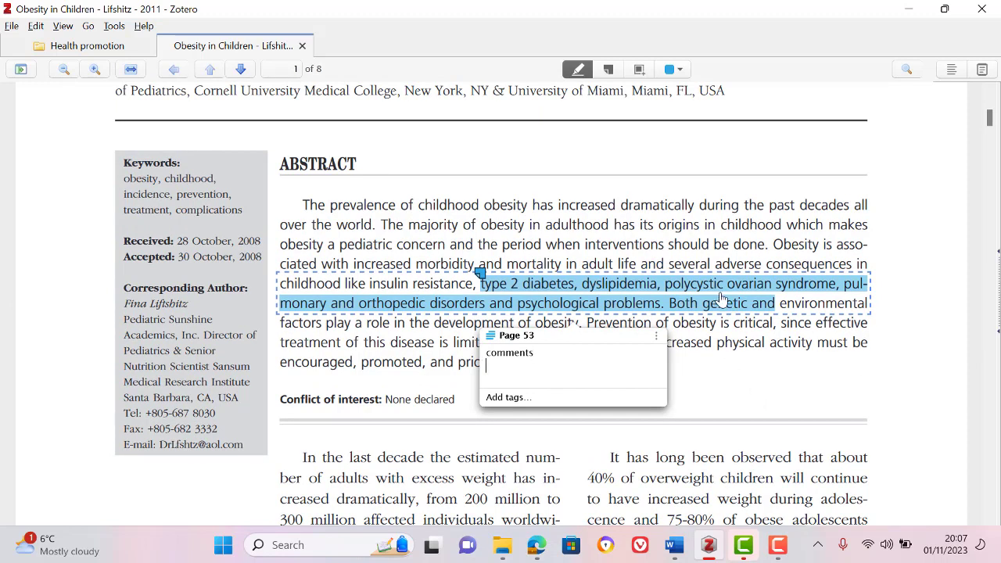
pyautogui.click(720, 325)
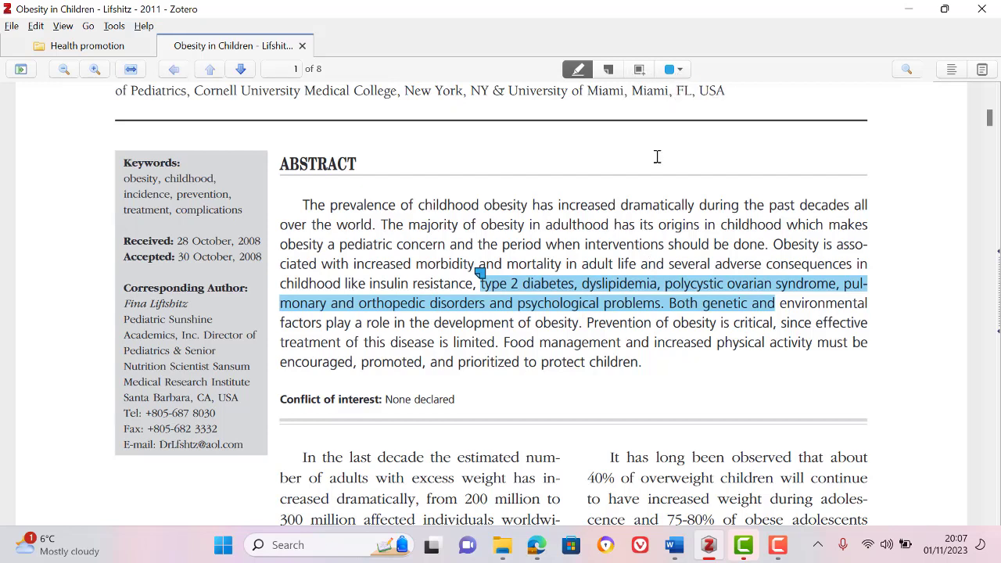
# Step: Switch the highlight colour to green for marking the article's body text below the abstract
pyautogui.click(680, 70)
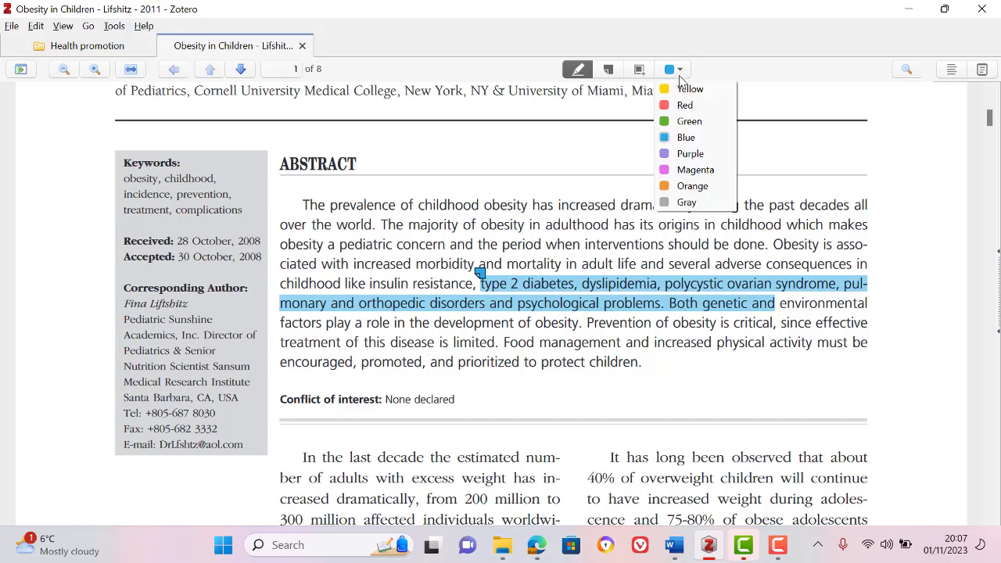
pyautogui.click(670, 123)
pyautogui.scroll(-10, 668, 129)
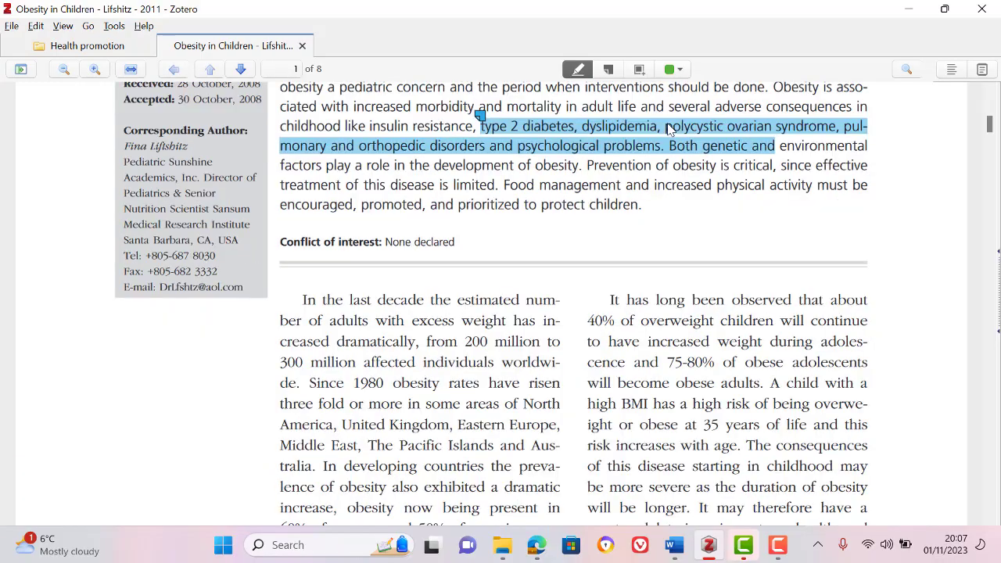
# Step: Highlight in green the passage "intained on the same percentile as the child grows older. These two different pa" on article page 56
pyautogui.scroll(-15, 669, 129)
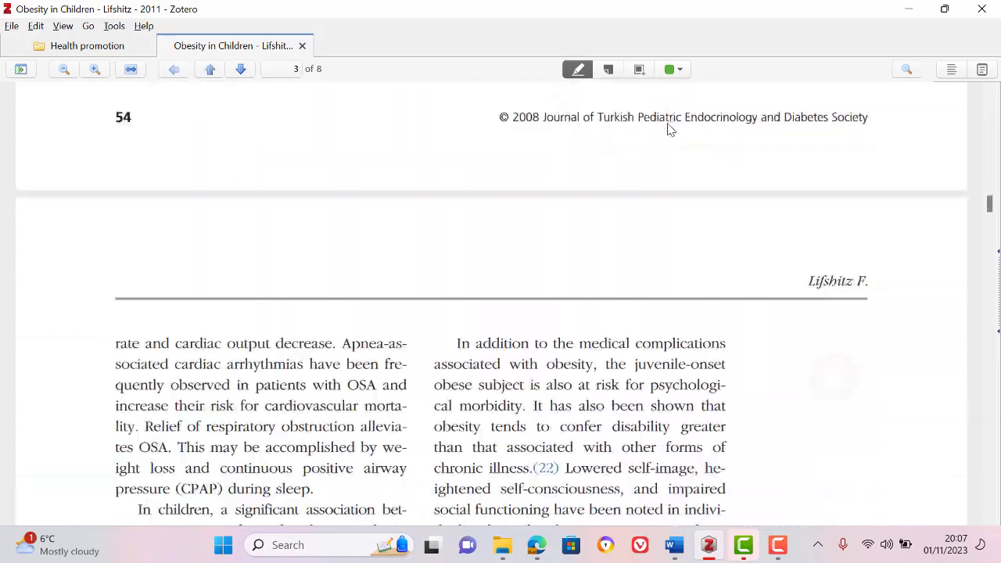
pyautogui.scroll(-12, 669, 130)
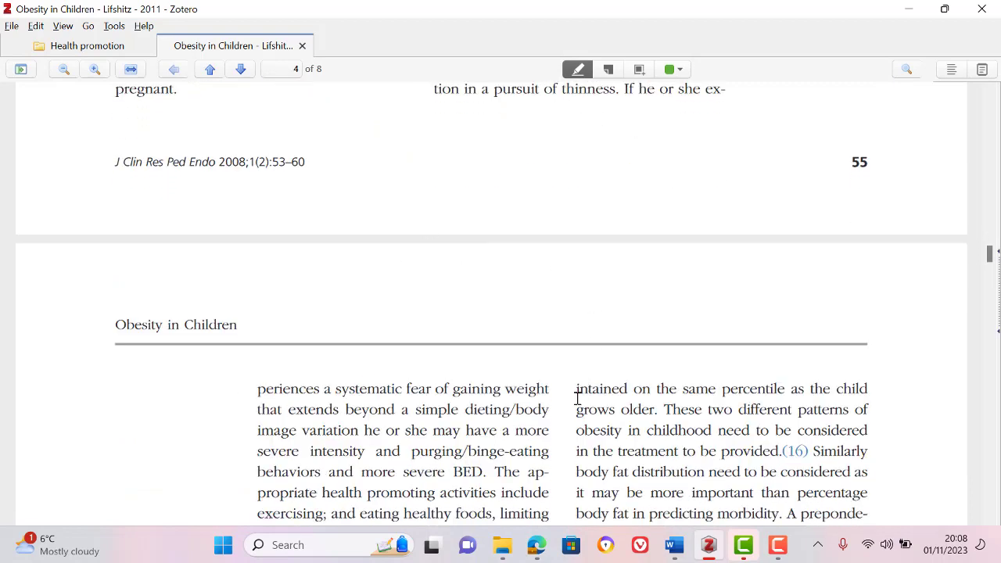
pyautogui.moveTo(576, 389); pyautogui.dragTo(813, 410)
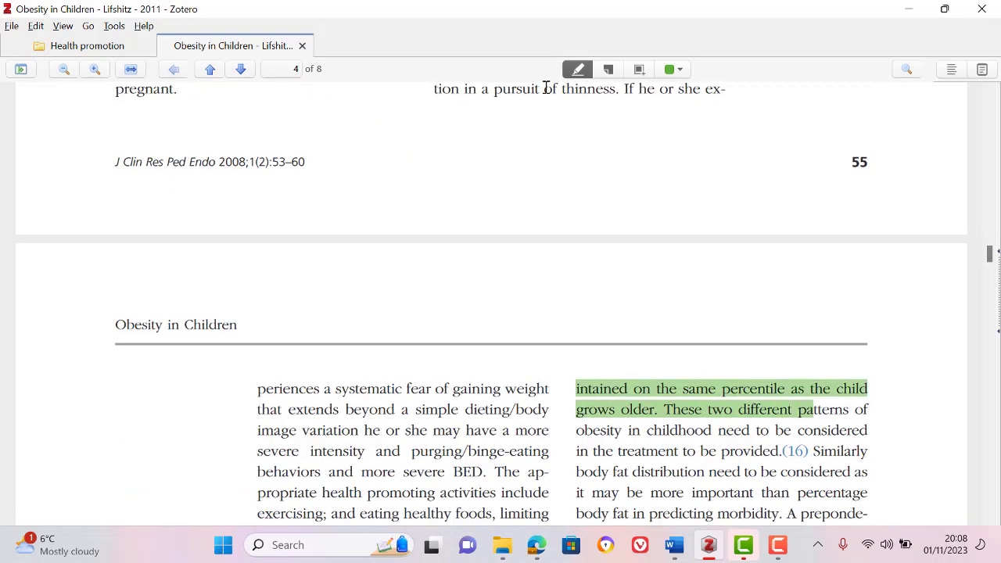
# Step: Add a sticky note with the comment "summary" at the start of the first column on article page 56
pyautogui.click(611, 71)
pyautogui.click(611, 71)
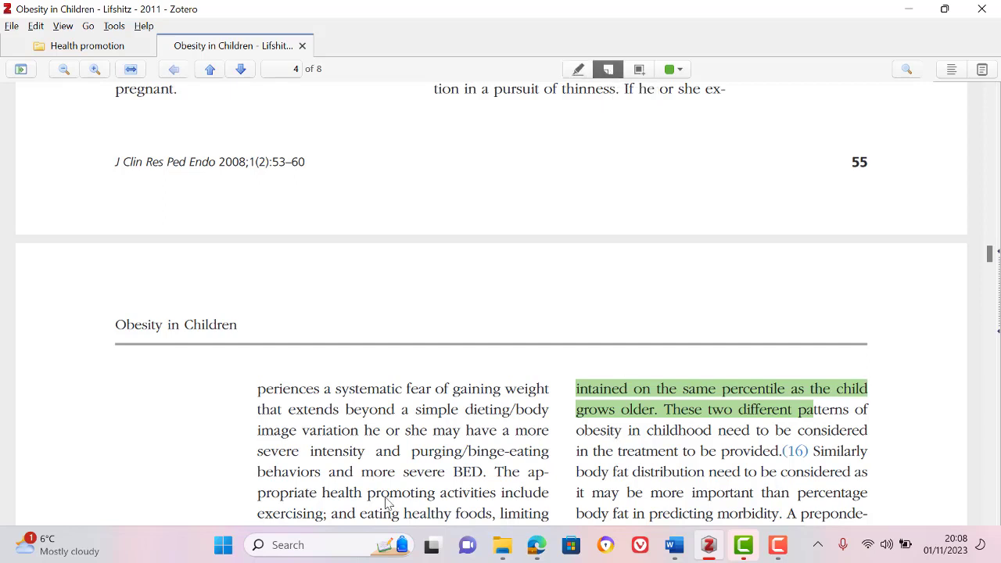
pyautogui.click(259, 396)
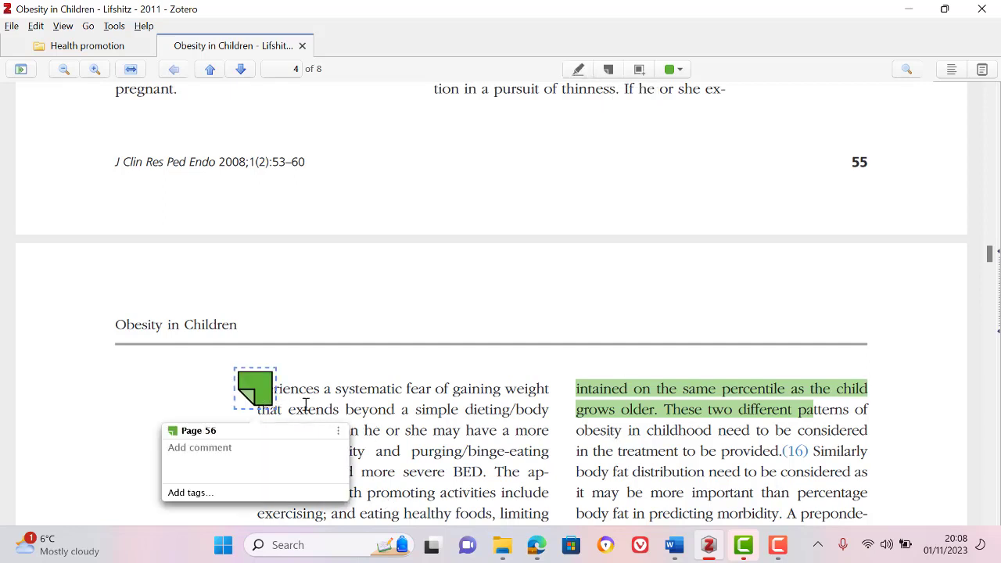
pyautogui.write('summary')
pyautogui.press('Return')
# Step: Close the Obesity in Children PDF in Zotero, and the article's web page and online PDF in Edge
pyautogui.click(100, 49)
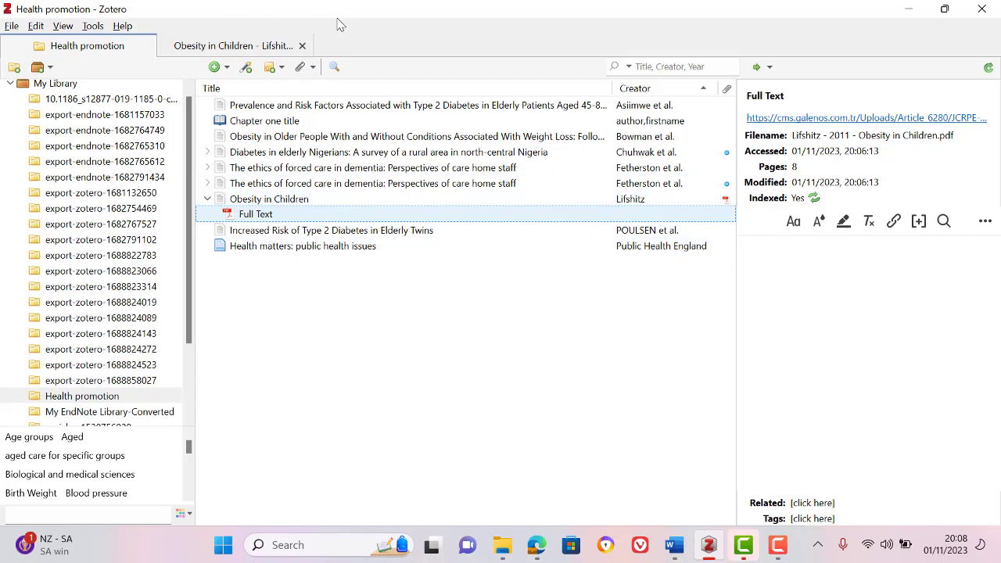
pyautogui.click(302, 45)
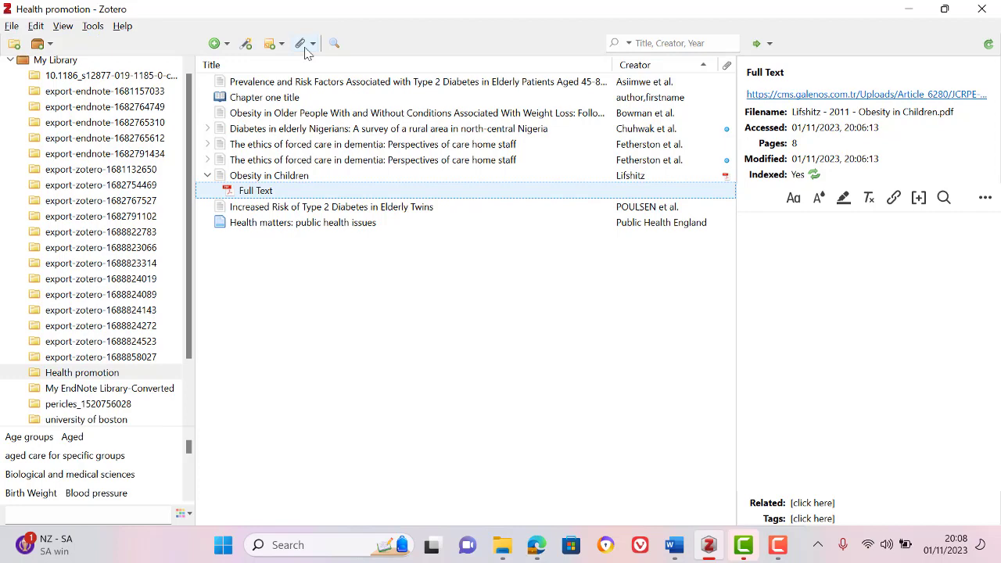
pyautogui.click(537, 546)
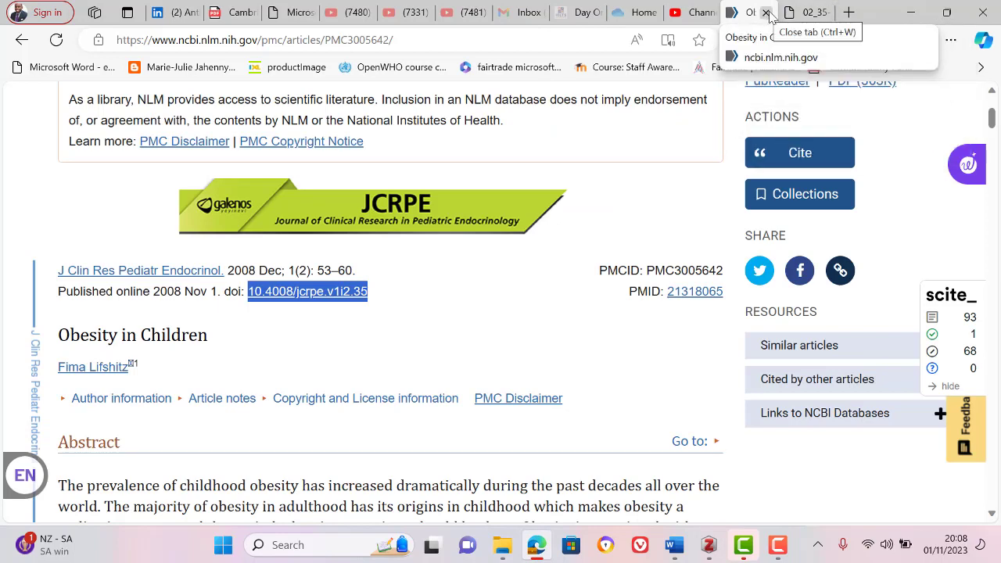
pyautogui.click(767, 12)
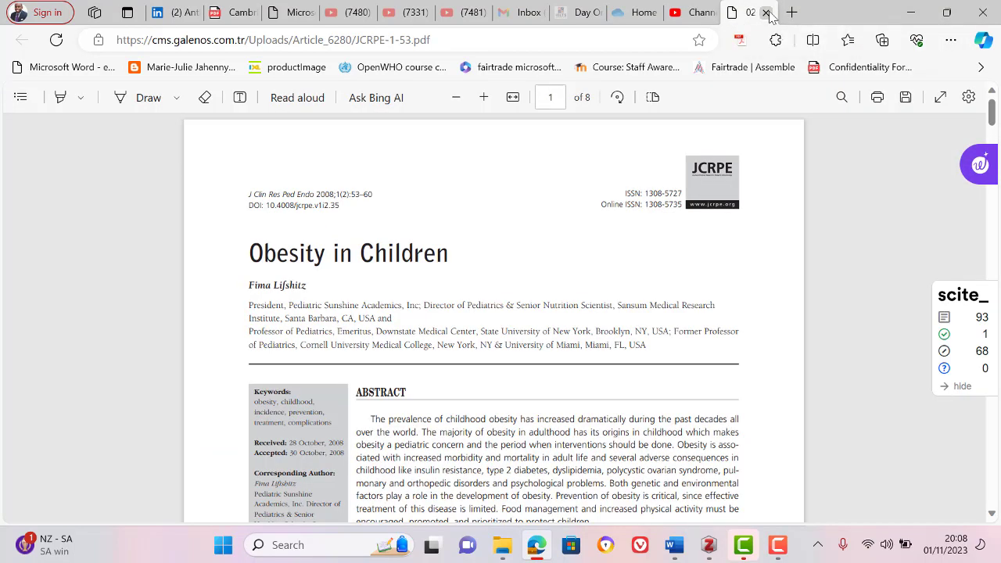
pyautogui.click(767, 12)
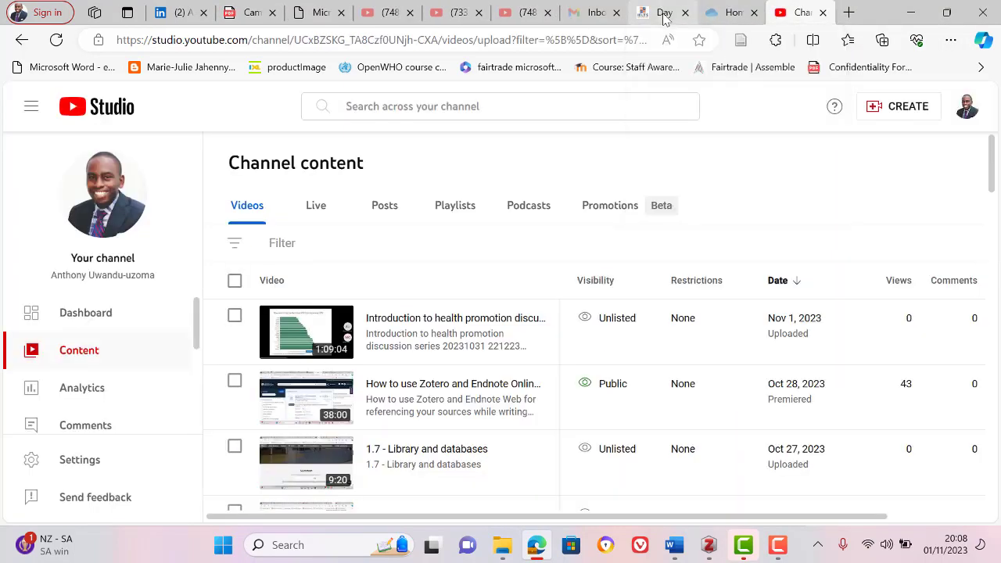
# Step: Close the "Day", OneDrive and YouTube Studio pages in the browser
pyautogui.click(664, 15)
pyautogui.click(714, 15)
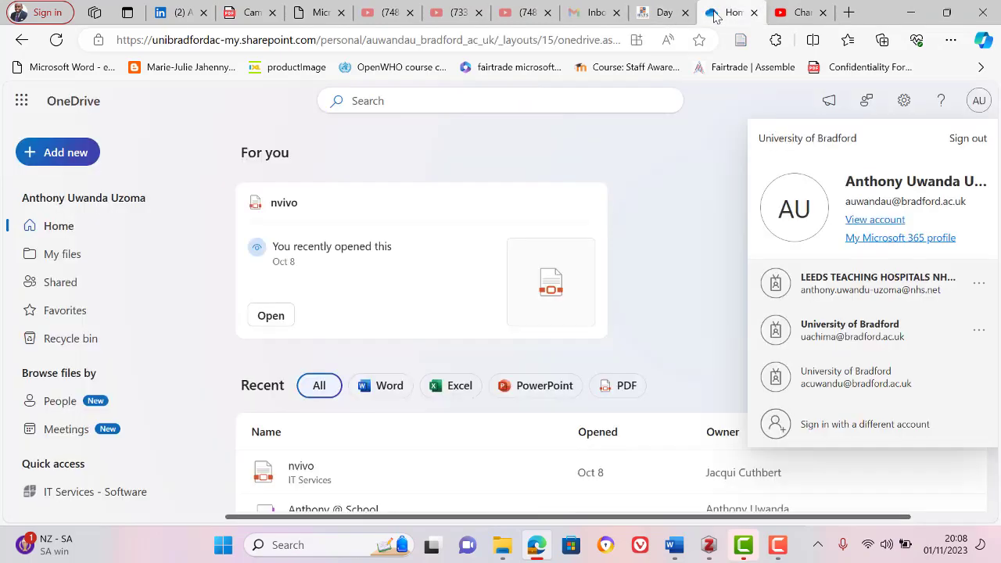
pyautogui.click(684, 13)
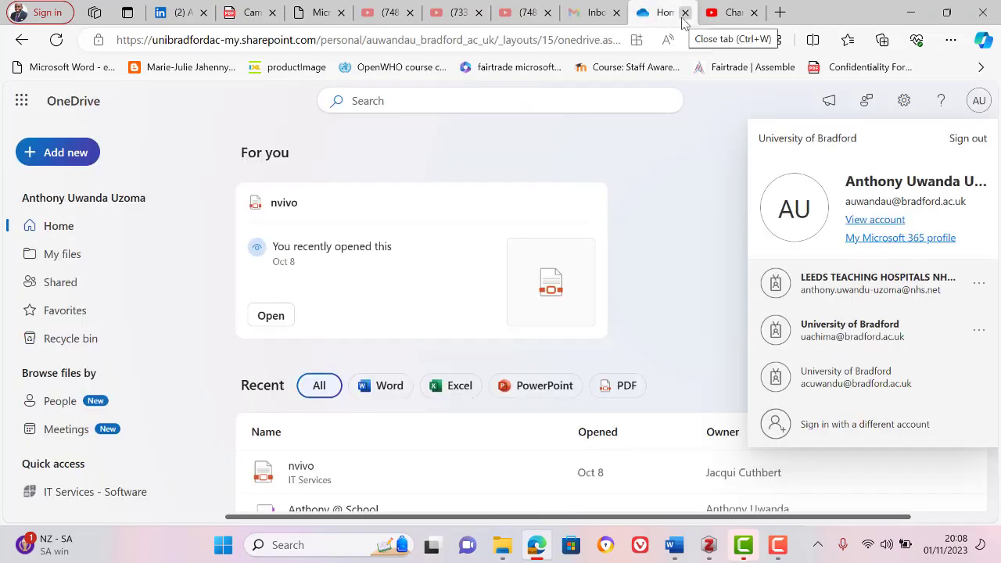
pyautogui.click(685, 14)
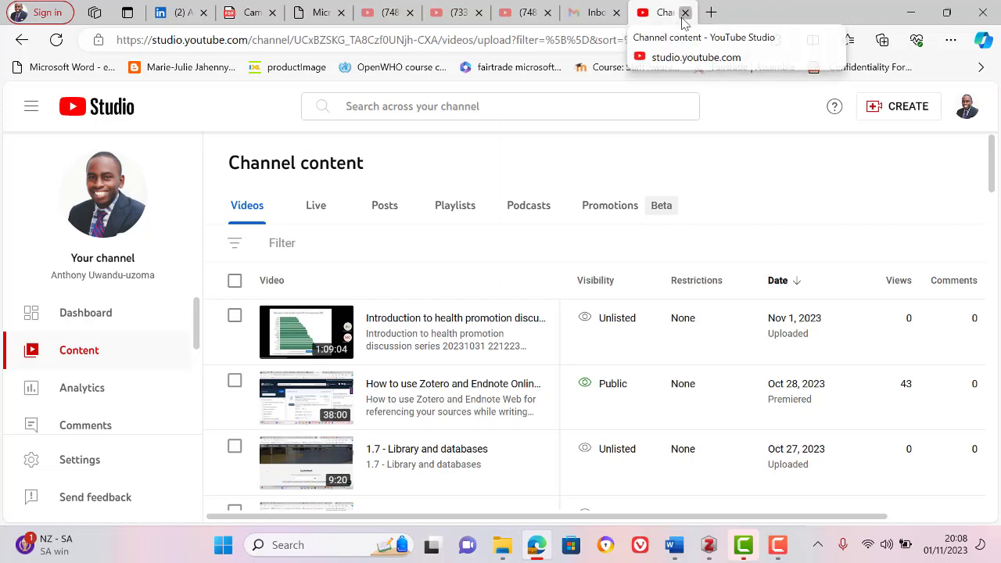
pyautogui.click(685, 13)
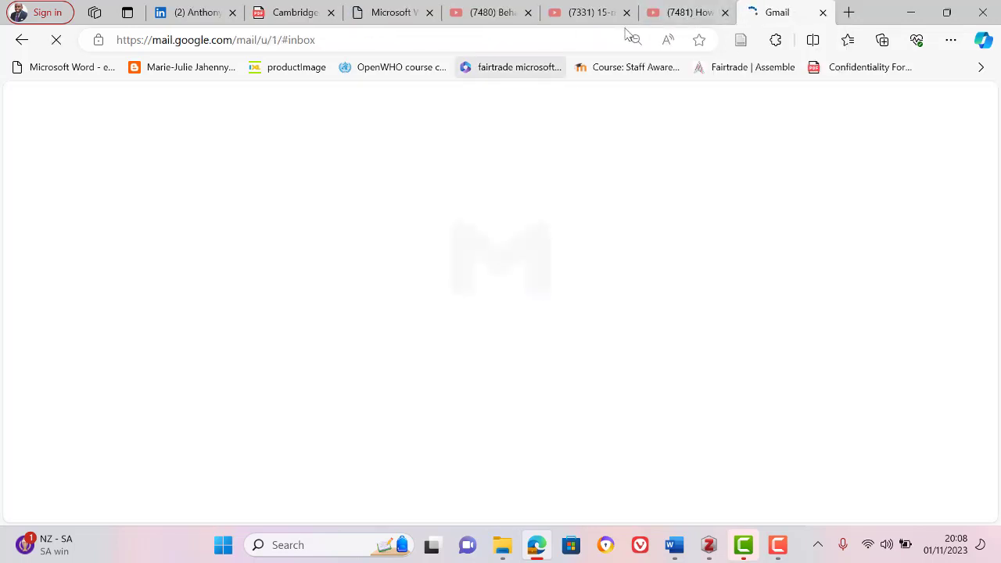
# Step: Run a web search for "googe" in place of the Gmail page
pyautogui.click(572, 41)
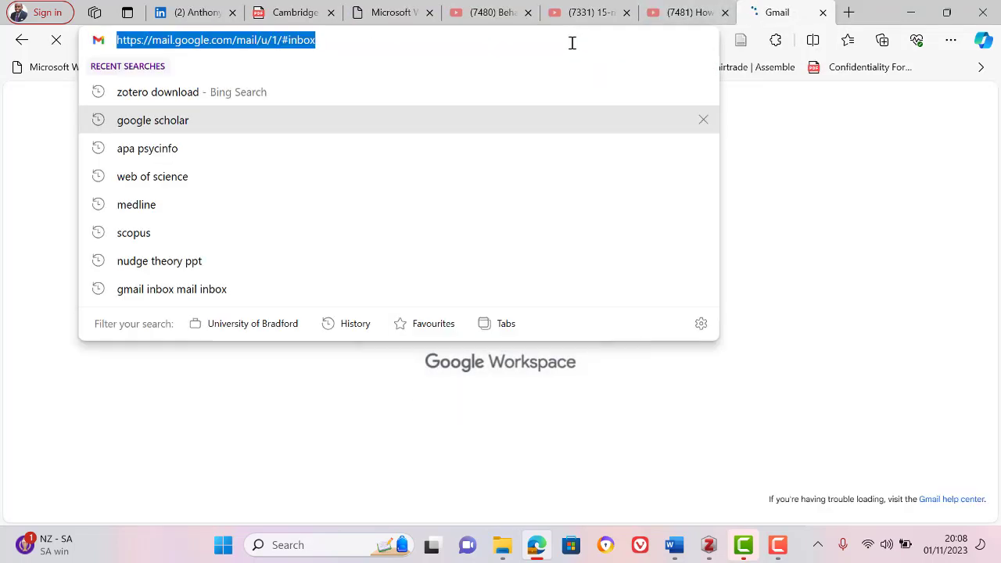
pyautogui.write('googe')
pyautogui.press('Return')
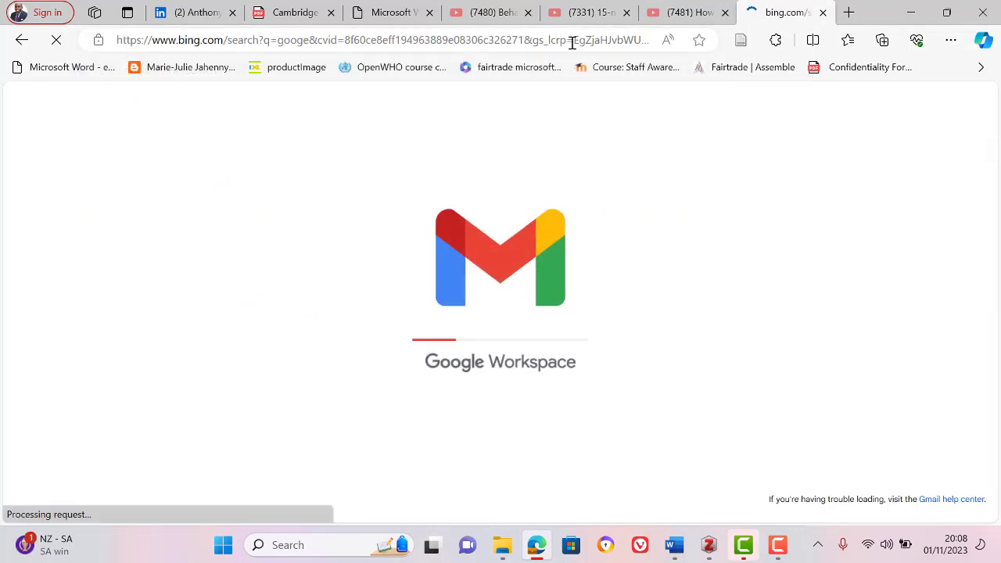
# Step: Replace the Bing query with "pubmed central" and run the search
pyautogui.click(385, 116)
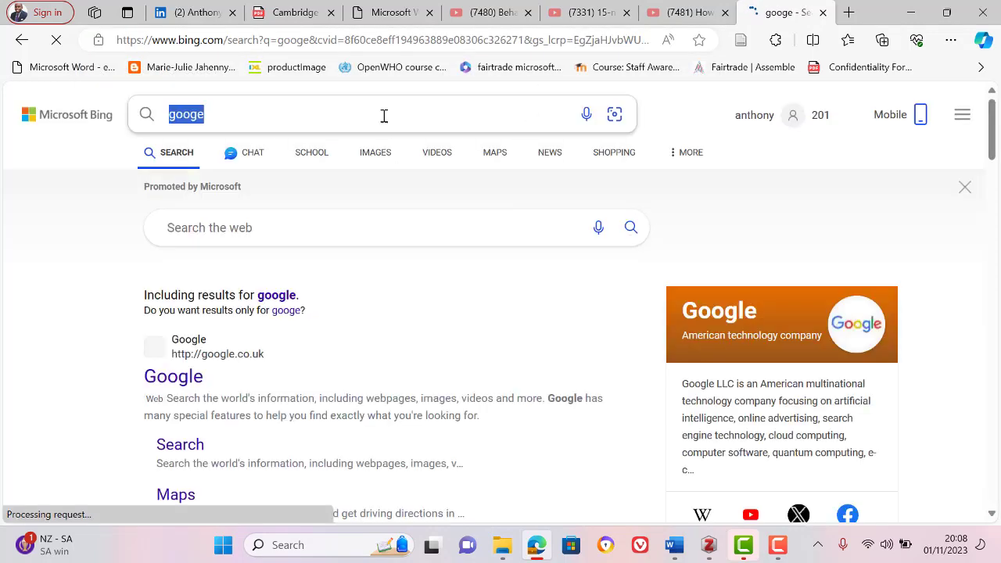
pyautogui.write('googemed')
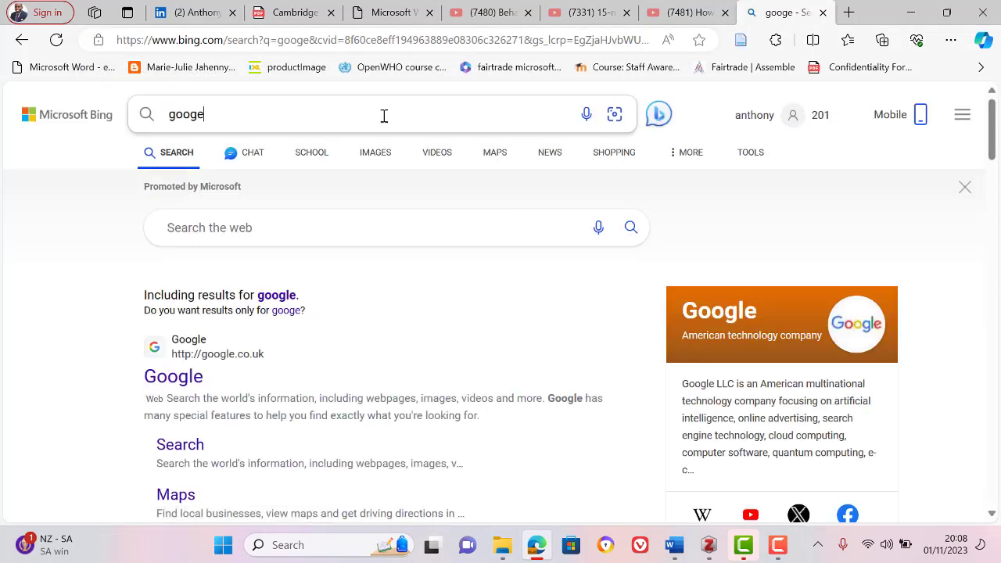
pyautogui.hotkey('ctrl', 'BackSpace')
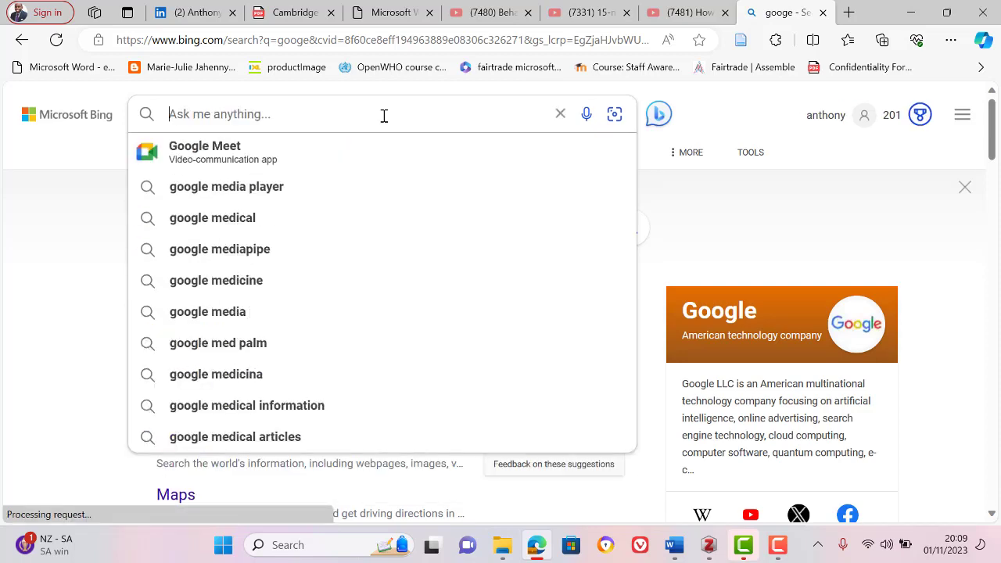
pyautogui.write('p')
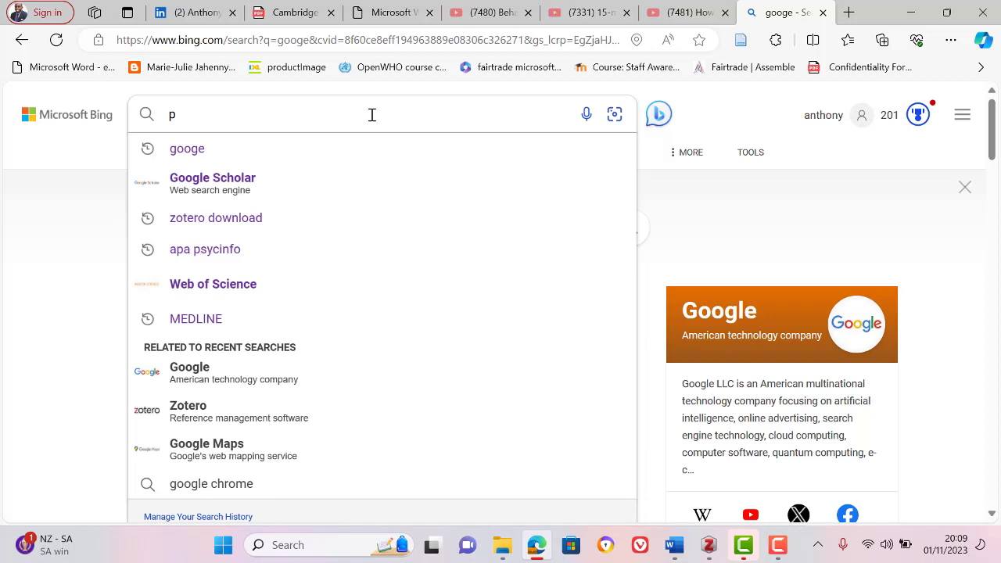
pyautogui.write('ubmed c')
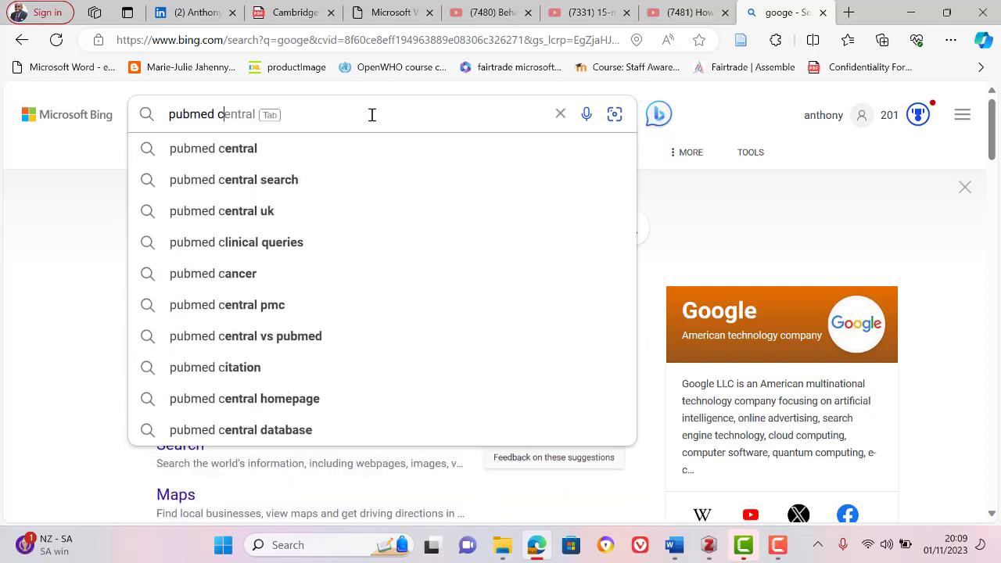
pyautogui.write('e')
pyautogui.press('Return')
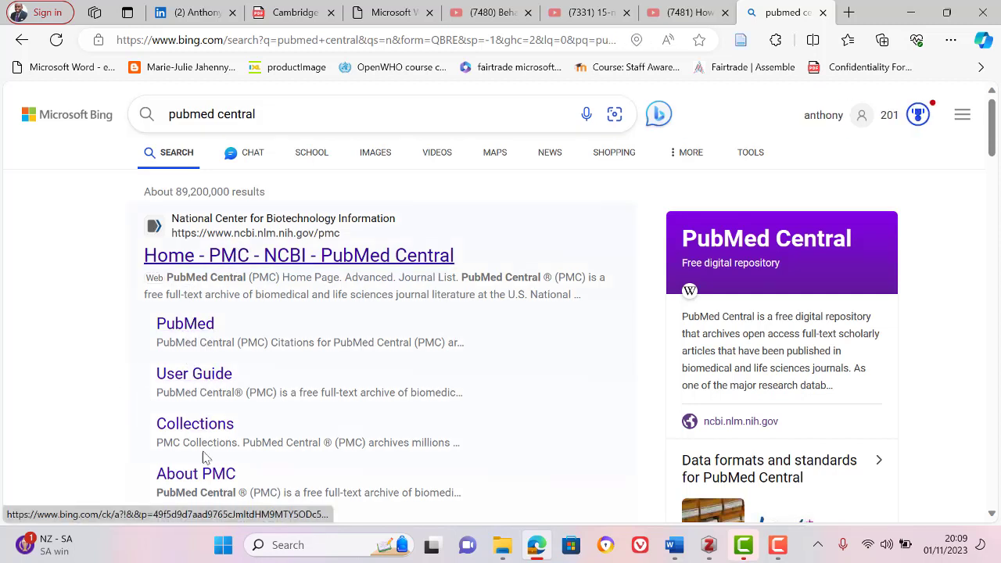
# Step: Open the PubMed Central site from the results, go to its advanced search builder and check the available search fields
pyautogui.click(225, 256)
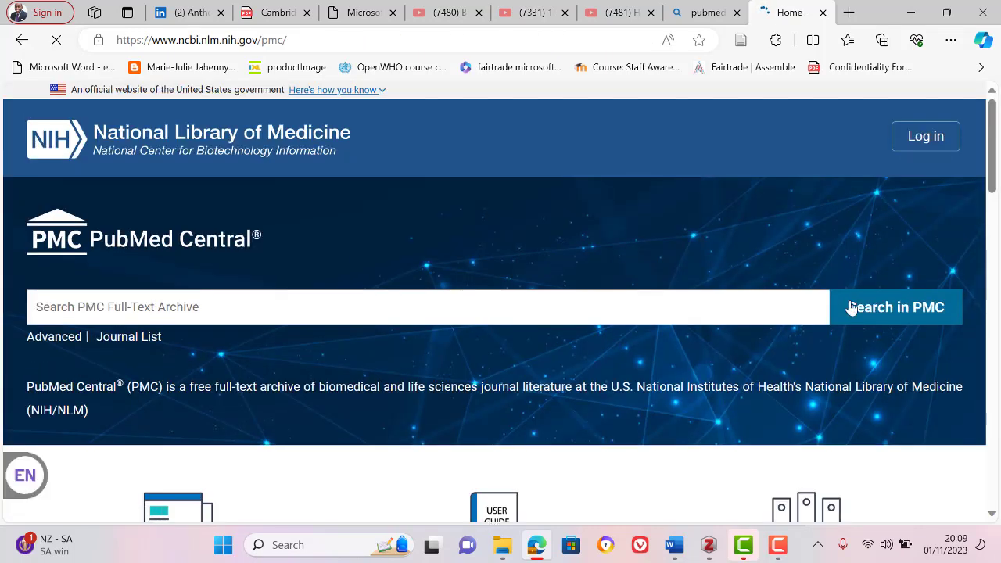
pyautogui.click(72, 346)
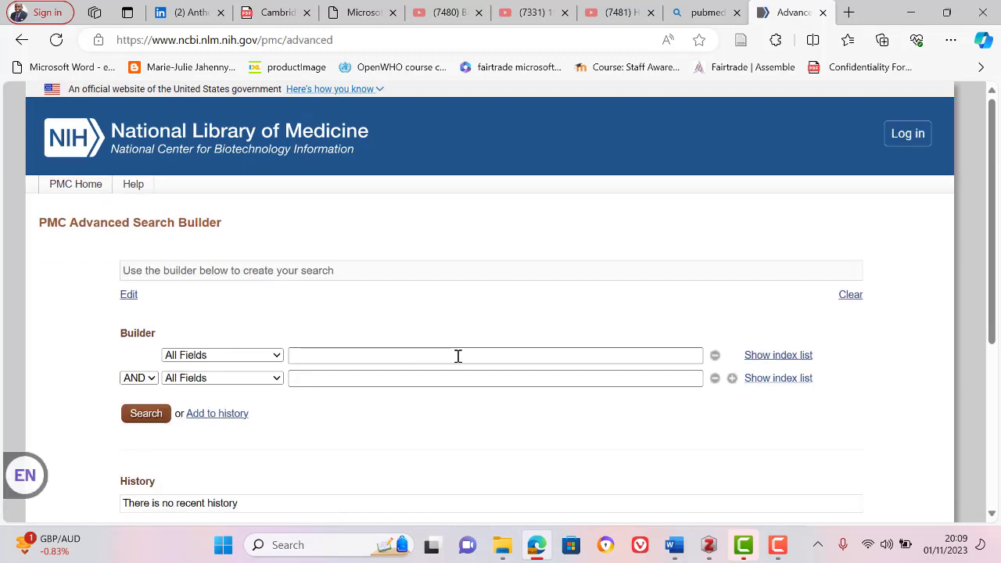
pyautogui.click(247, 356)
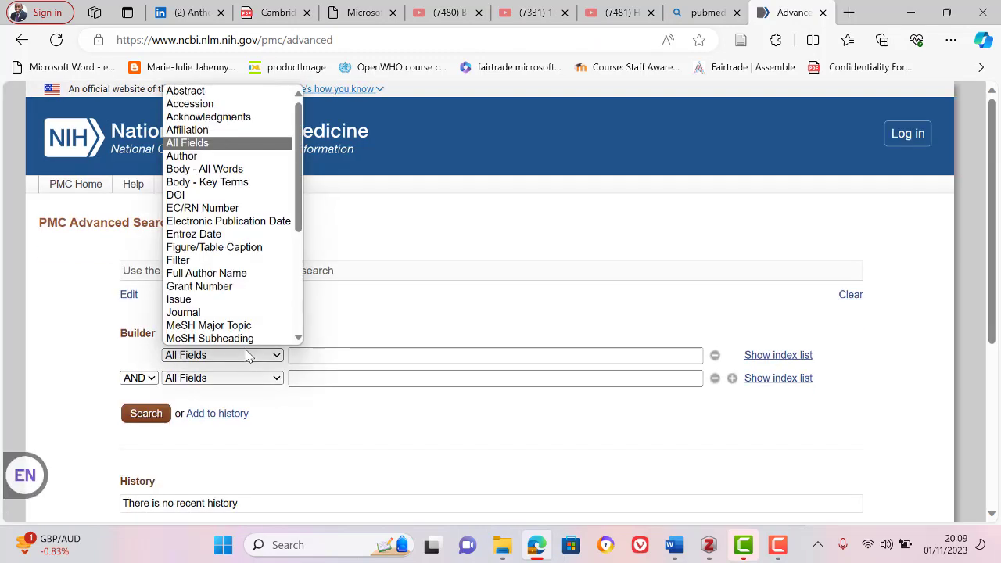
pyautogui.scroll(-1, 252, 335)
pyautogui.click(358, 355)
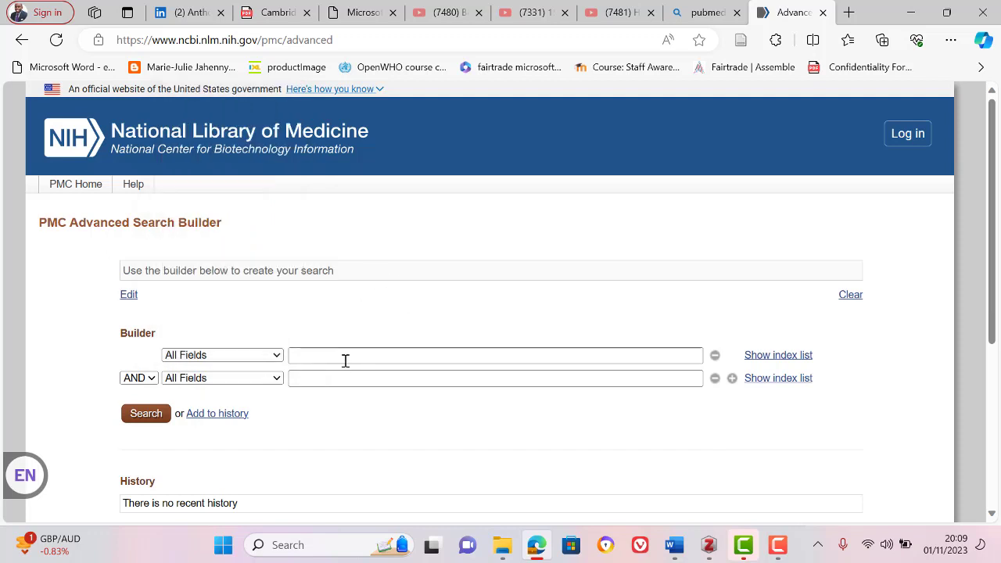
# Step: Enter "mental health" AND "adolescents" as the first two All Fields terms in the search builder
pyautogui.click(345, 360)
pyautogui.write('mental h')
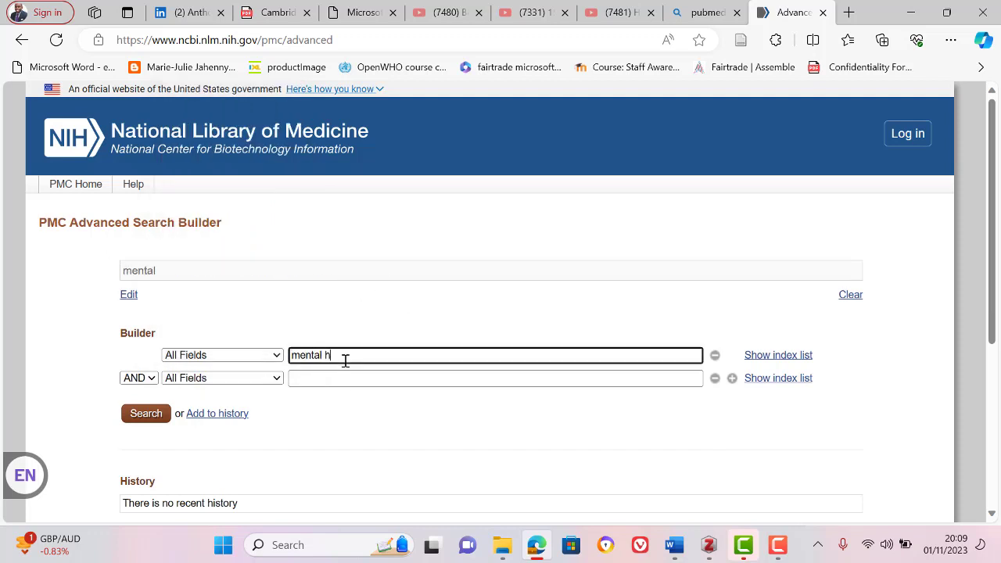
pyautogui.write('ealth')
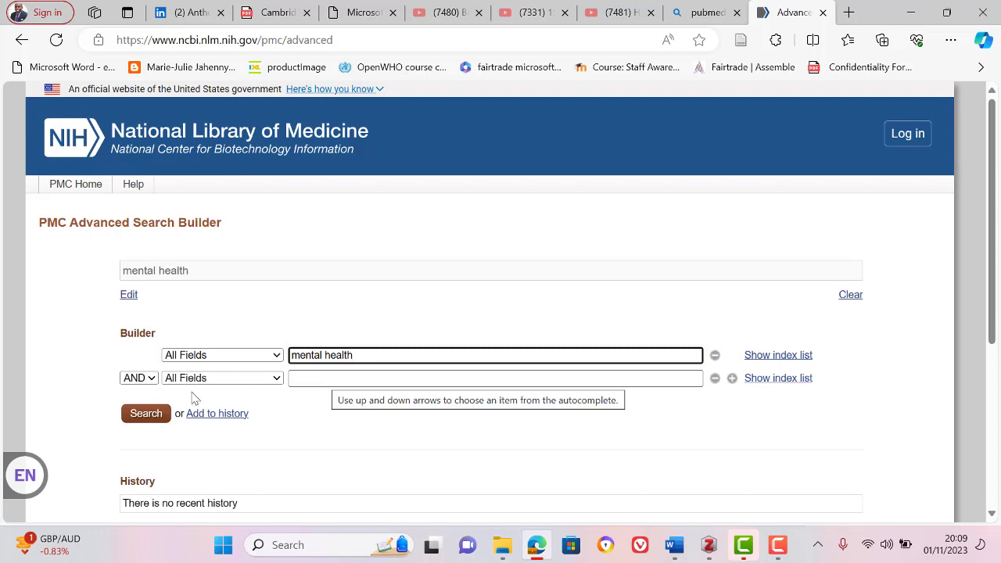
pyautogui.click(313, 377)
pyautogui.write('adolesc')
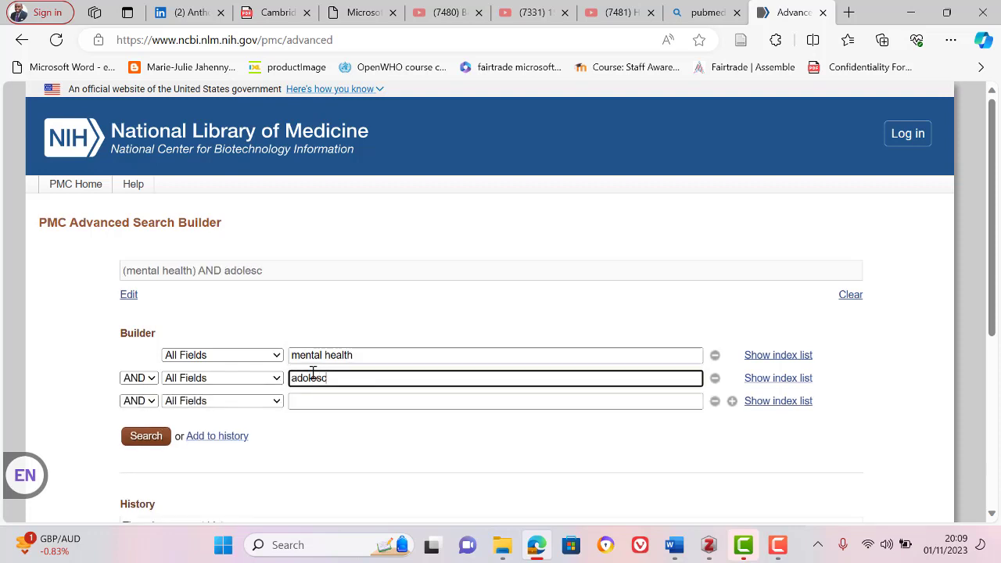
pyautogui.write('enct')
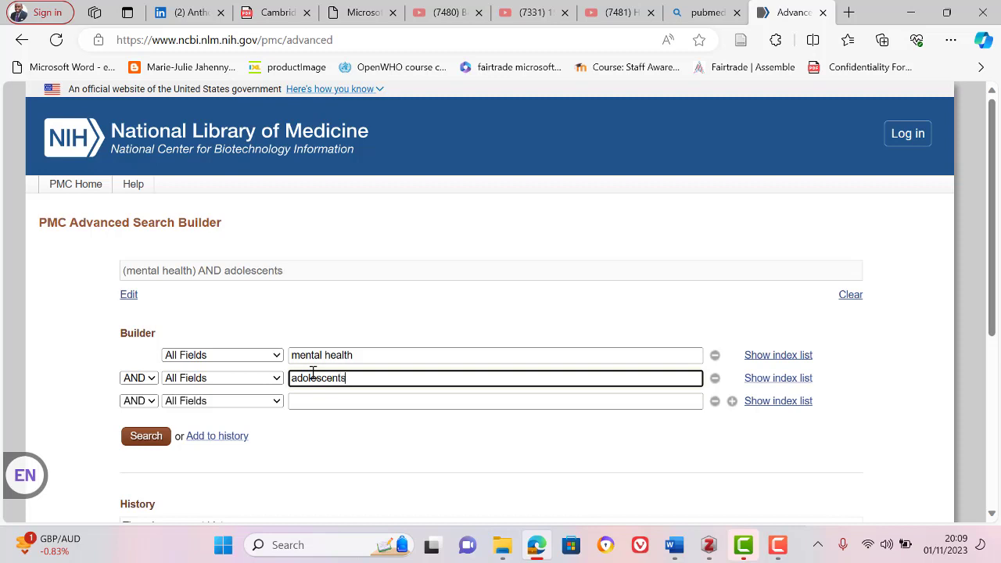
pyautogui.click(331, 405)
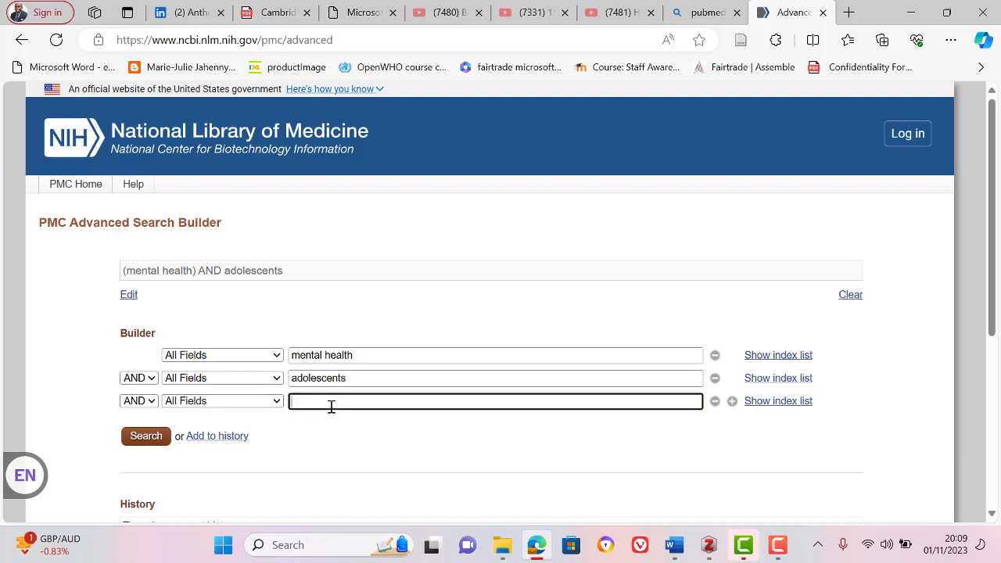
pyautogui.write('ni')
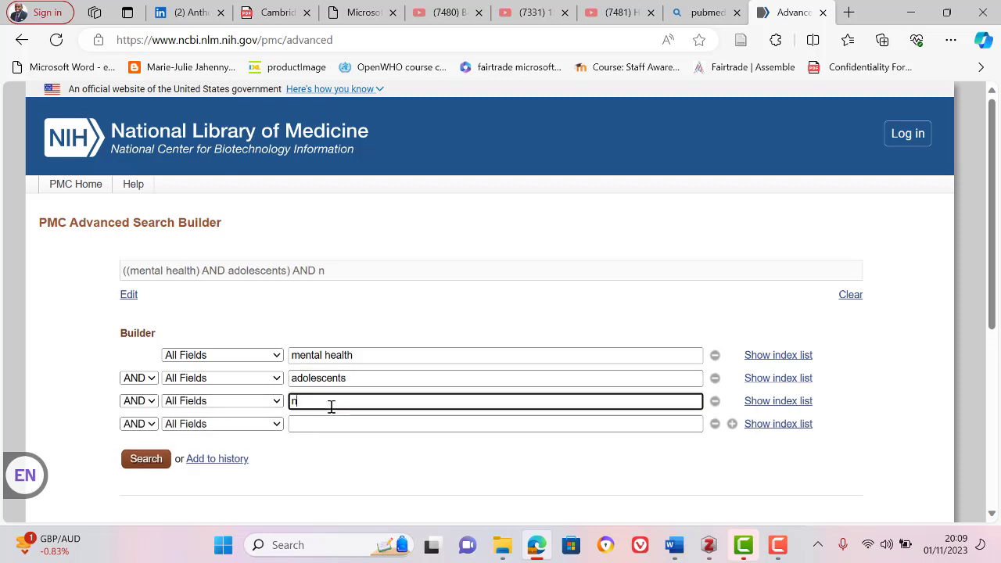
pyautogui.press('BackSpace')
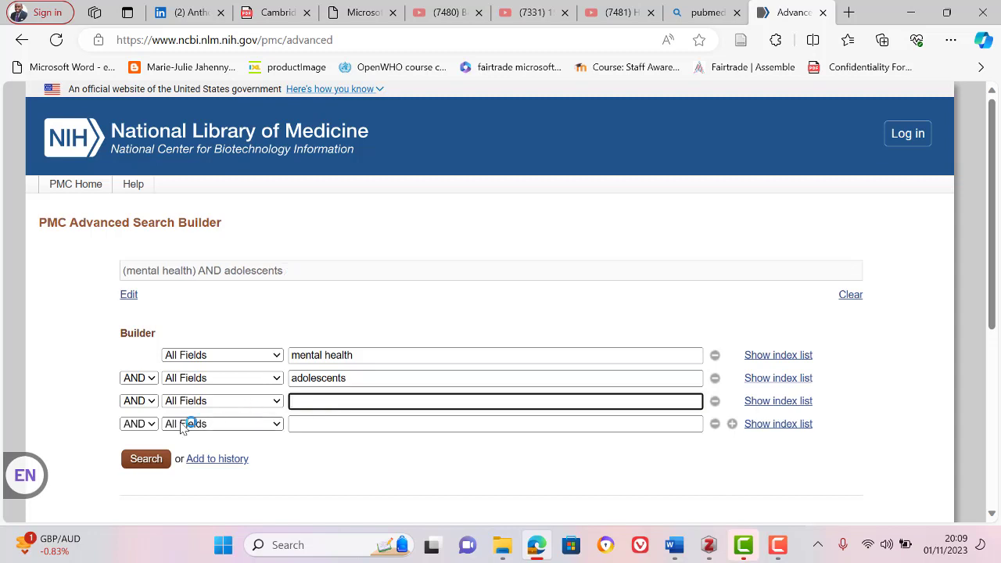
# Step: Add OR "children" and AND "nigeria" as the third and fourth All Fields terms in the search builder
pyautogui.click(141, 402)
pyautogui.click(146, 431)
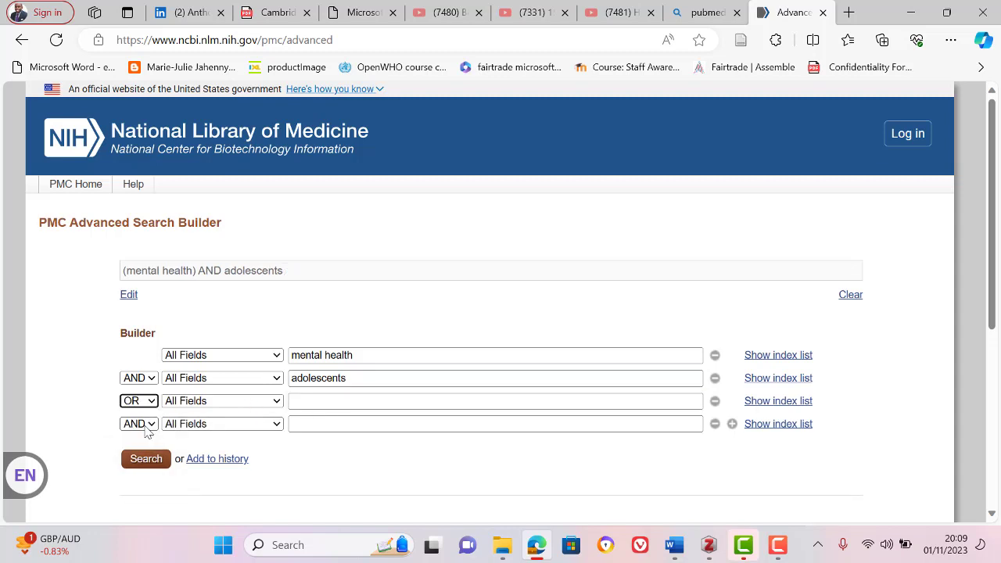
pyautogui.click(307, 399)
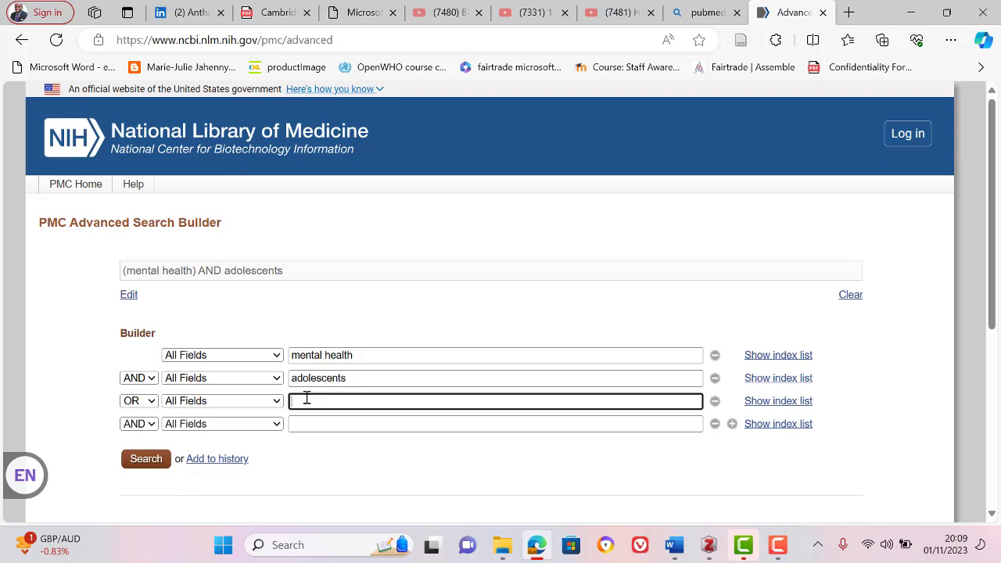
pyautogui.write('children')
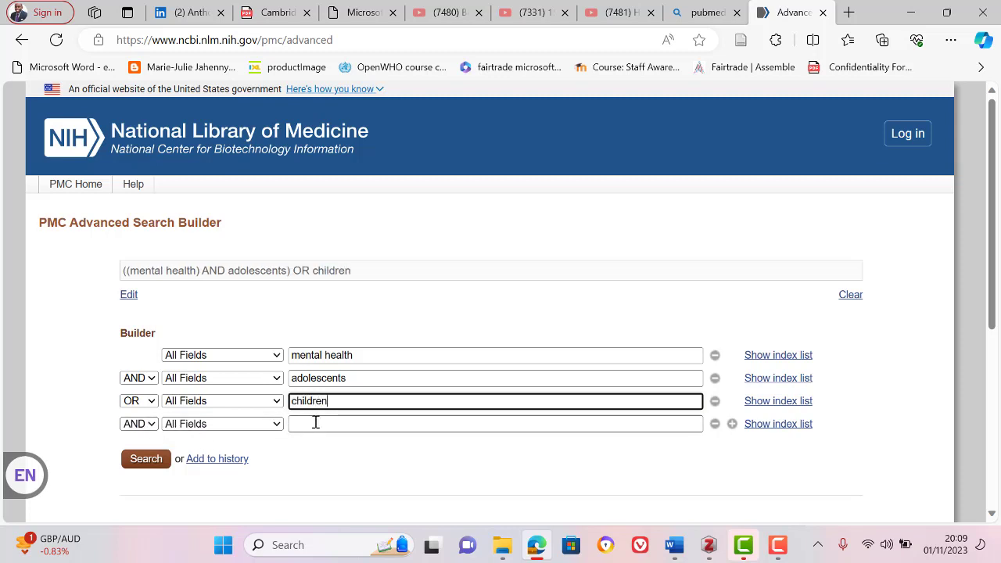
pyautogui.click(327, 420)
pyautogui.write('nigeria')
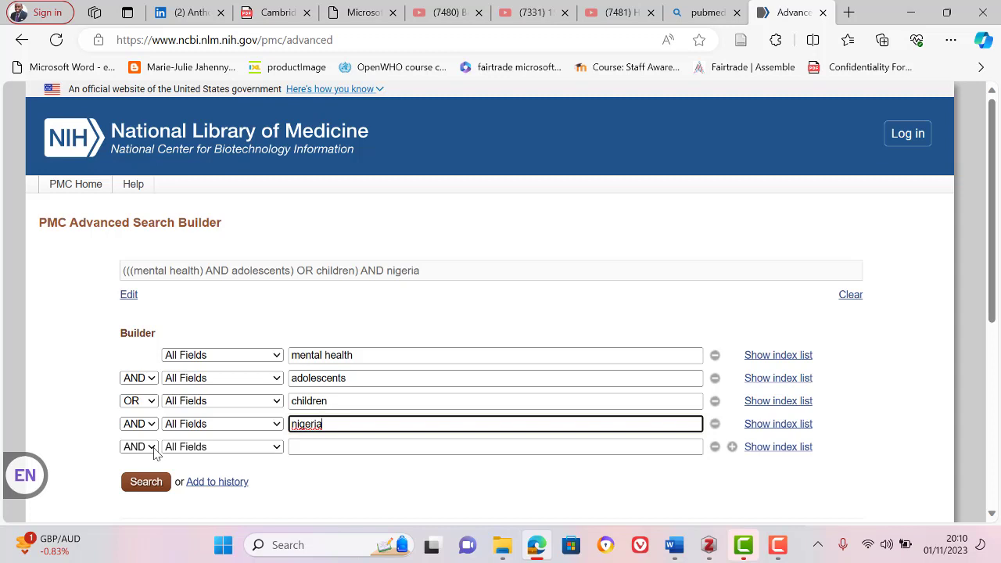
# Step: Add AND "language barrier" as the fifth All Fields term and run the advanced search
pyautogui.click(347, 447)
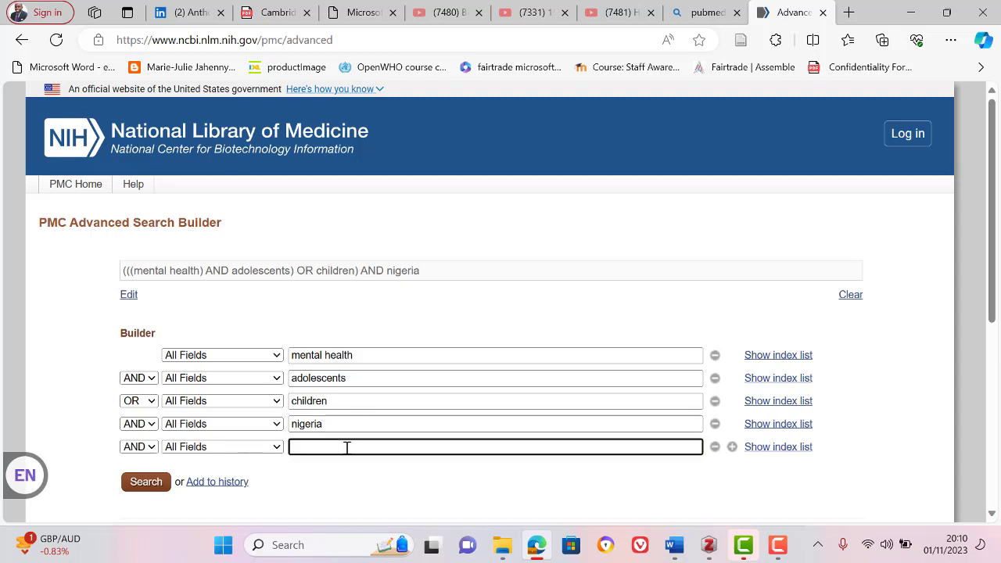
pyautogui.write('language bar')
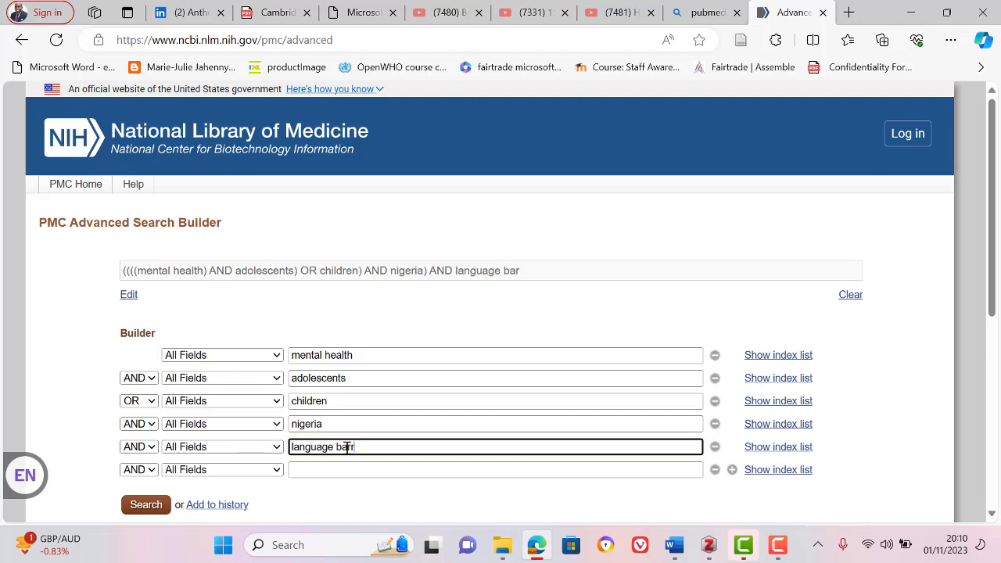
pyautogui.write('rier')
pyautogui.scroll(-2, 347, 446)
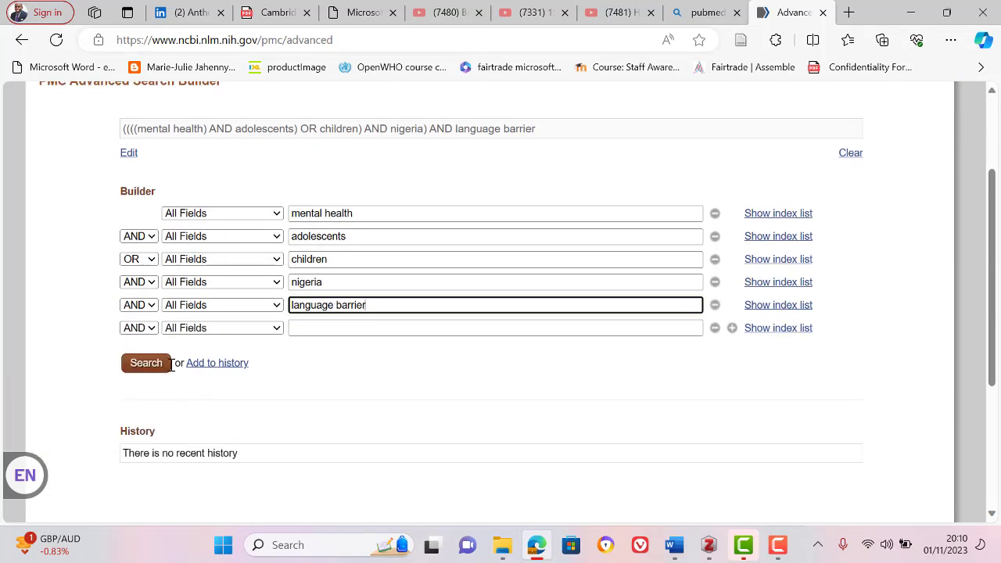
pyautogui.click(161, 363)
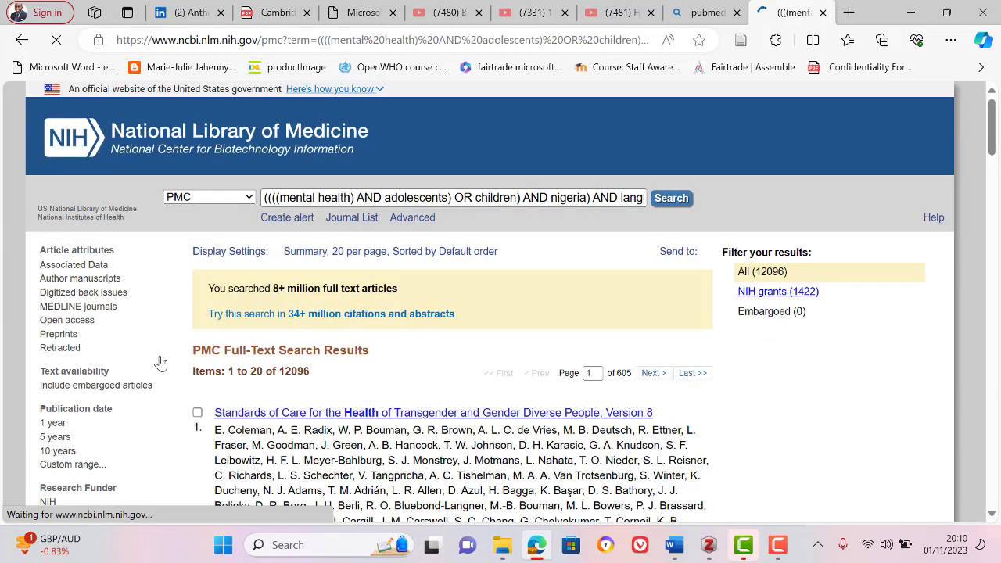
# Step: Download the RIS citation of the second result, on primary-level and community worker interventions, and import it into Zotero's Health promotion collection
pyautogui.scroll(-1, 160, 363)
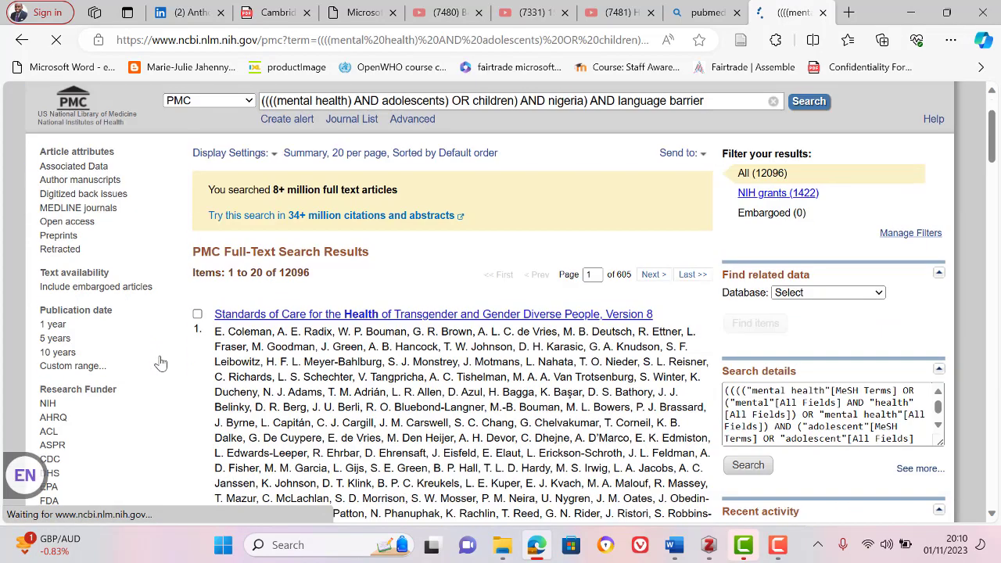
pyautogui.scroll(-2, 814, 413)
pyautogui.scroll(-7, 160, 363)
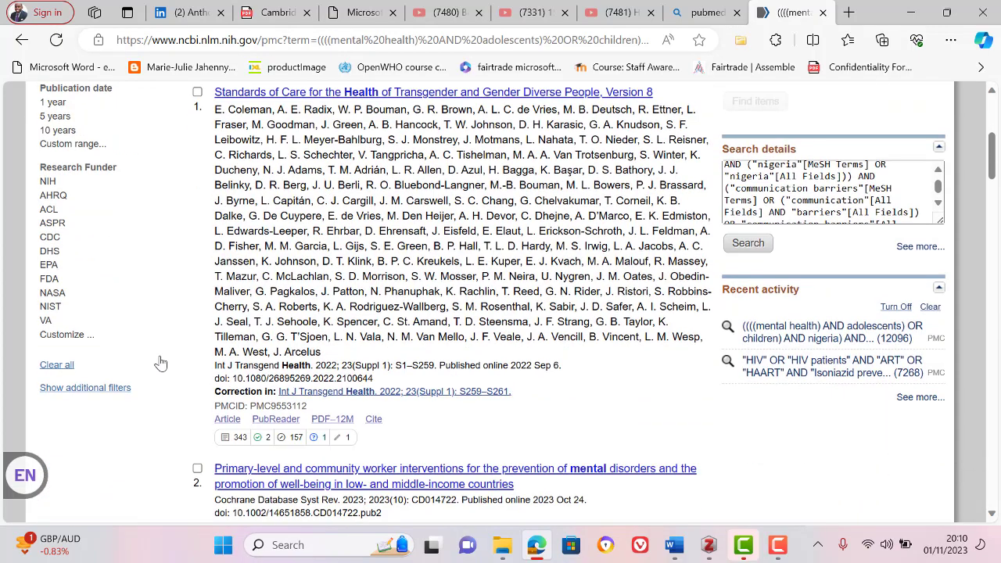
pyautogui.scroll(1, 160, 363)
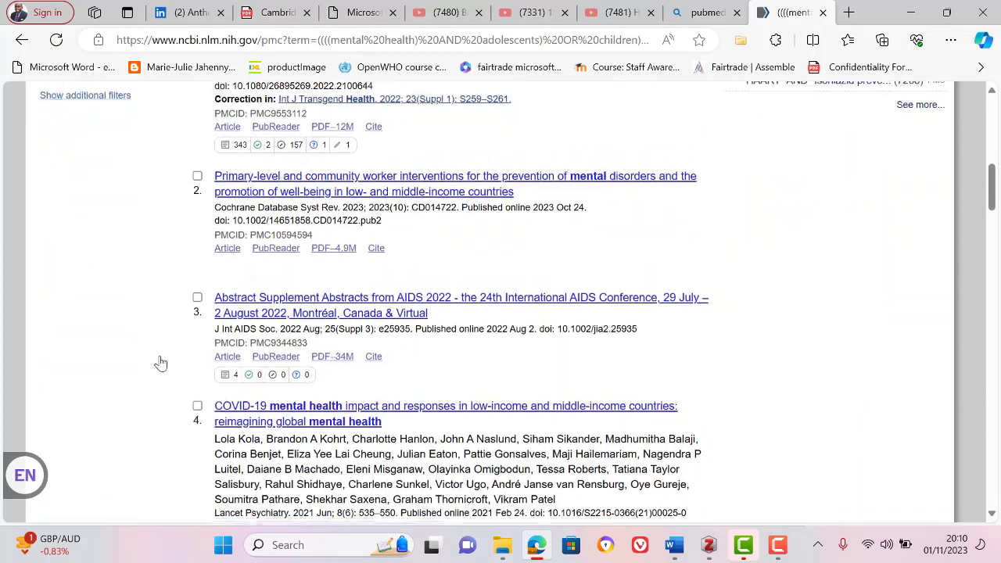
pyautogui.scroll(-1, 161, 363)
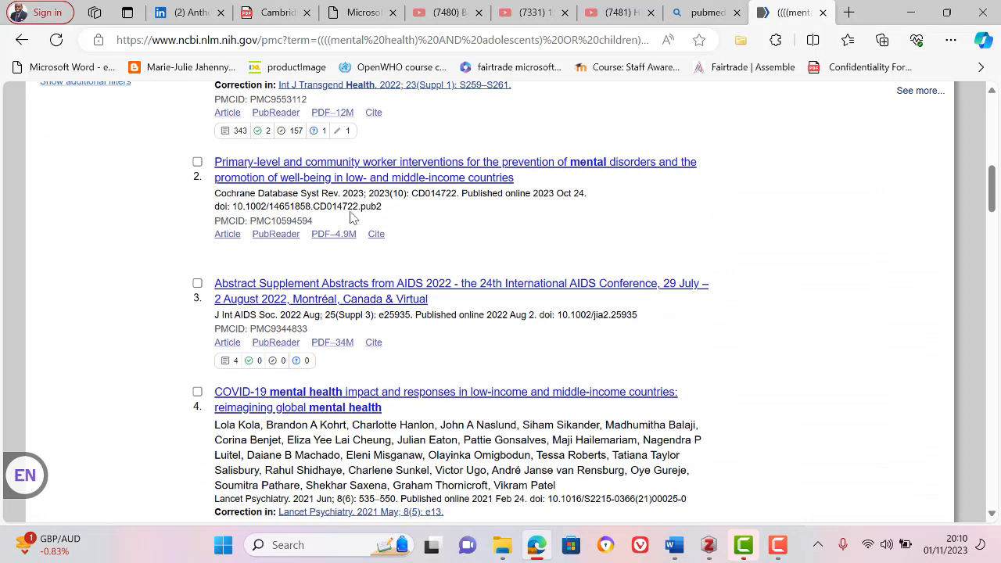
pyautogui.click(377, 235)
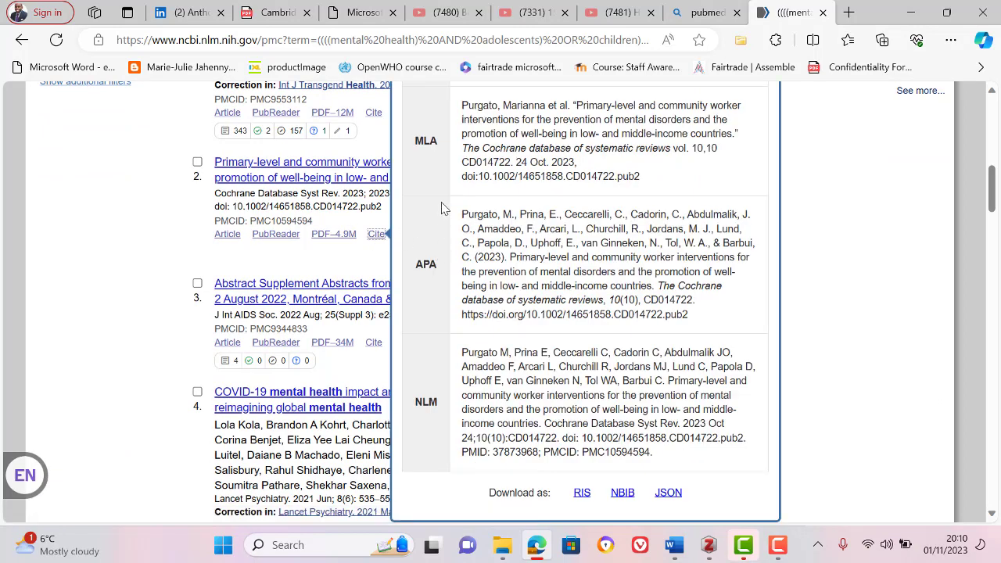
pyautogui.scroll(-1, 442, 209)
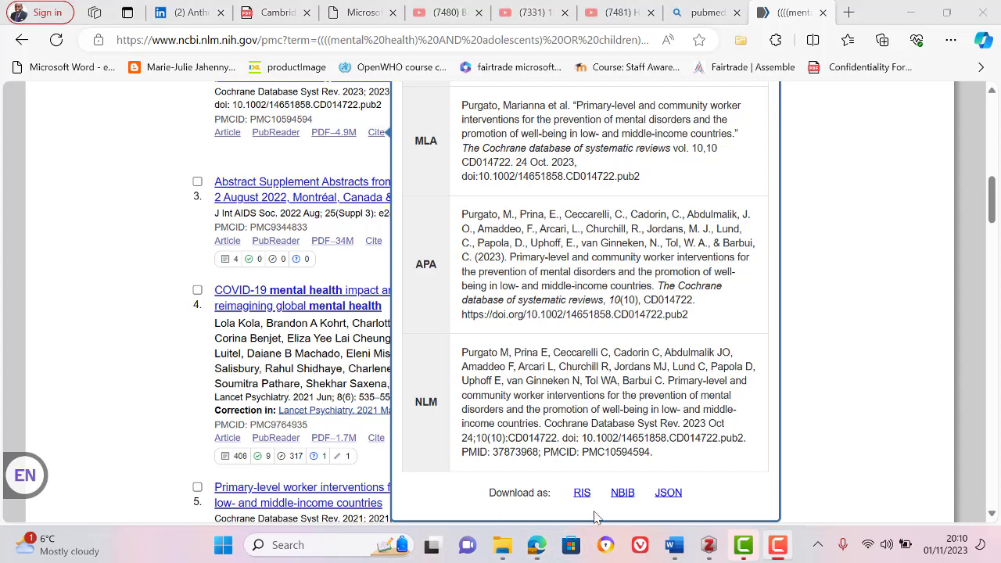
pyautogui.click(582, 493)
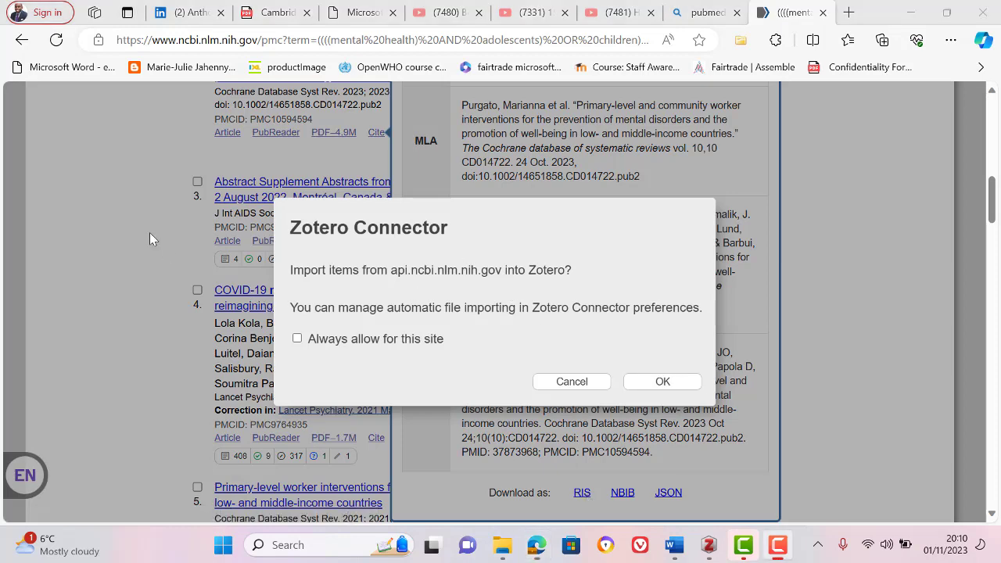
pyautogui.click(657, 381)
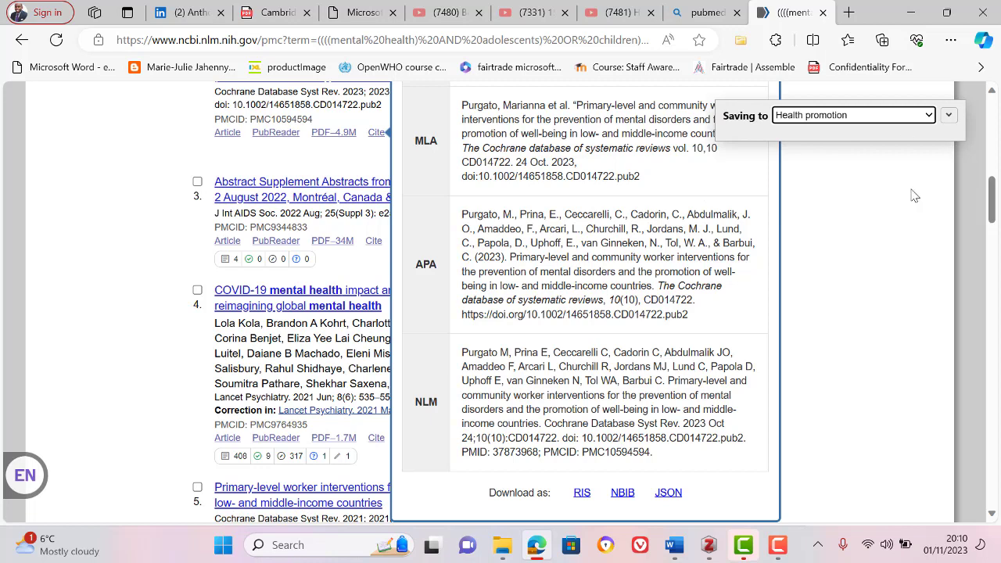
pyautogui.click(849, 266)
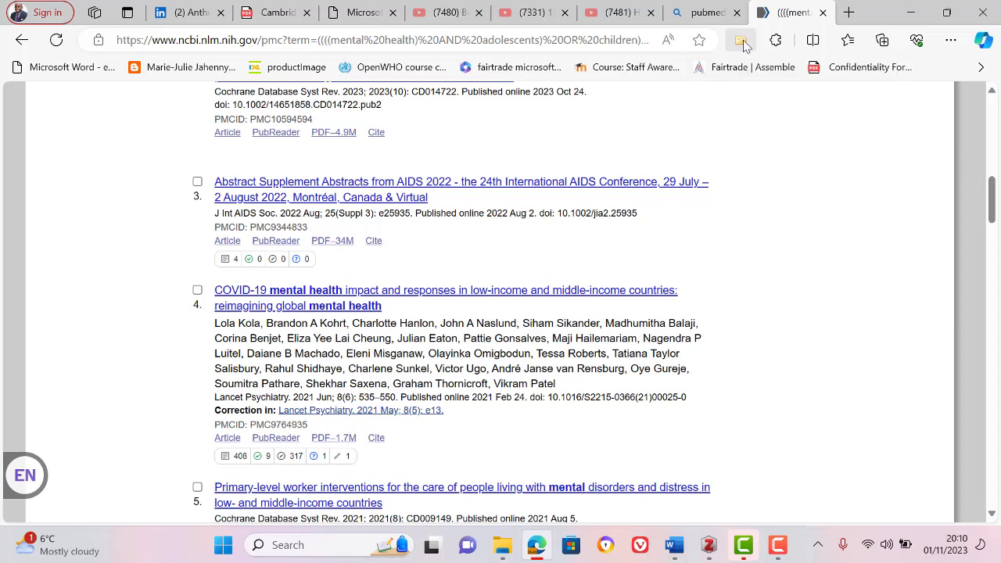
# Step: Save "Our future: a Lancet commission on adolescent health and wellbeing" and "Primary-level worker interventions" from the results with the Zotero Connector
pyautogui.click(740, 45)
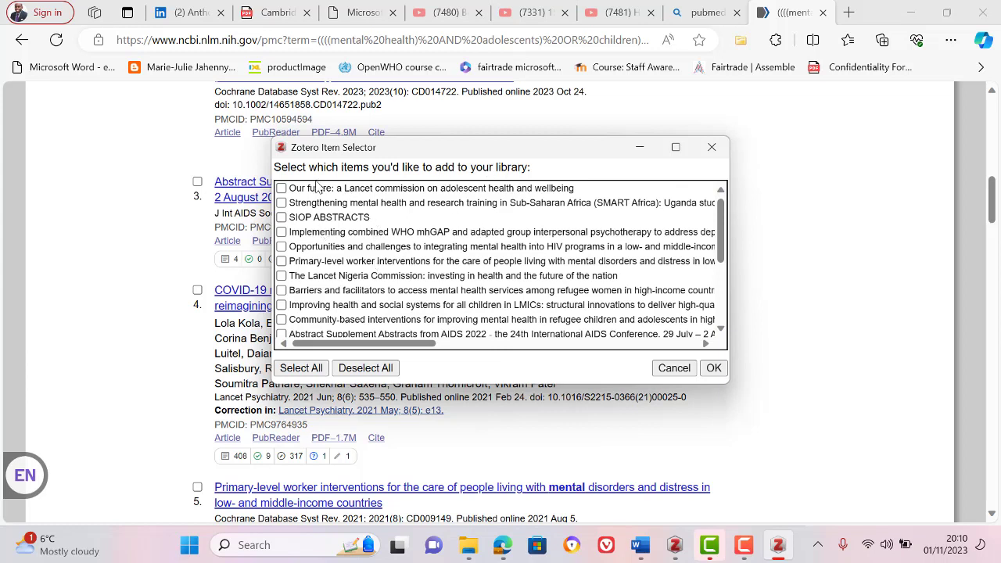
pyautogui.click(282, 189)
pyautogui.click(719, 374)
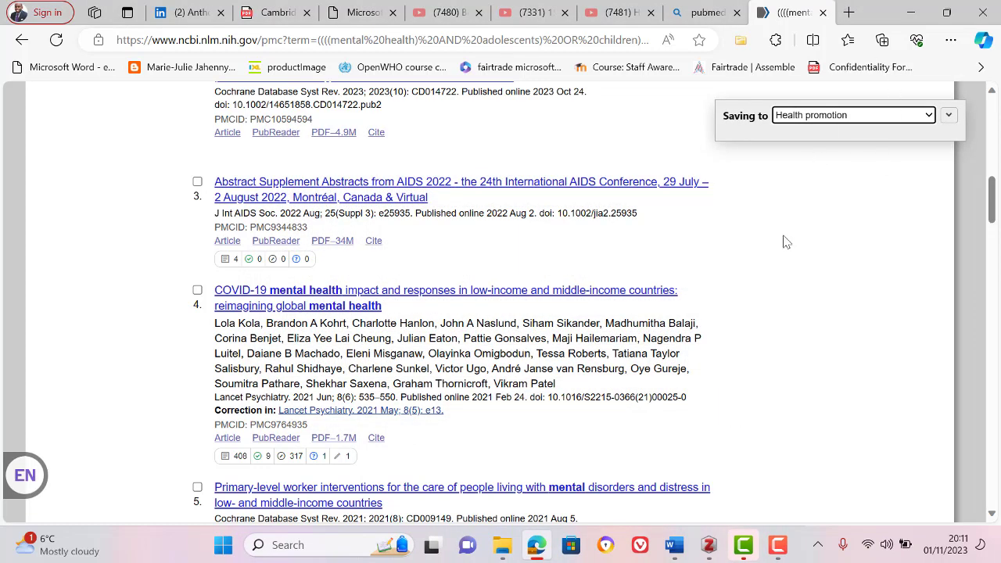
# Step: Switch to Zotero and check the imported items, expanding the primary-level and community worker interventions entry to see its attachment
pyautogui.click(710, 547)
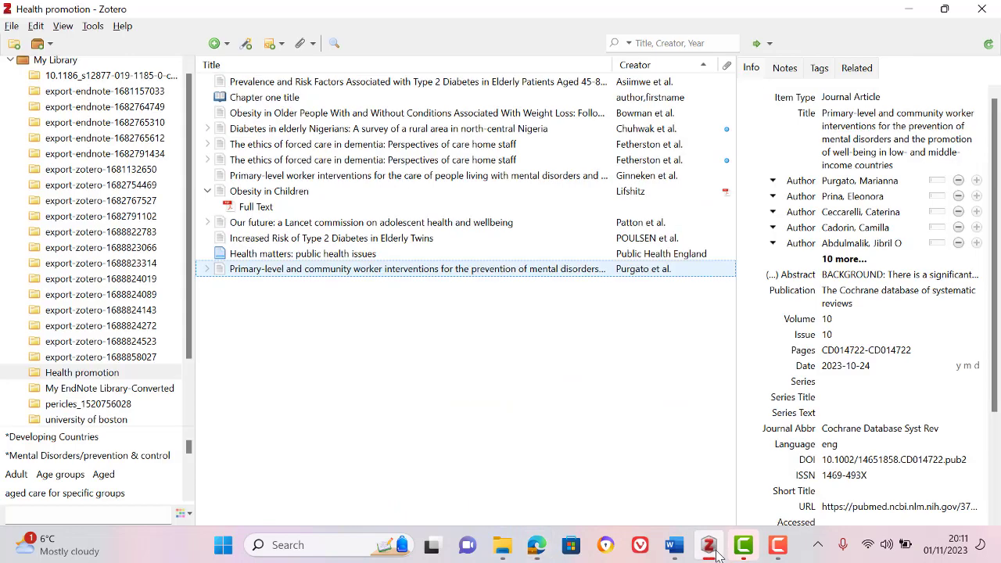
pyautogui.click(294, 255)
pyautogui.click(209, 269)
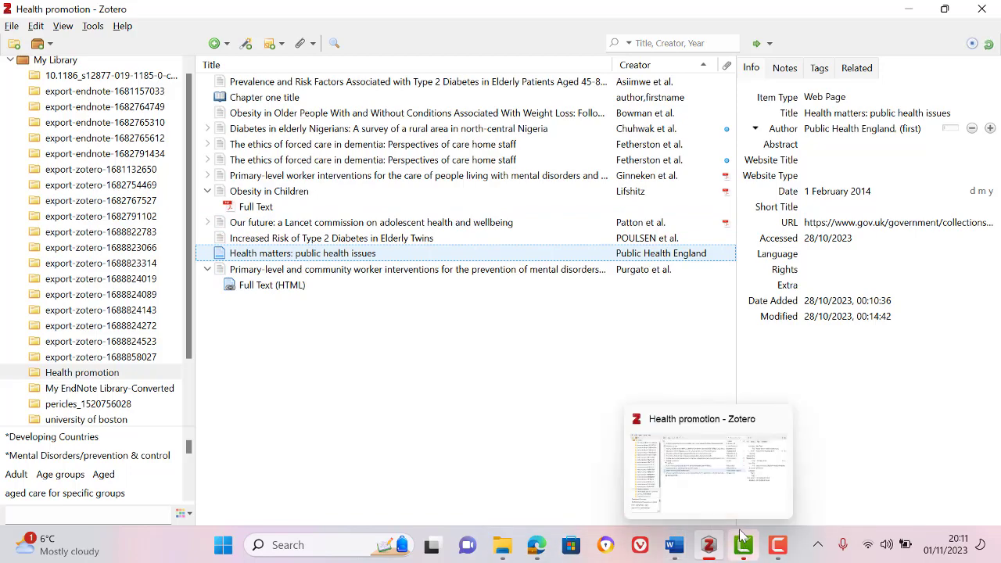
# Step: Return to the PMC results, open the SMART Africa Uganda study protocol article and follow its DOI link to the publisher's page
pyautogui.click(537, 545)
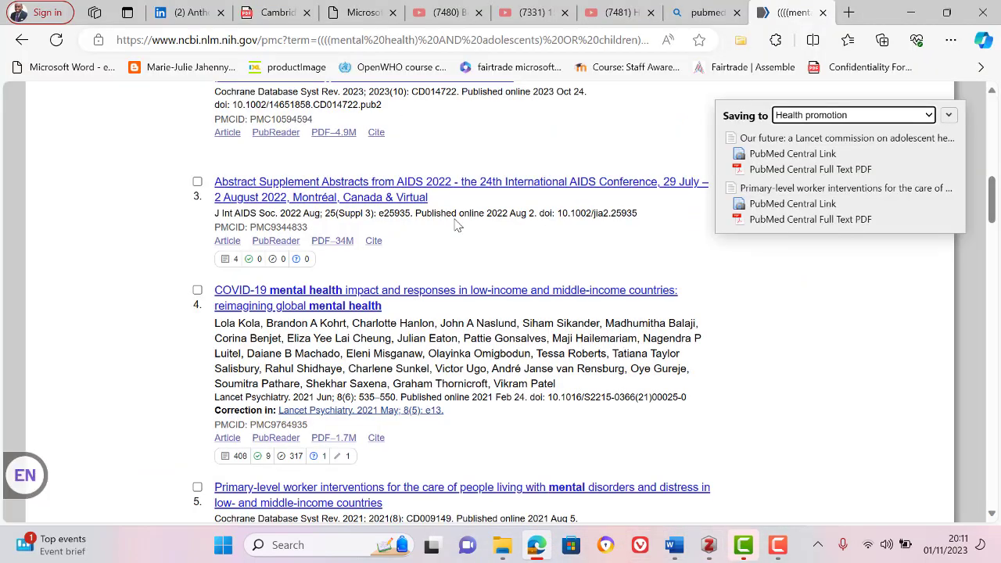
pyautogui.scroll(1, 457, 225)
pyautogui.scroll(-6, 427, 262)
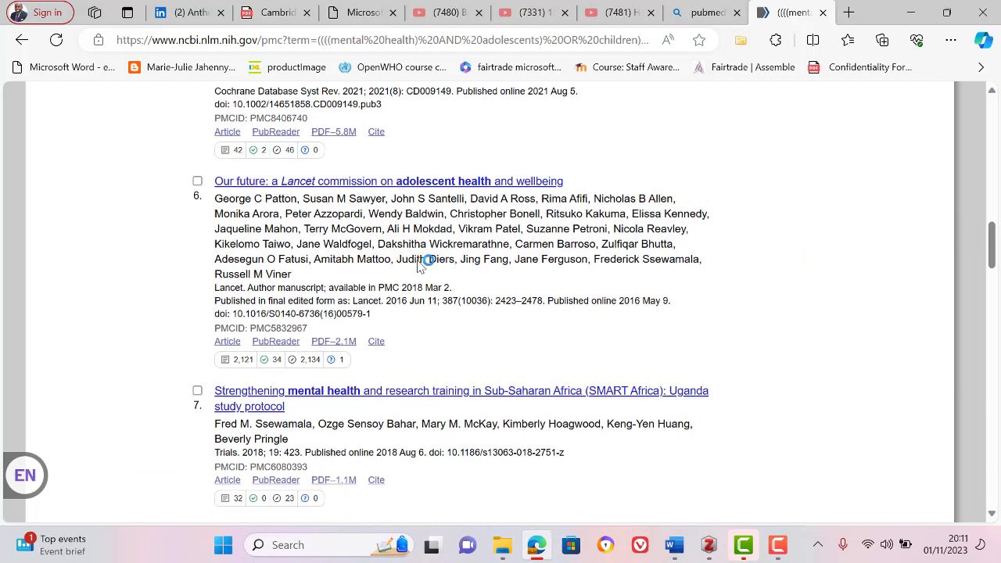
pyautogui.click(314, 397)
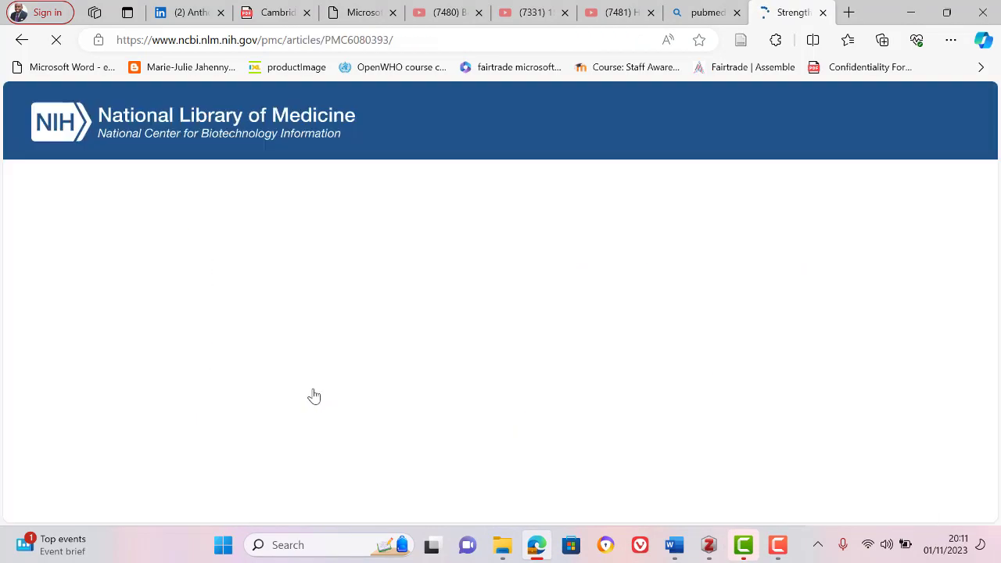
pyautogui.scroll(-3, 365, 367)
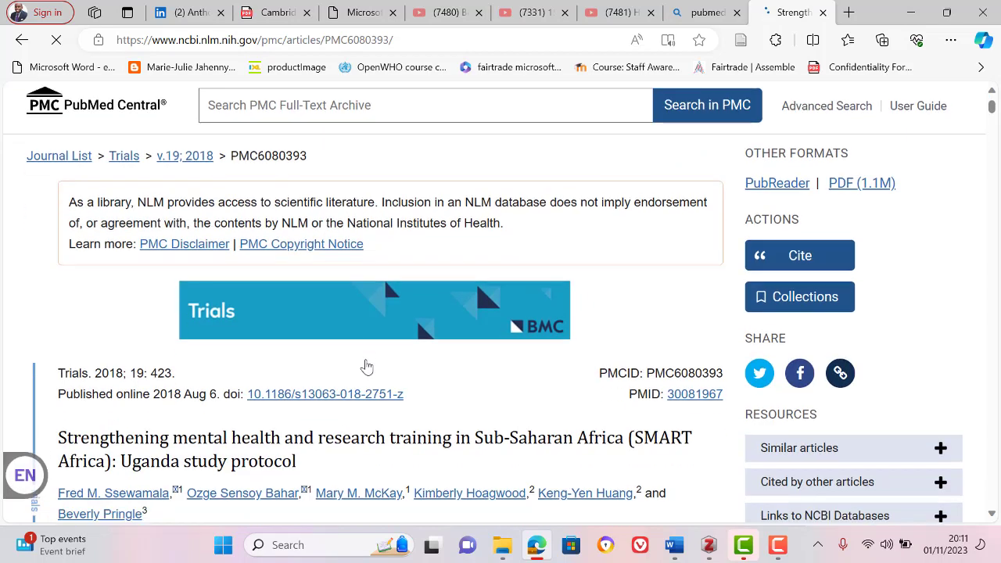
pyautogui.scroll(-1, 367, 366)
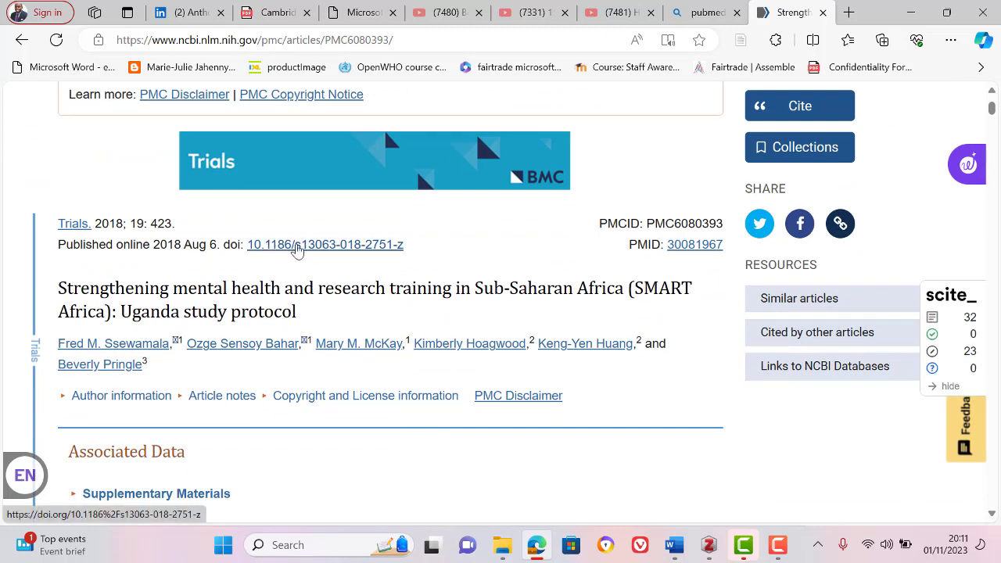
pyautogui.click(298, 248)
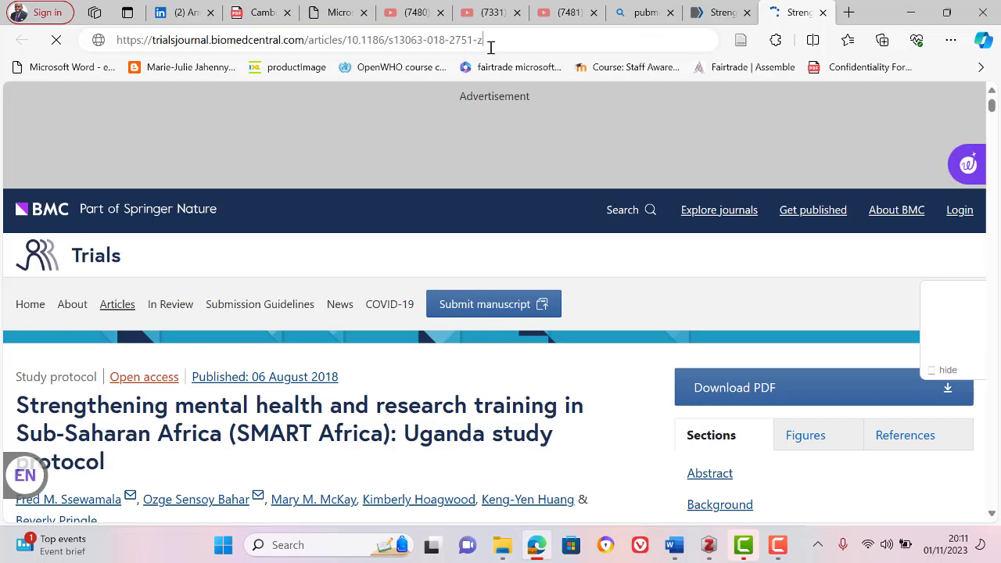
# Step: Copy the web address of the Trials article page and clear it from the address bar
pyautogui.click(491, 48)
pyautogui.hotkey('ctrl', 'c')
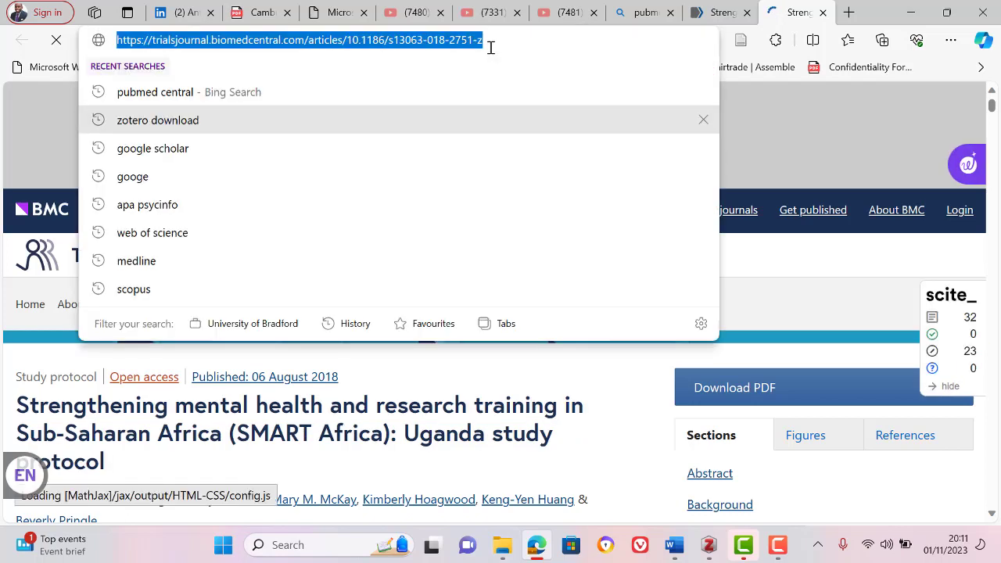
pyautogui.press('BackSpace')
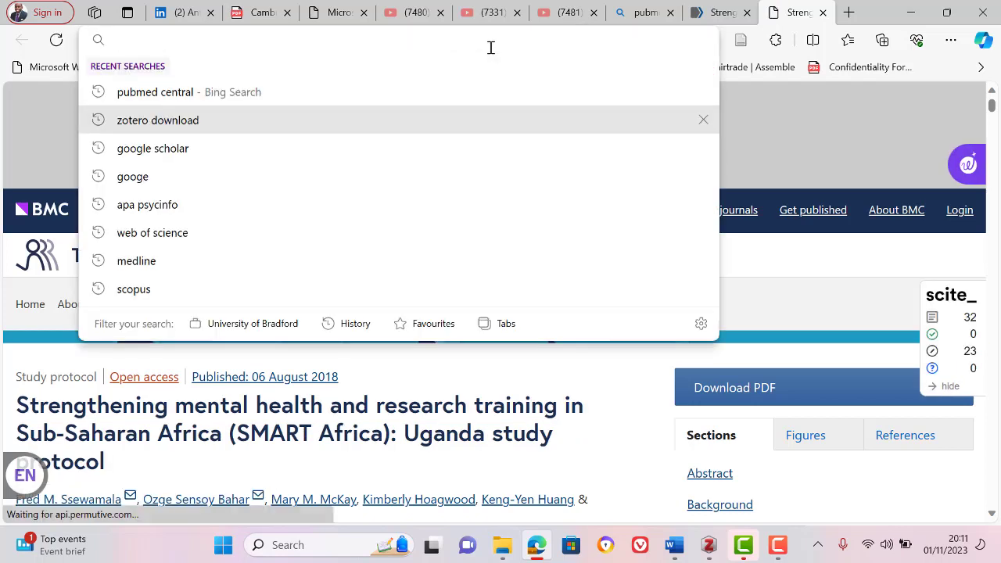
# Step: In Zotero, attach the copied article address as a URI link to "Health matters: public health issues", and return to the browser
pyautogui.click(709, 545)
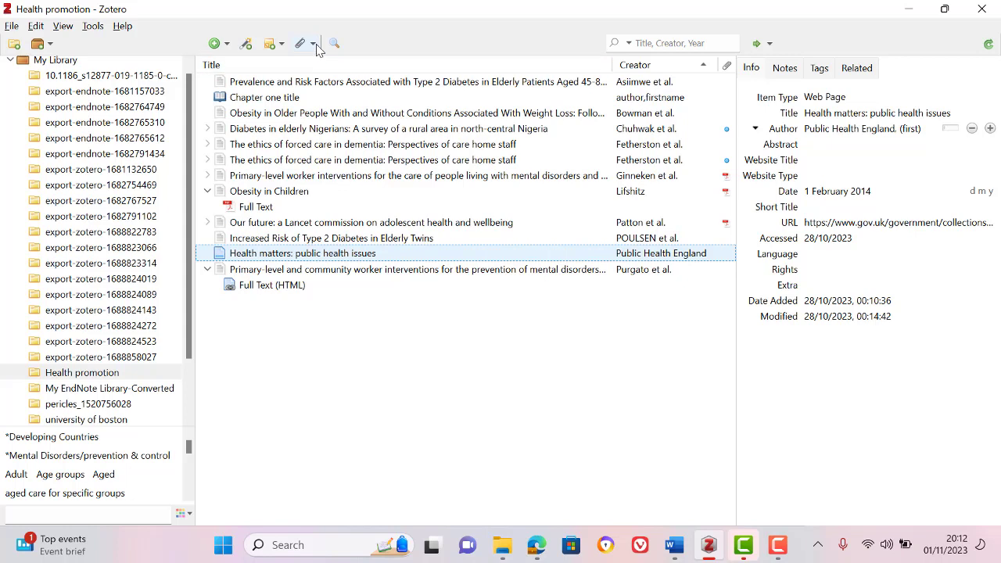
pyautogui.click(315, 45)
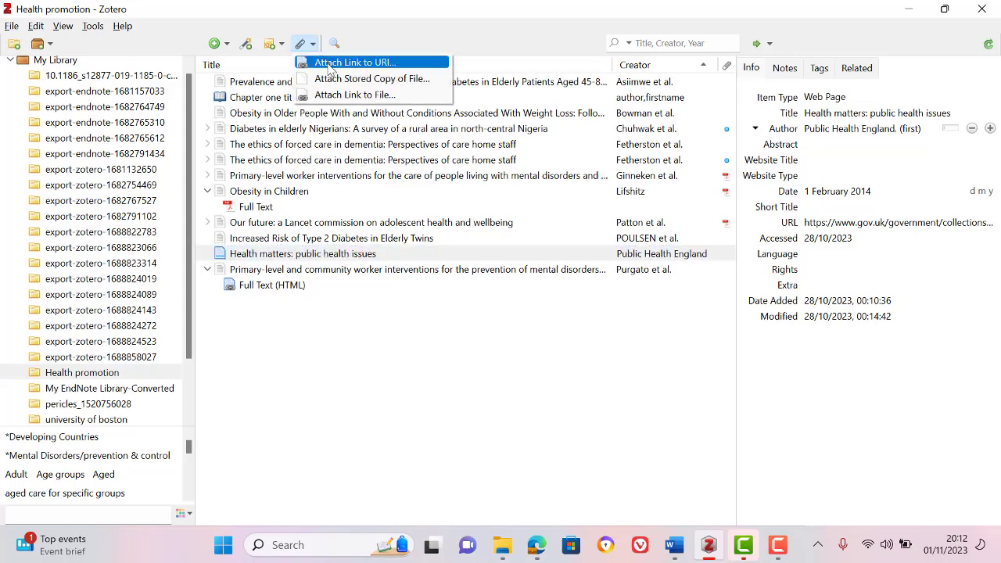
pyautogui.click(330, 65)
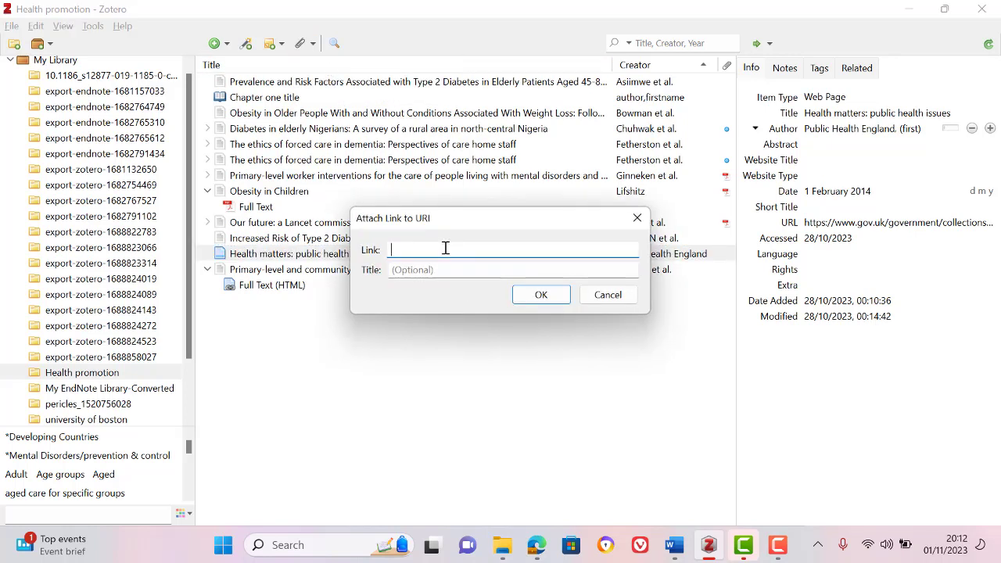
pyautogui.hotkey('ctrl', 'v')
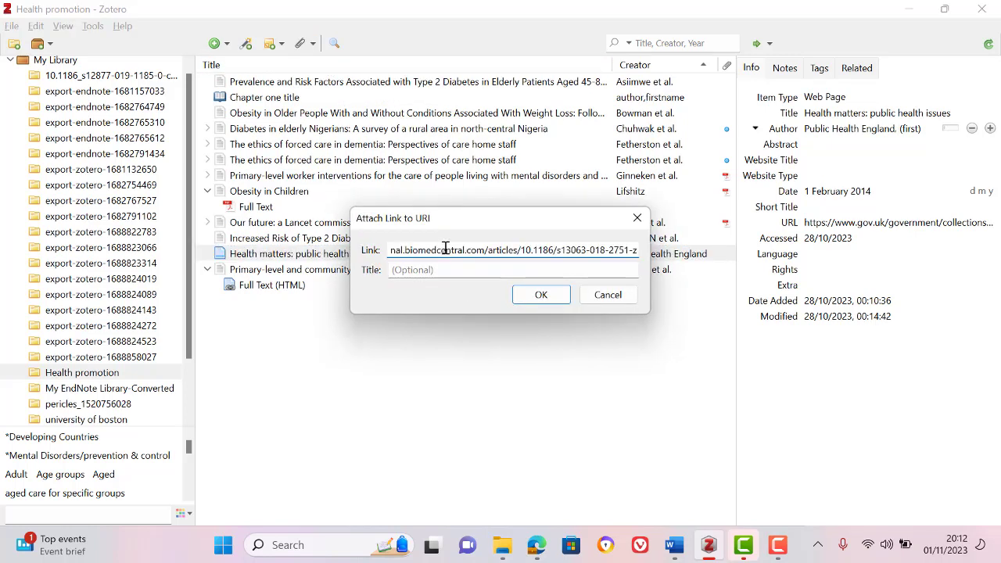
pyautogui.click(551, 291)
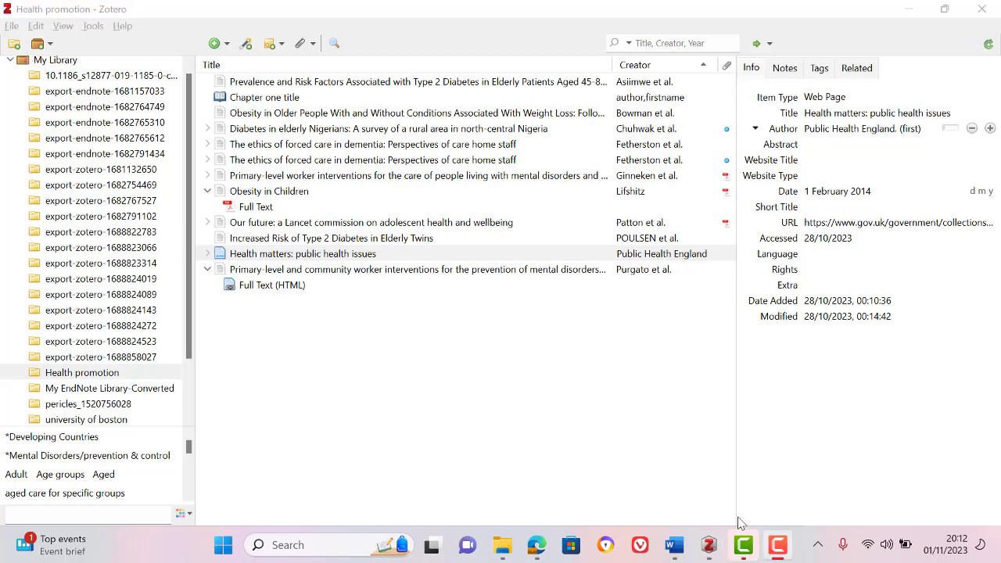
pyautogui.click(539, 548)
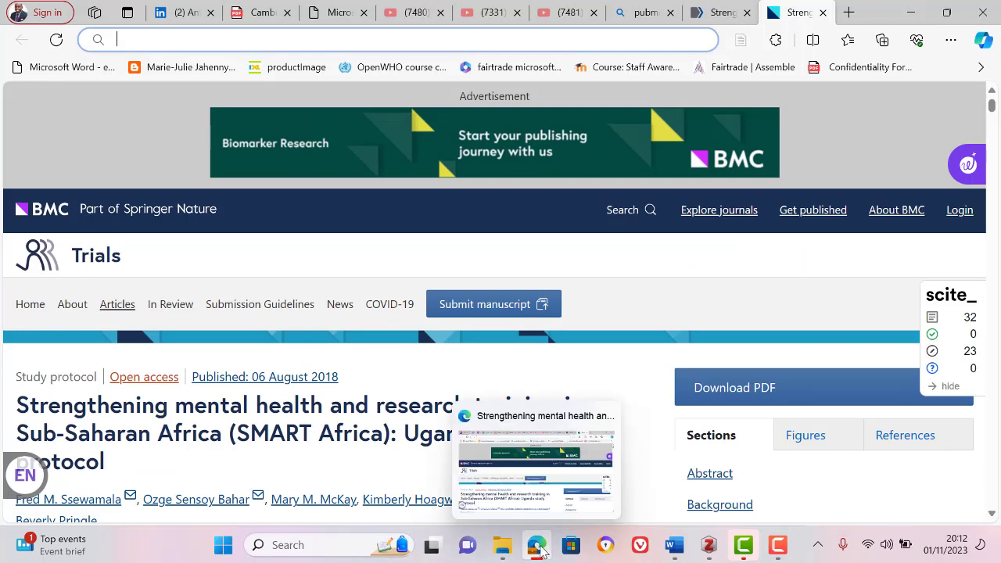
# Step: Switch to Zotero, search the Health promotion collection for "stren" and clear the search
pyautogui.click(540, 547)
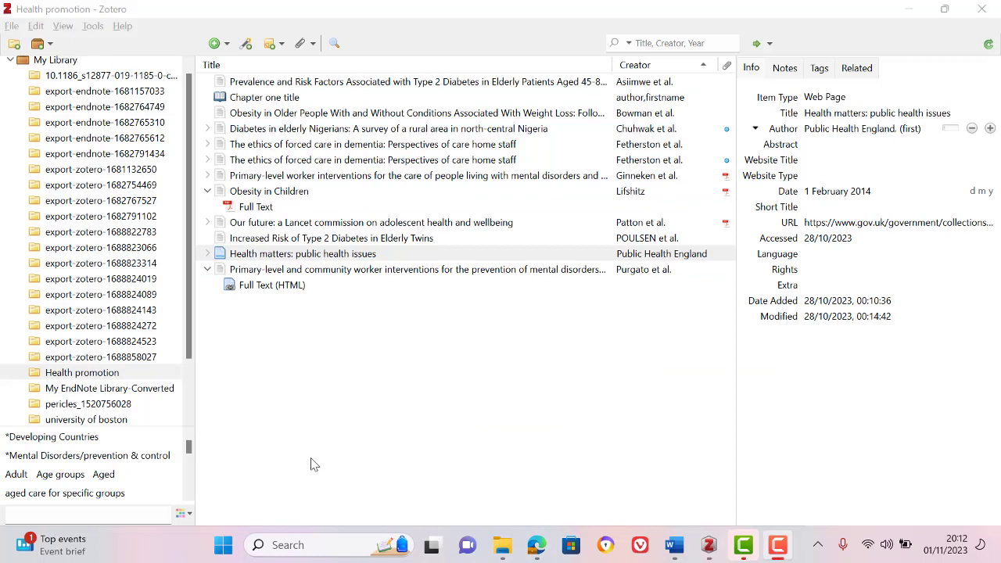
pyautogui.click(695, 45)
pyautogui.write('stren')
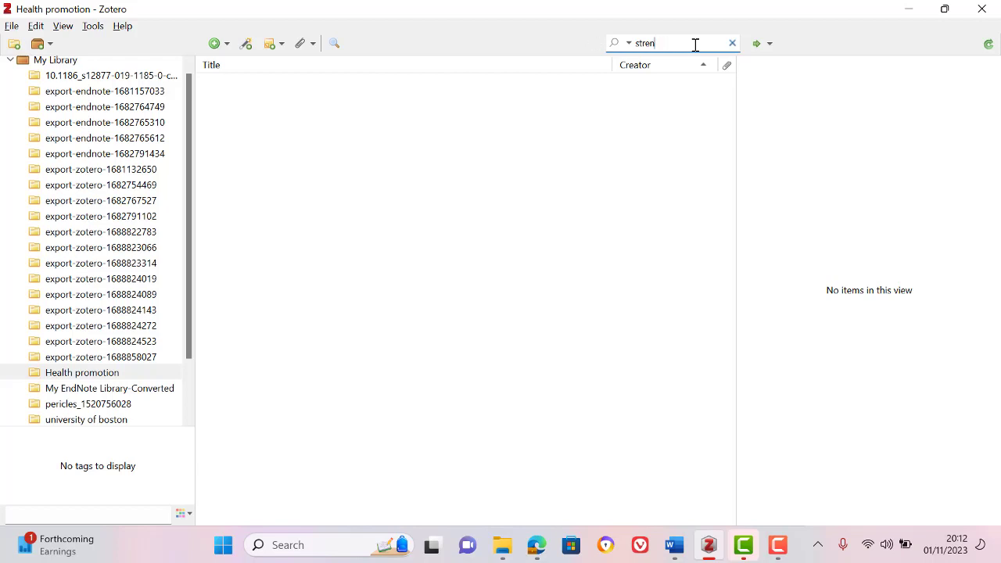
pyautogui.press('Escape')
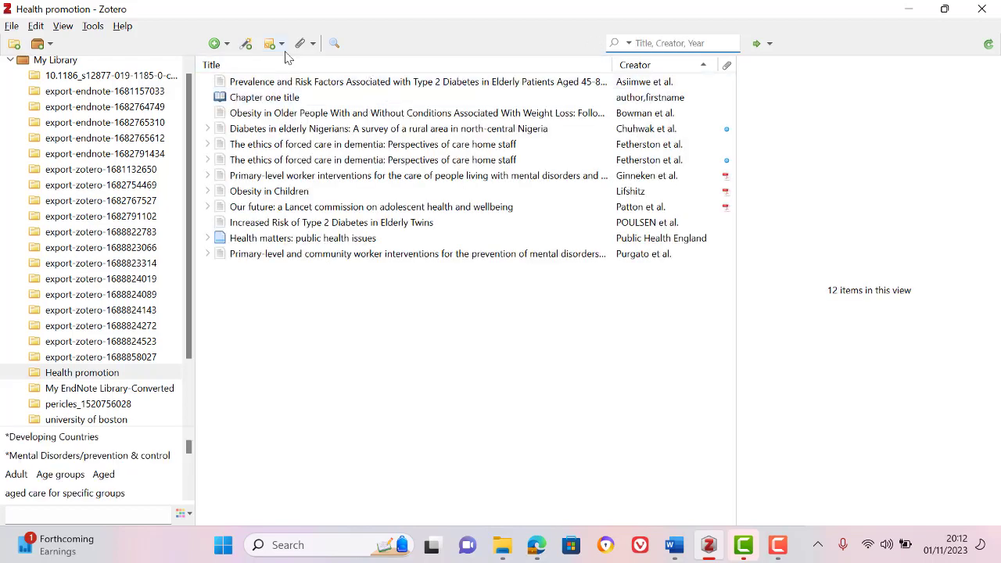
pyautogui.click(230, 44)
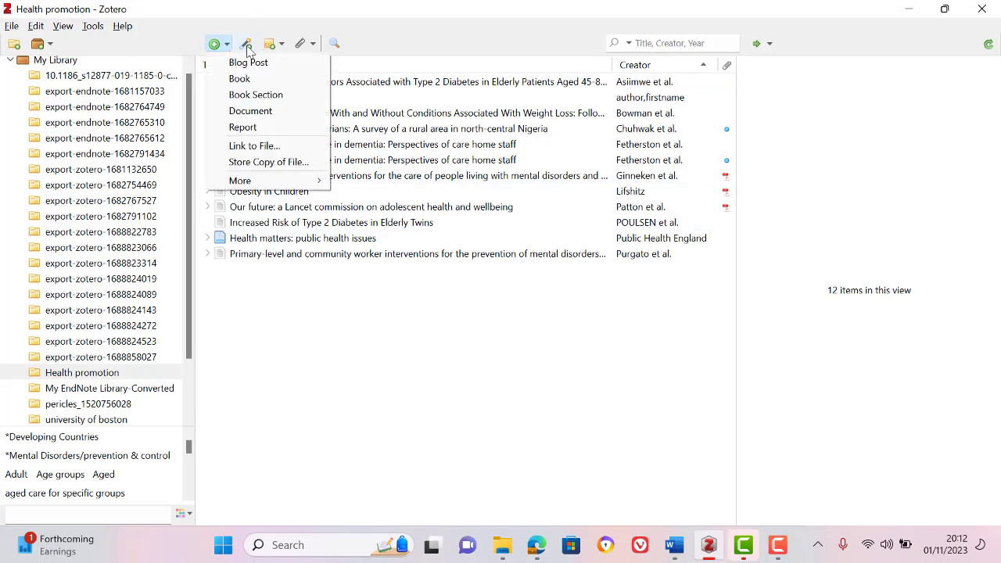
pyautogui.click(246, 46)
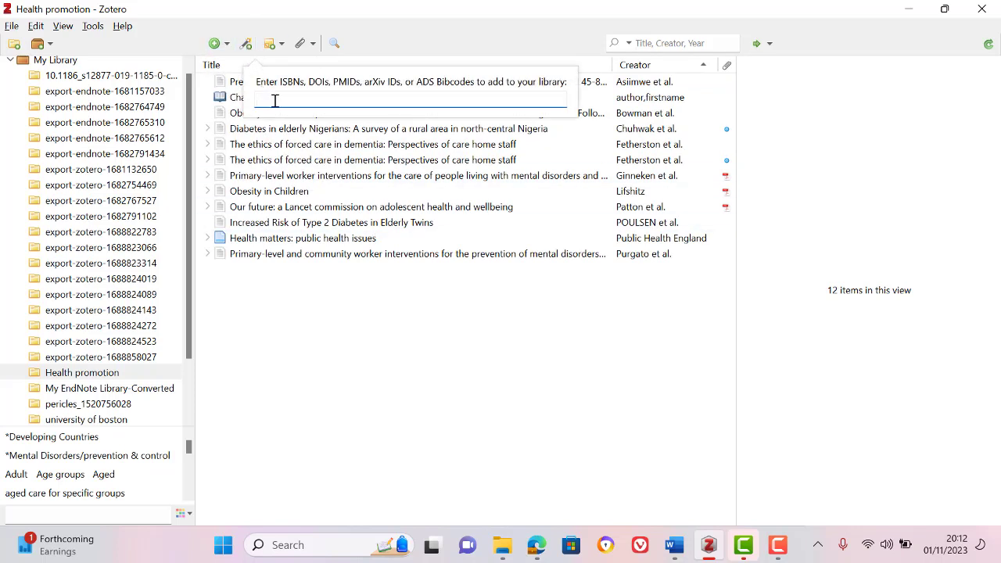
pyautogui.hotkey('ctrl', 'v')
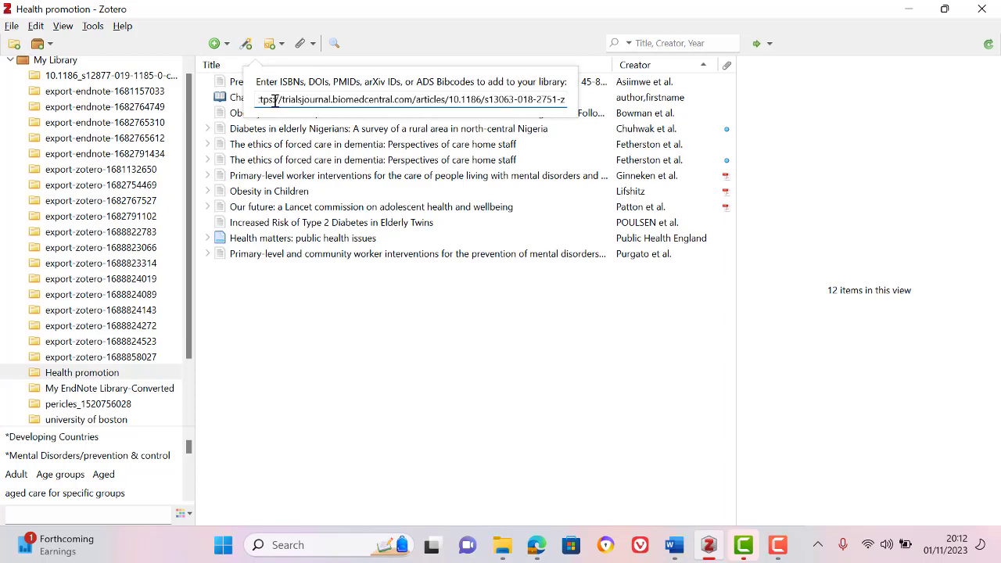
pyautogui.hotkey('ctrl', 'a')
pyautogui.press('BackSpace')
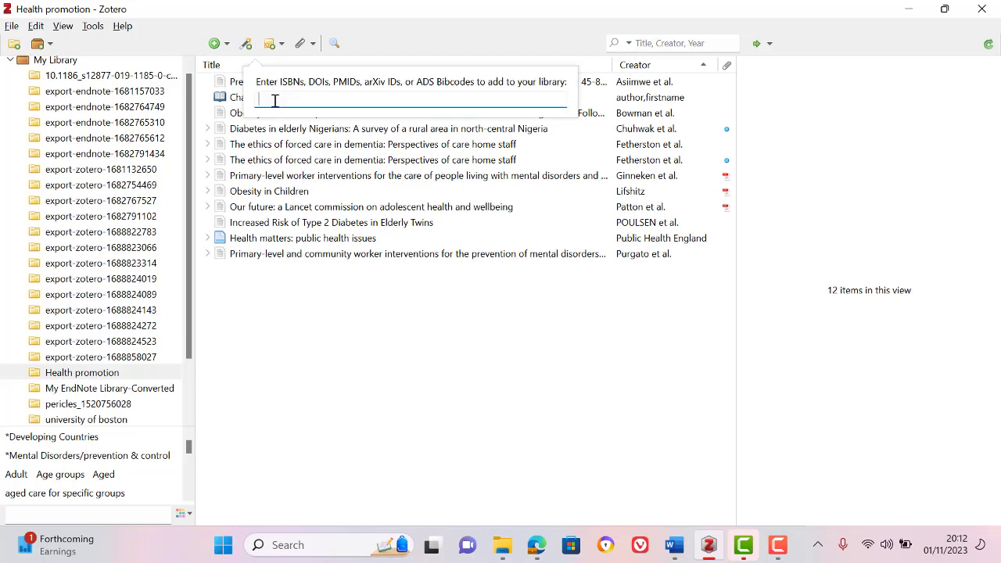
pyautogui.click(536, 545)
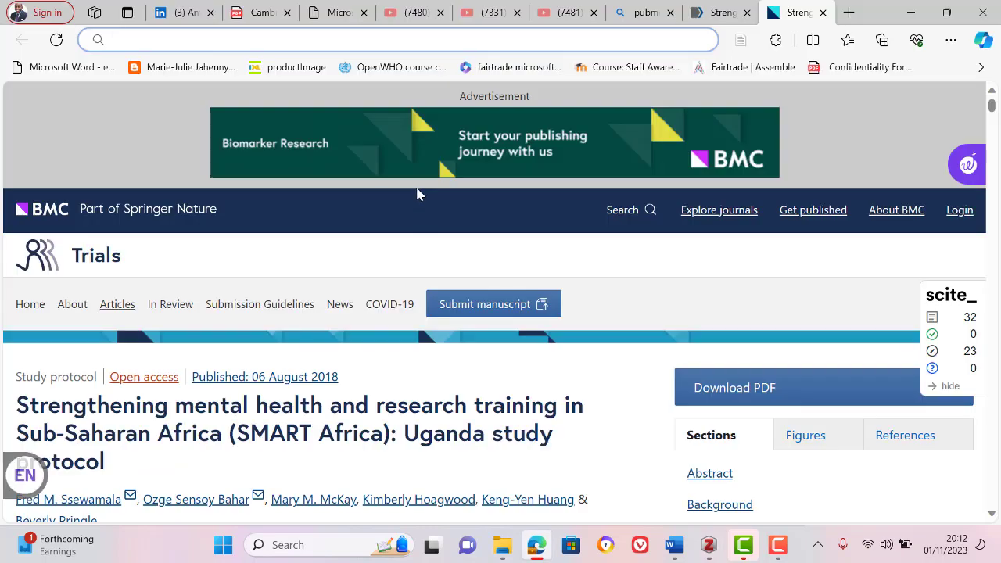
pyautogui.scroll(-3, 360, 359)
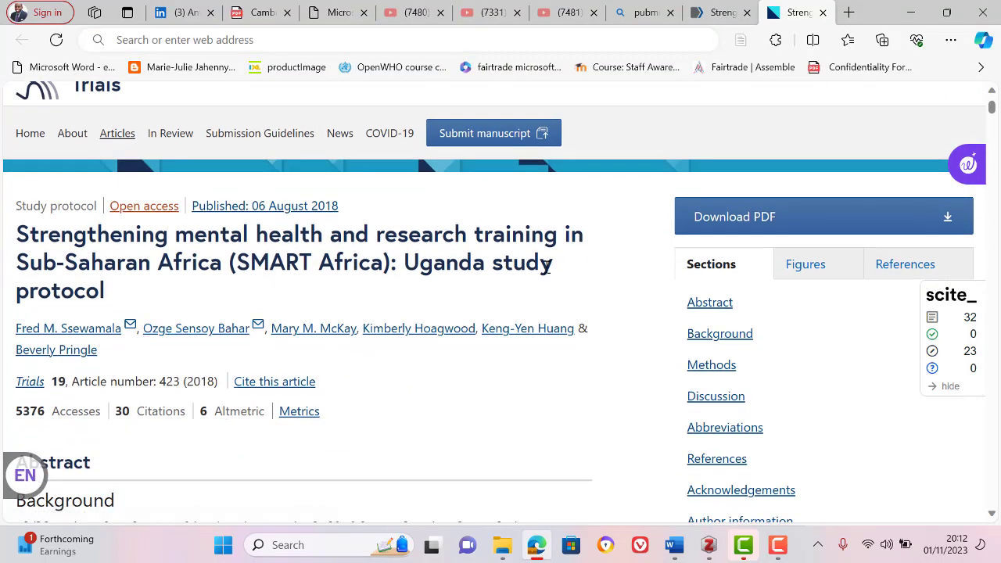
pyautogui.scroll(-4, 548, 266)
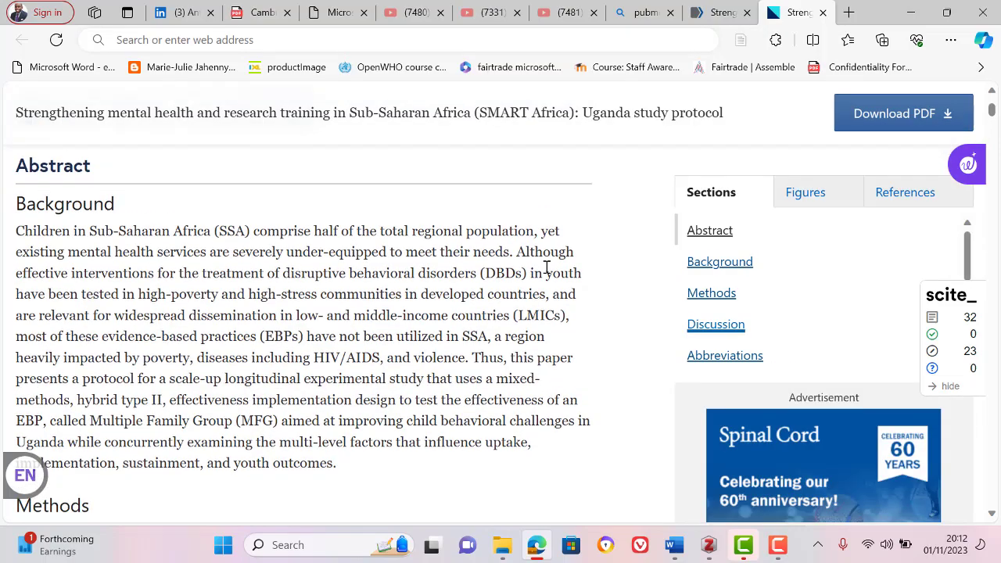
pyautogui.scroll(8, 546, 268)
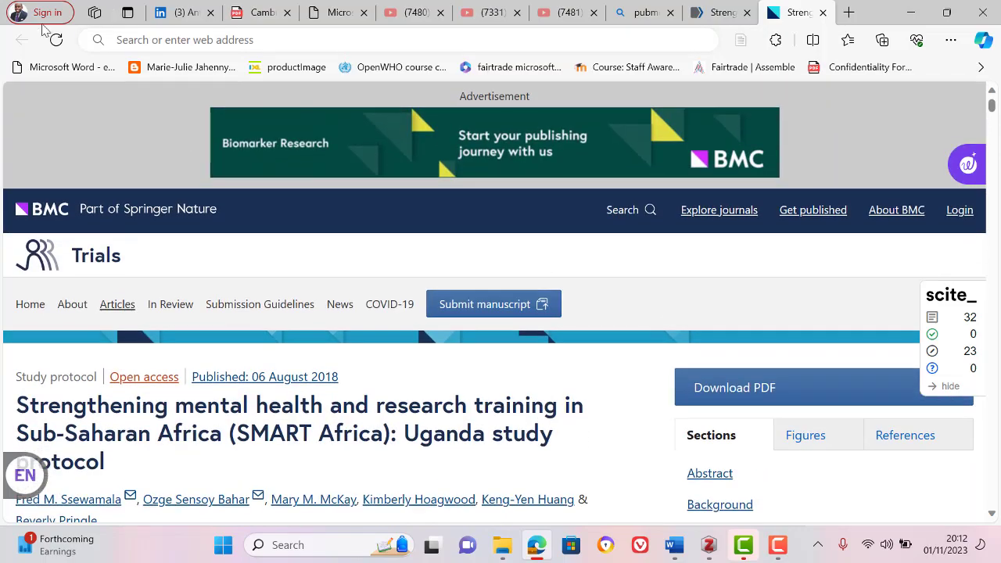
pyautogui.click(718, 14)
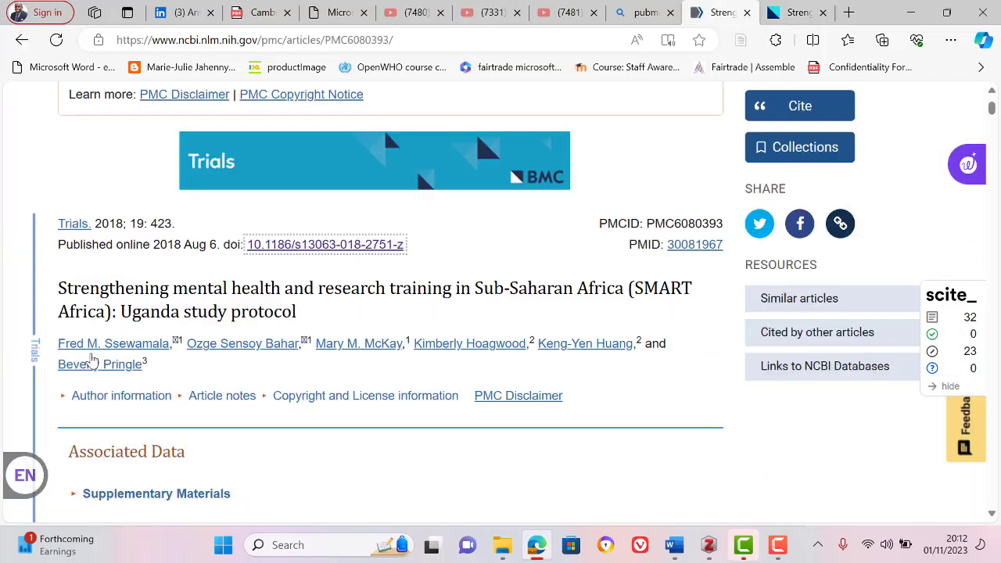
pyautogui.click(421, 248)
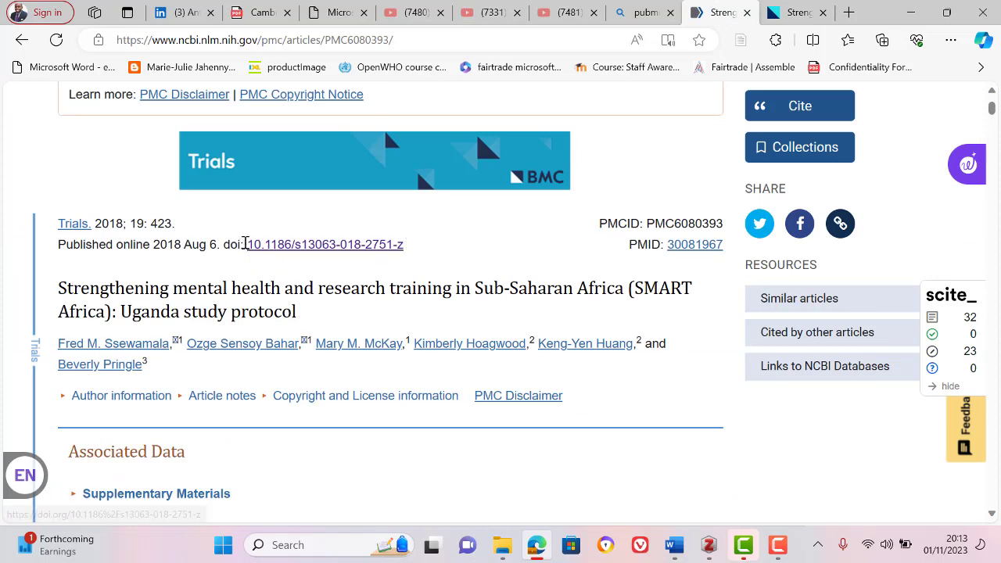
pyautogui.moveTo(245, 243); pyautogui.dragTo(404, 244)
pyautogui.hotkey('ctrl', 'c')
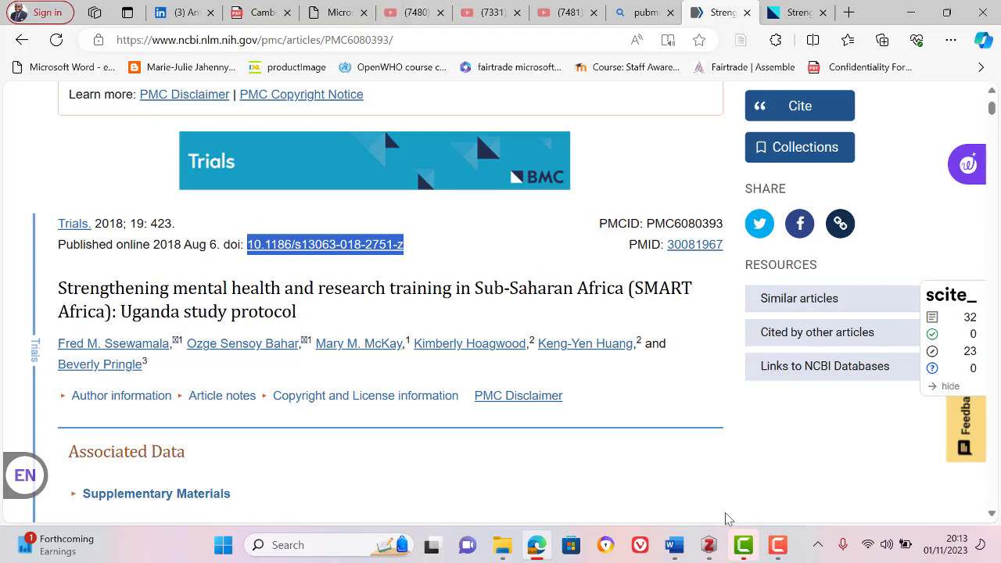
# Step: Switch to Zotero and add the article to the Health promotion collection by its copied DOI identifier
pyautogui.click(709, 548)
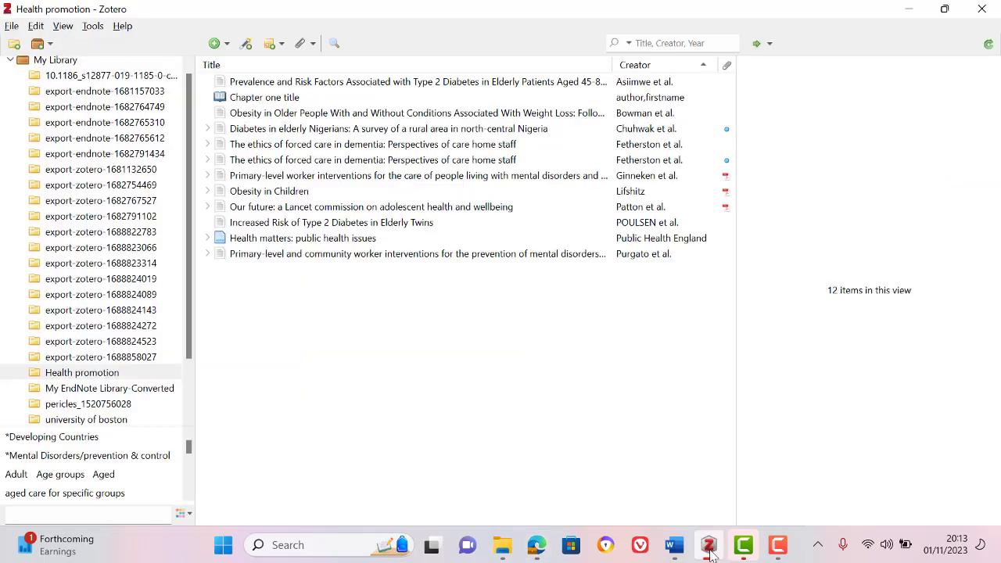
pyautogui.click(247, 45)
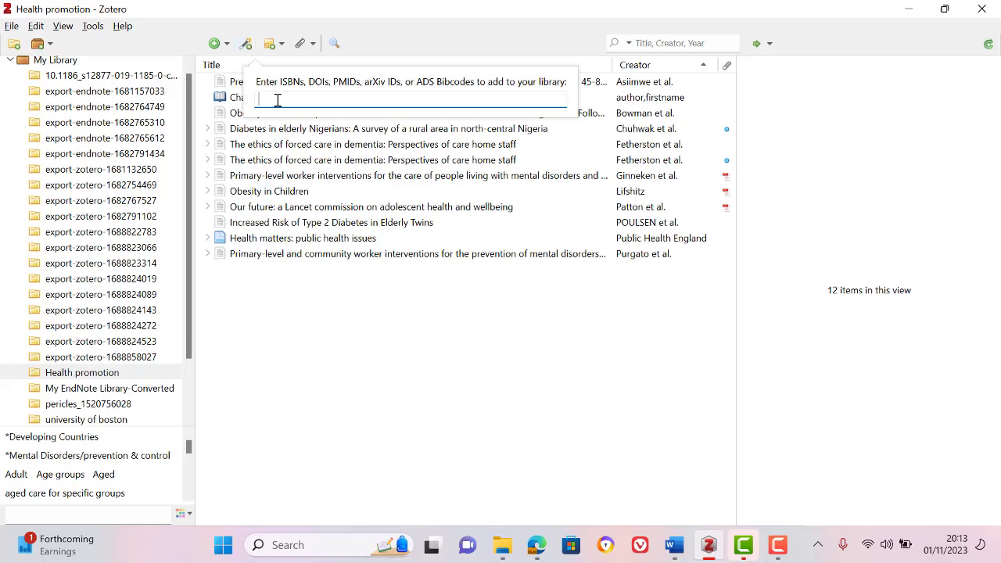
pyautogui.hotkey('ctrl', 'v')
pyautogui.press('Return')
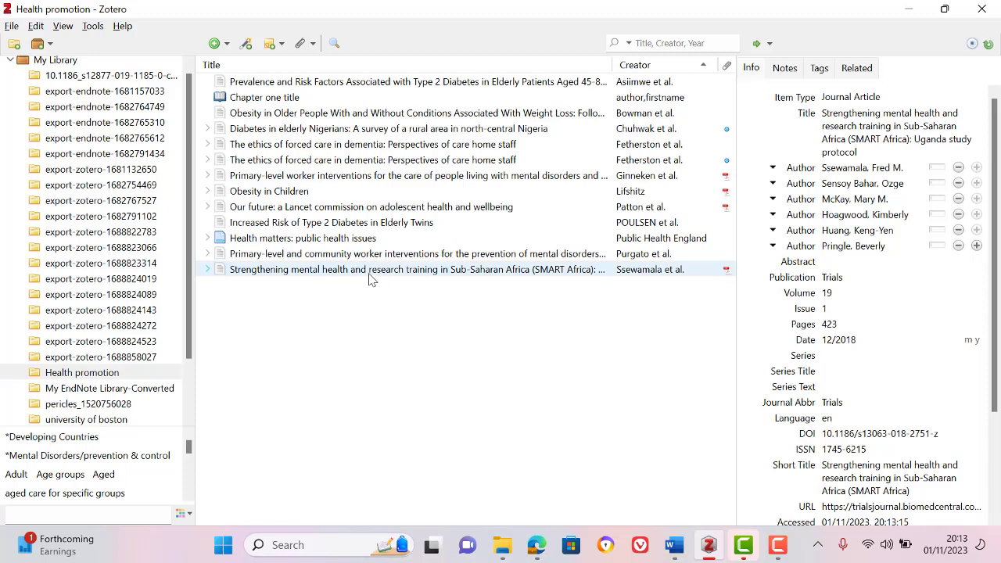
# Step: Switch to Document1 in Word and start a new line below the Obesity citation
pyautogui.moveTo(683, 554)
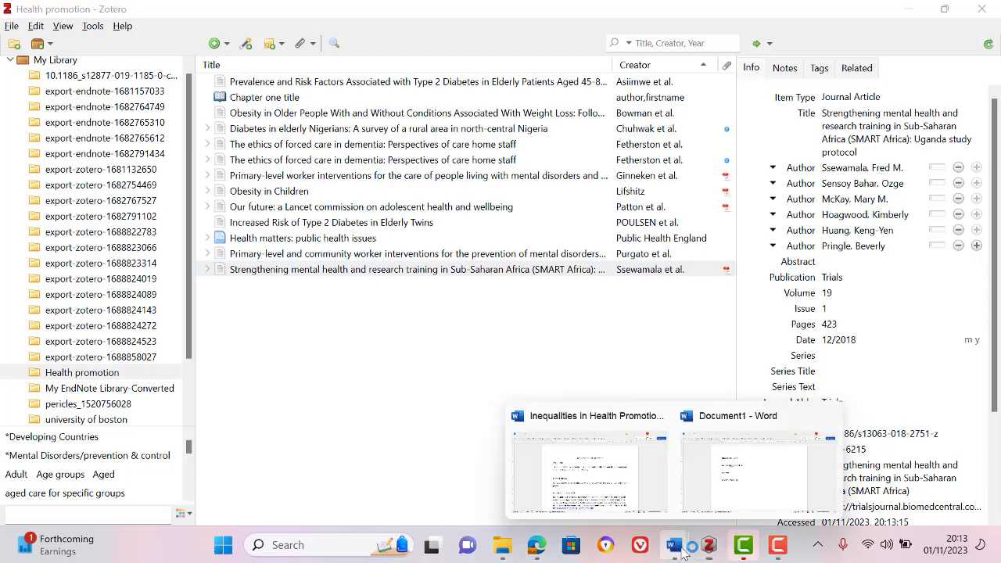
pyautogui.click(744, 484)
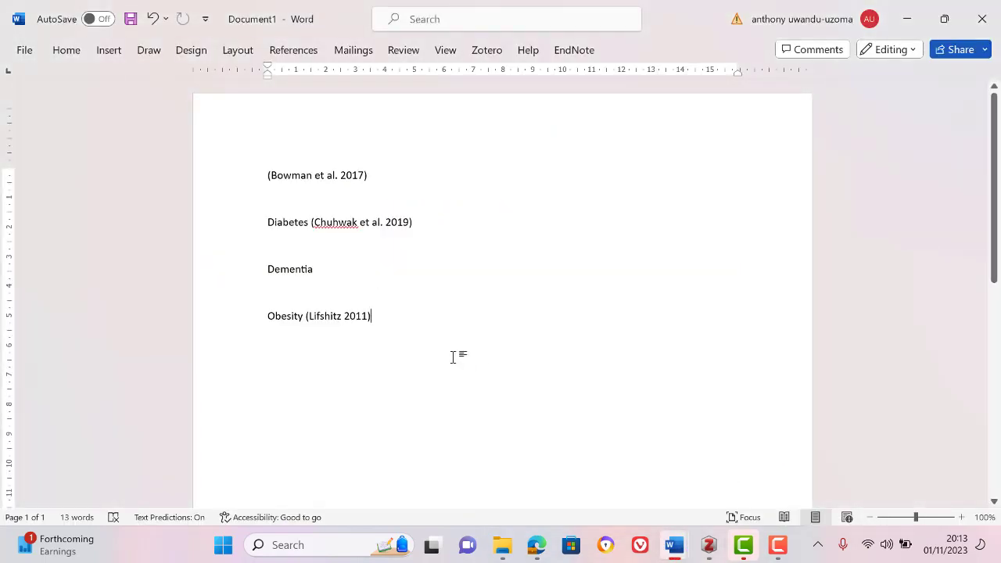
pyautogui.press('Return')
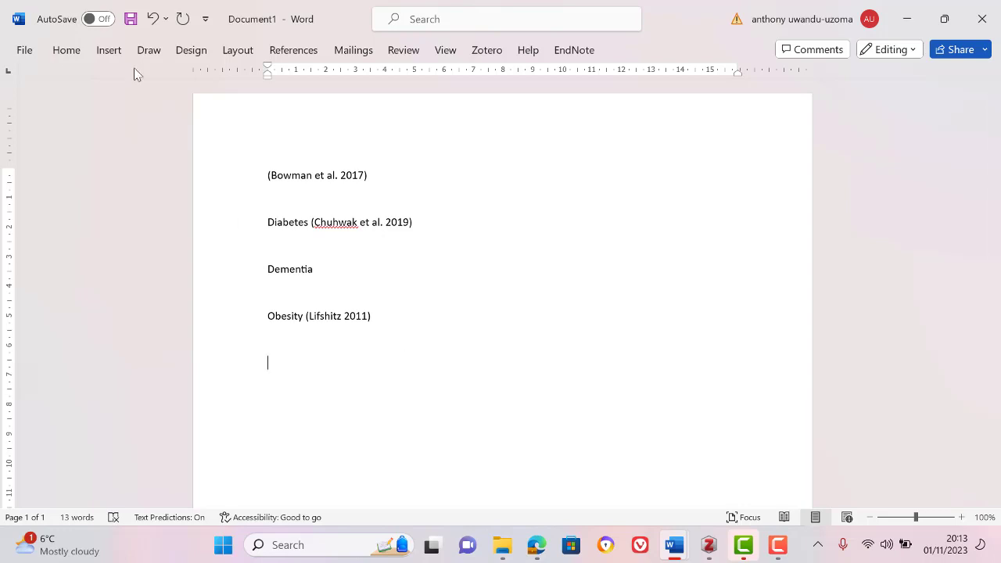
# Step: Insert a Zotero citation on the new line, searching for "strengthening mental" and choosing the 2018 Trials article on SMART Africa
pyautogui.click(483, 50)
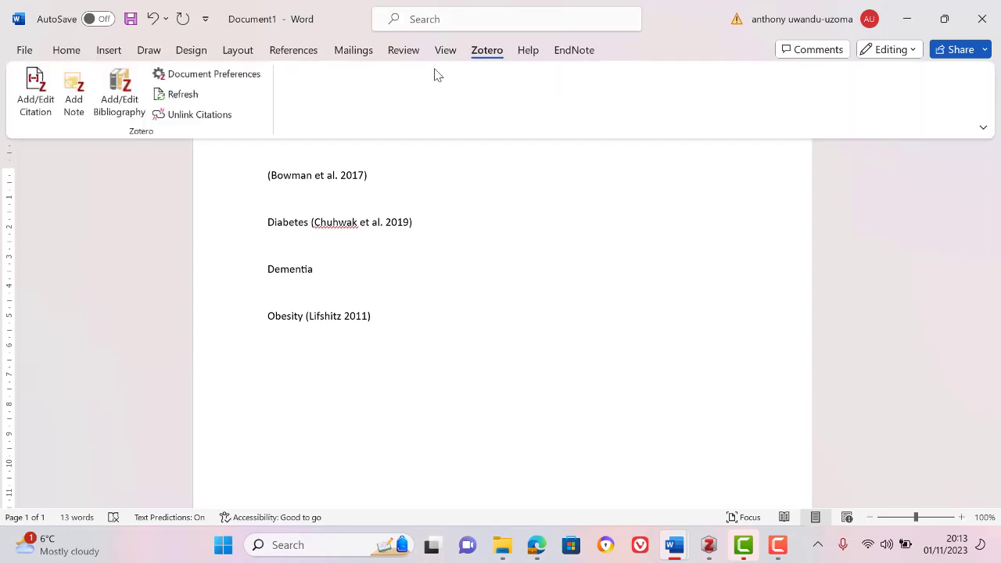
pyautogui.click(34, 102)
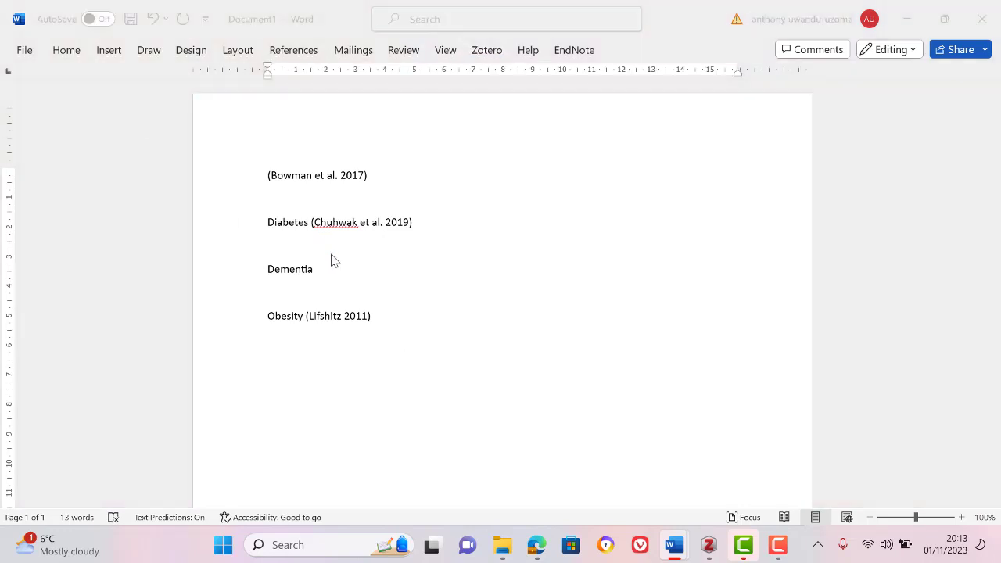
pyautogui.write('strengh')
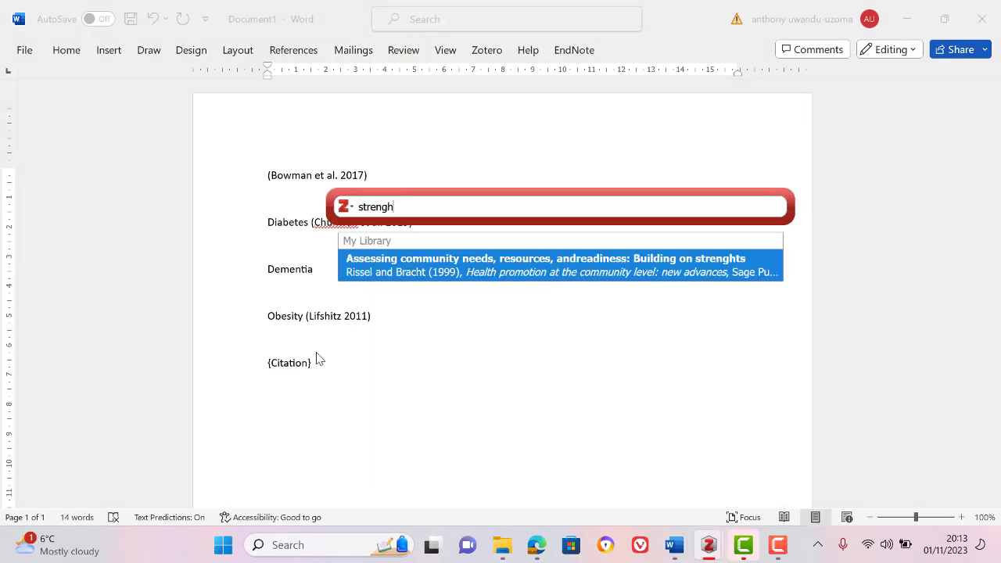
pyautogui.press('BackSpace')
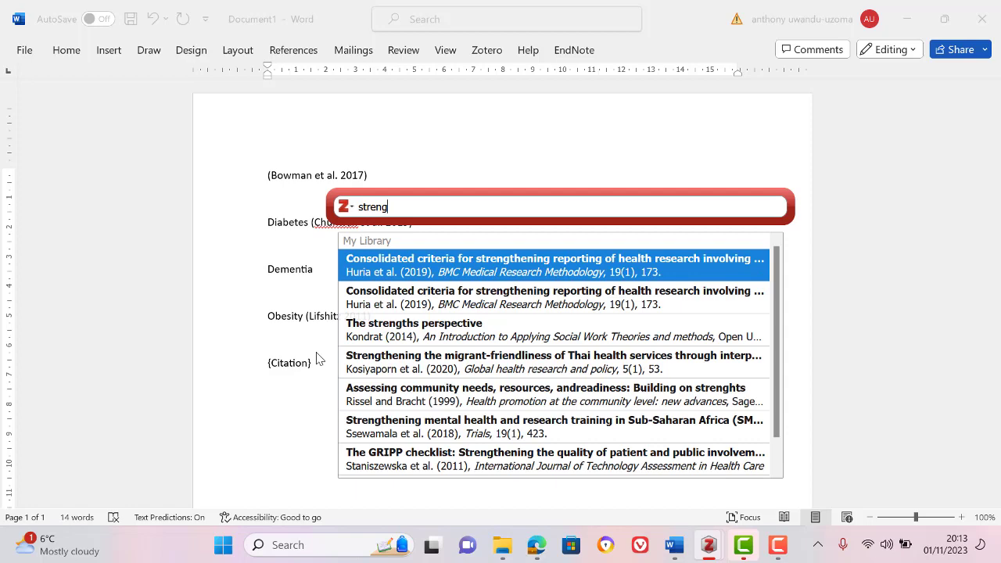
pyautogui.write('ht')
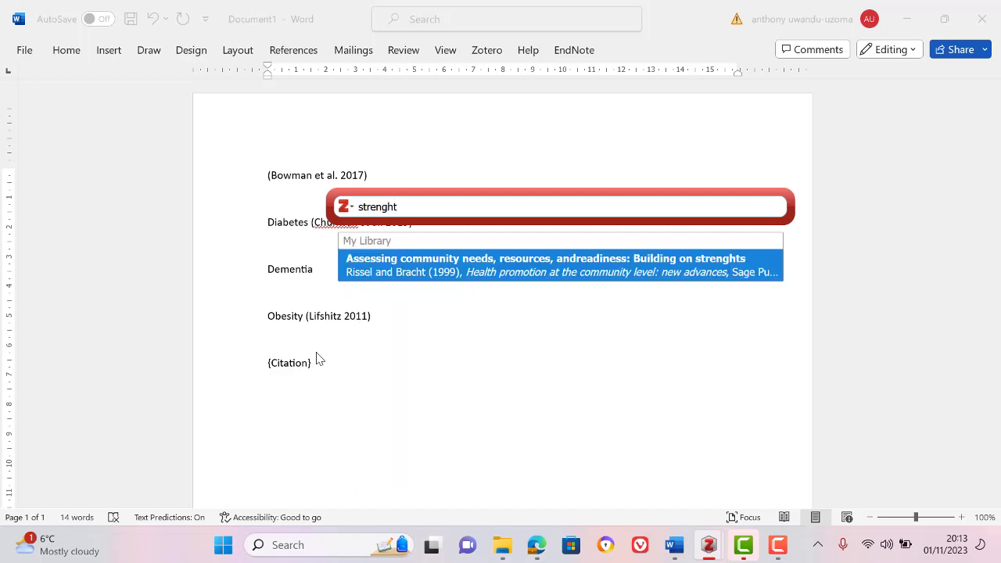
pyautogui.press('BackSpace')
pyautogui.press('BackSpace')
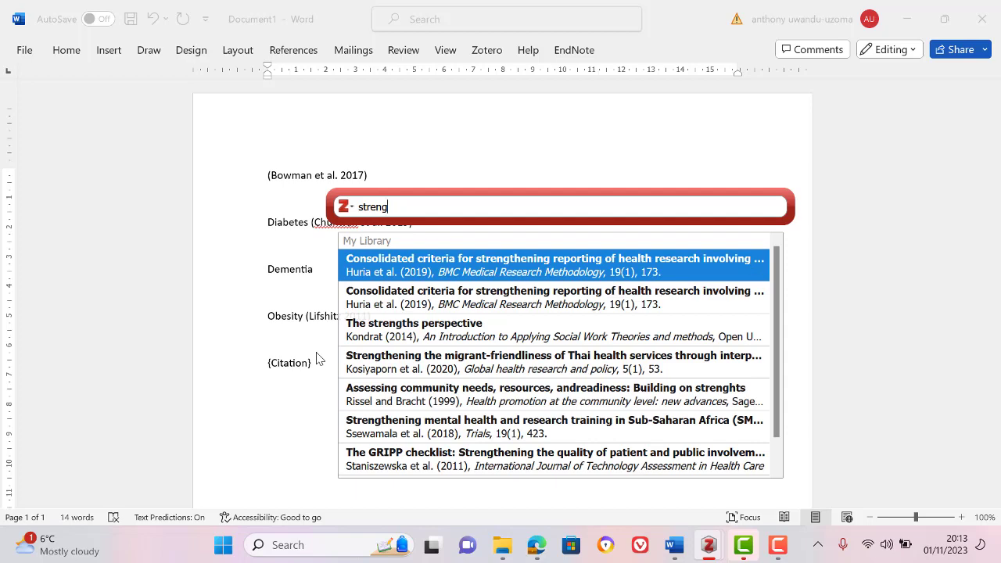
pyautogui.write('thening')
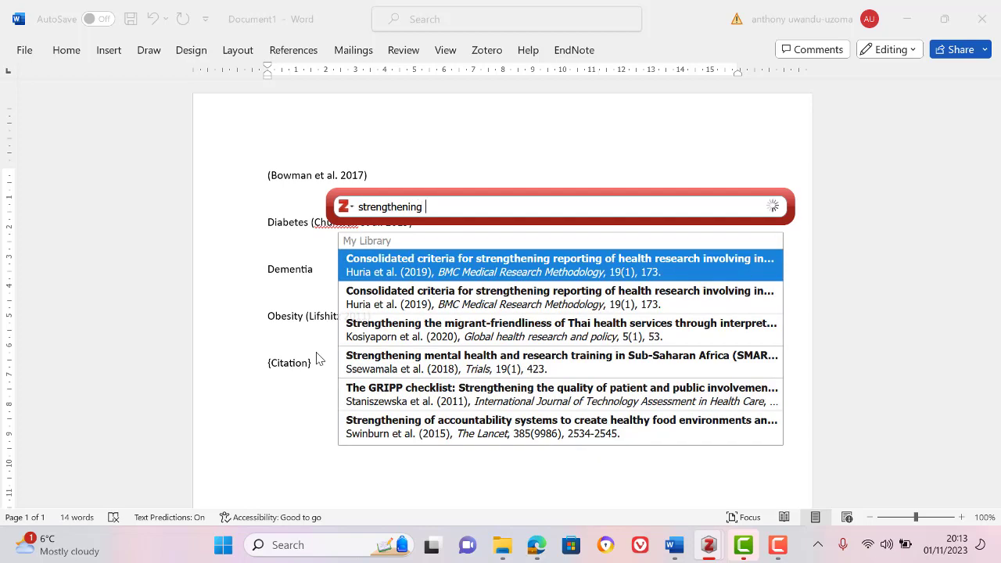
pyautogui.write(' meant')
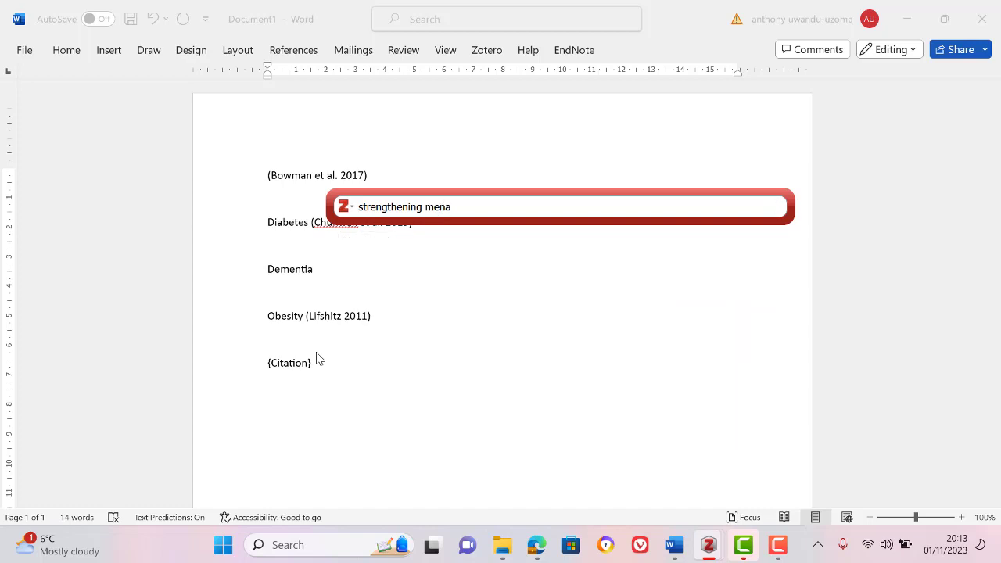
pyautogui.write('al')
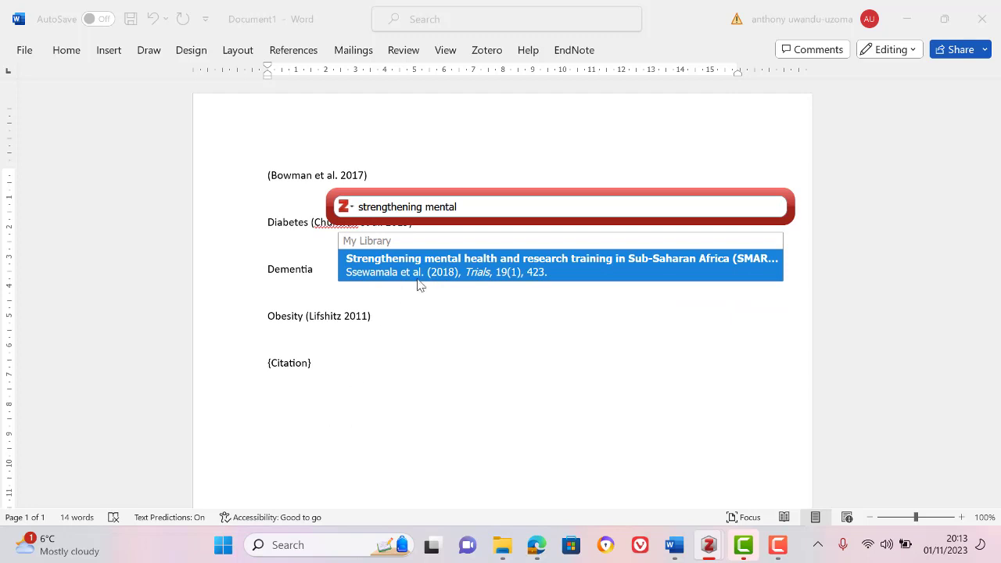
pyautogui.click(443, 263)
pyautogui.press('Return')
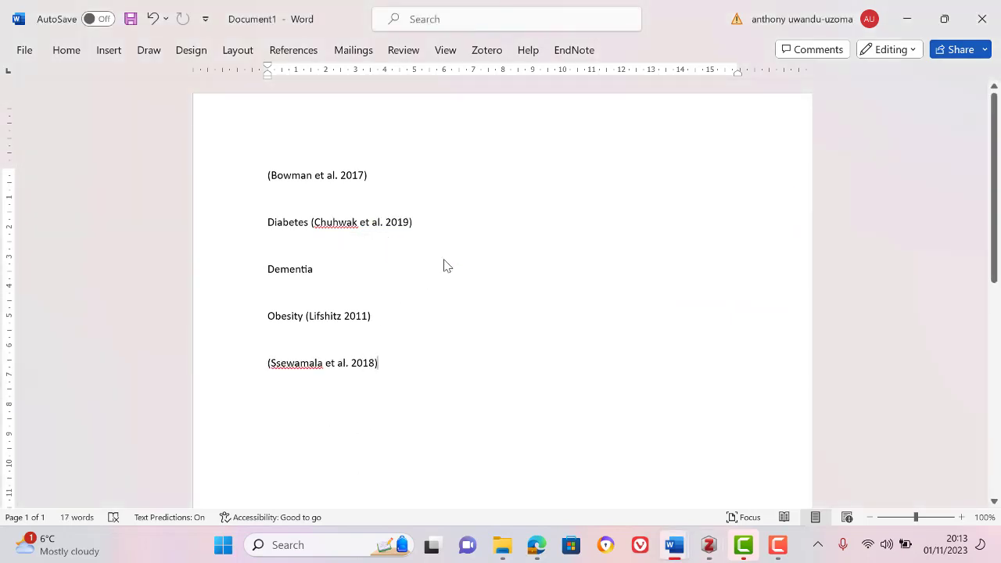
# Step: Switch to the browser, search Bing for "web of science" in the PubMed Central search tab and open the Web of Science site
pyautogui.click(536, 549)
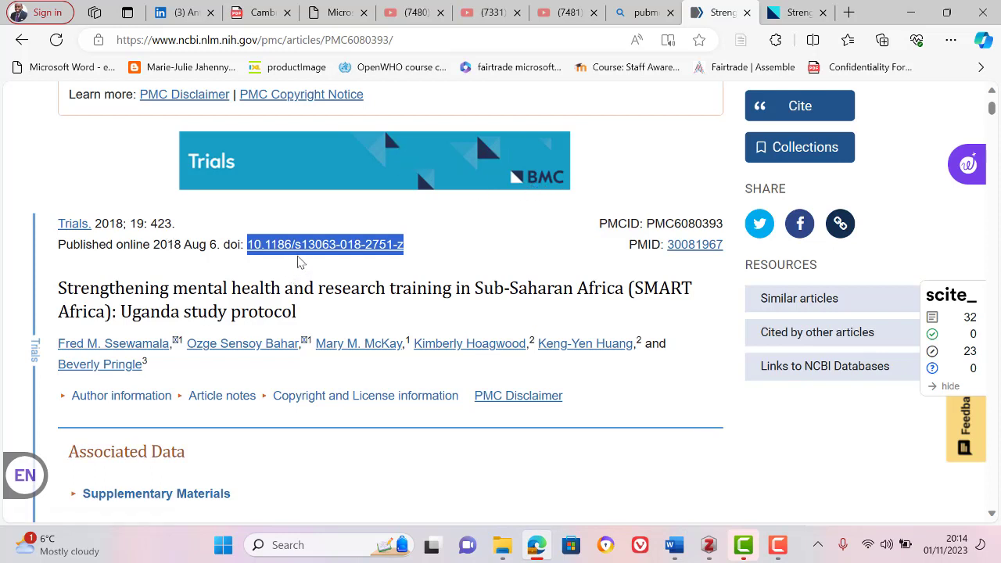
pyautogui.click(452, 264)
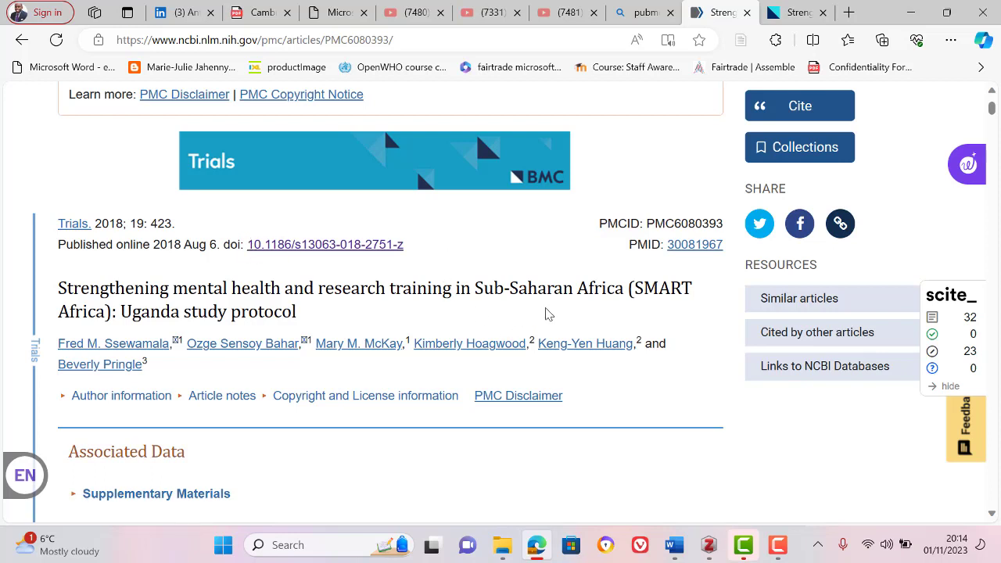
pyautogui.click(644, 12)
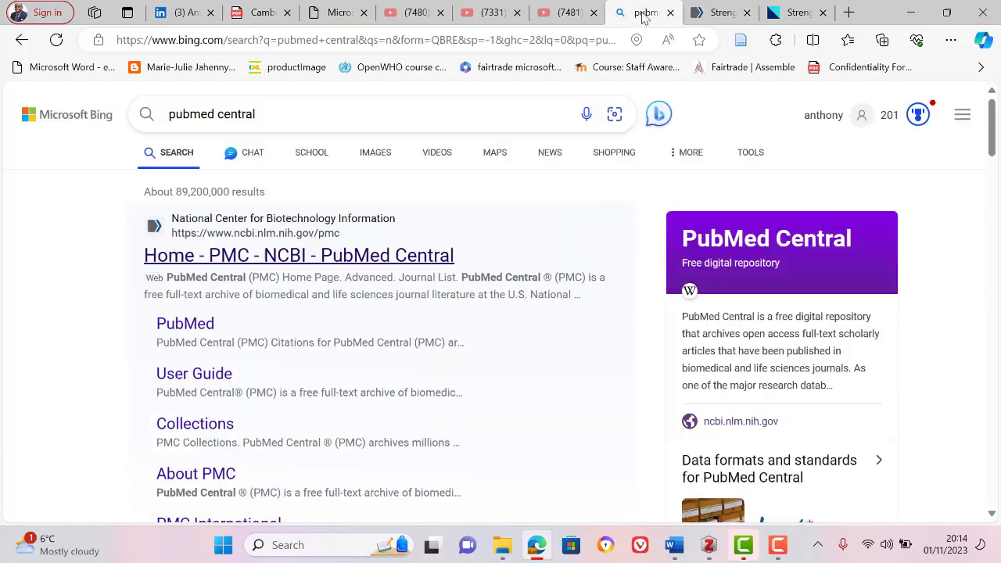
pyautogui.click(274, 102)
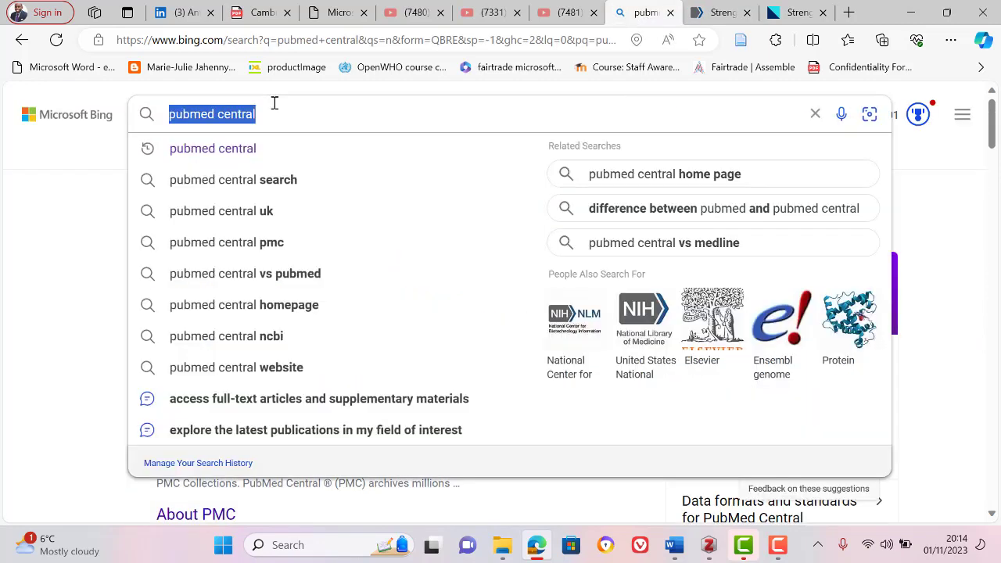
pyautogui.write('weba')
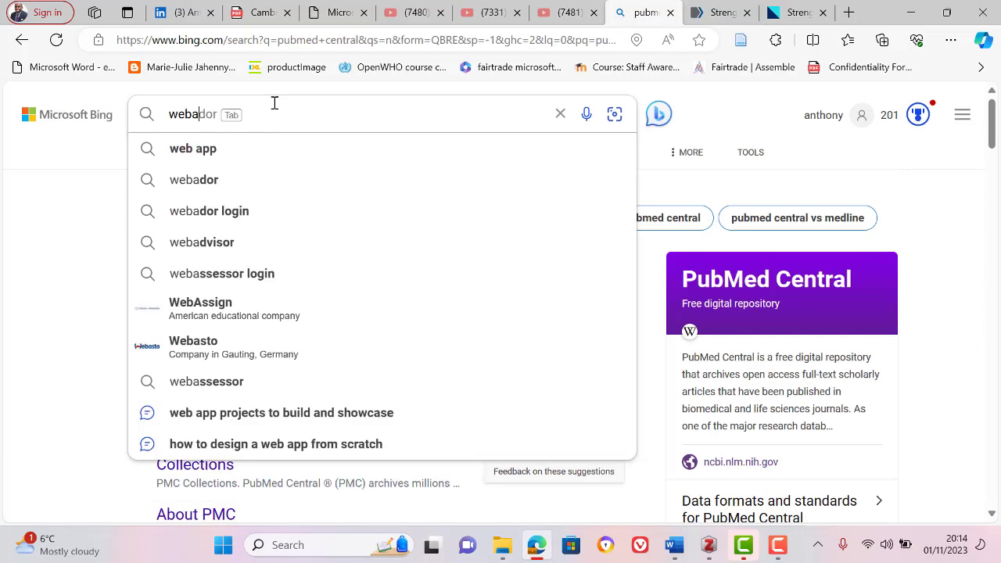
pyautogui.press('BackSpace')
pyautogui.write('of science')
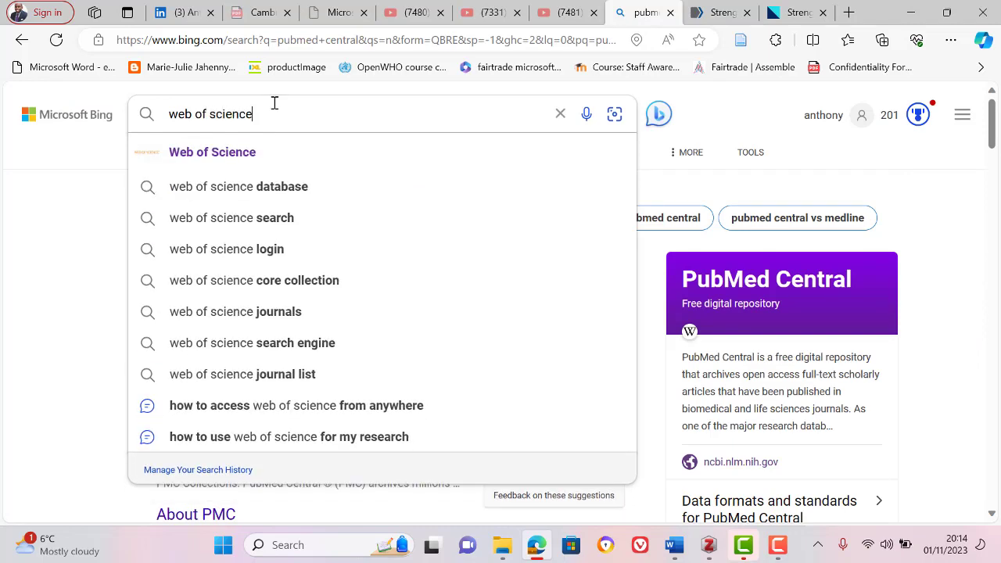
pyautogui.press('Return')
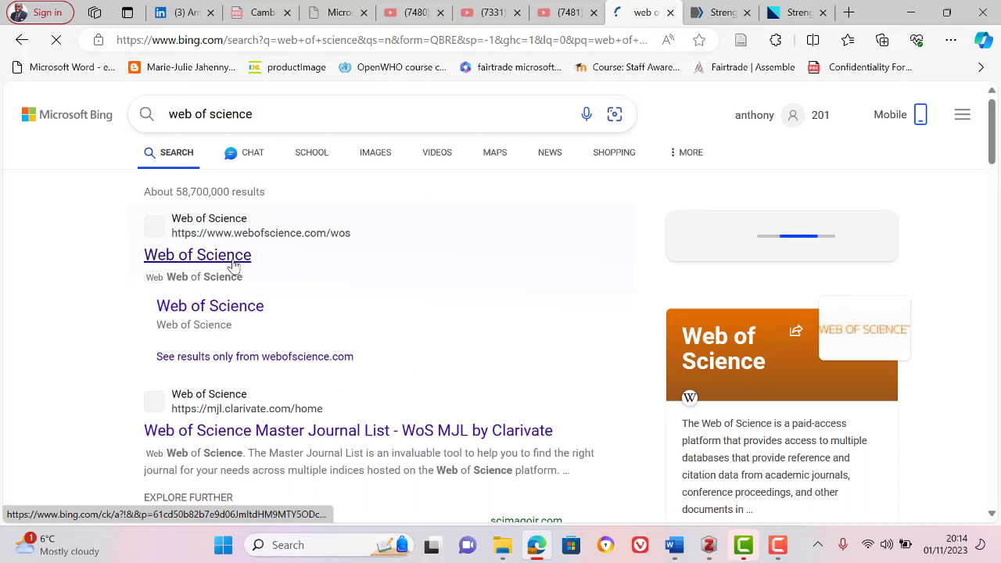
pyautogui.click(235, 266)
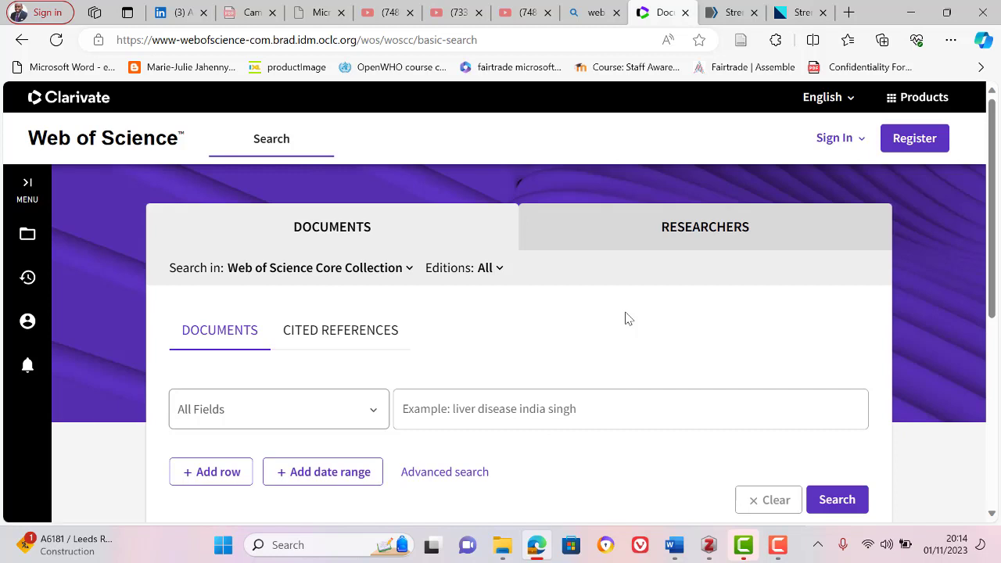
# Step: Enter "tooth decay" in quotation marks as the first search term and add an Or row for "tooth ache", also in quotation marks
pyautogui.scroll(-2, 626, 319)
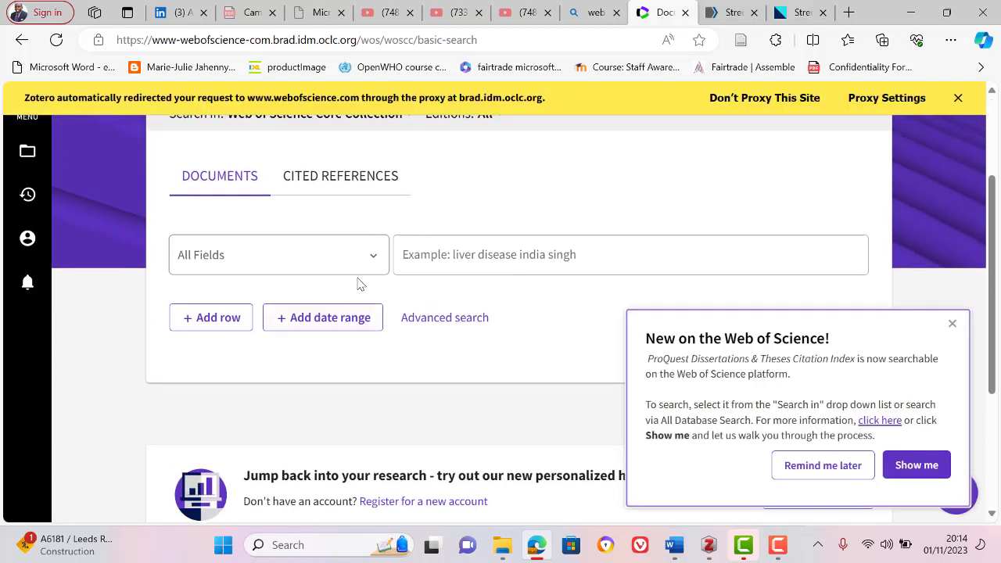
pyautogui.click(417, 258)
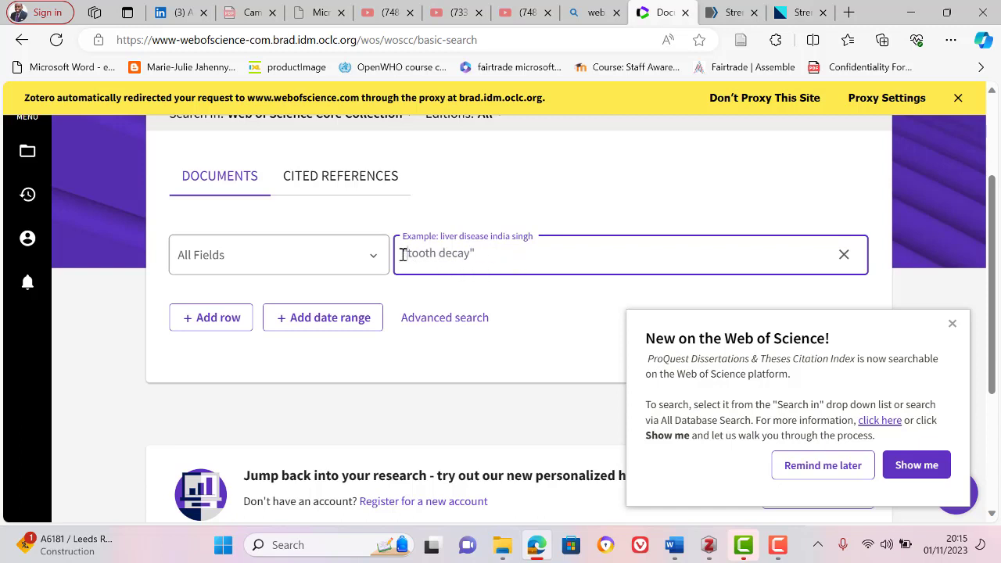
pyautogui.click(218, 323)
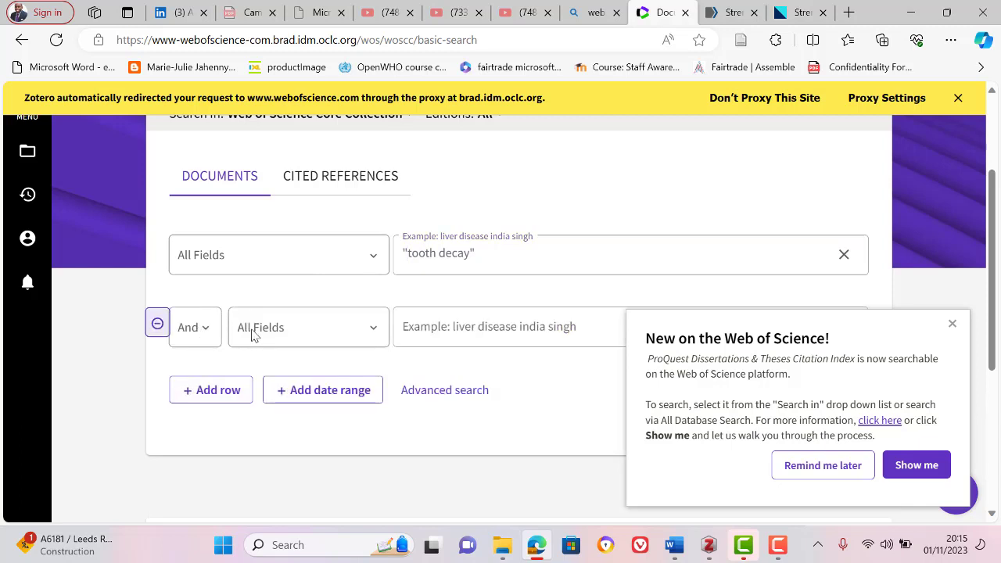
pyautogui.click(157, 323)
pyautogui.click(197, 323)
pyautogui.click(199, 330)
pyautogui.click(189, 353)
pyautogui.click(445, 327)
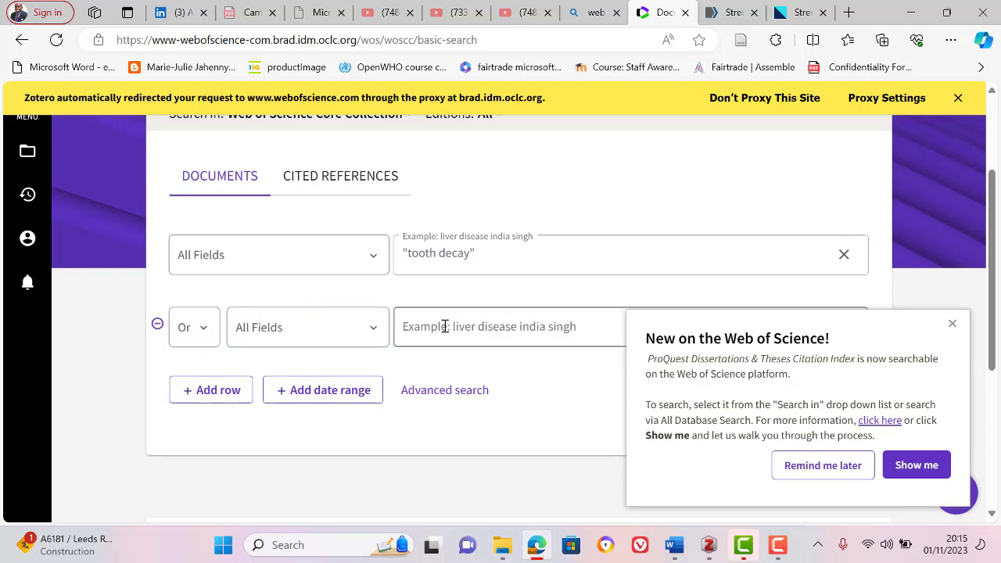
pyautogui.write('"tooth ache')
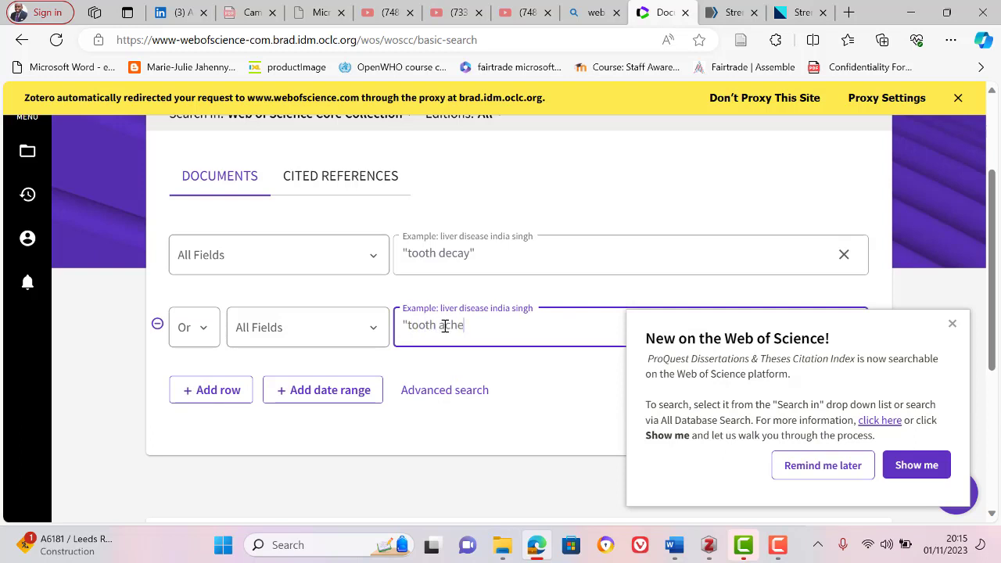
# Step: Add a third search row joined with And, containing the term children in All Fields
pyautogui.click(206, 392)
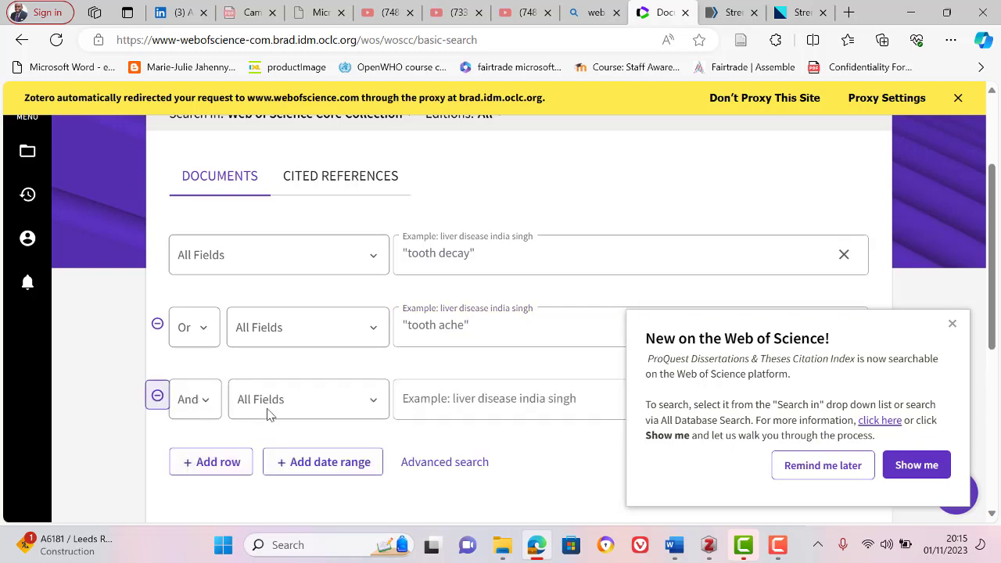
pyautogui.click(453, 403)
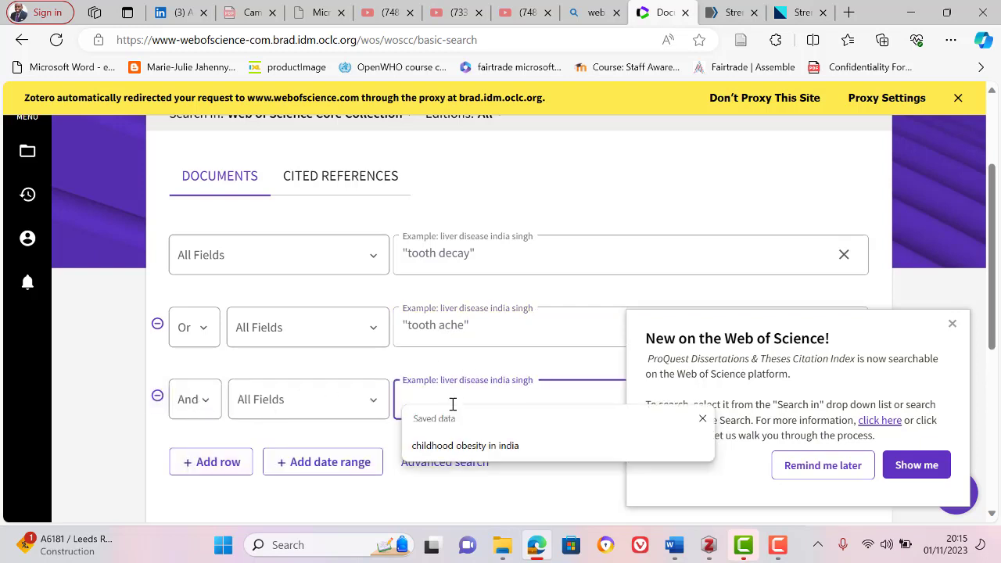
pyautogui.write('c')
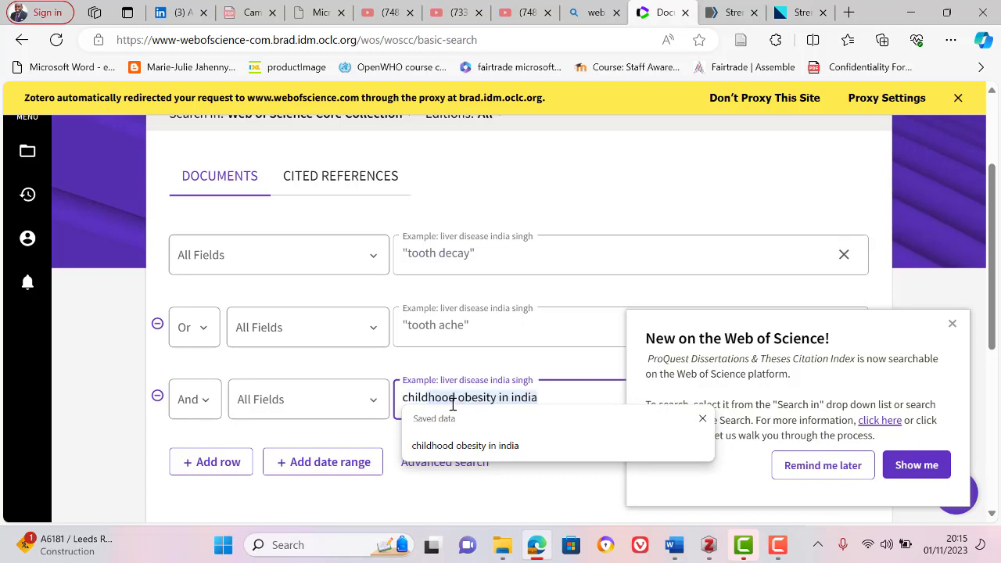
pyautogui.write('hildren')
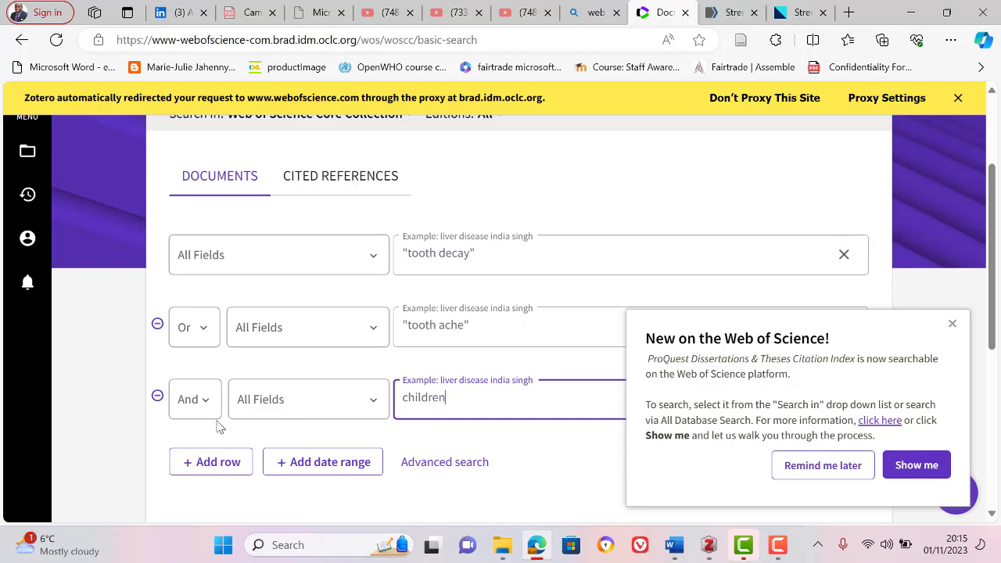
# Step: Add an And row with the term experiences and dismiss the "New on the Web of Science!" notice
pyautogui.click(233, 464)
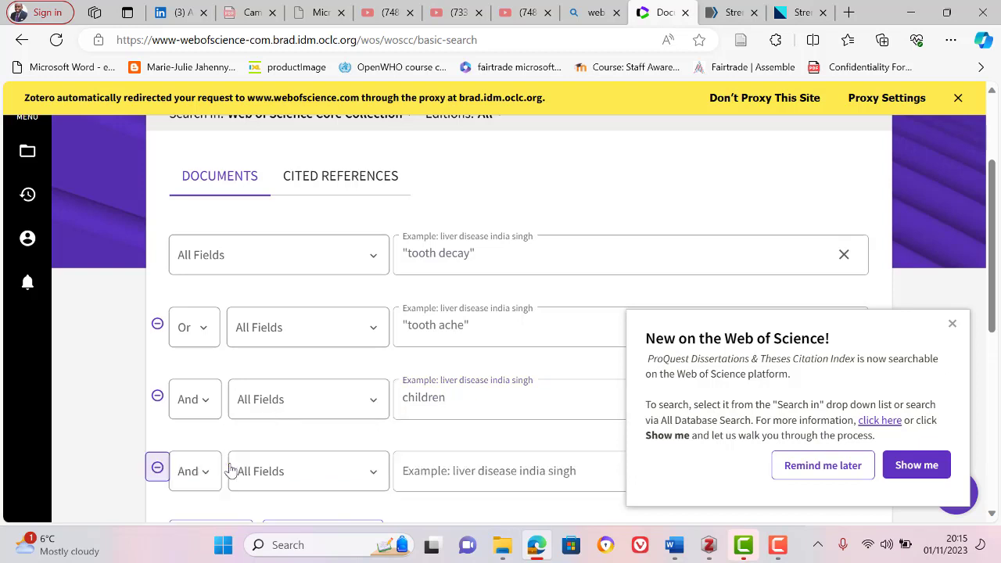
pyautogui.scroll(-2, 570, 280)
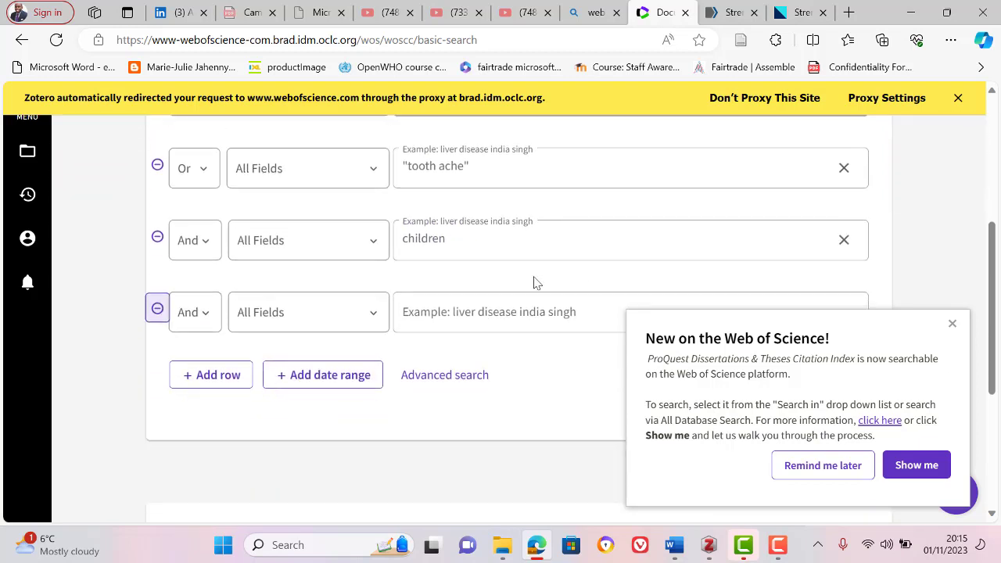
pyautogui.click(451, 306)
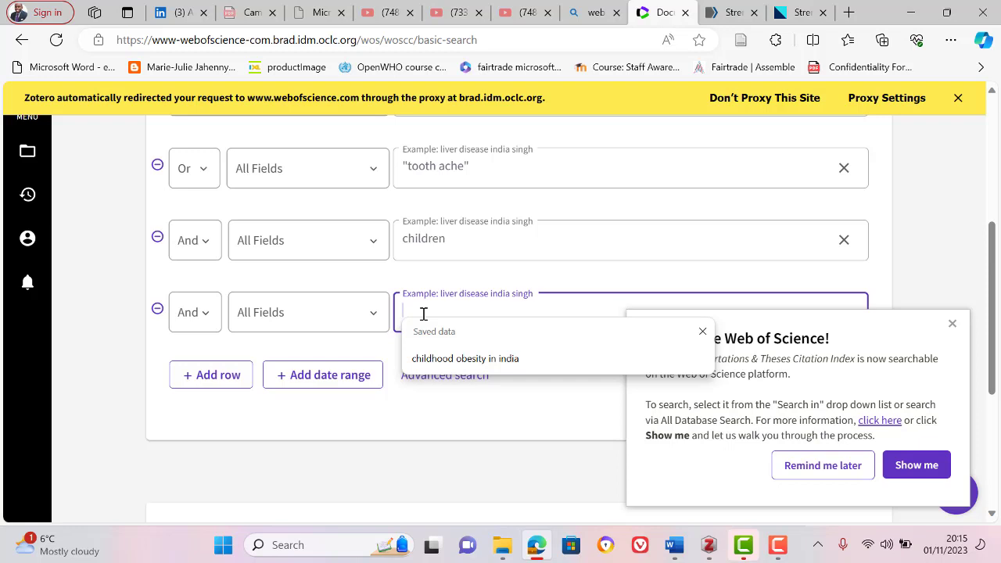
pyautogui.write('mo')
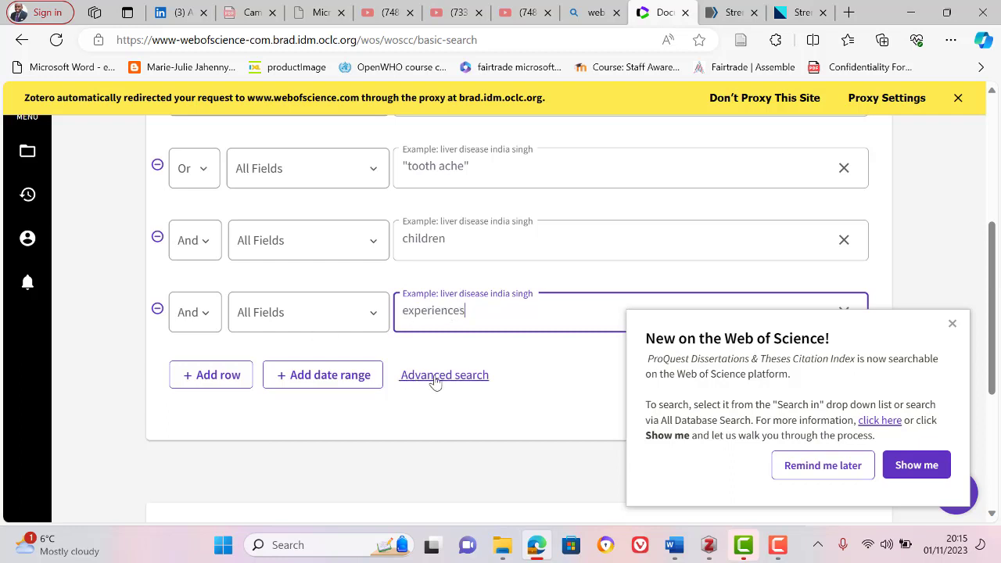
pyautogui.click(952, 331)
pyautogui.click(952, 324)
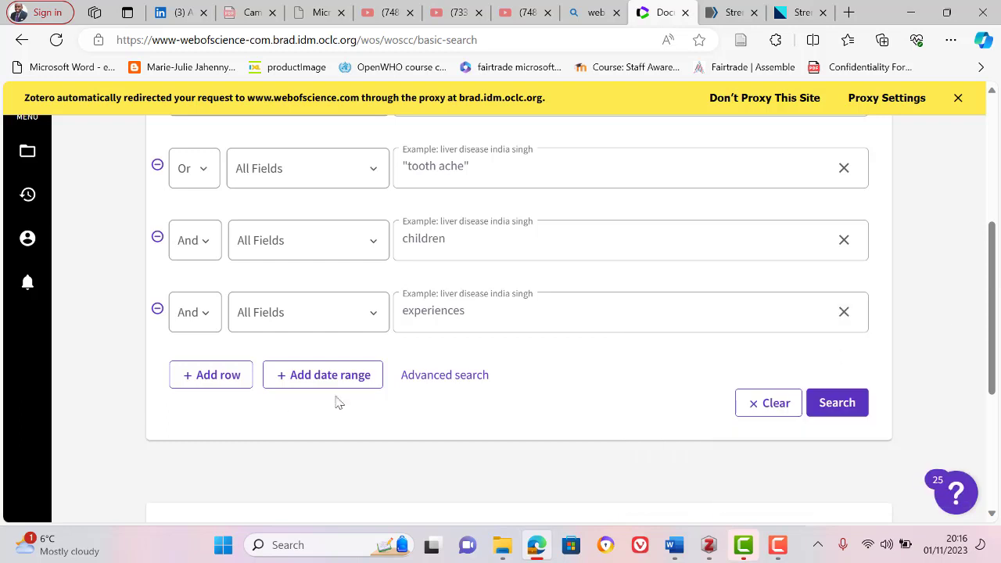
# Step: Add a final And row with "united kingdom" in quotation marks and run the Web of Science search
pyautogui.click(209, 376)
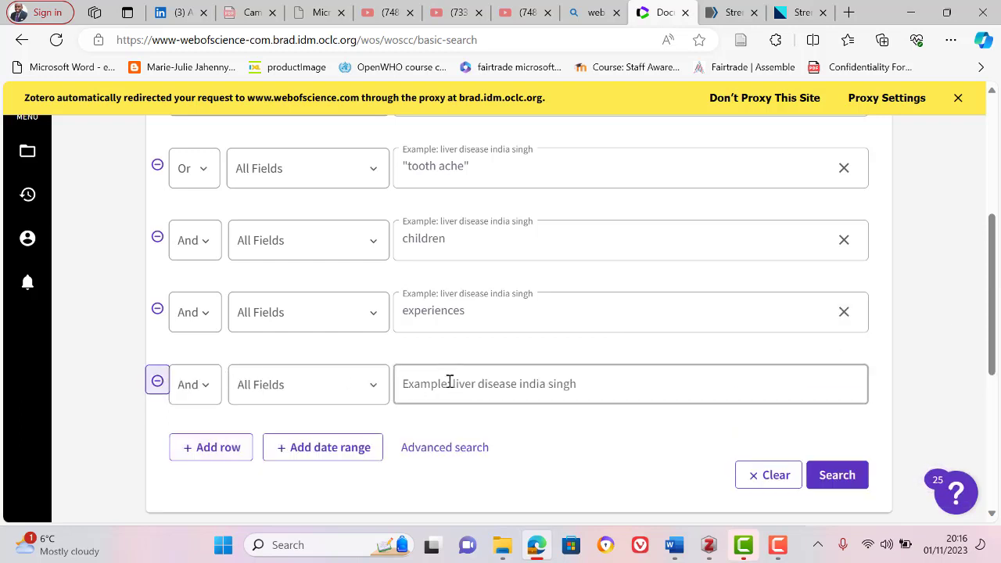
pyautogui.click(449, 382)
pyautogui.write('un')
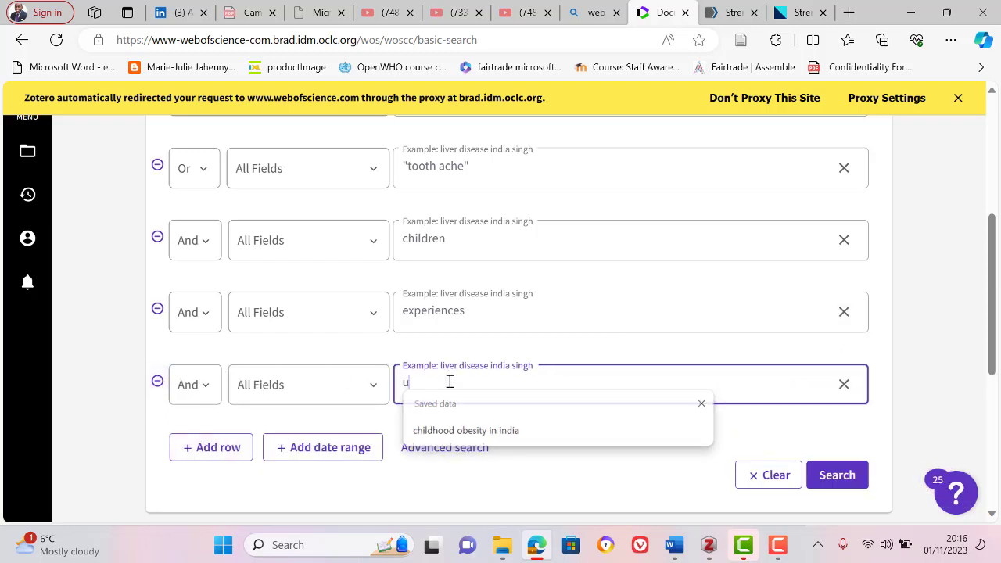
pyautogui.press('BackSpace')
pyautogui.press('BackSpace')
pyautogui.write('"')
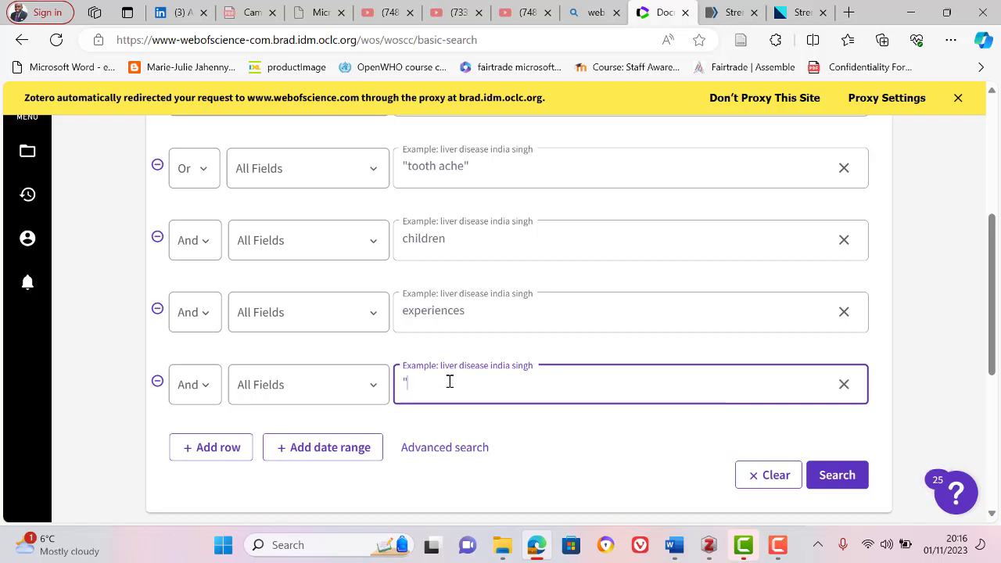
pyautogui.write('united kingdom"')
pyautogui.click(837, 478)
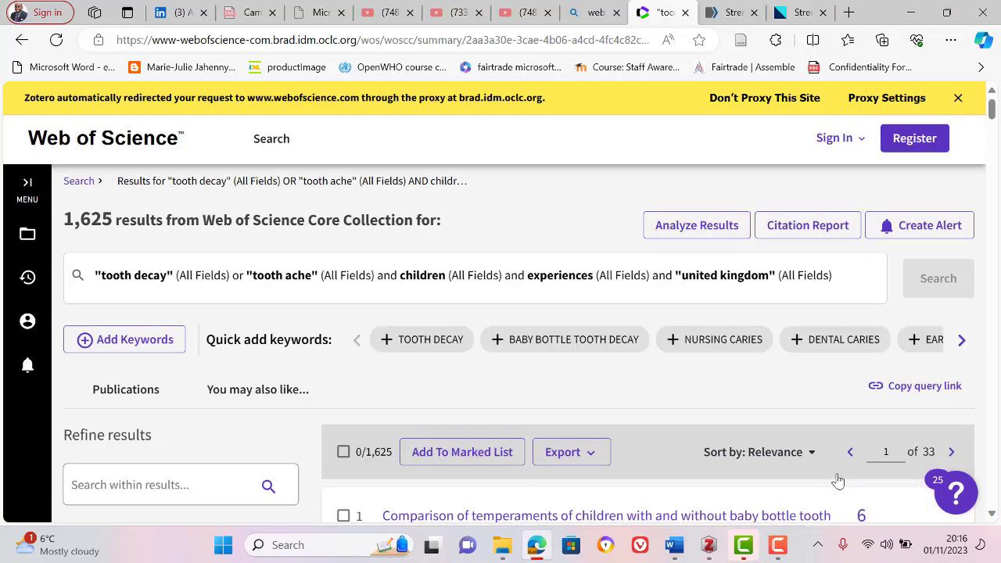
# Step: Select the publication years 2019, 2020, 2021, 2022 and 2023 as filters for the search results
pyautogui.scroll(-5, 838, 480)
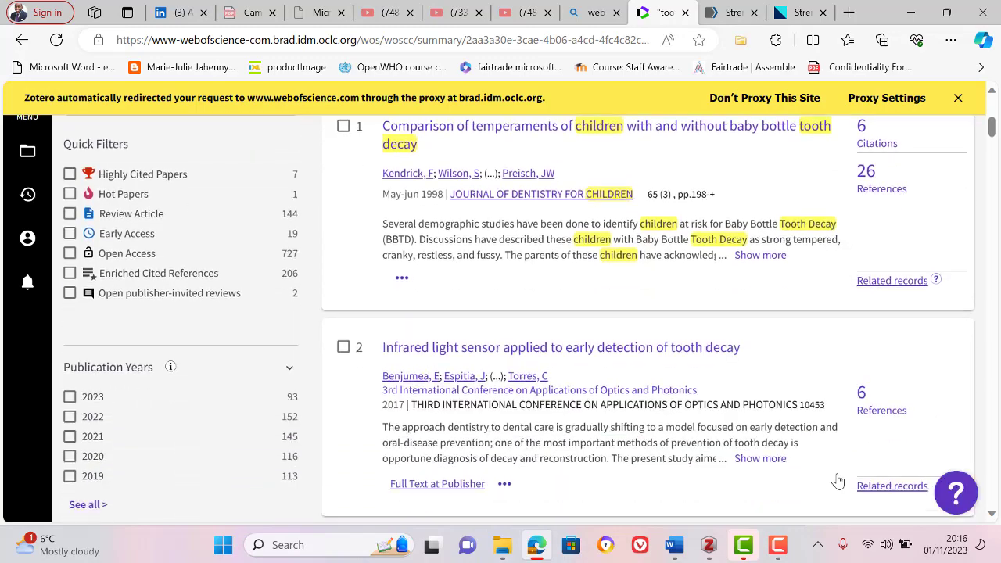
pyautogui.scroll(3, 838, 481)
pyautogui.scroll(-4, 838, 481)
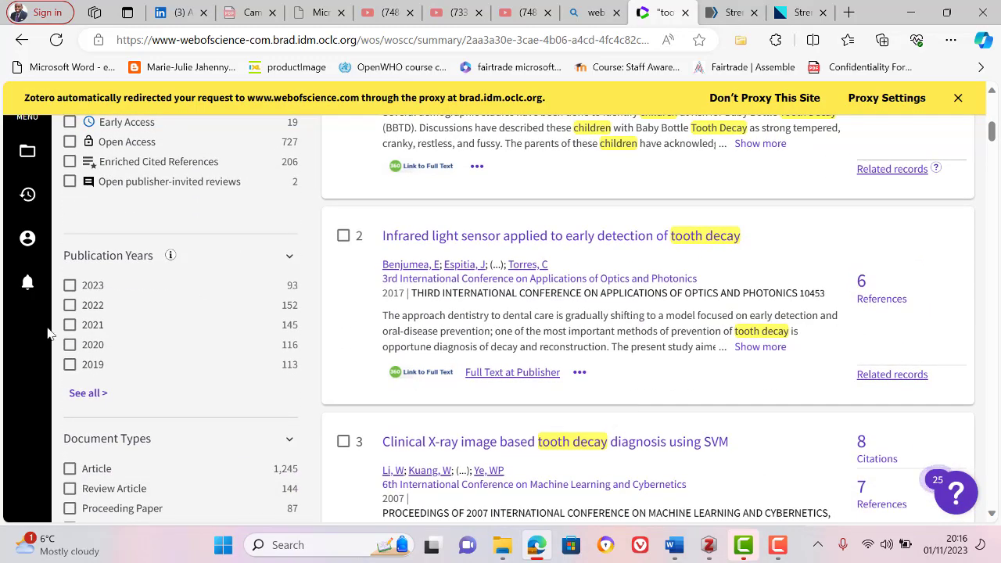
pyautogui.click(71, 364)
pyautogui.click(70, 345)
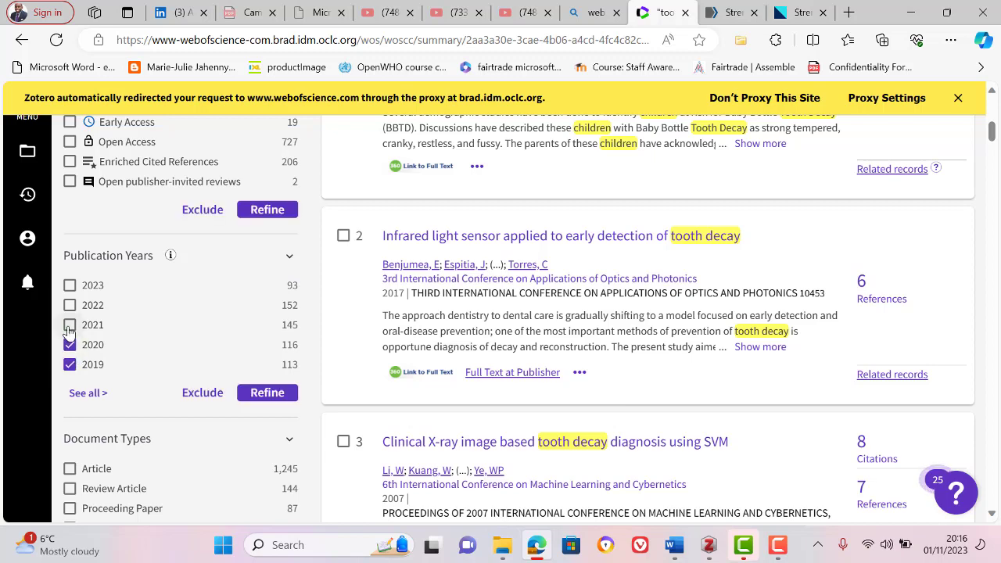
pyautogui.click(70, 324)
pyautogui.click(70, 306)
pyautogui.click(70, 285)
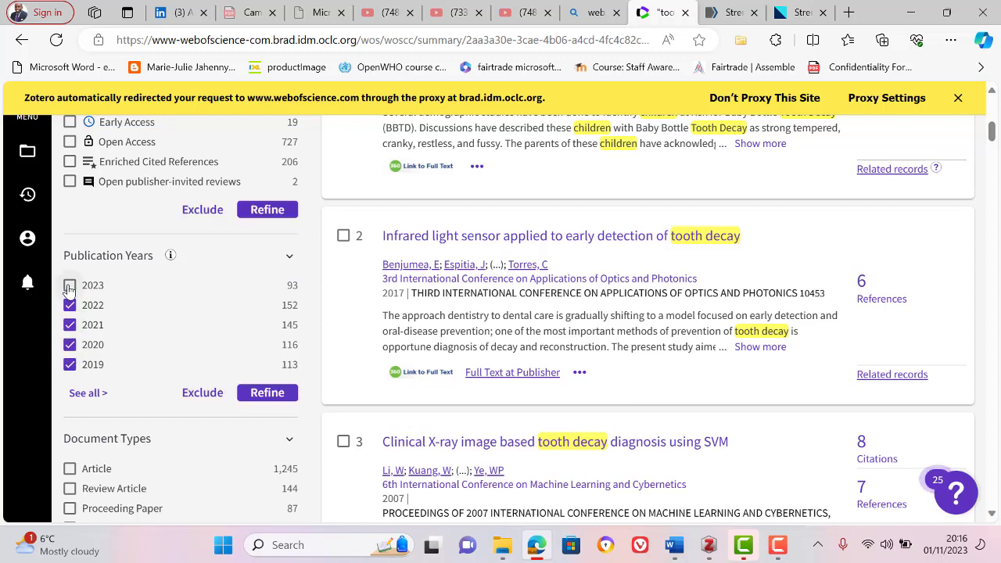
# Step: Select the Review Article document type and refine the search results with the chosen filters
pyautogui.scroll(-2, 69, 288)
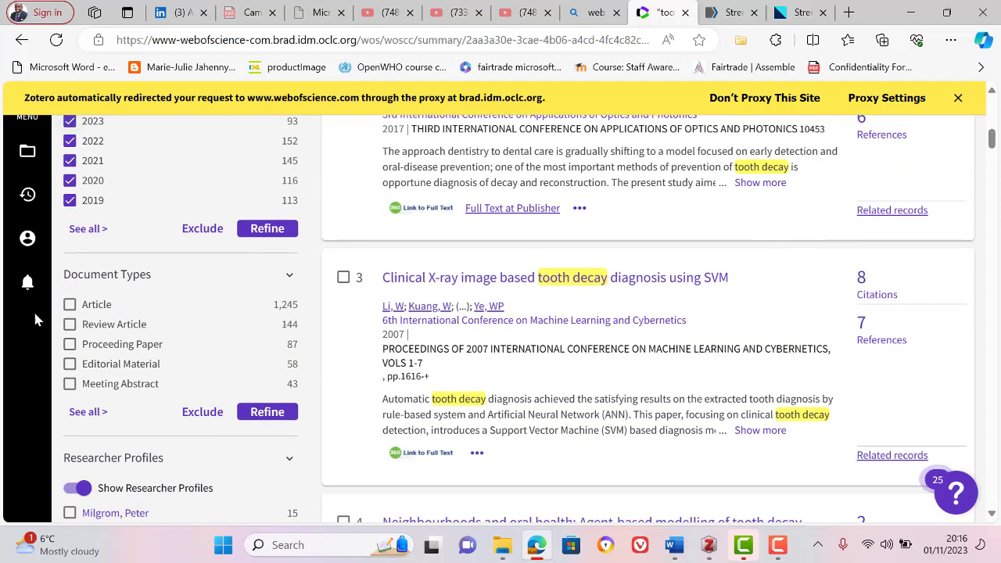
pyautogui.click(70, 325)
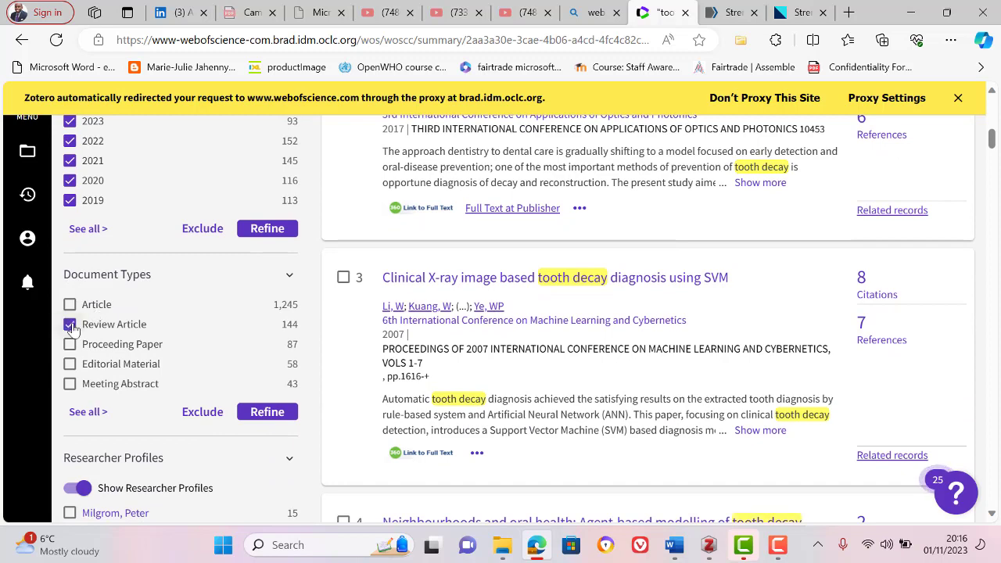
pyautogui.scroll(-3, 246, 398)
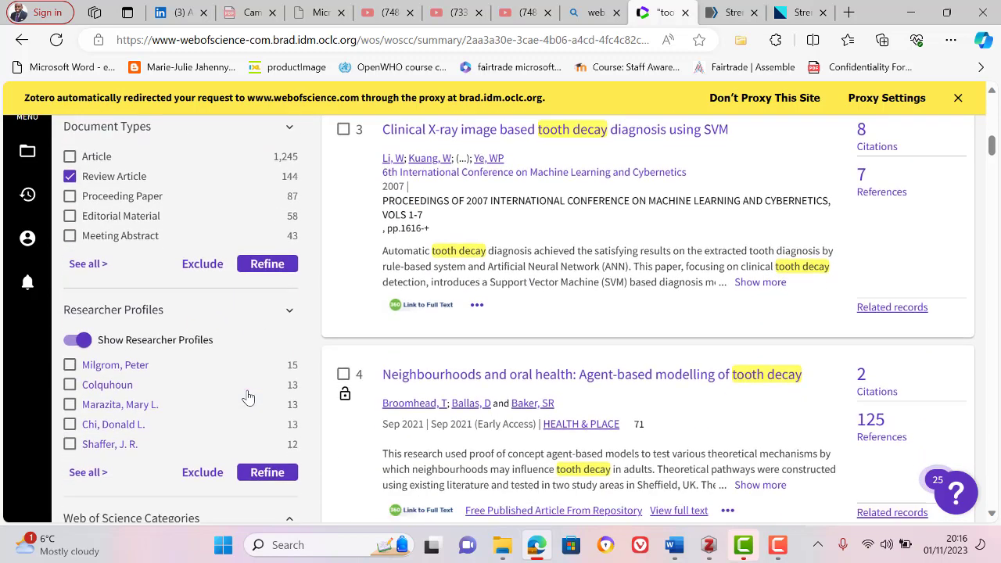
pyautogui.scroll(2, 249, 395)
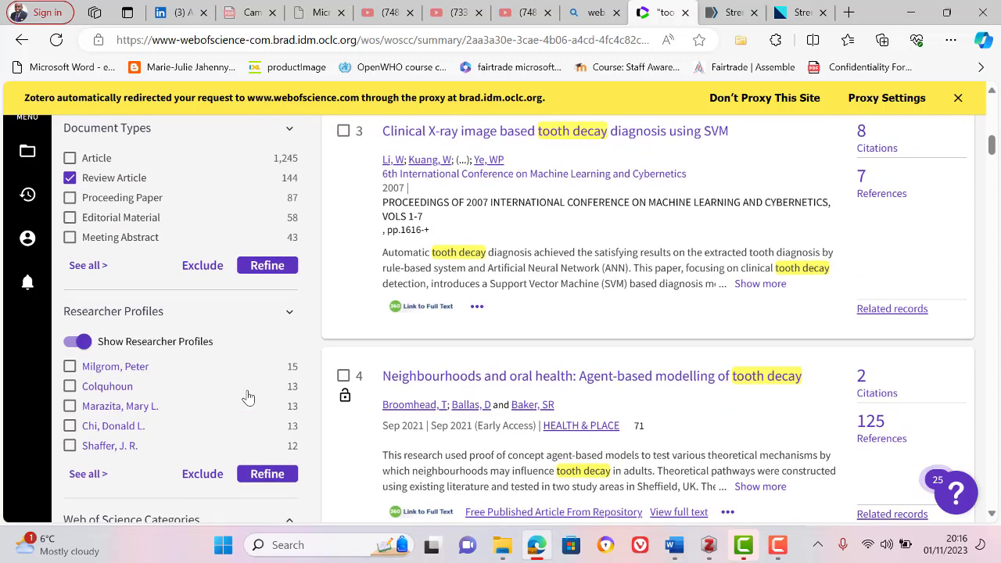
pyautogui.click(267, 265)
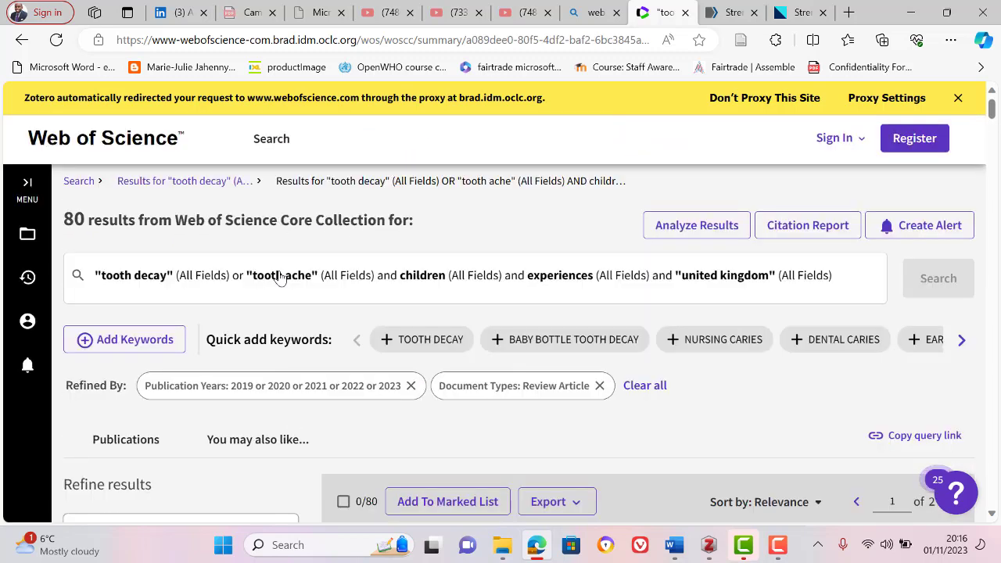
# Step: Look through the refined search results and view the articles offered in the Zotero Item Selector, closing it without adding any
pyautogui.scroll(-5, 280, 278)
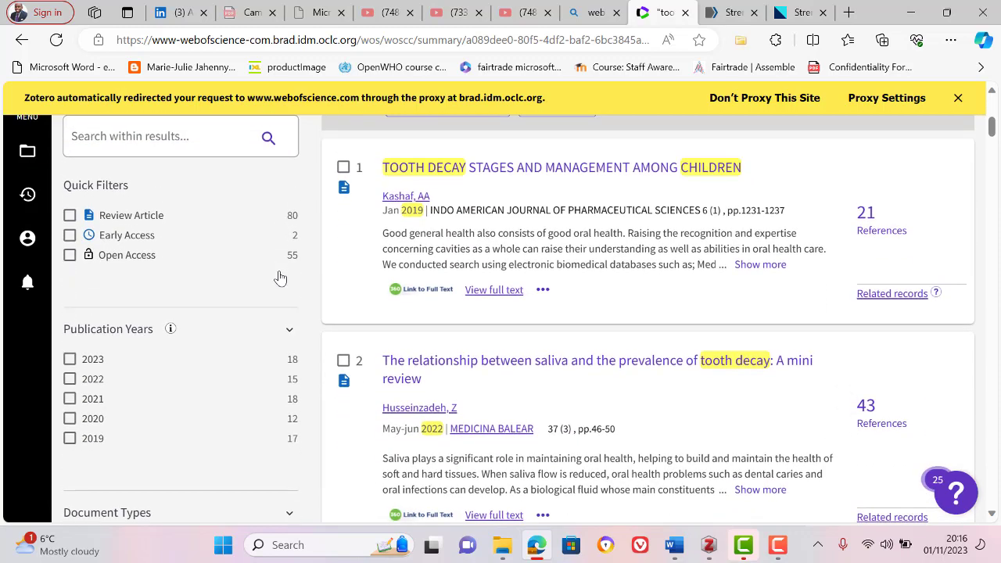
pyautogui.scroll(-1, 280, 279)
pyautogui.scroll(1, 280, 278)
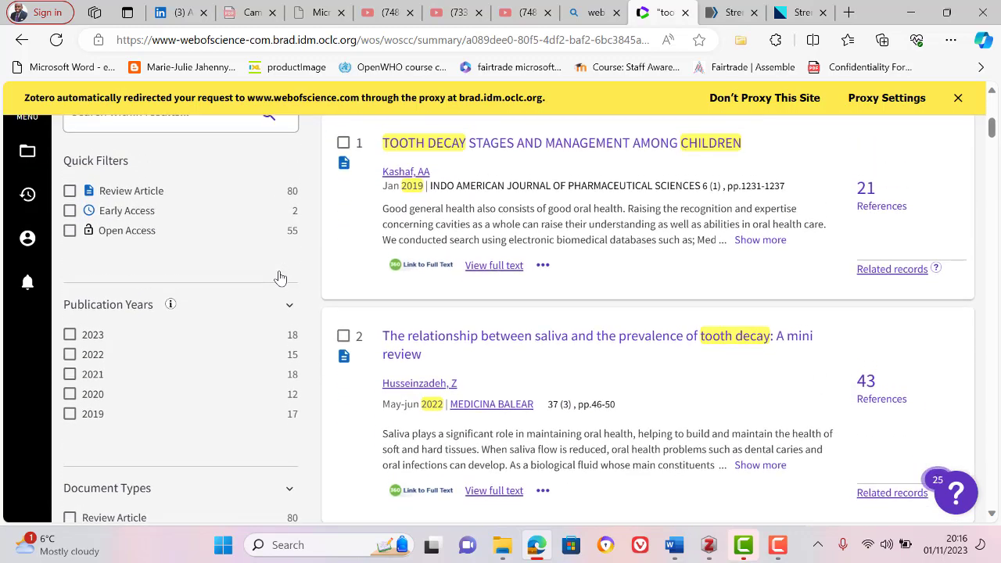
pyautogui.scroll(-1, 280, 278)
pyautogui.scroll(-1, 281, 277)
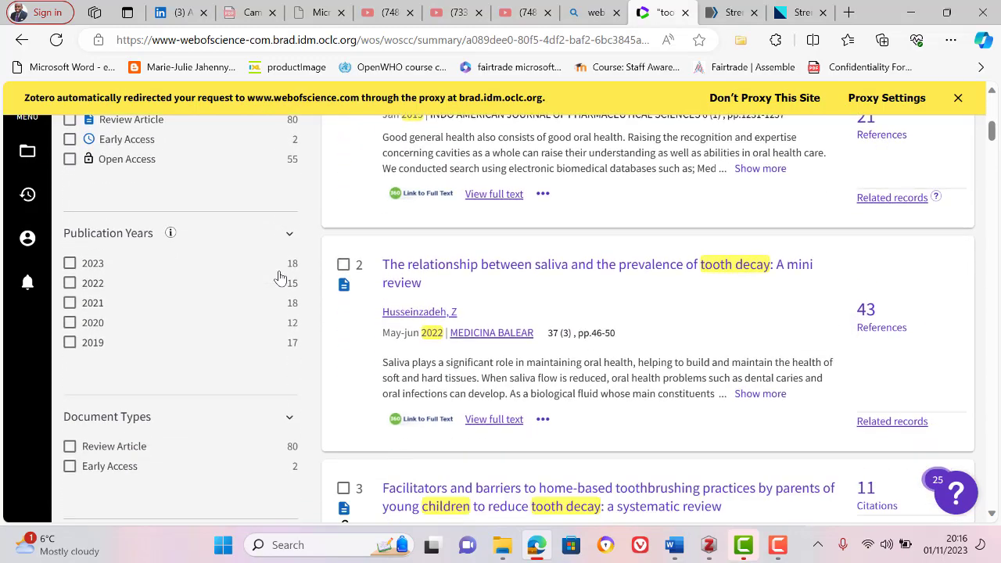
pyautogui.scroll(2, 280, 277)
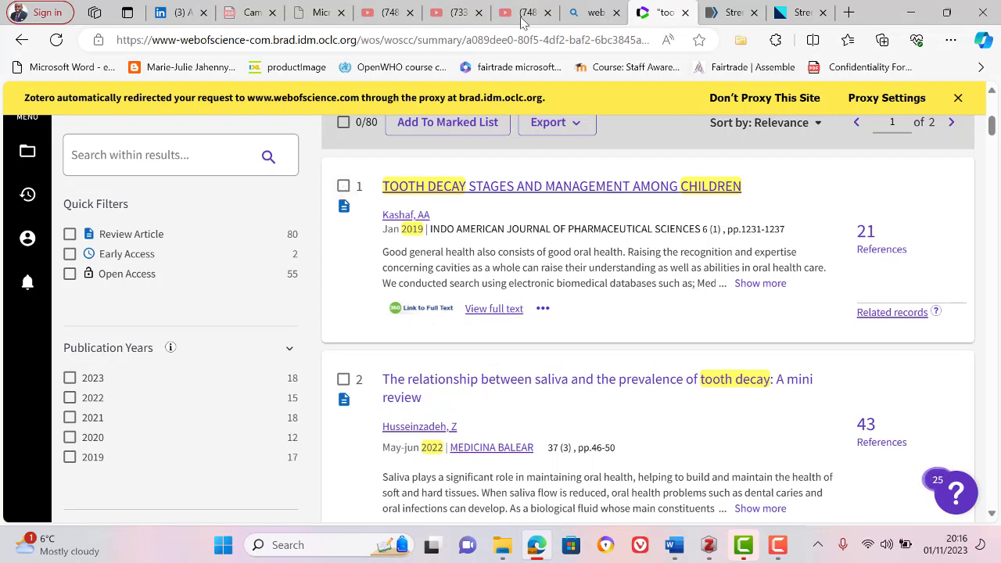
pyautogui.click(741, 42)
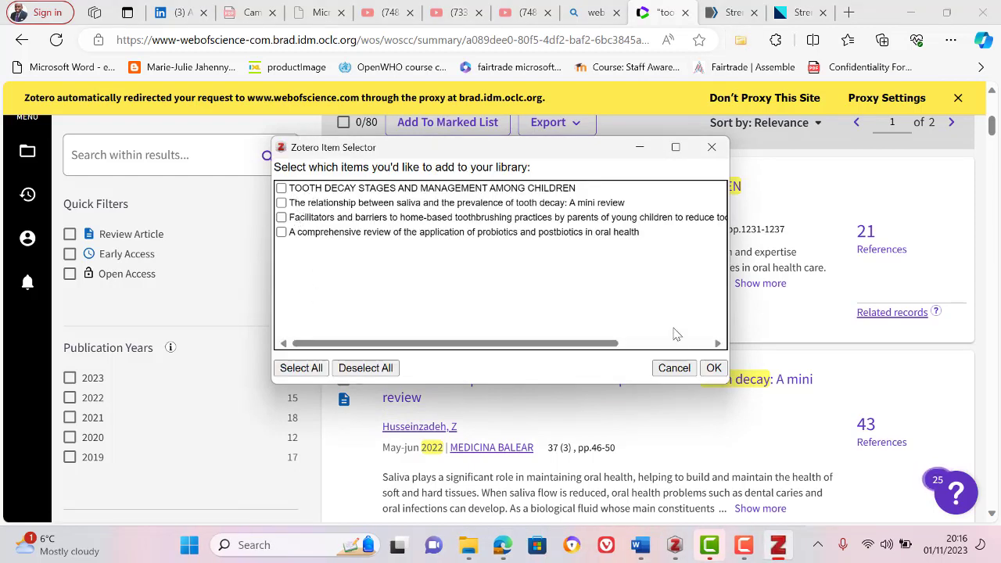
pyautogui.click(710, 148)
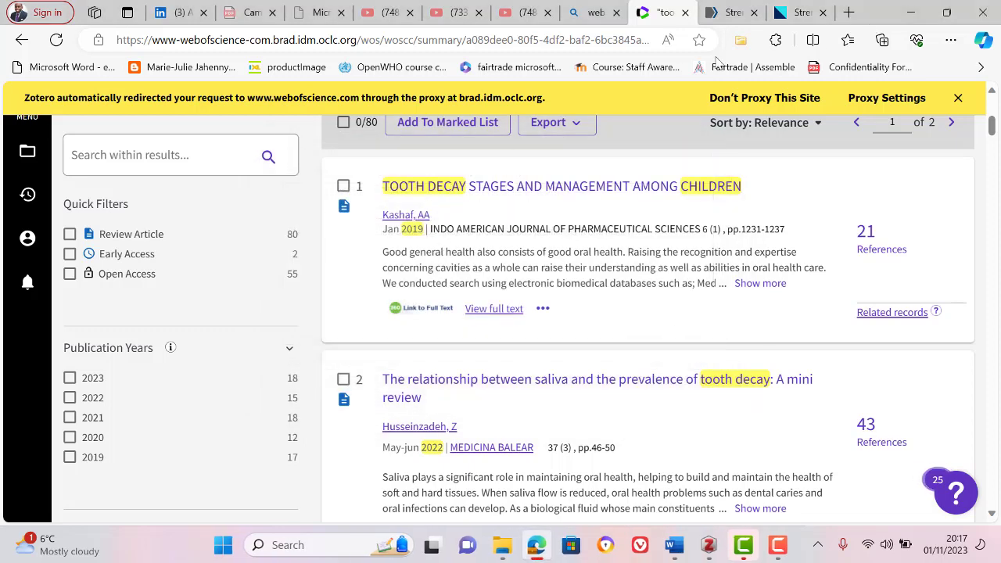
# Step: Open the full record for "Tooth decay stages and management among children" and review its source details, DOI and export formats
pyautogui.click(528, 186)
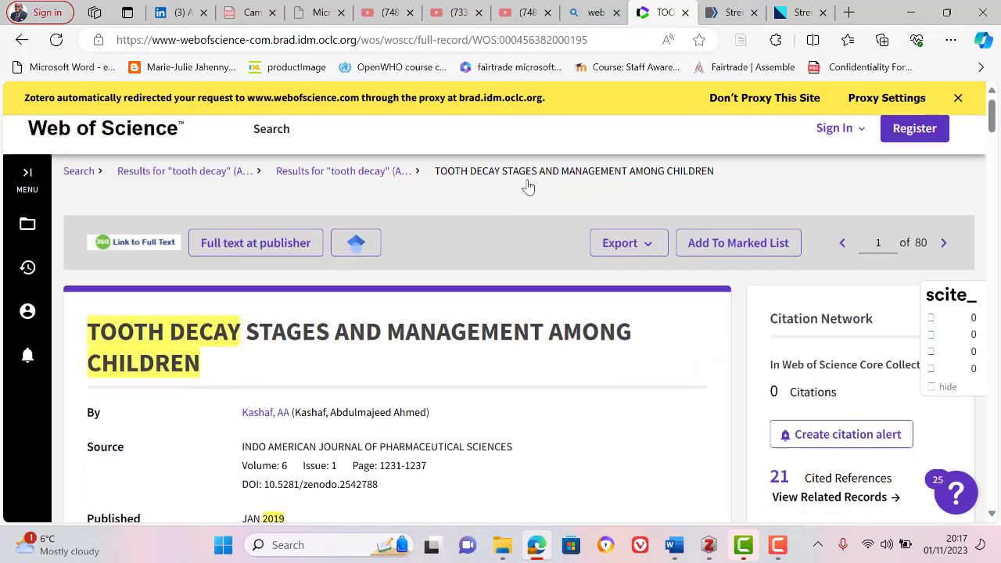
pyautogui.scroll(-2, 528, 186)
pyautogui.scroll(-1, 528, 186)
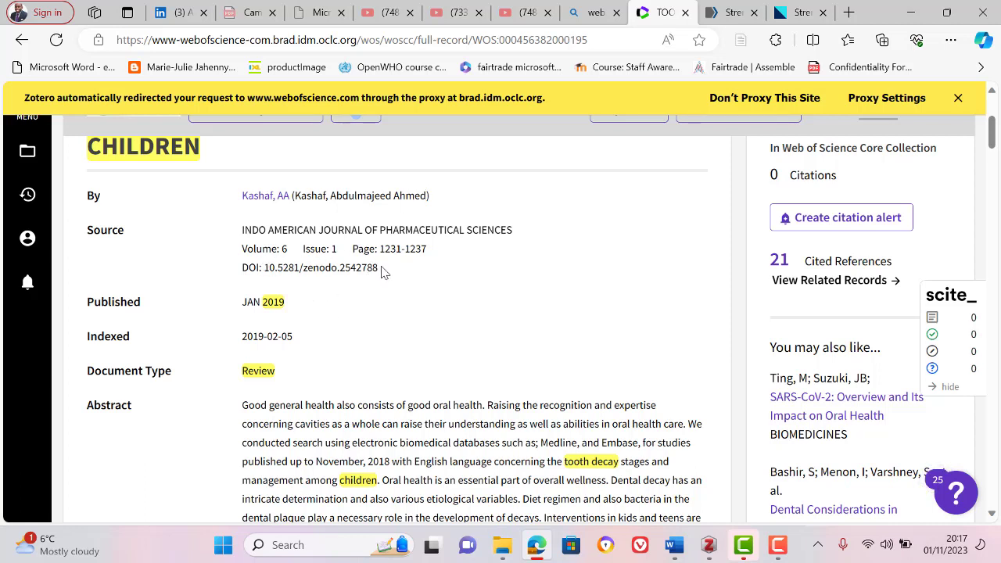
pyautogui.scroll(-1, 382, 270)
pyautogui.scroll(1, 383, 270)
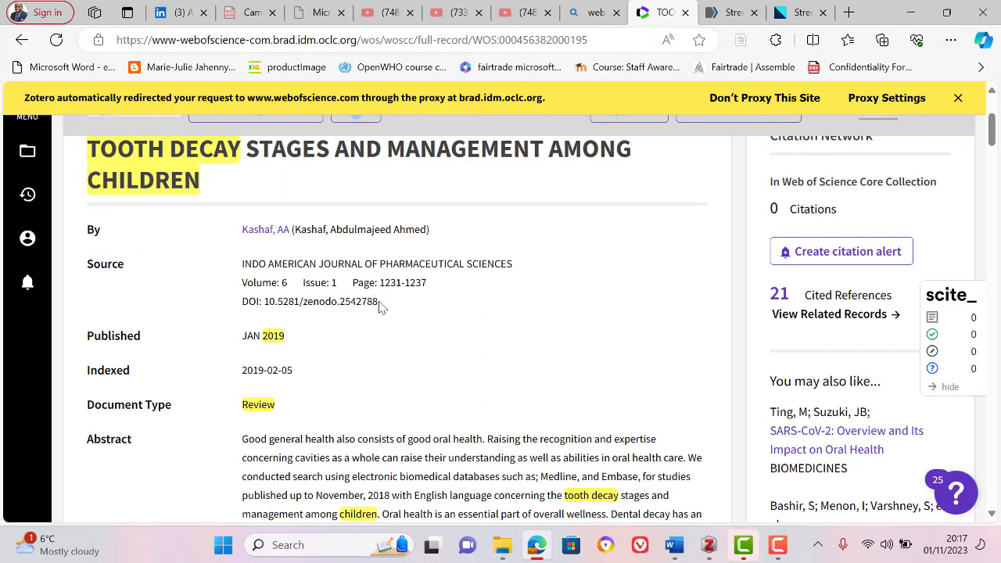
pyautogui.scroll(1, 273, 298)
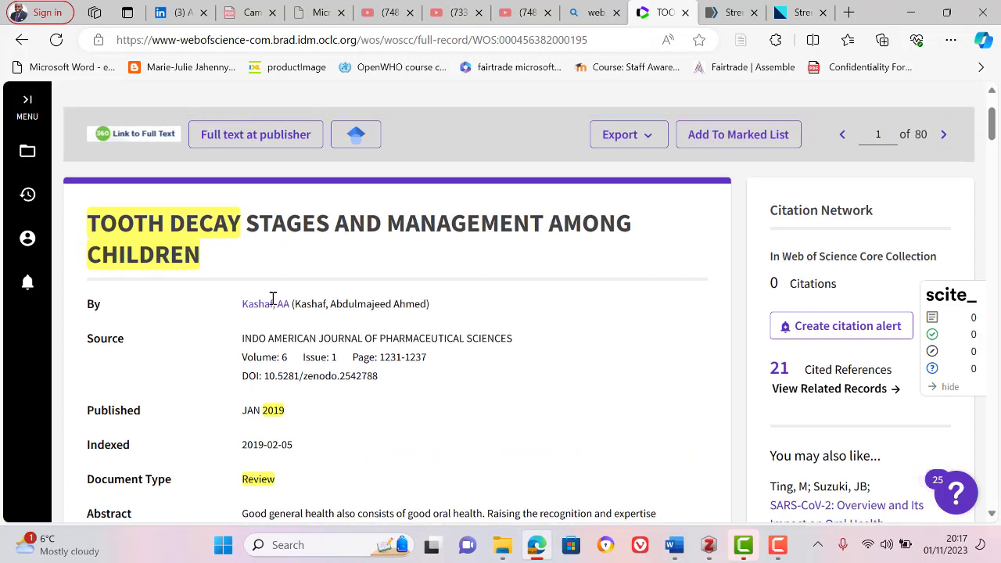
pyautogui.scroll(1, 273, 298)
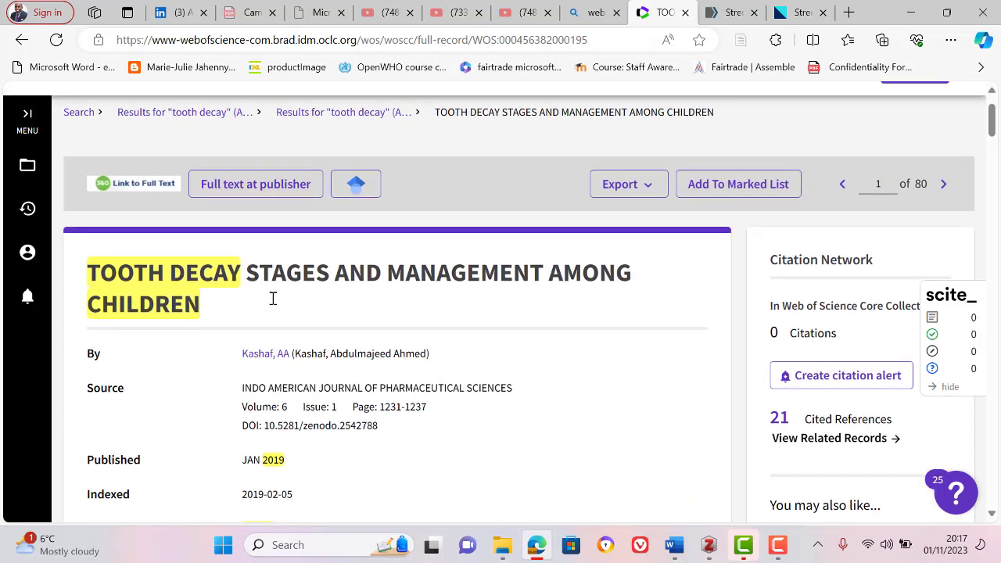
pyautogui.click(648, 188)
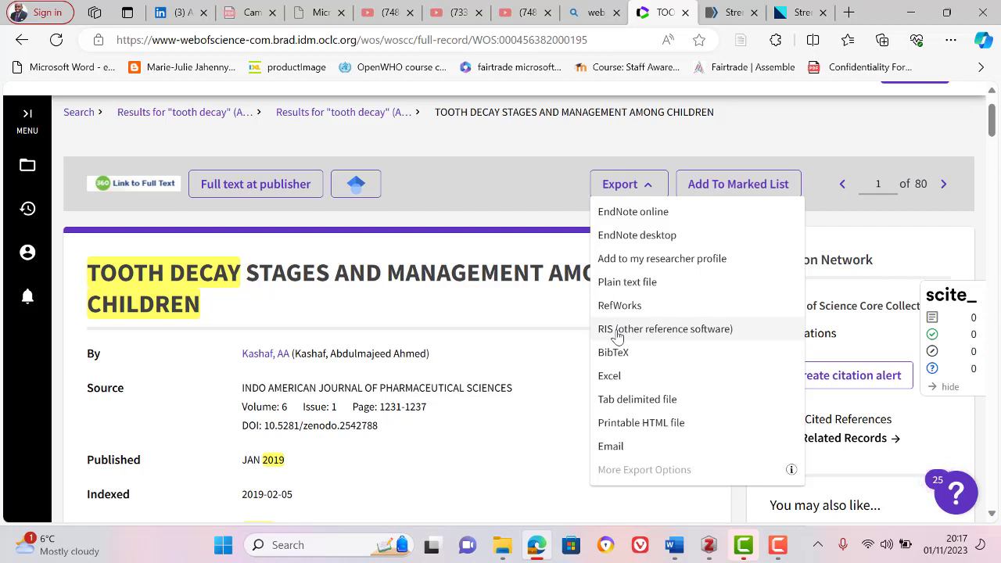
pyautogui.click(360, 422)
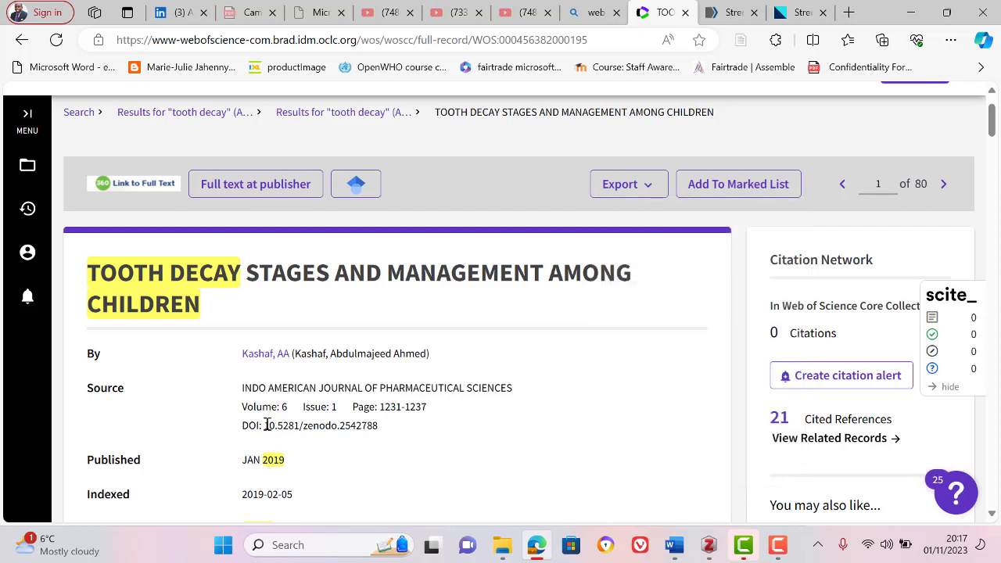
# Step: Copy the article's DOI 10.5281/zenodo.2542788 and add the article by that identifier to the Health promotion collection in Zotero
pyautogui.moveTo(267, 425); pyautogui.dragTo(382, 431)
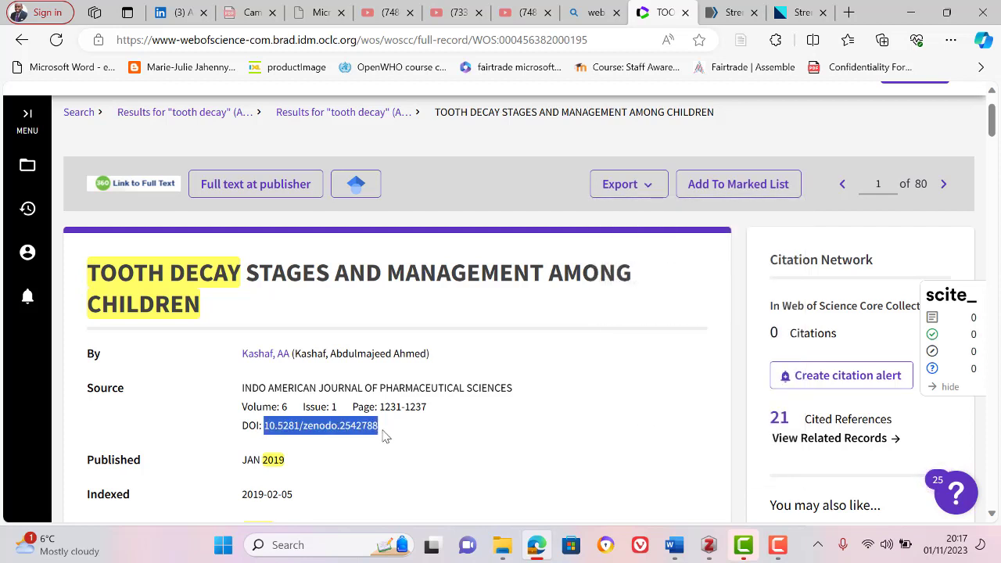
pyautogui.hotkey('ctrl', 'c')
pyautogui.click(709, 545)
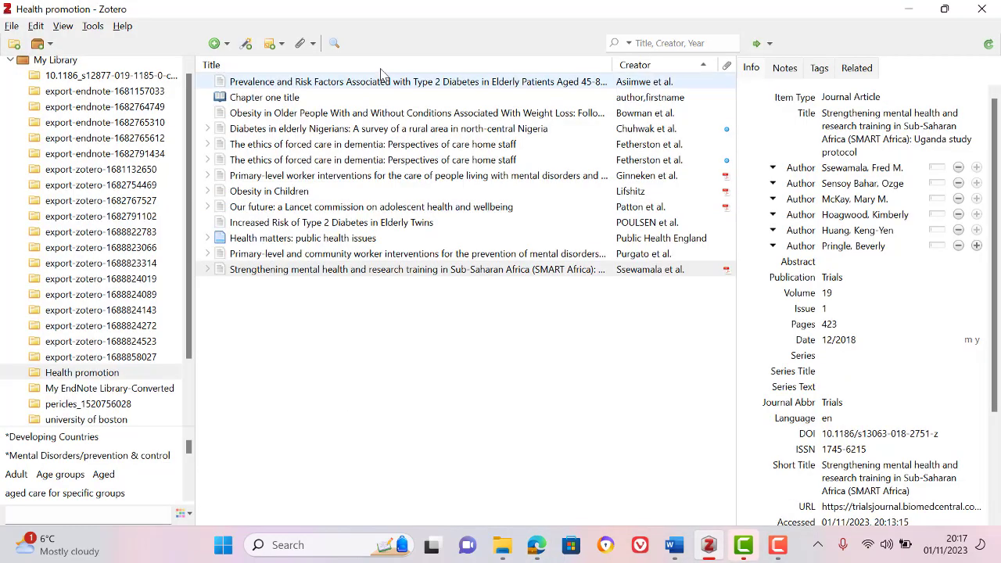
pyautogui.click(249, 45)
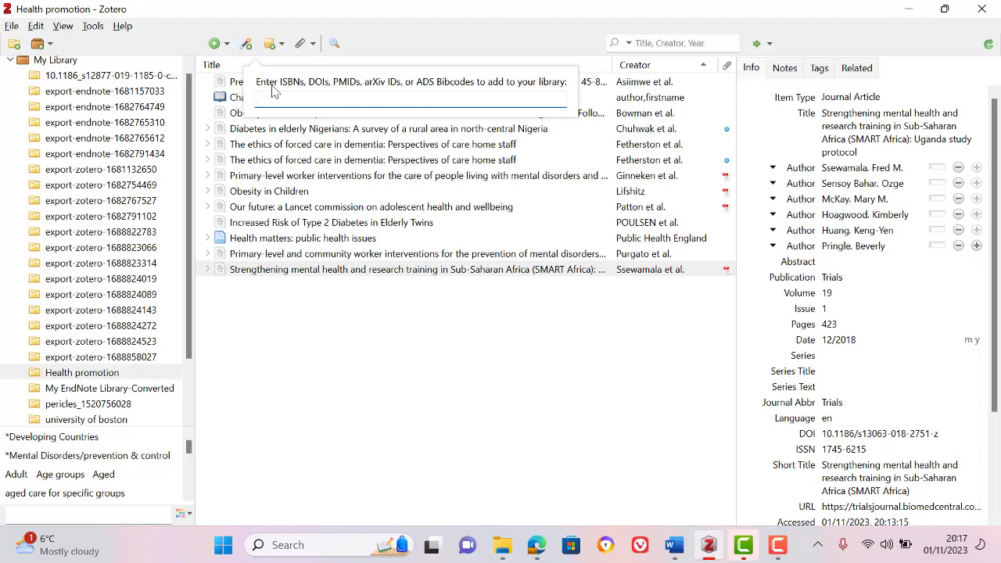
pyautogui.hotkey('ctrl', 'v')
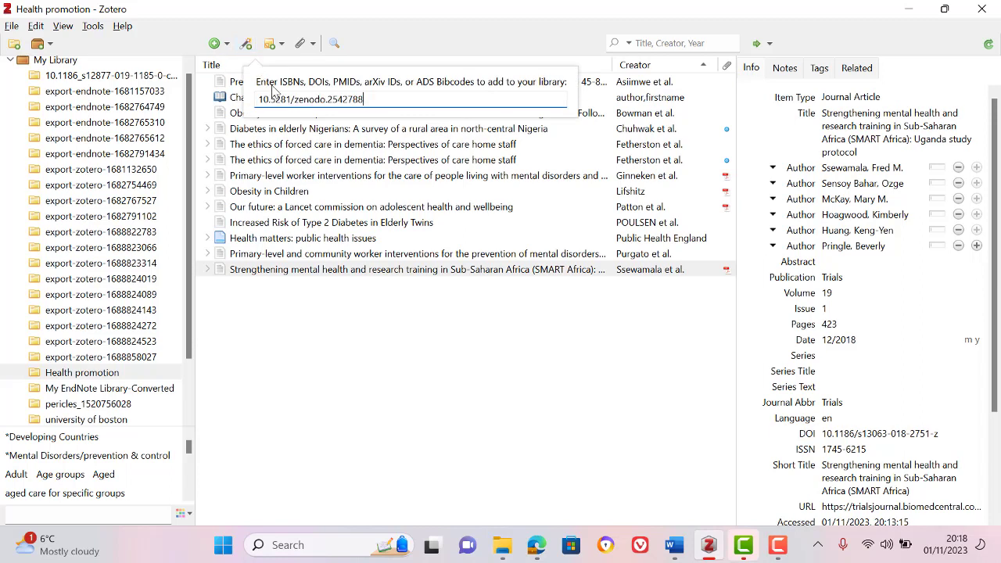
pyautogui.press('Return')
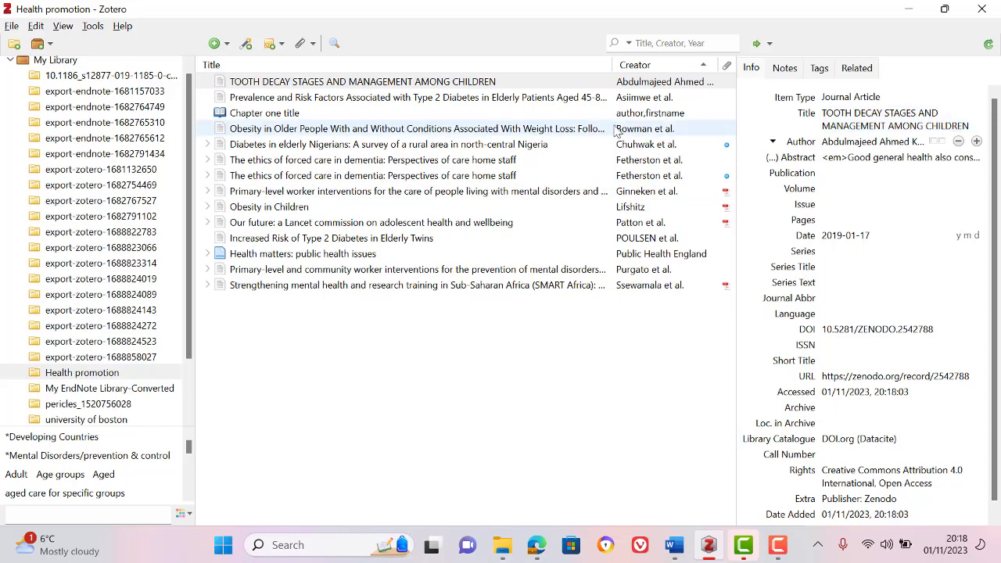
# Step: Rewrite the new item's title in sentence case as "Tooth decay stages and management among children" and select the item
pyautogui.click(949, 117)
pyautogui.doubleClick(947, 112)
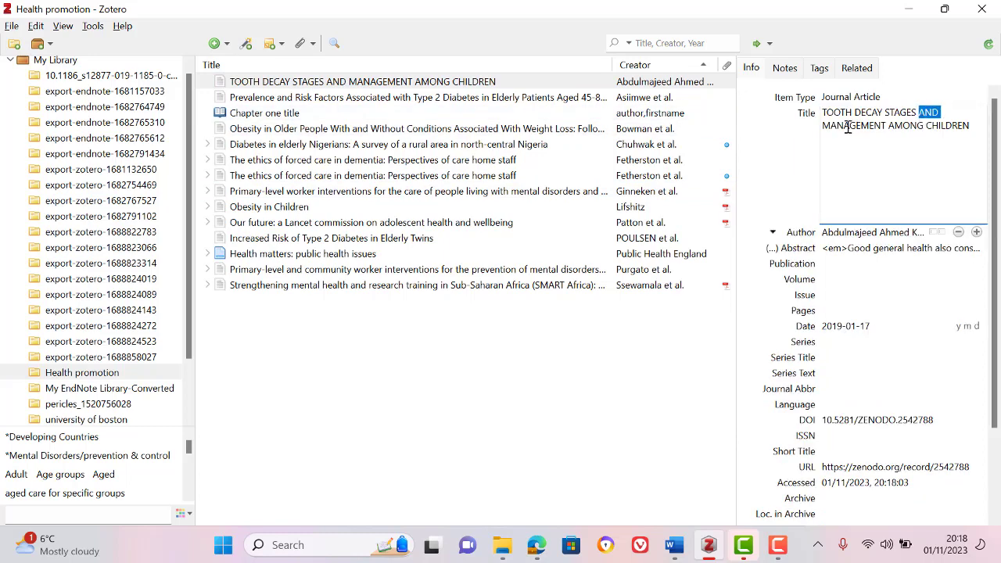
pyautogui.click(825, 116)
pyautogui.write('ooth deca')
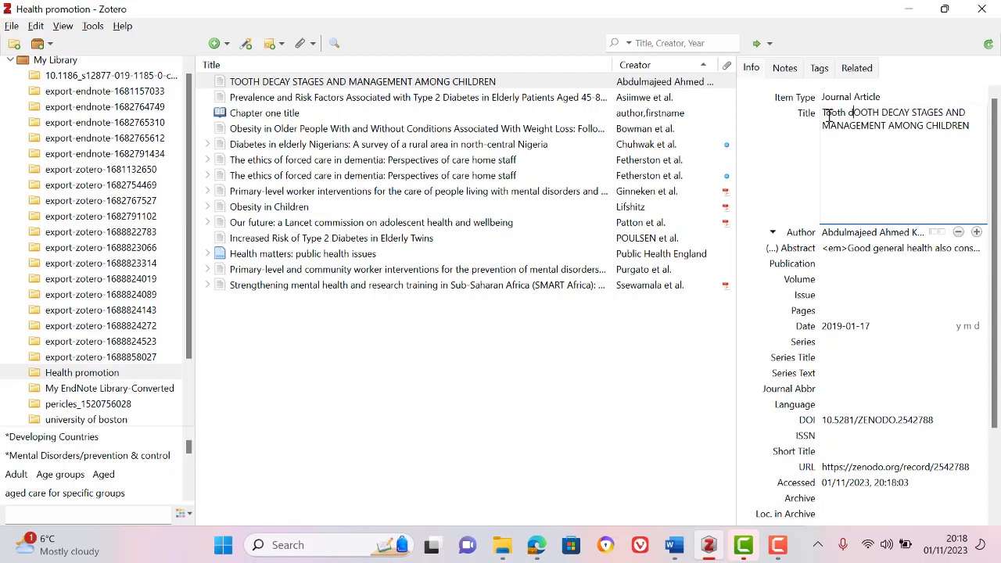
pyautogui.write('y')
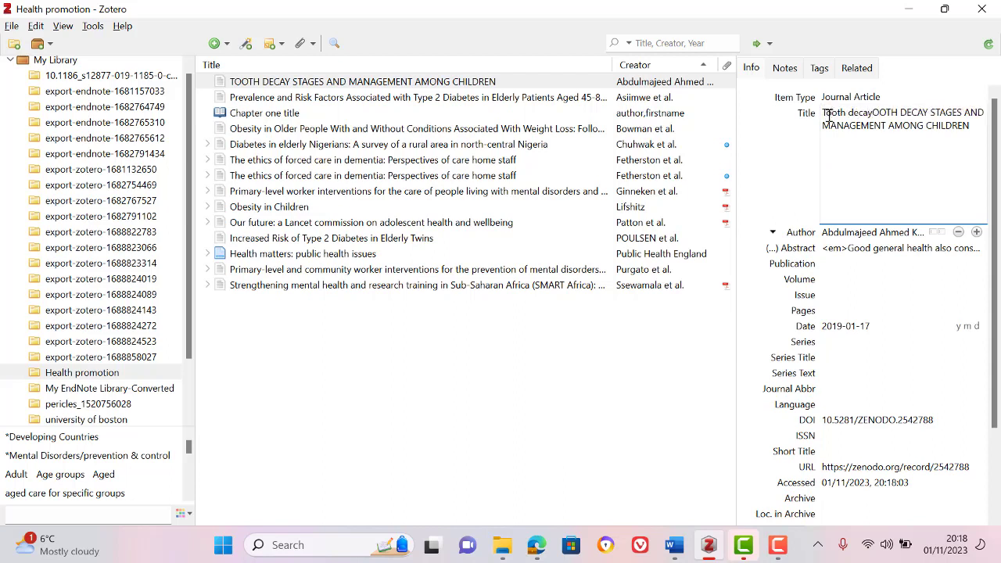
pyautogui.write(' stages ')
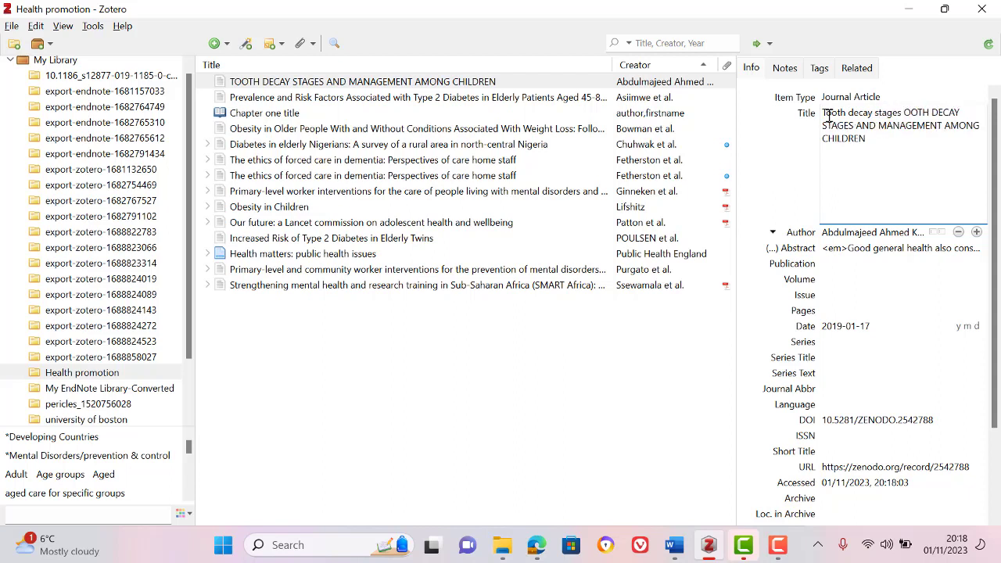
pyautogui.write('and manga')
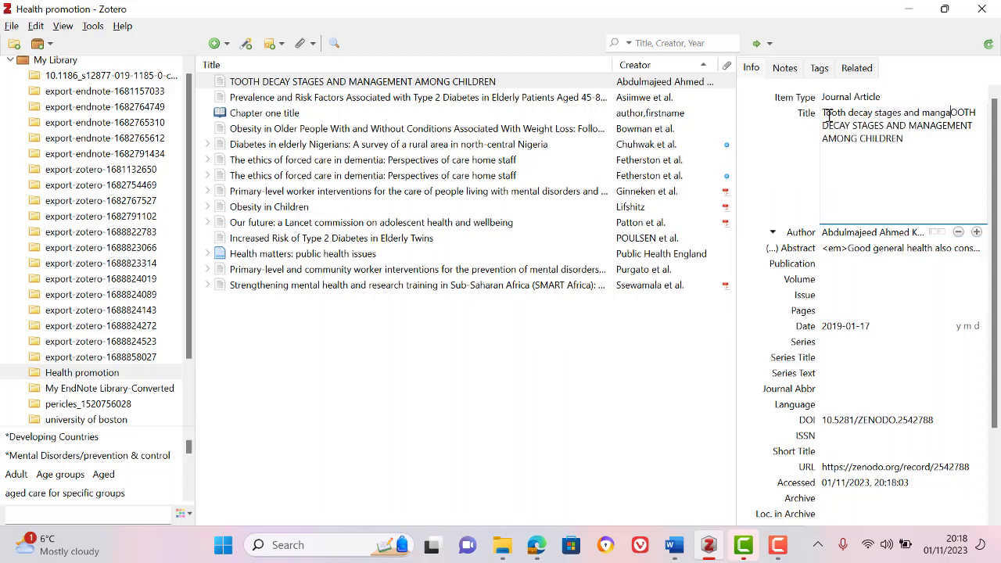
pyautogui.press('BackSpace')
pyautogui.press('BackSpace')
pyautogui.write('agement among chil')
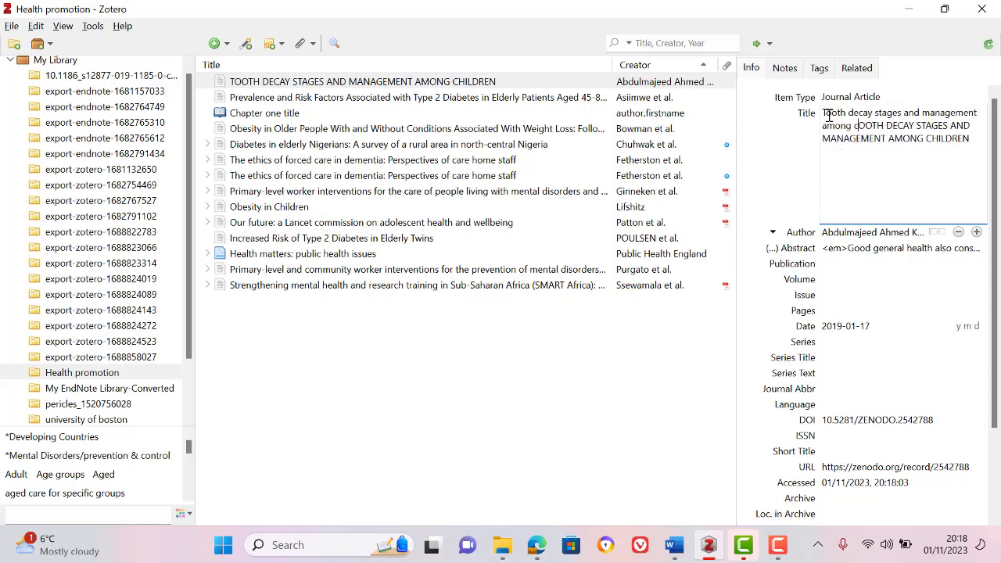
pyautogui.write('dren')
pyautogui.hotkey('shift', 'Down')
pyautogui.hotkey('shift', 'Down')
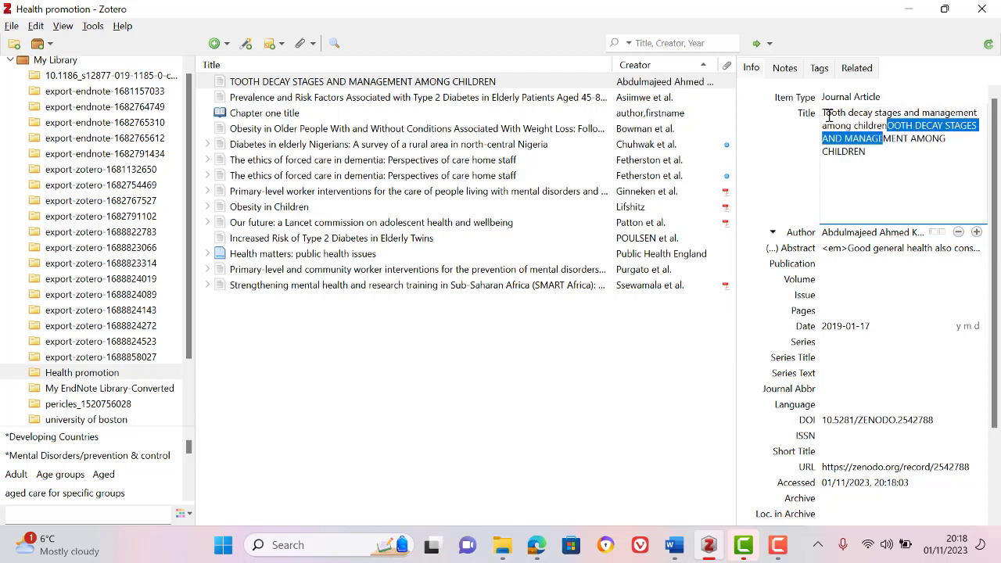
pyautogui.press('Delete')
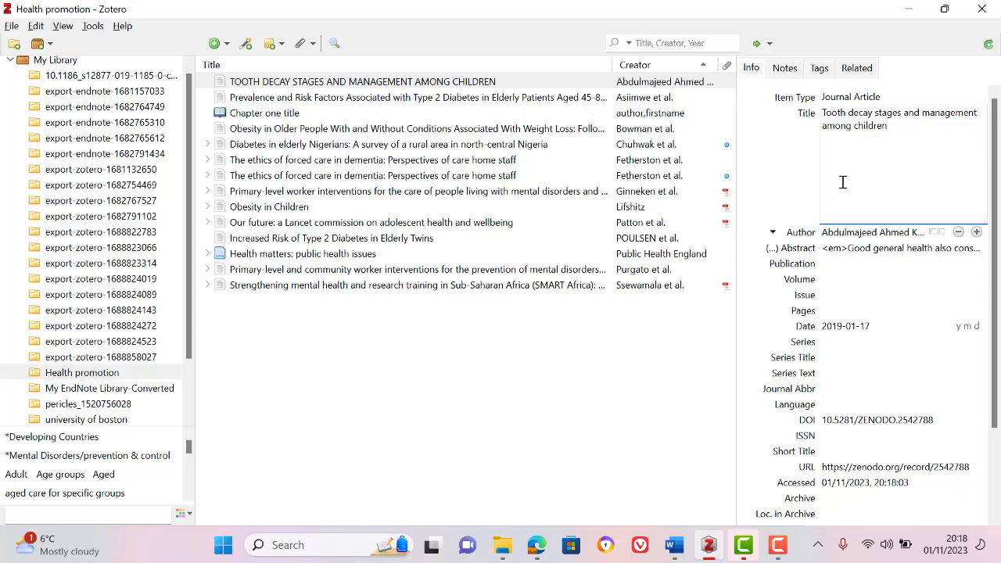
pyautogui.click(878, 279)
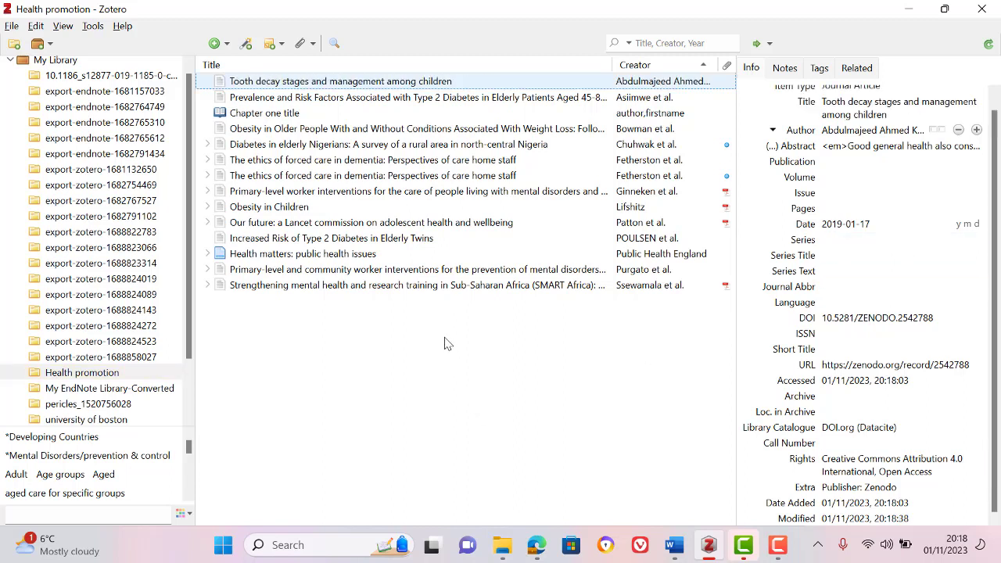
pyautogui.click(405, 78)
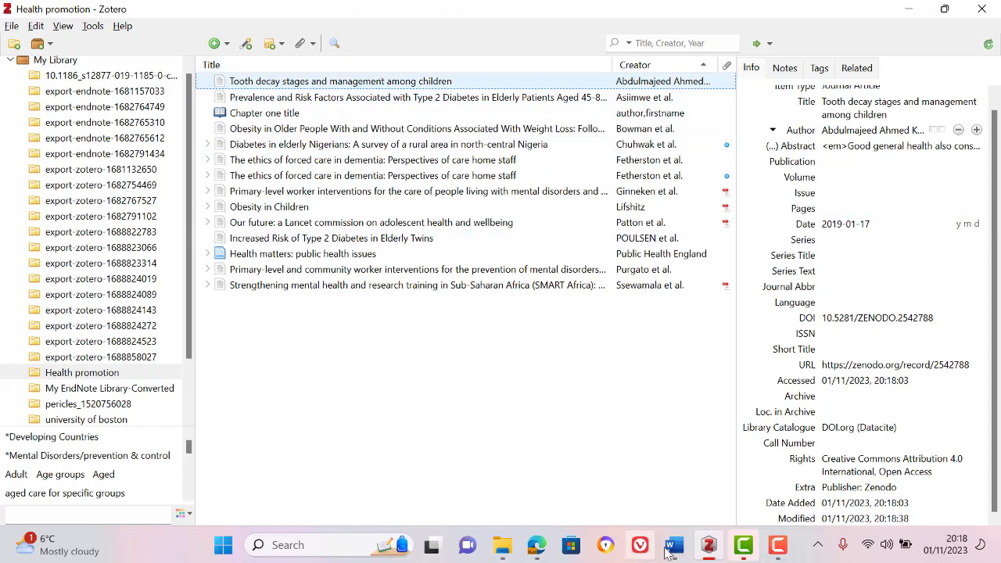
# Step: Switch to the Word document and enter the text "Tooth decay" on the line below the last citation
pyautogui.moveTo(675, 545)
pyautogui.click(740, 479)
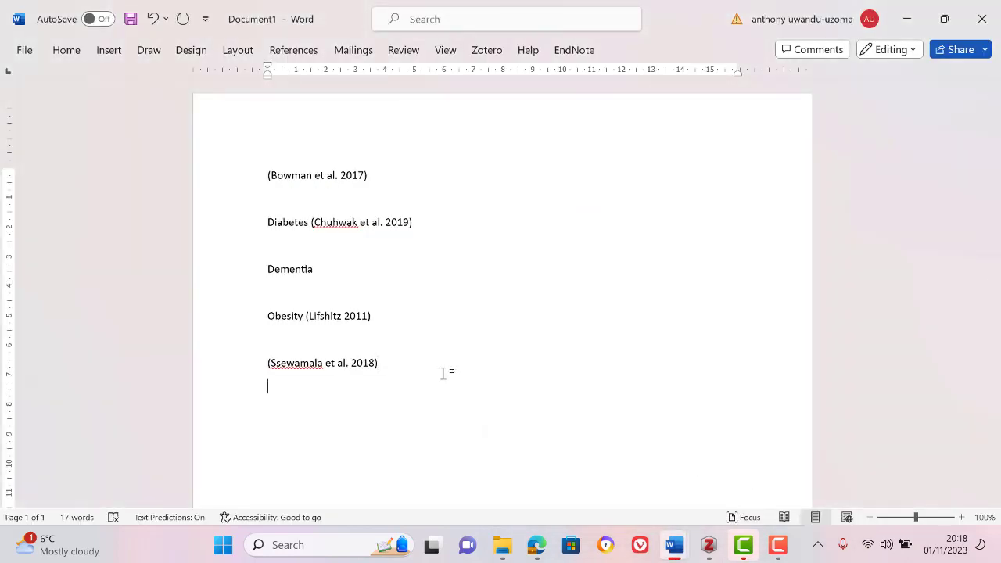
pyautogui.write('tooth d')
# Step: Insert a Zotero citation after "Tooth decay" by searching for tooth and choosing "Tooth decay stages and management among children"
pyautogui.click(486, 51)
pyautogui.click(35, 96)
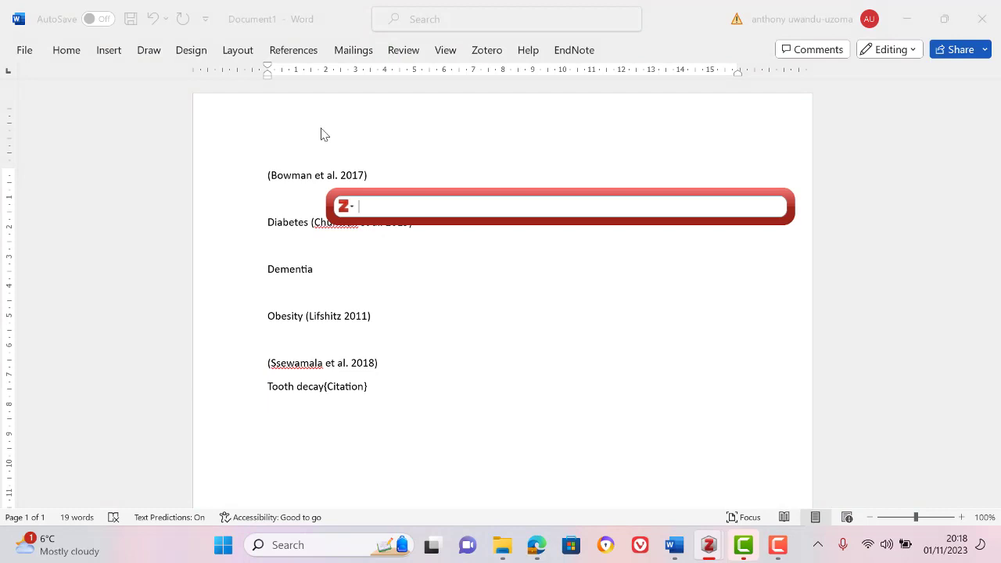
pyautogui.write('tooth')
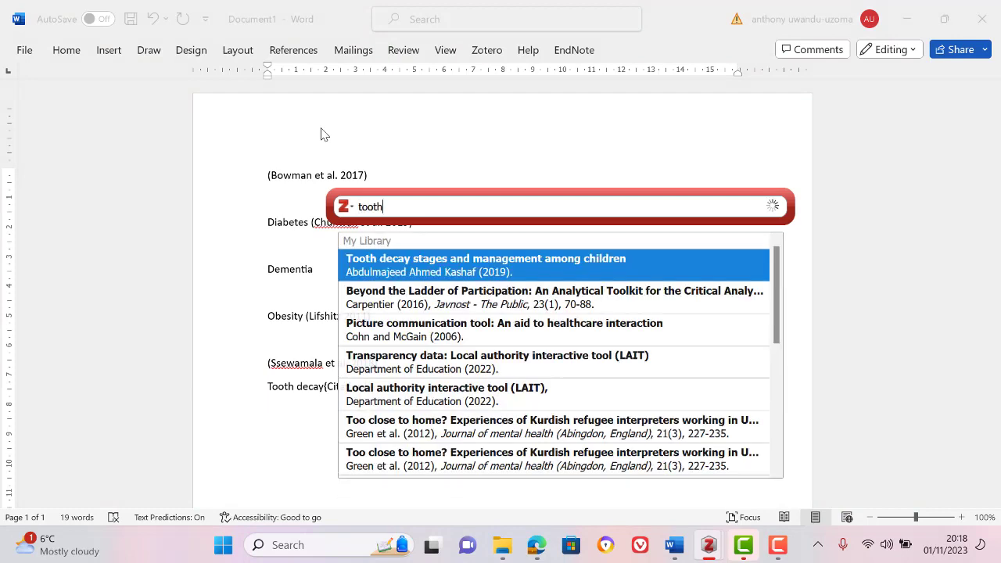
pyautogui.click(417, 272)
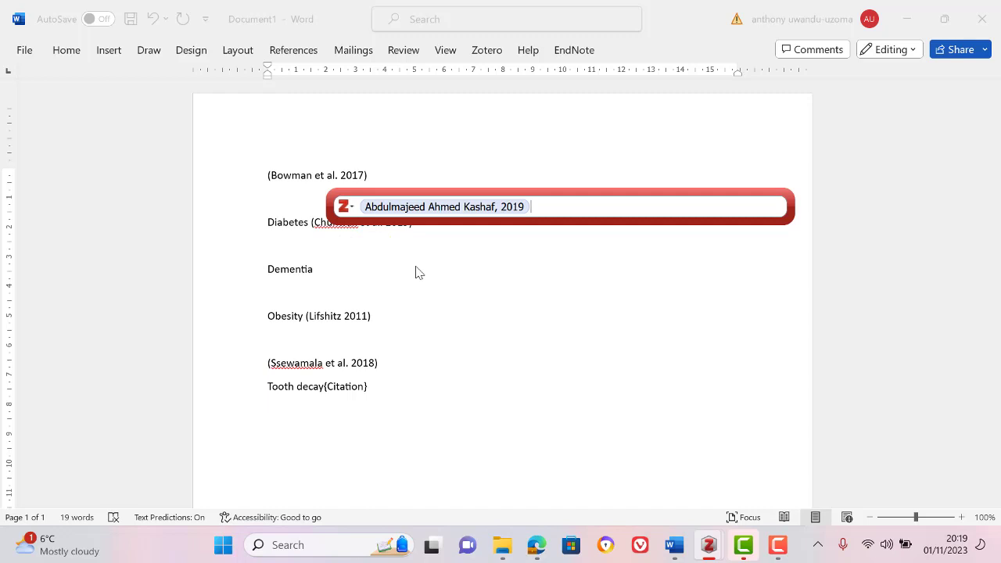
pyautogui.press('Return')
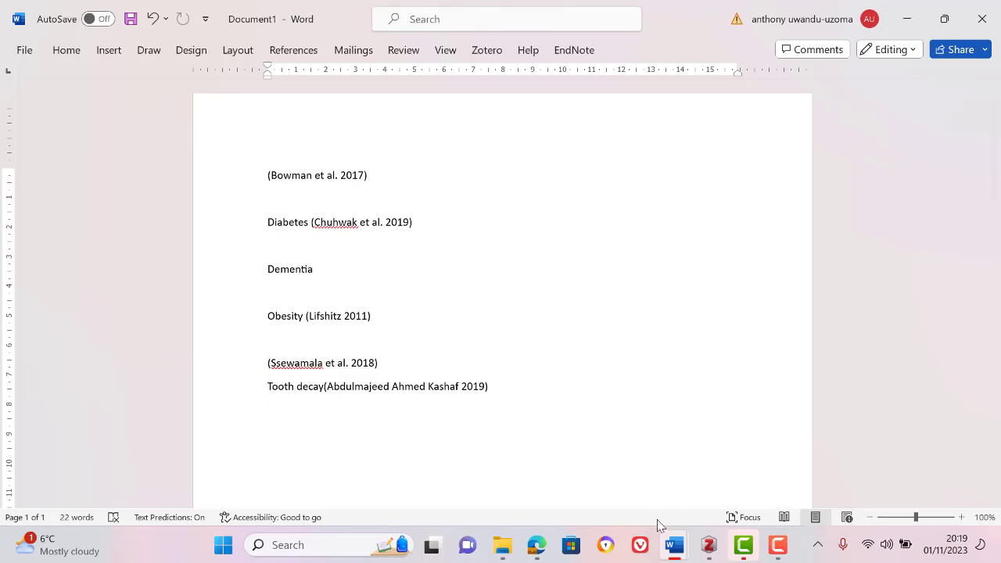
# Step: Switch to the Edge browser, go to portal.bradford.ac.uk and sign in with the university account connected to Windows
pyautogui.click(537, 548)
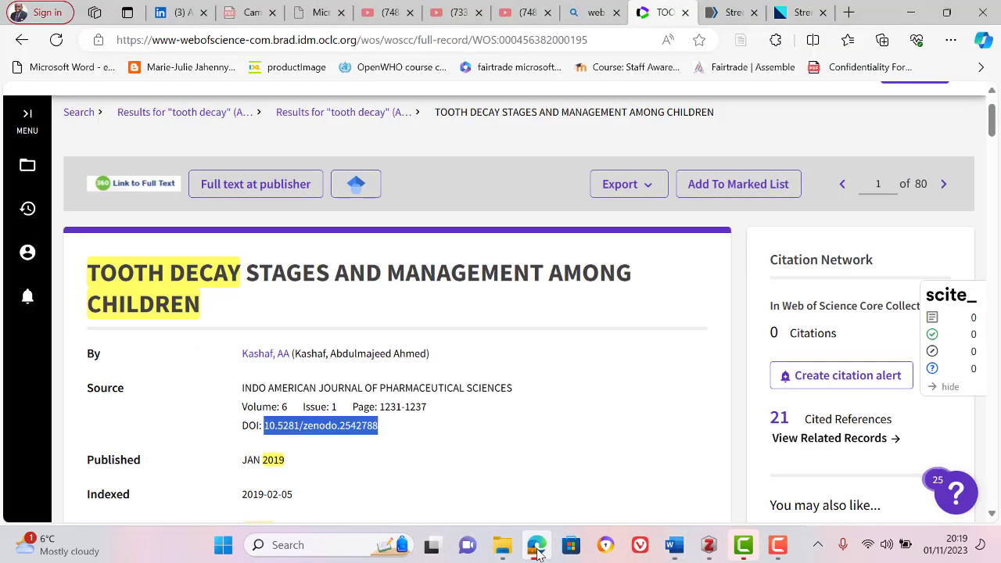
pyautogui.click(545, 45)
pyautogui.write('portal.bradford.ac.uk')
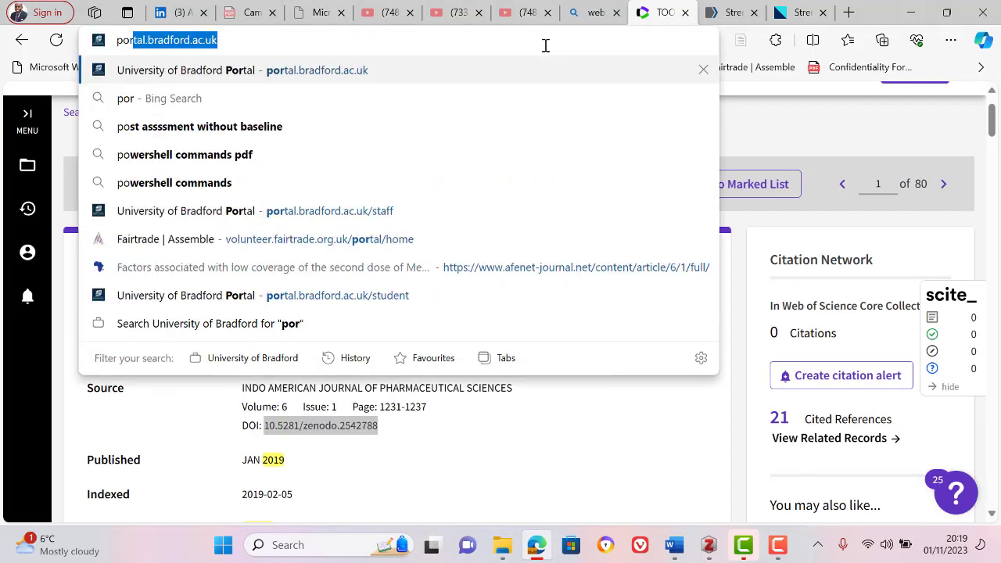
pyautogui.press('Return')
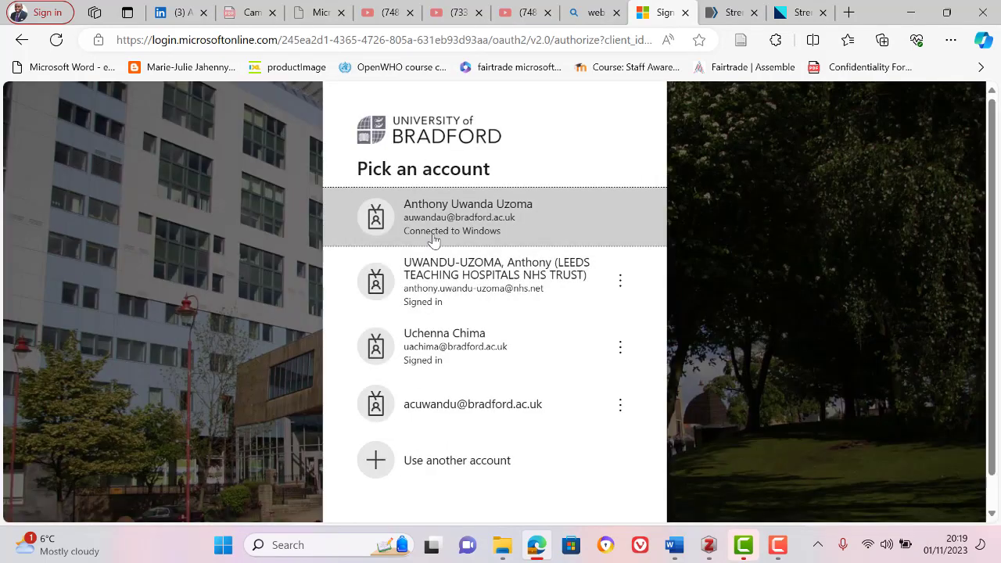
pyautogui.click(451, 233)
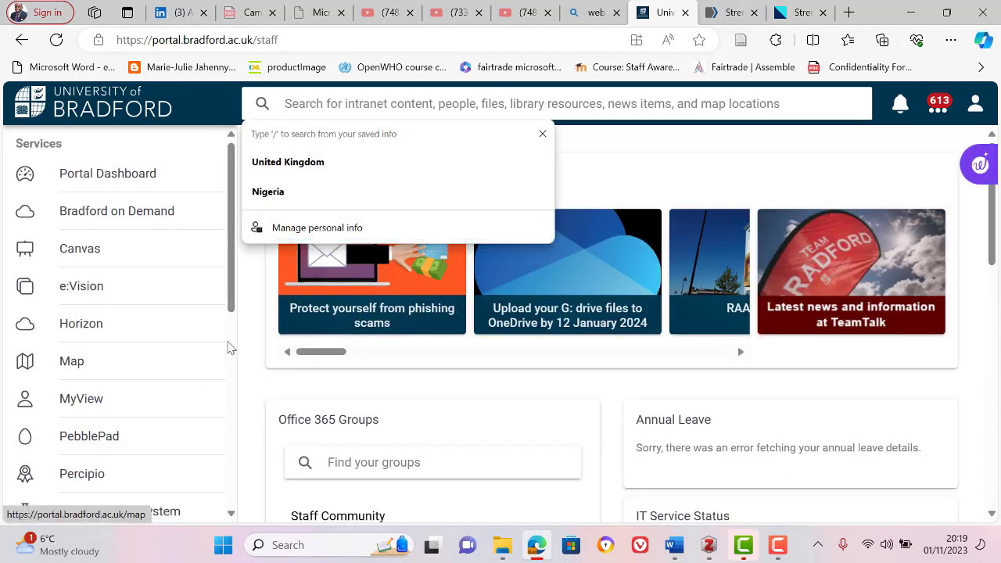
# Step: Open the Library site from the portal's list of university sites
pyautogui.scroll(-5, 227, 345)
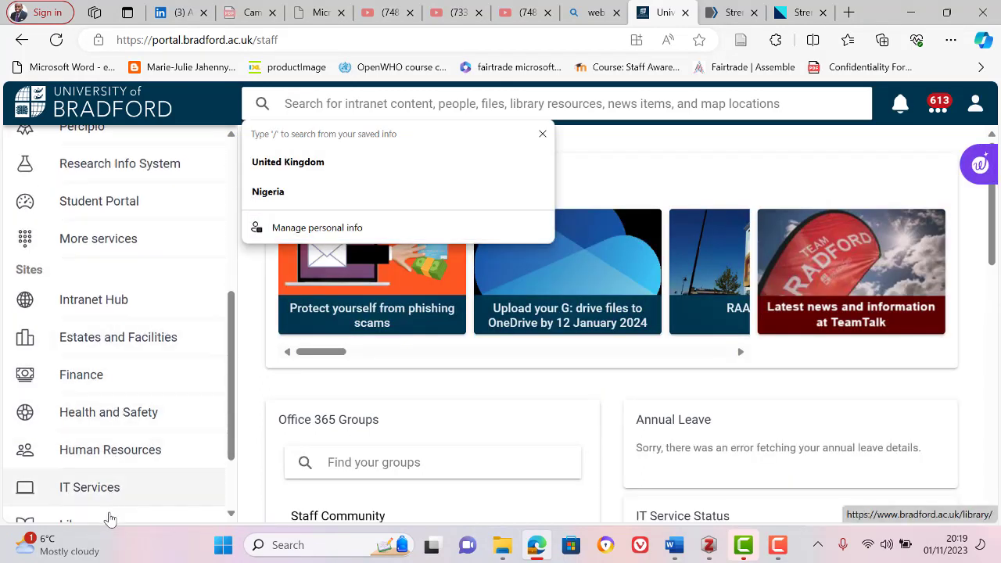
pyautogui.scroll(-2, 233, 480)
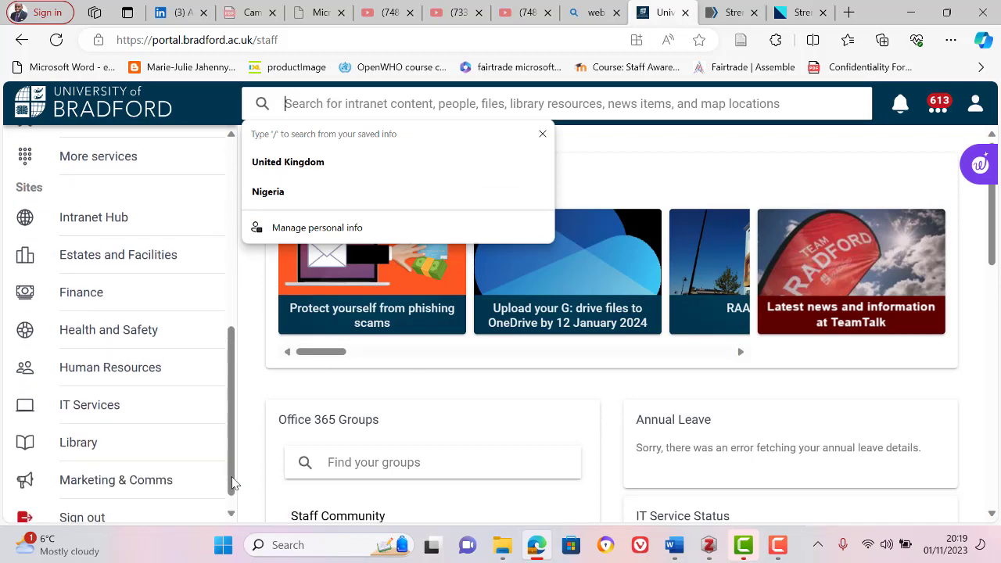
pyautogui.click(126, 439)
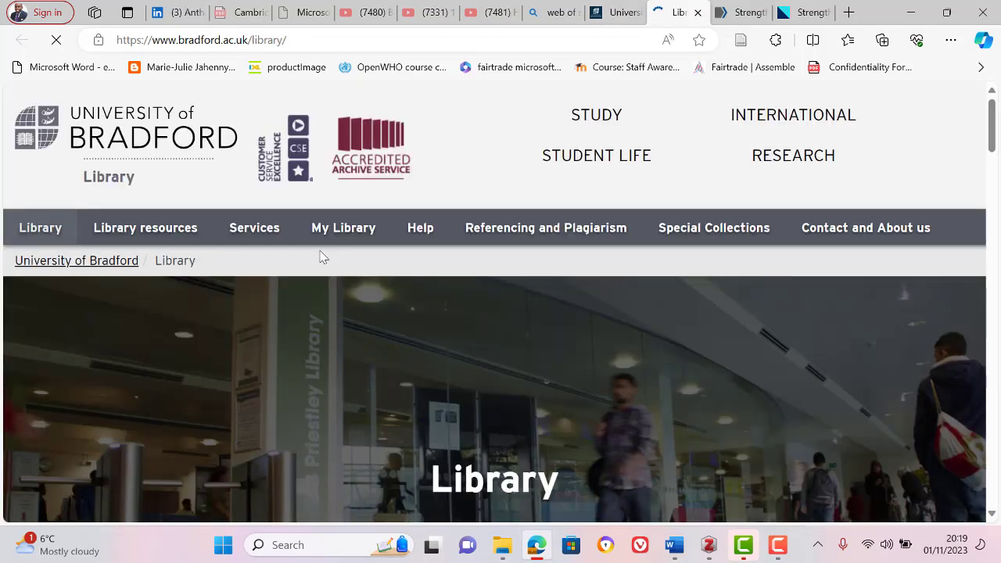
# Step: Search the library's Summon catalogue for "apa psych info"
pyautogui.scroll(-1, 619, 271)
pyautogui.scroll(-10, 619, 271)
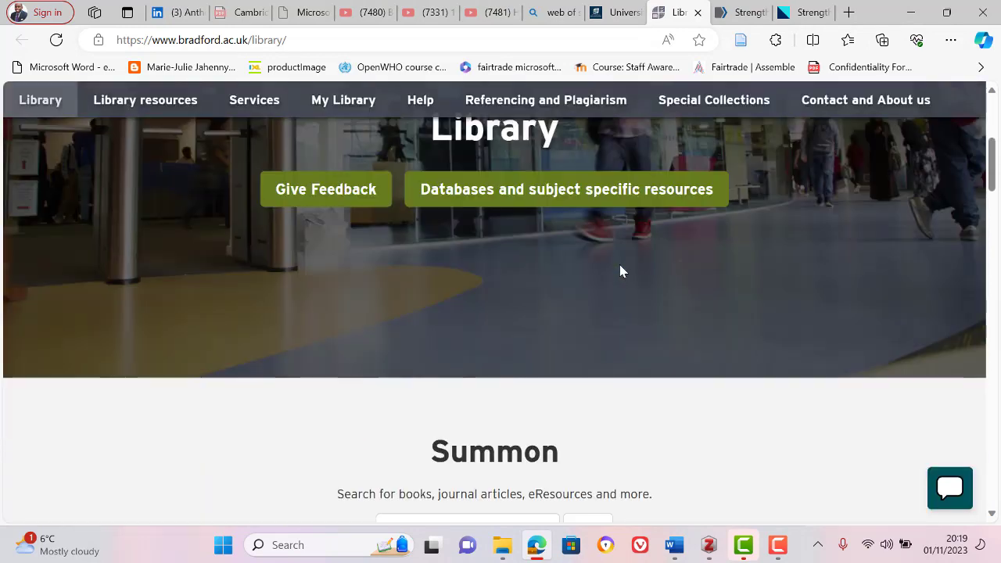
pyautogui.scroll(5, 620, 270)
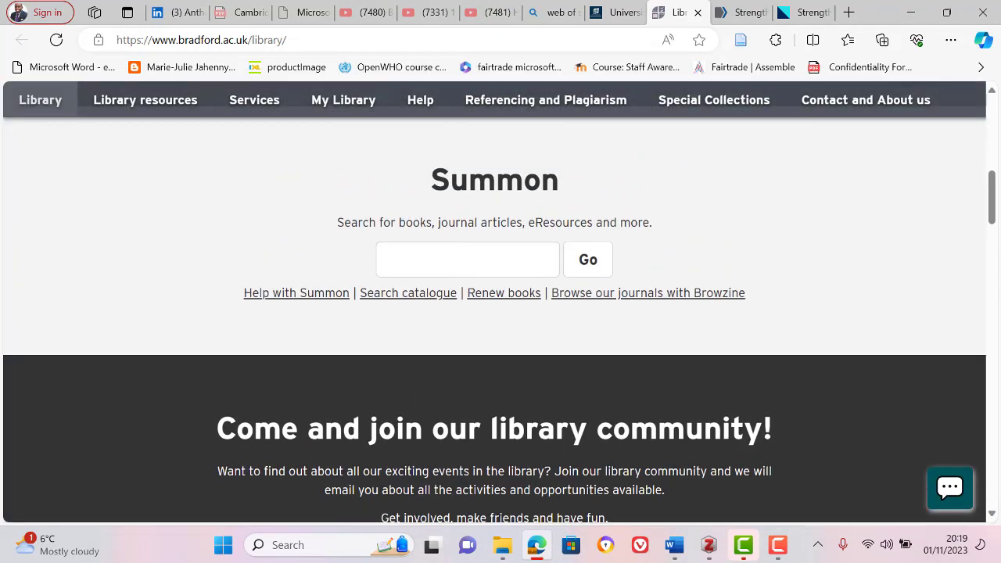
pyautogui.click(456, 248)
pyautogui.write('apa ')
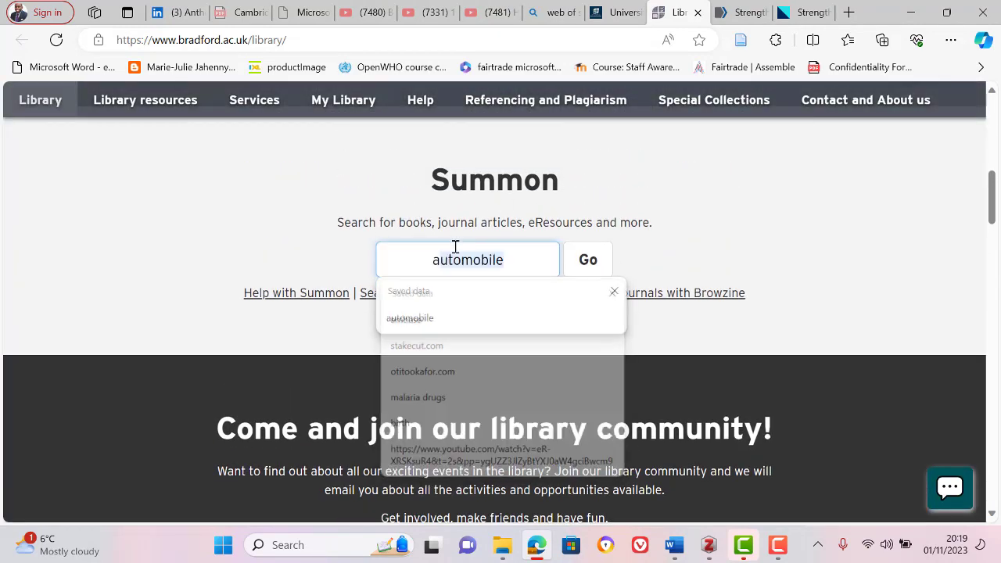
pyautogui.write('psy')
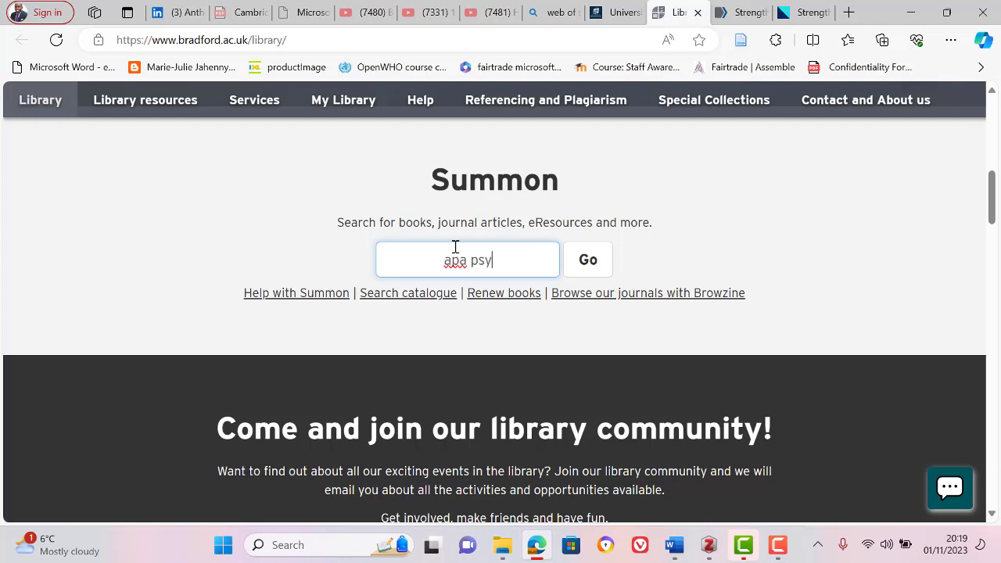
pyautogui.write('ch info')
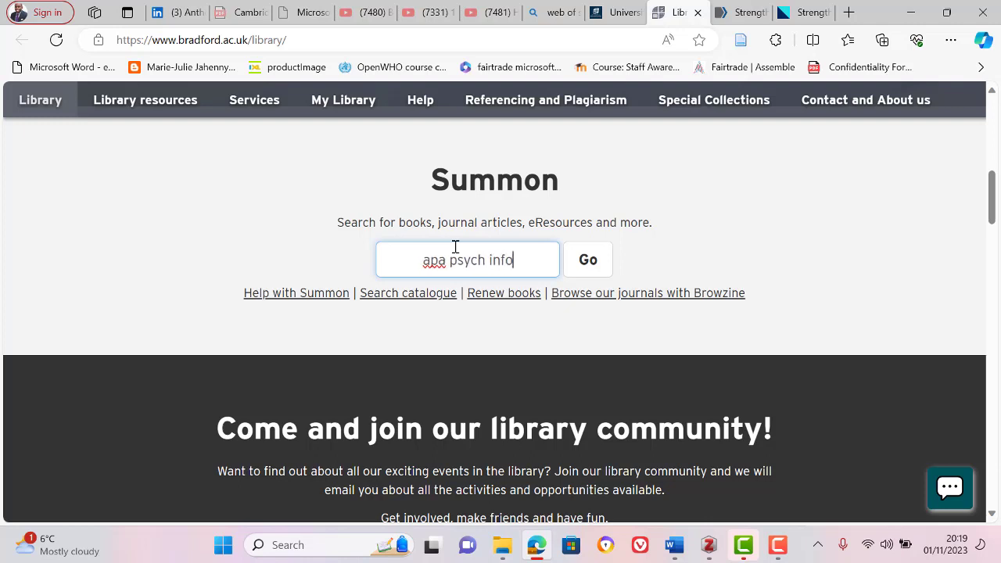
pyautogui.press('Return')
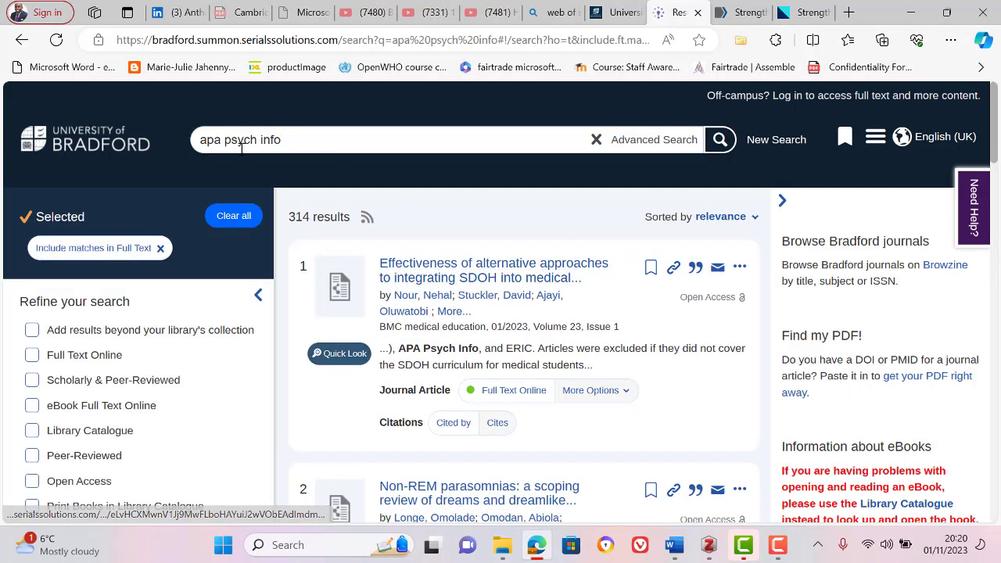
# Step: Correct the Summon search term to "apa psycinfo" and run the search again
pyautogui.scroll(-3, 389, 227)
pyautogui.scroll(3, 389, 228)
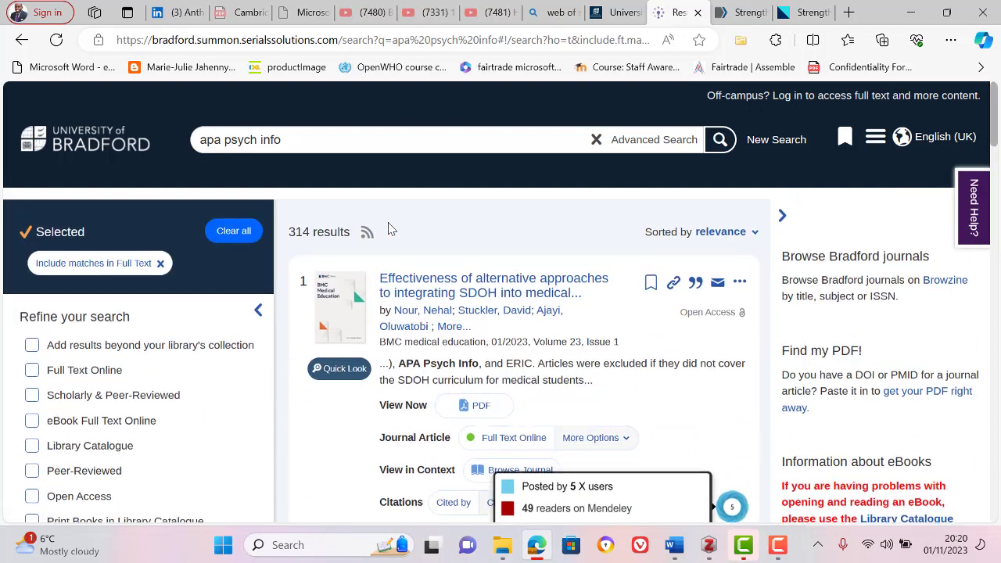
pyautogui.click(228, 145)
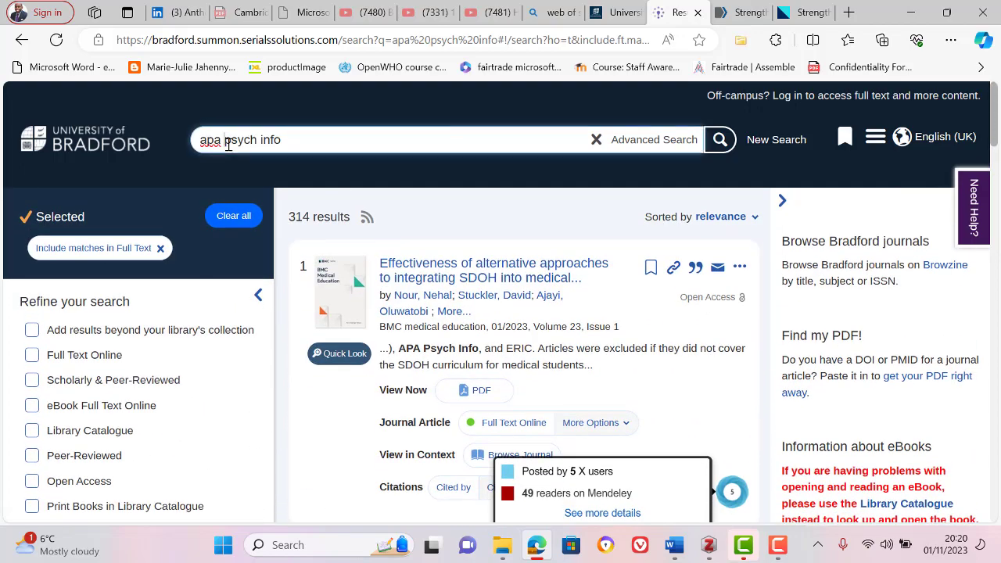
pyautogui.press('BackSpace')
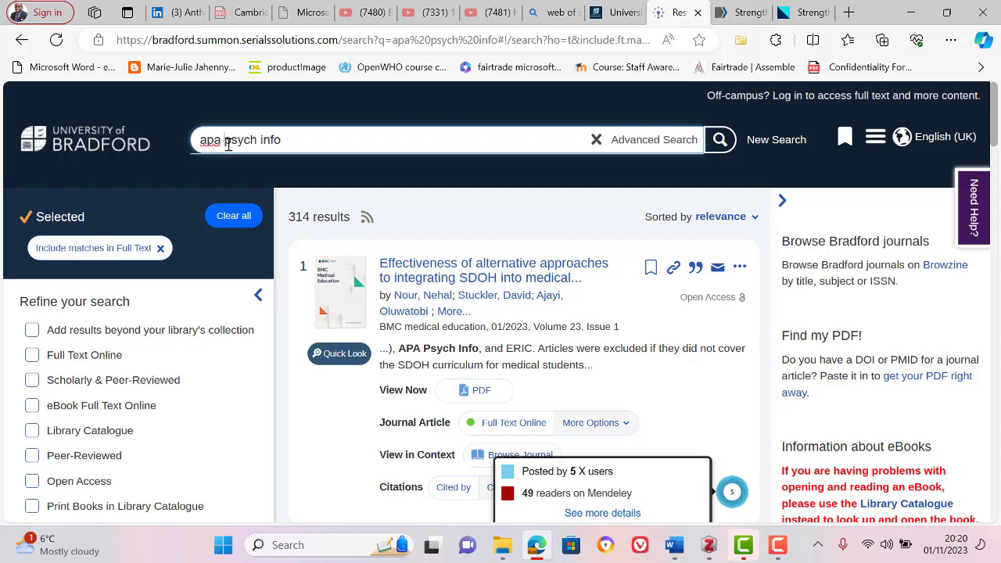
pyautogui.press('Return')
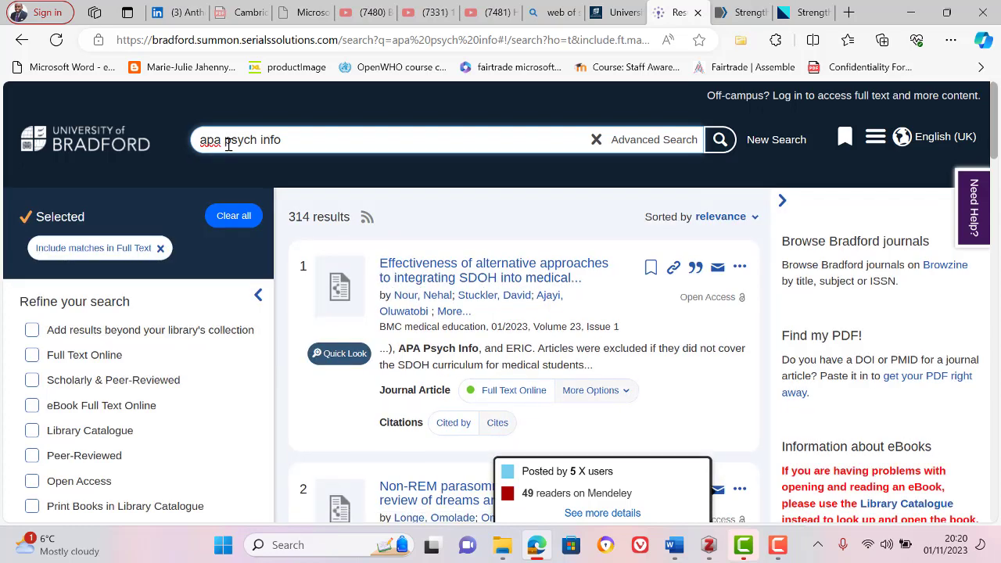
pyautogui.doubleClick(249, 140)
pyautogui.click(249, 139)
pyautogui.press('BackSpace')
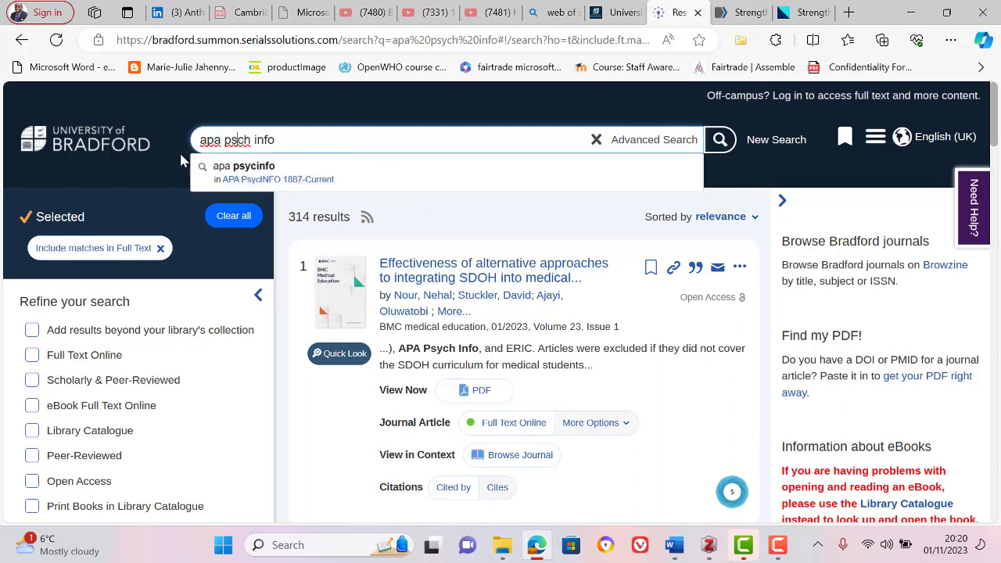
pyautogui.click(227, 143)
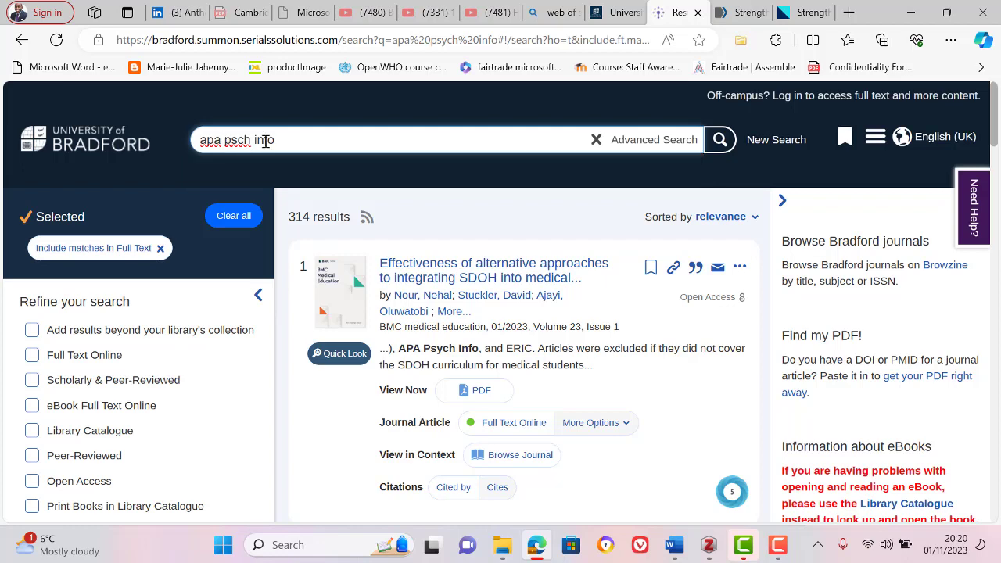
pyautogui.doubleClick(266, 141)
pyautogui.press('BackSpace')
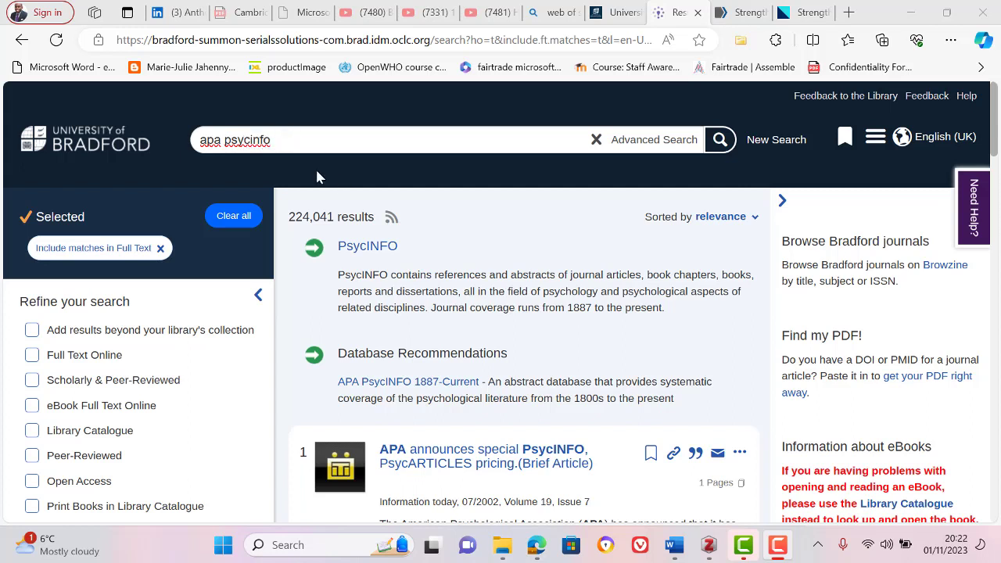
# Step: Open the PsycINFO database from the Summon results and activate its first search field
pyautogui.click(378, 251)
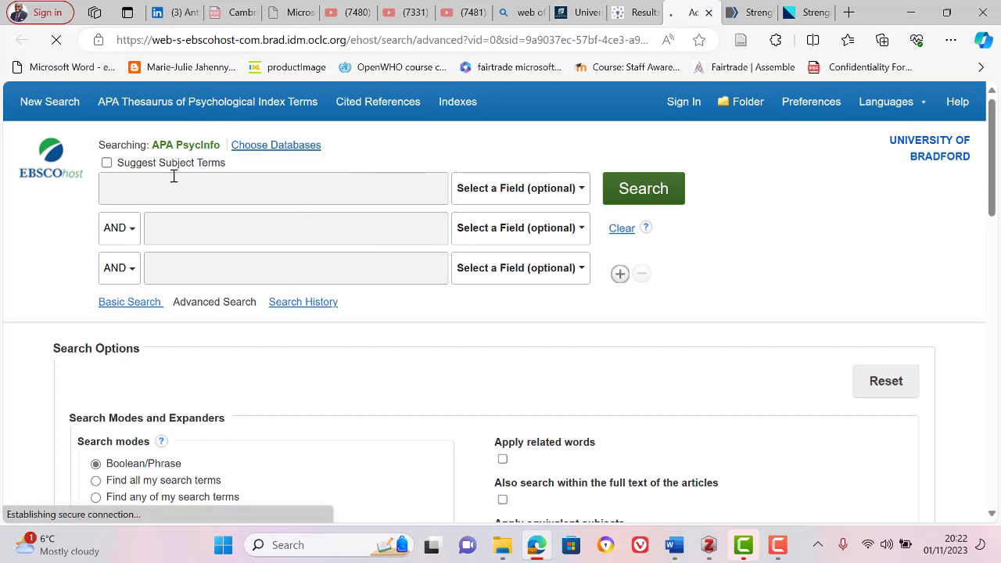
pyautogui.click(244, 177)
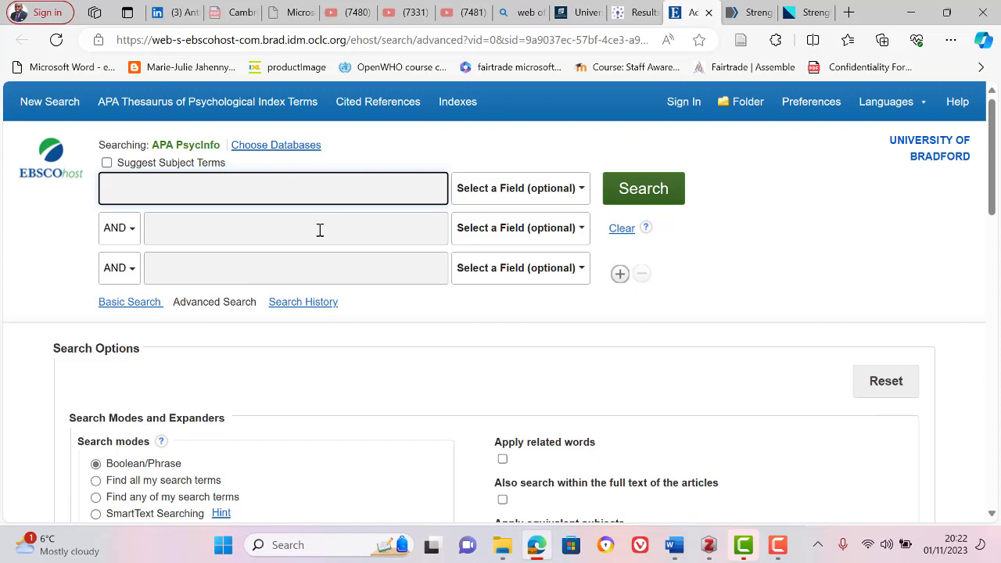
pyautogui.write('econ')
pyautogui.press('BackSpace')
pyautogui.press('BackSpace')
pyautogui.press('BackSpace')
pyautogui.press('BackSpace')
pyautogui.write('head')
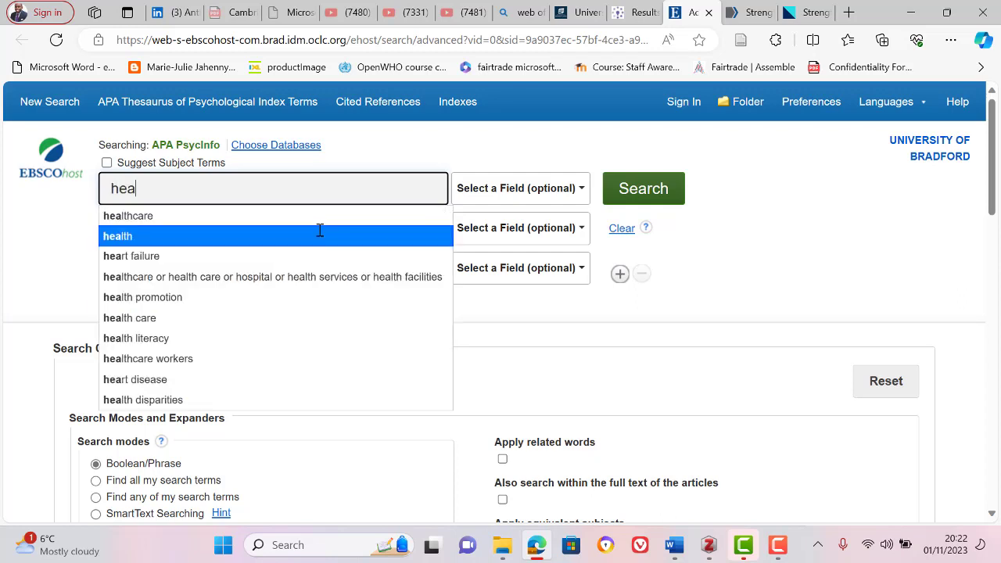
pyautogui.press('BackSpace')
pyautogui.press('BackSpace')
pyautogui.press('BackSpace')
pyautogui.press('BackSpace')
# Step: Enter "migraine" as the first search term and go to the second search field
pyautogui.write('m')
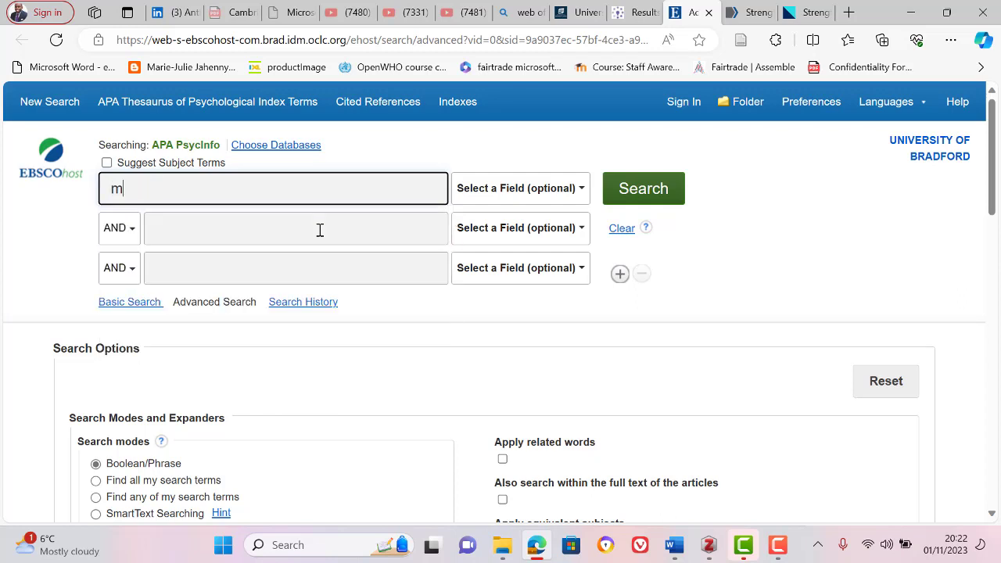
pyautogui.write('igraine')
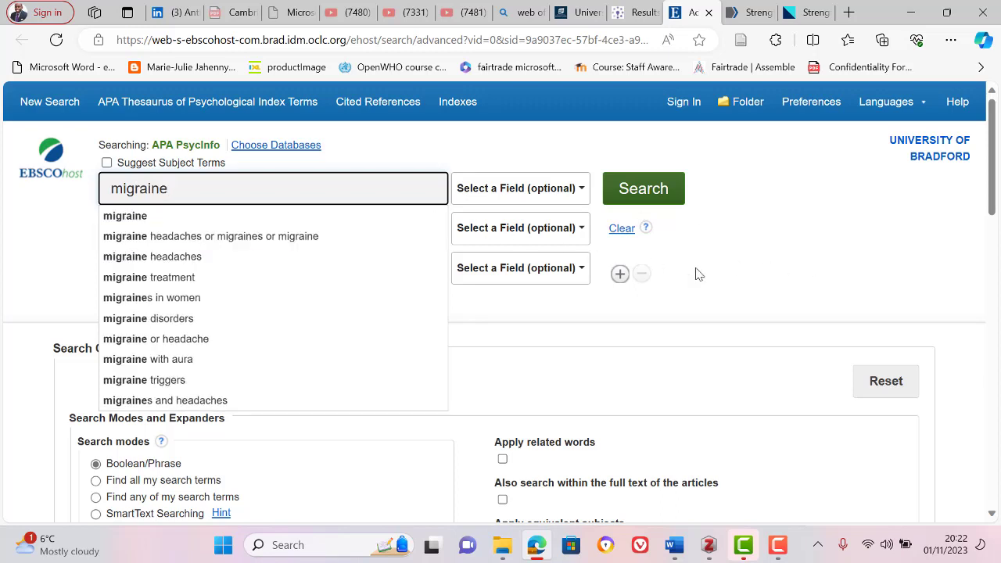
pyautogui.click(696, 274)
pyautogui.click(336, 238)
pyautogui.write('elde')
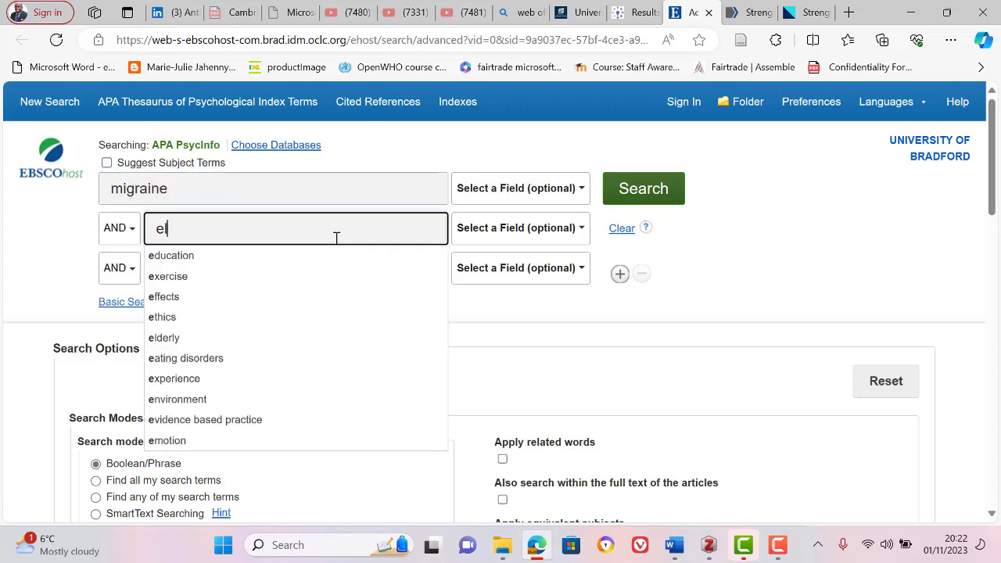
pyautogui.press('BackSpace')
pyautogui.press('BackSpace')
pyautogui.press('BackSpace')
pyautogui.press('BackSpace')
# Step: Add "adults" and "nigeria" as the second and third terms joined by AND, and run the APA PsycInfo search
pyautogui.write('a')
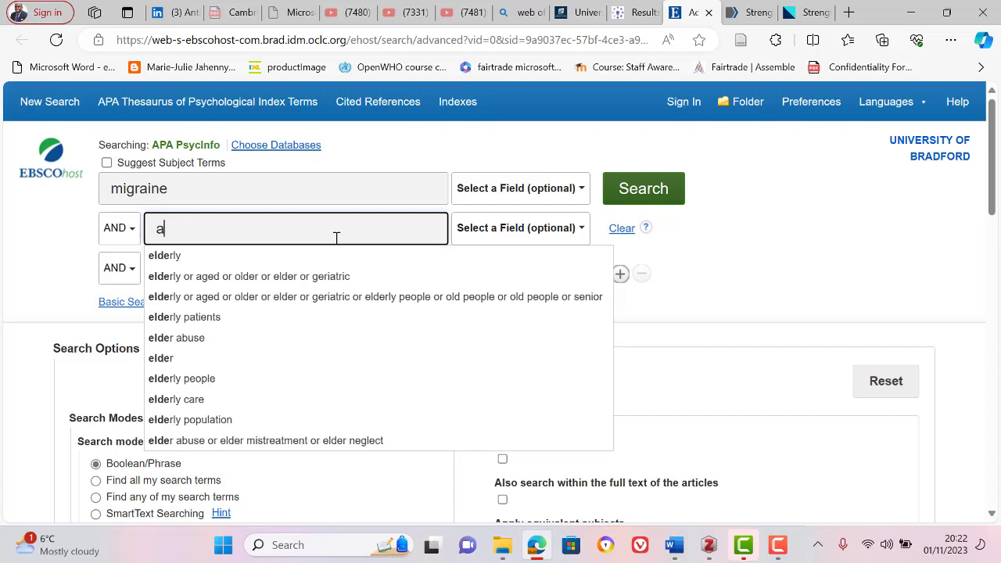
pyautogui.write('dults')
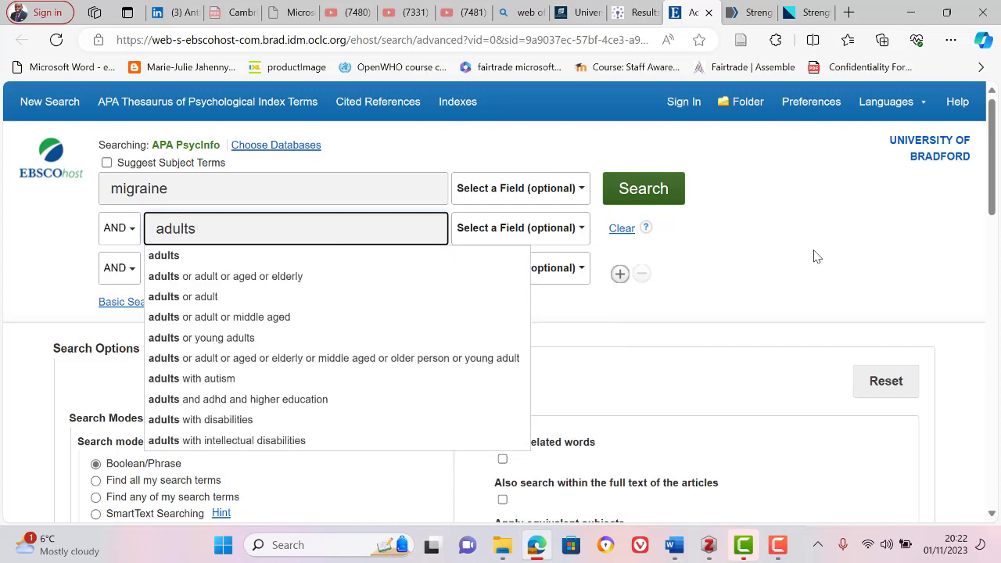
pyautogui.click(867, 281)
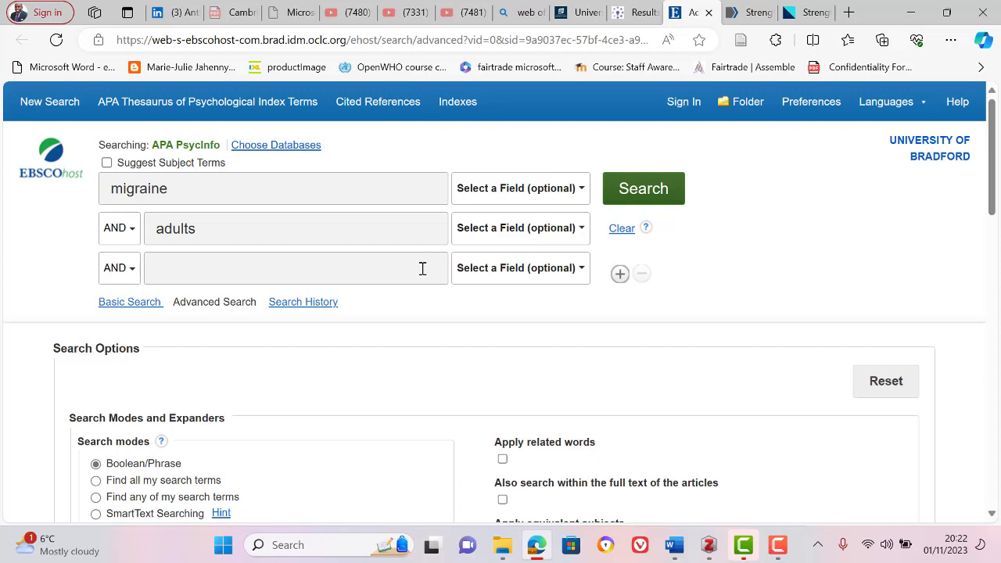
pyautogui.click(422, 268)
pyautogui.write('nigeria')
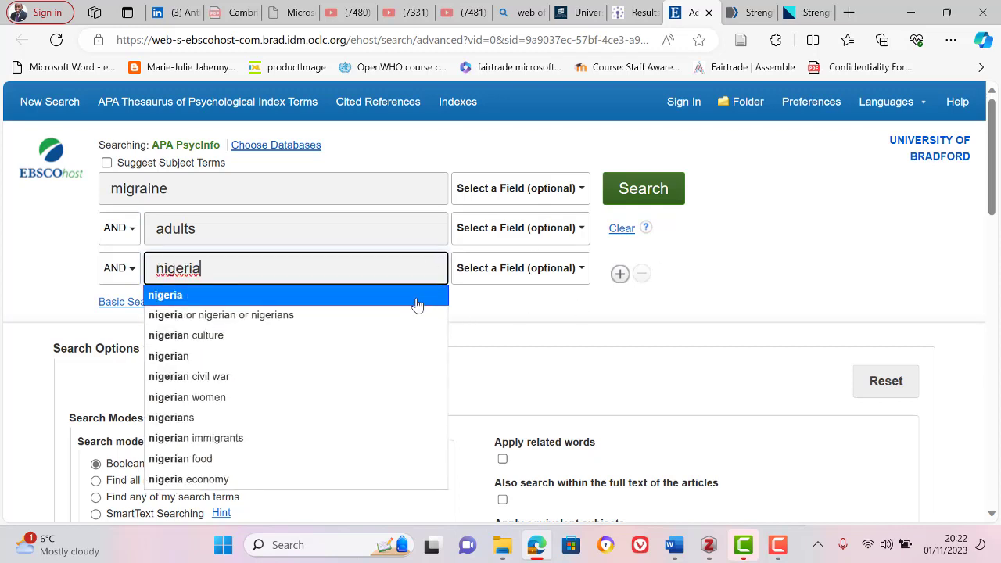
pyautogui.click(416, 305)
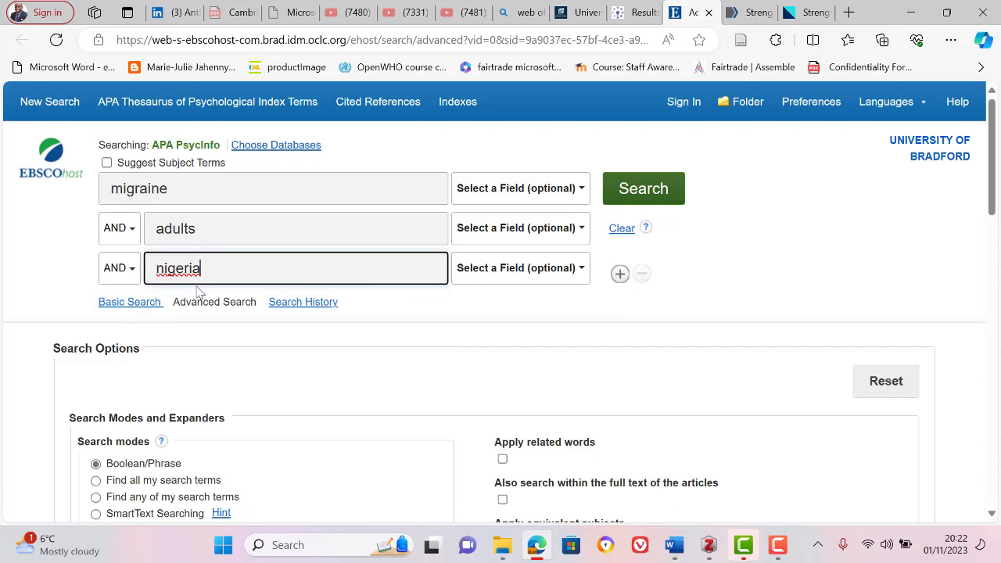
pyautogui.click(635, 200)
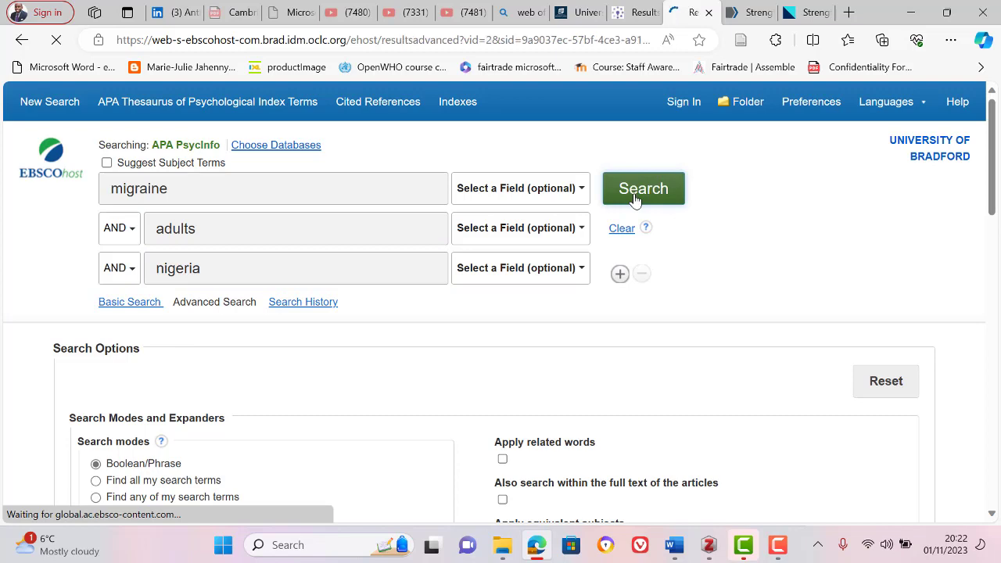
# Step: View the results of the "migraine AND adults AND nigeria" search and look through the listed journal articles
pyautogui.scroll(-3, 635, 200)
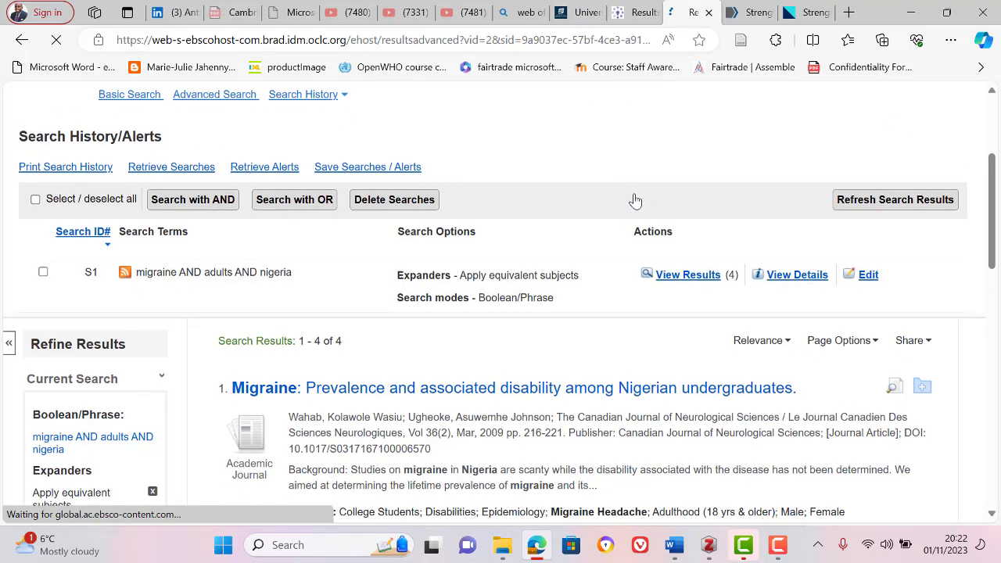
pyautogui.scroll(-1, 635, 200)
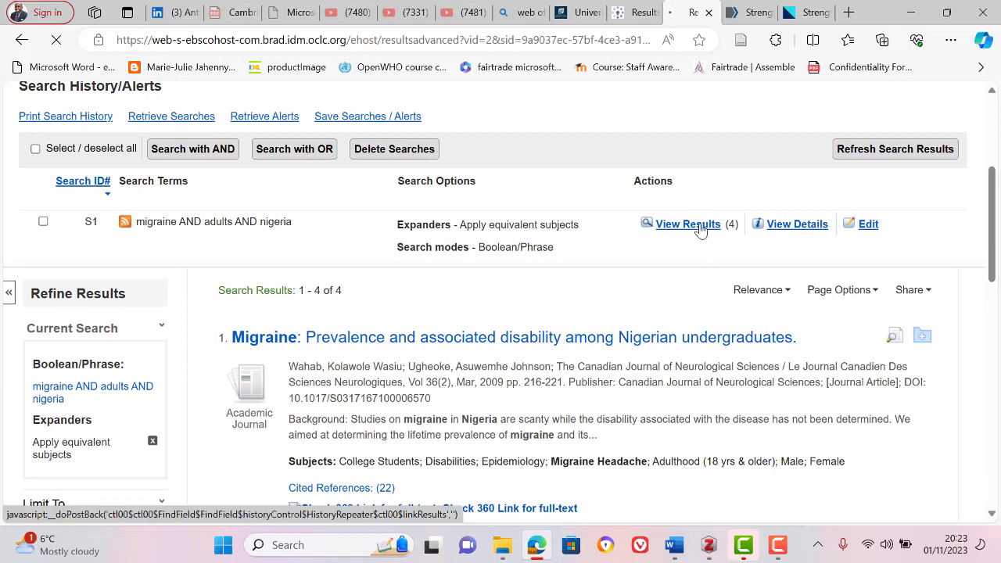
pyautogui.click(689, 224)
pyautogui.scroll(-9, 701, 231)
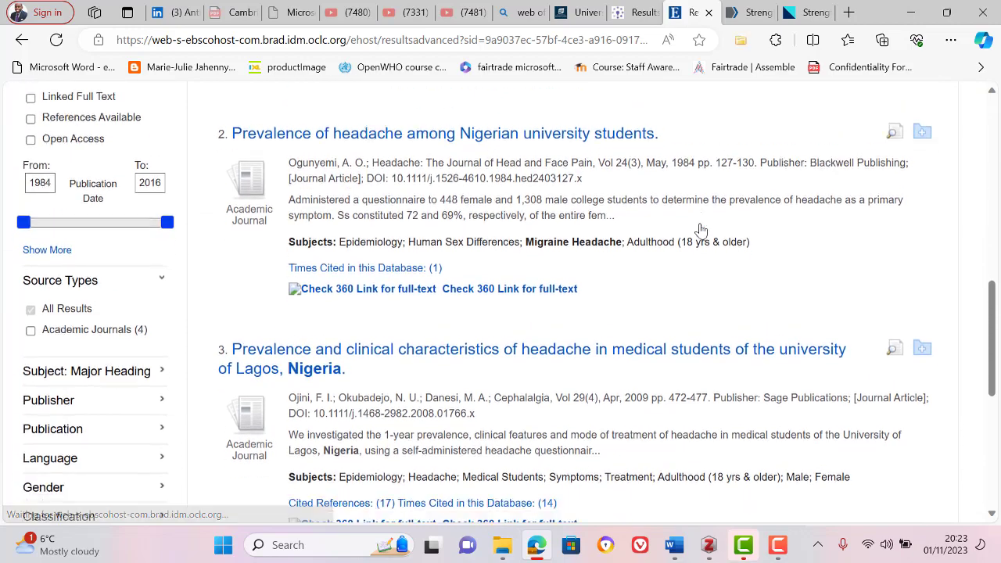
# Step: Open the record of the first result, "Migraine: Prevalence and associated disability among Nigerian undergraduates."
pyautogui.scroll(4, 702, 230)
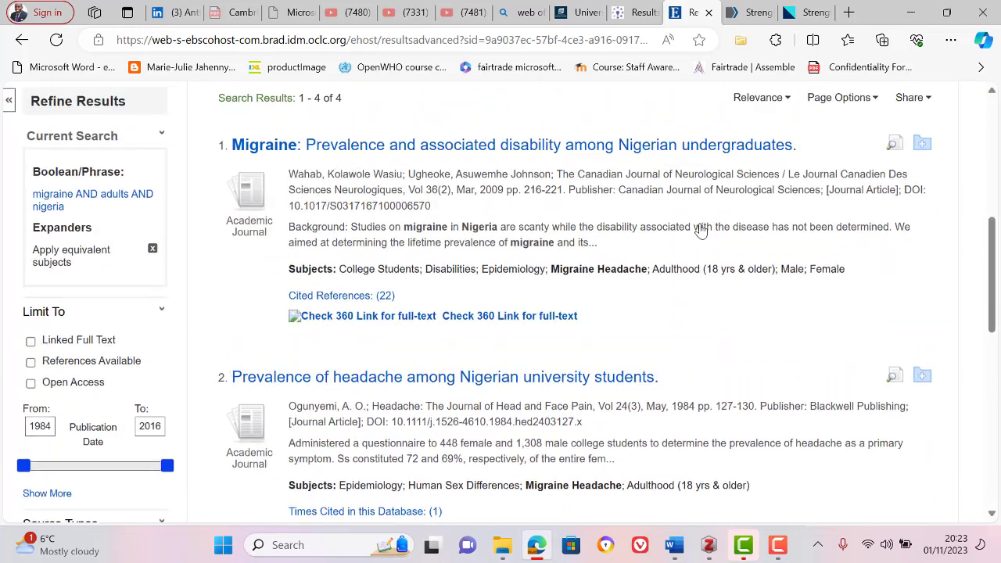
pyautogui.scroll(-1, 702, 231)
pyautogui.scroll(1, 702, 230)
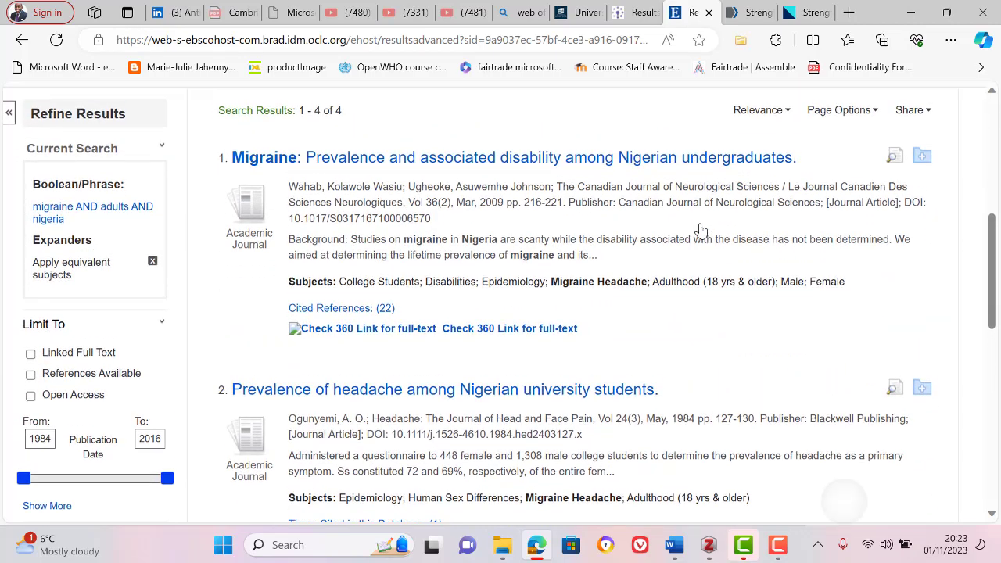
pyautogui.click(441, 181)
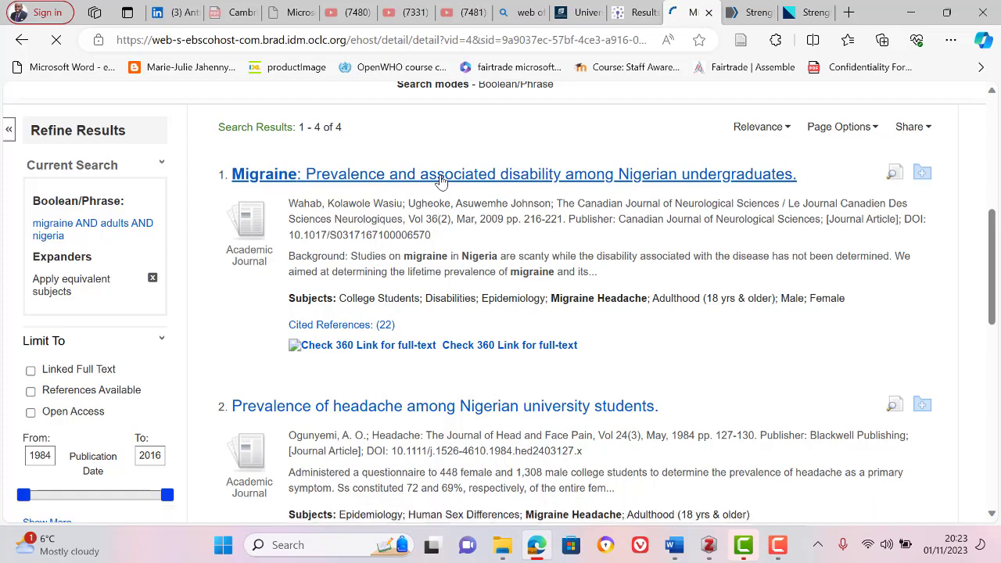
# Step: Look through the article's detailed record, including its source, abstract, subject headings, population, methodology and DOI
pyautogui.scroll(-6, 440, 181)
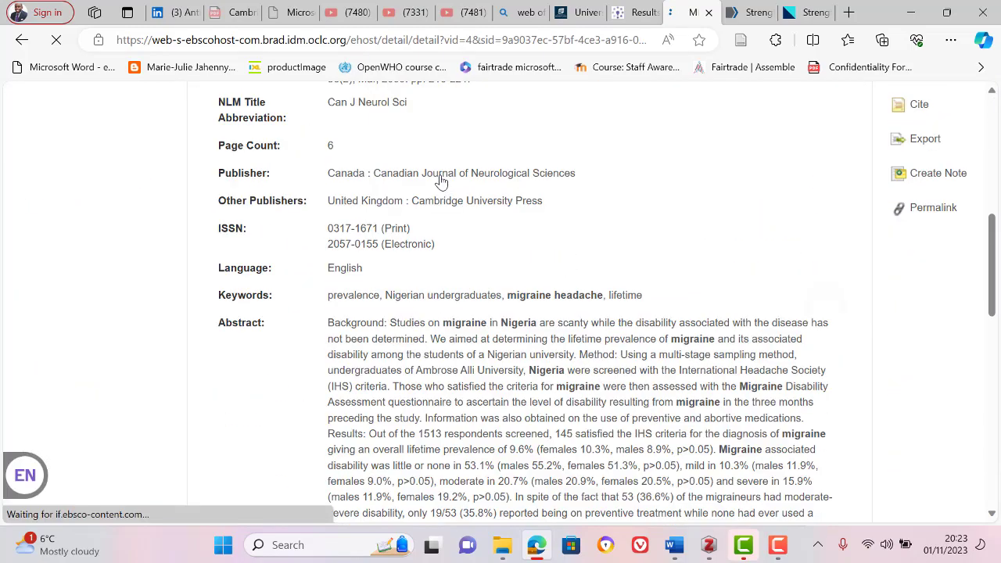
pyautogui.scroll(2, 441, 181)
pyautogui.scroll(3, 440, 181)
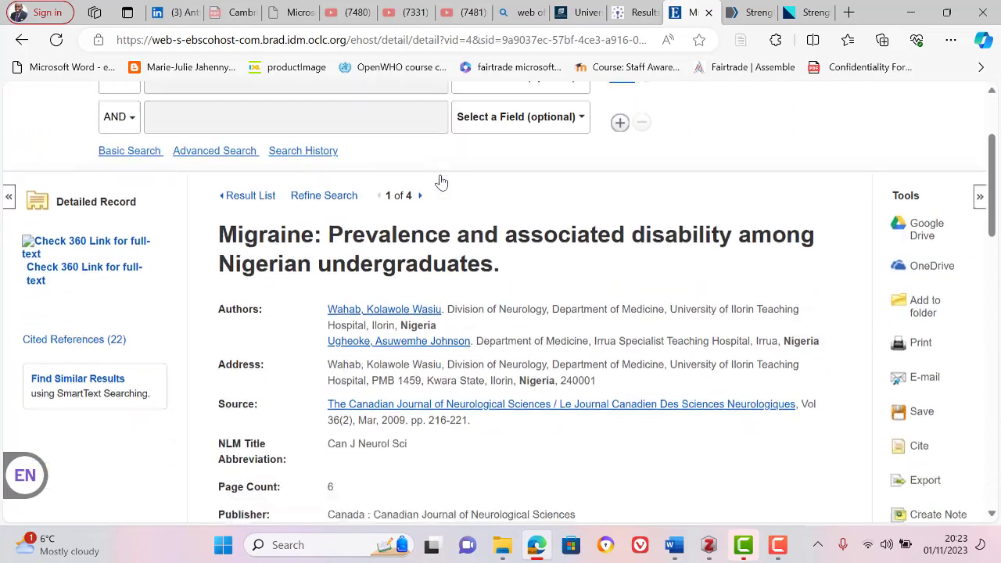
pyautogui.scroll(-7, 440, 181)
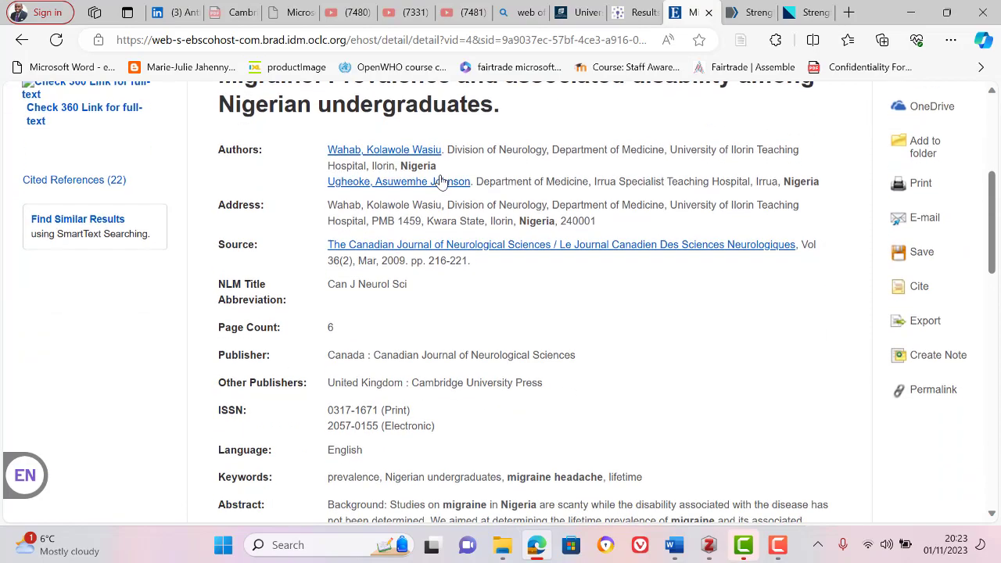
pyautogui.scroll(-7, 441, 181)
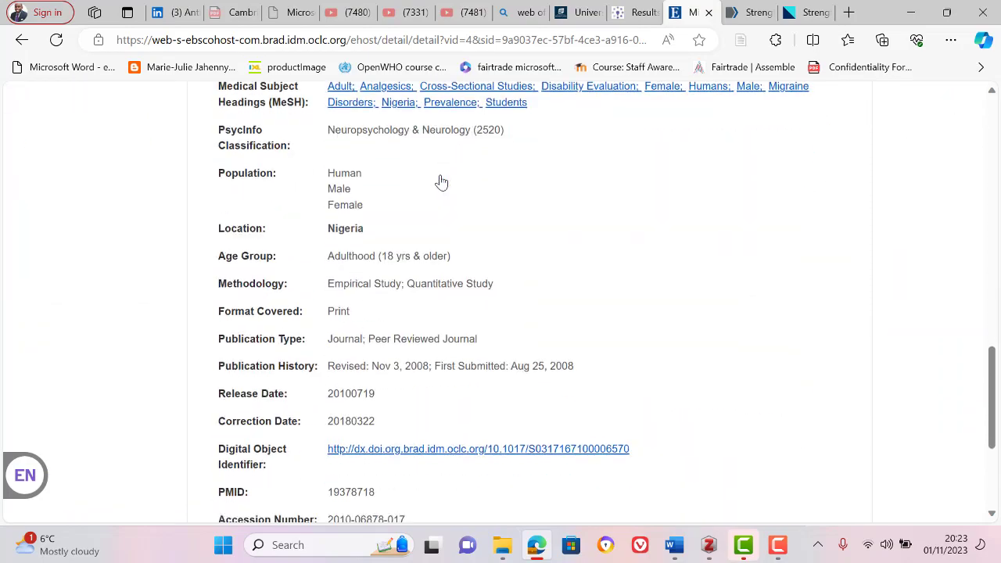
pyautogui.scroll(2, 441, 181)
pyautogui.scroll(10, 440, 181)
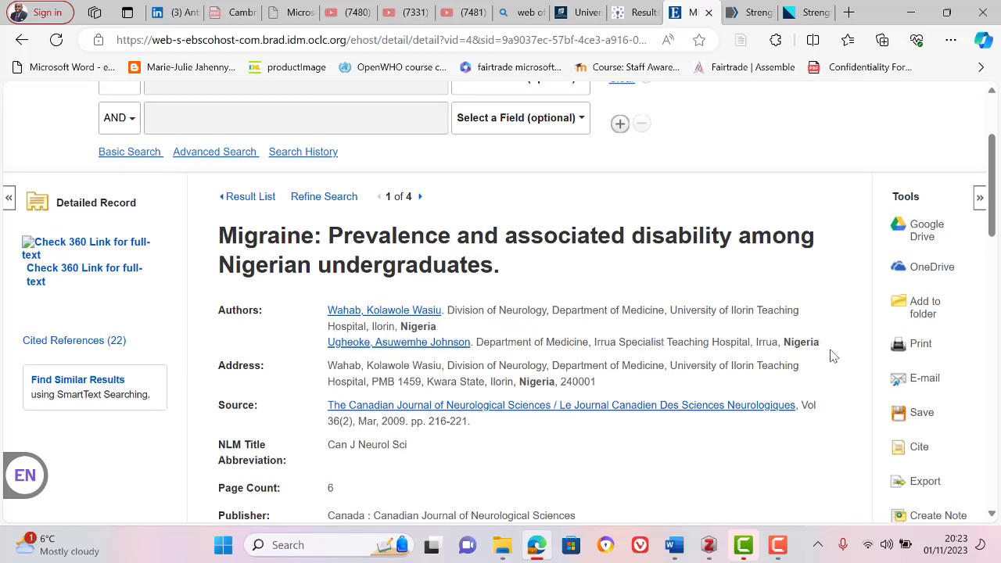
pyautogui.scroll(-1, 735, 342)
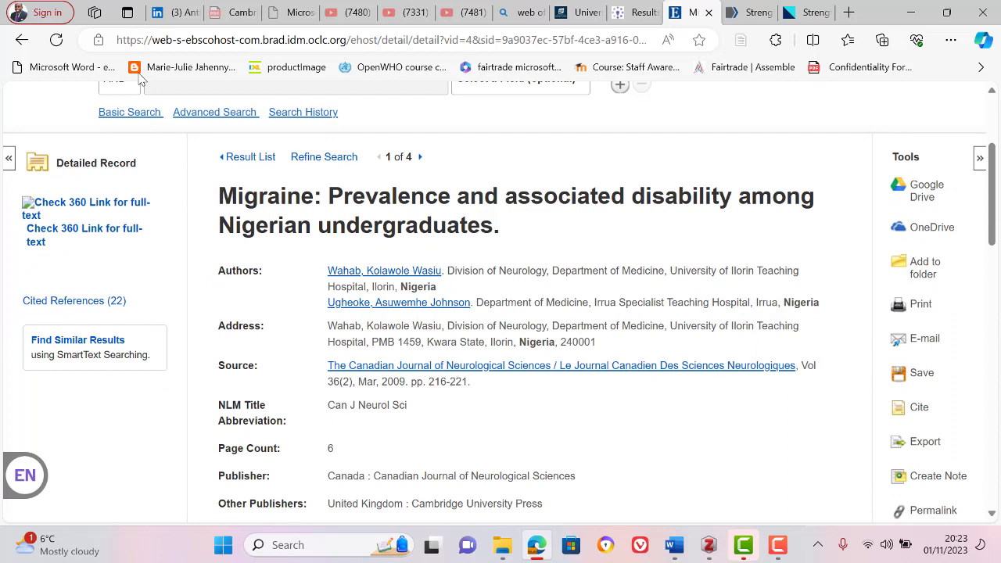
# Step: Check 360 Link for the article's full text and open the Open Access version as a PDF
pyautogui.click(49, 209)
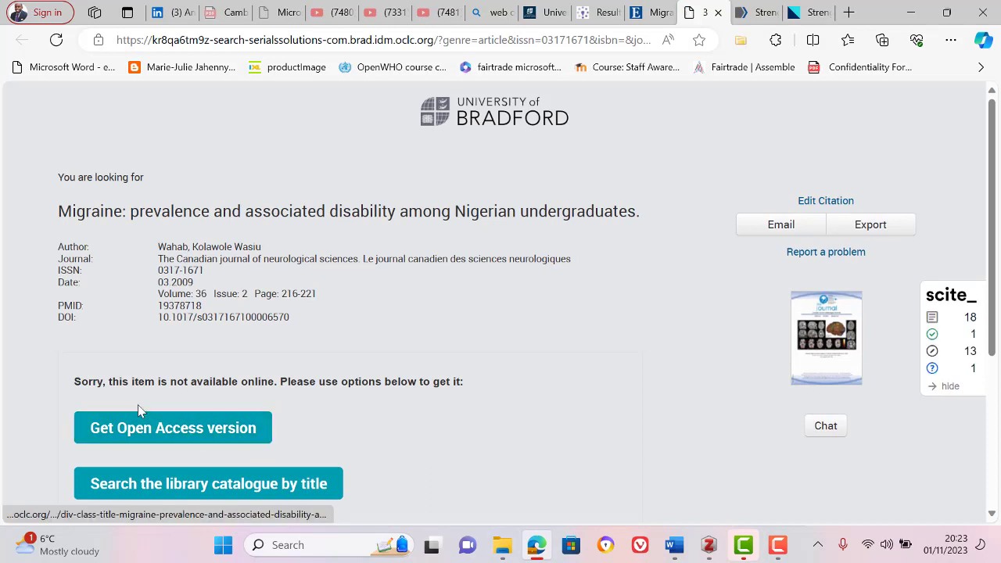
pyautogui.click(234, 441)
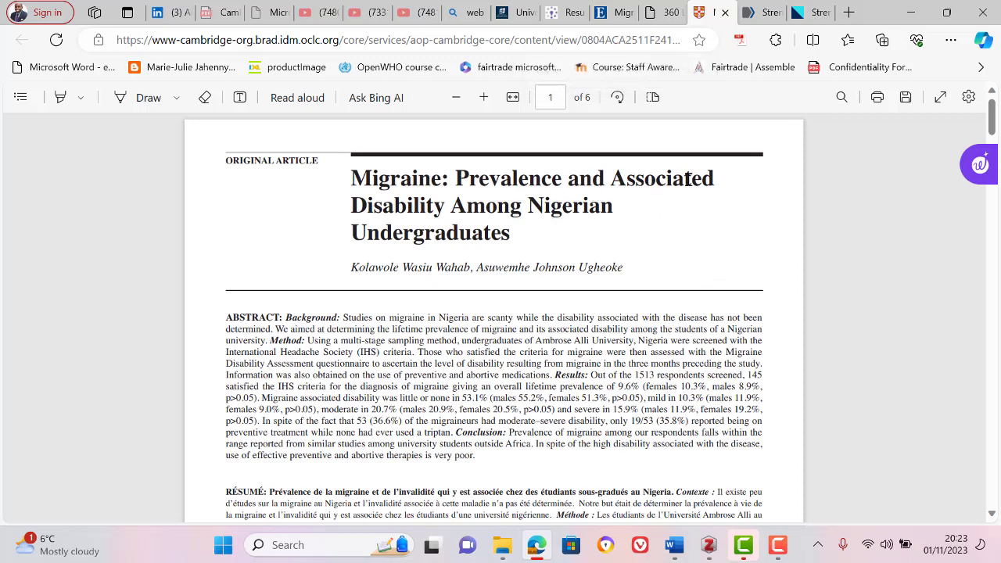
pyautogui.click(666, 16)
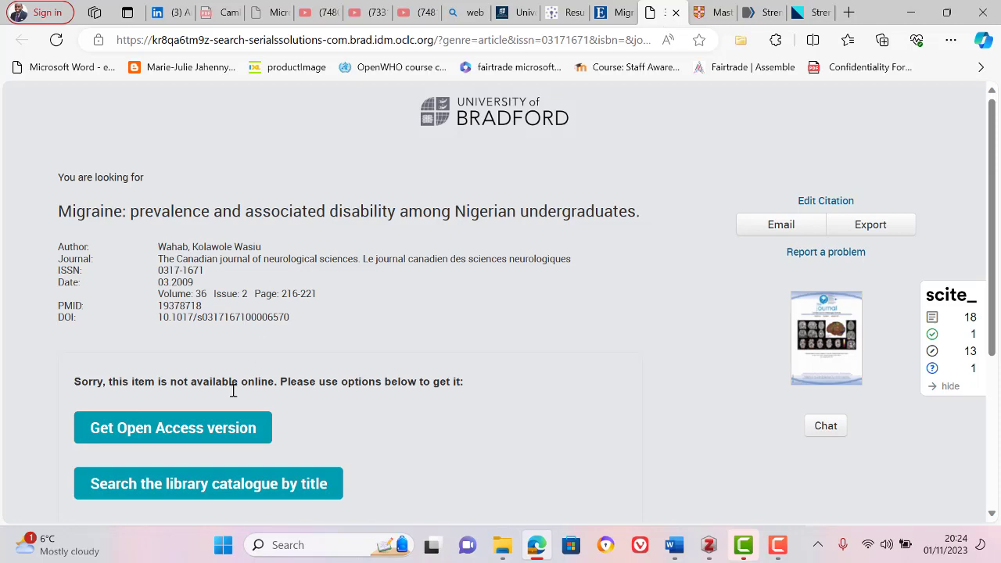
pyautogui.click(709, 15)
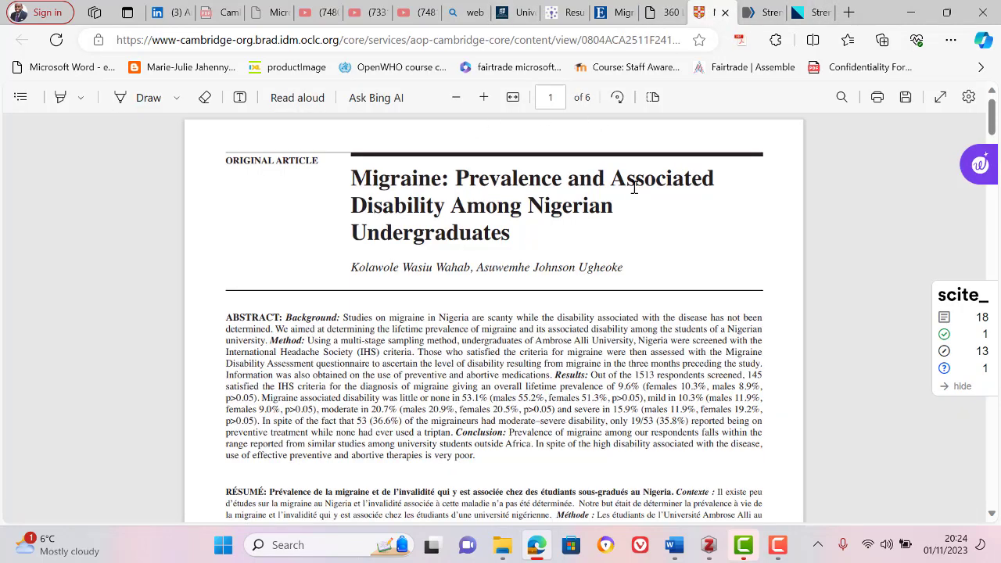
pyautogui.scroll(-7, 632, 209)
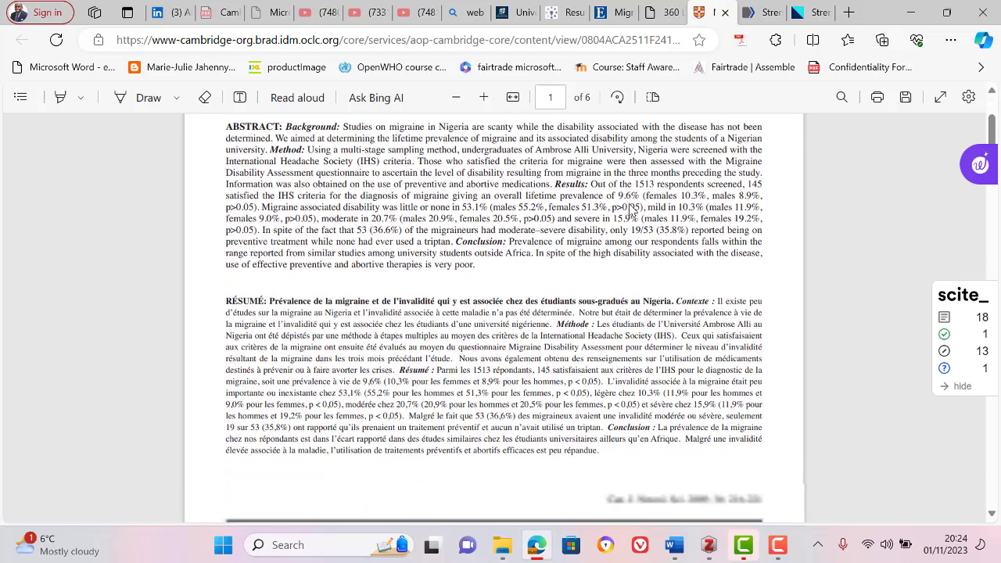
pyautogui.scroll(-10, 632, 210)
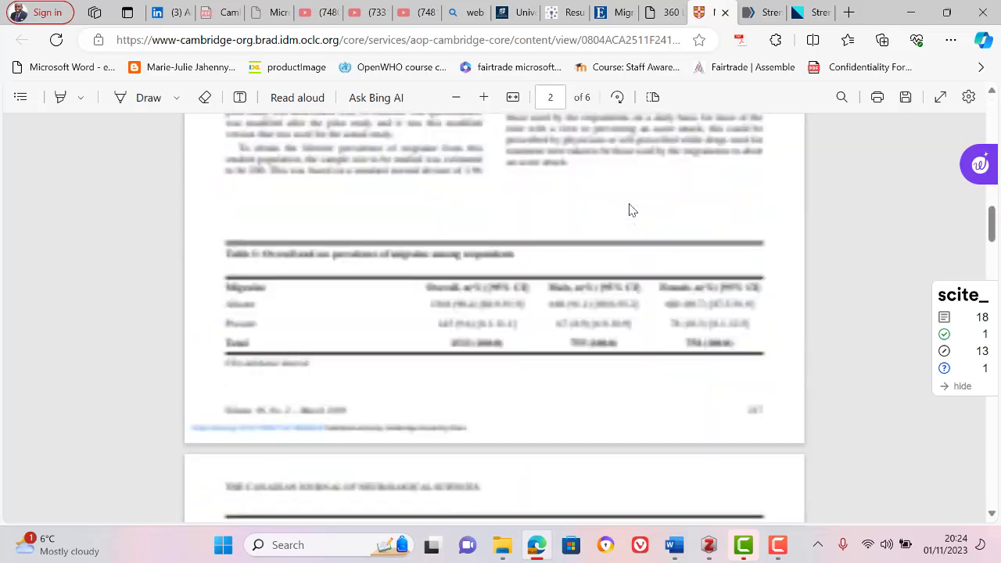
pyautogui.scroll(-4, 633, 210)
pyautogui.scroll(3, 632, 209)
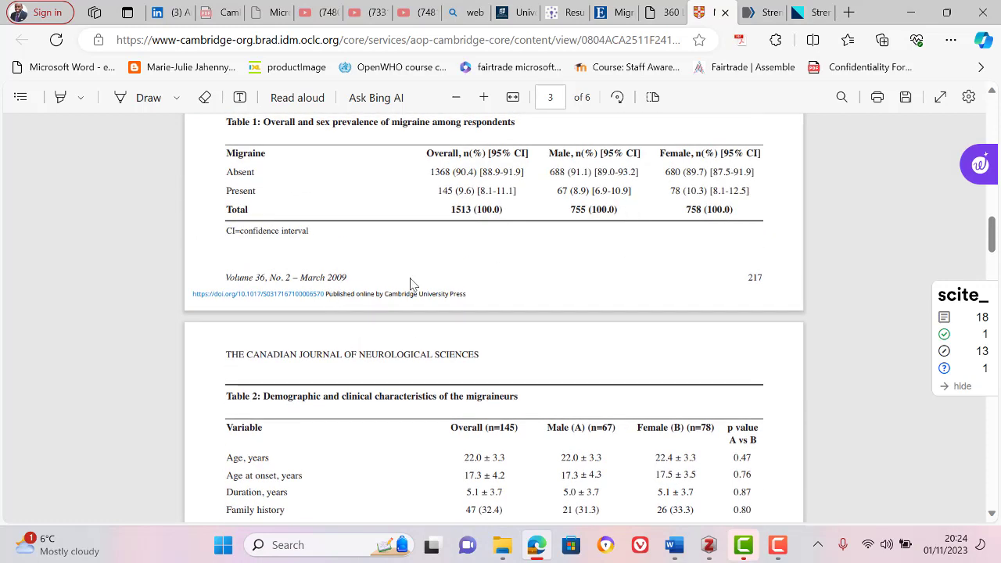
pyautogui.rightClick(309, 297)
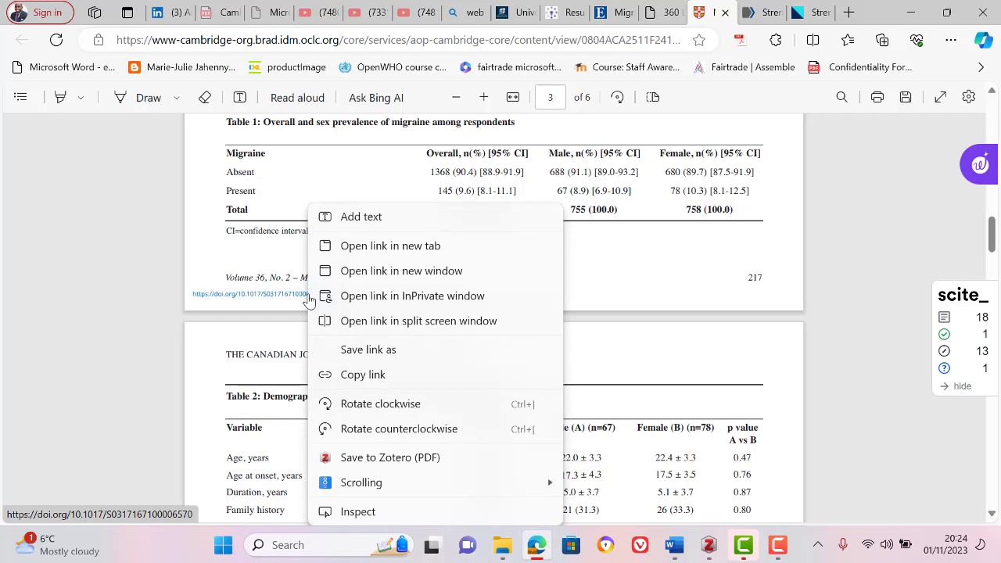
pyautogui.click(367, 376)
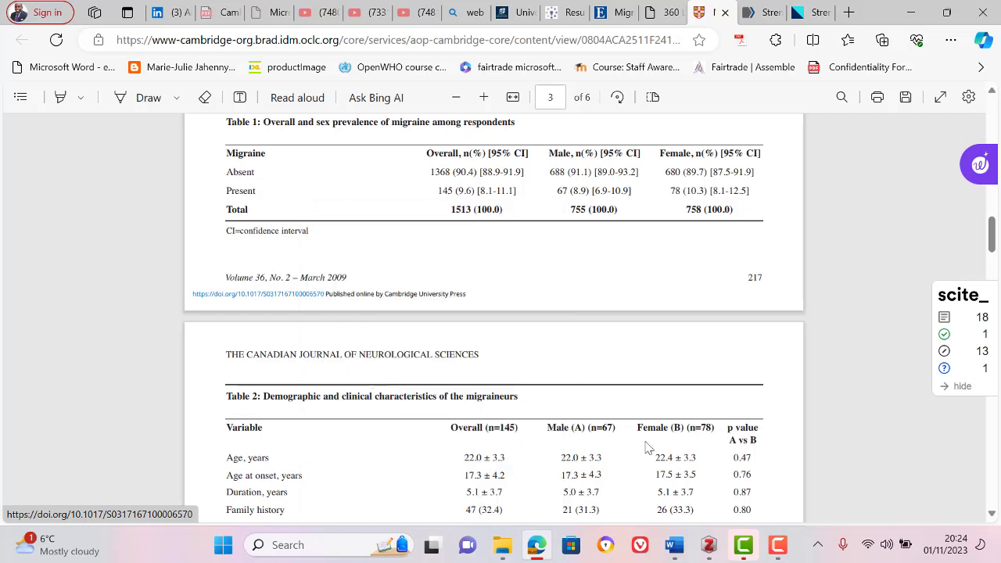
# Step: Switch to Zotero and add the migraine article to the Health promotion collection by identifier, using the copied DOI link
pyautogui.click(715, 550)
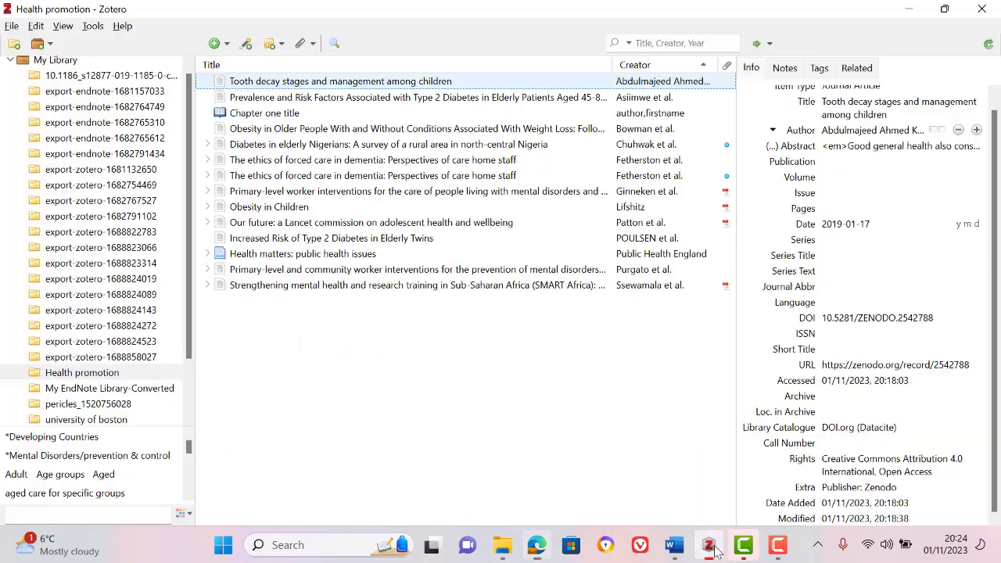
pyautogui.click(247, 47)
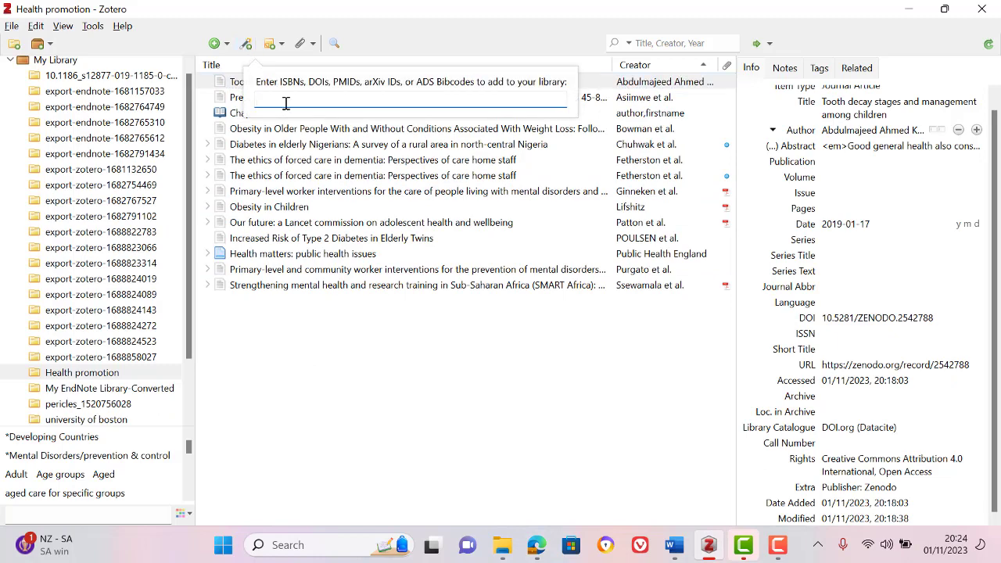
pyautogui.click(252, 53)
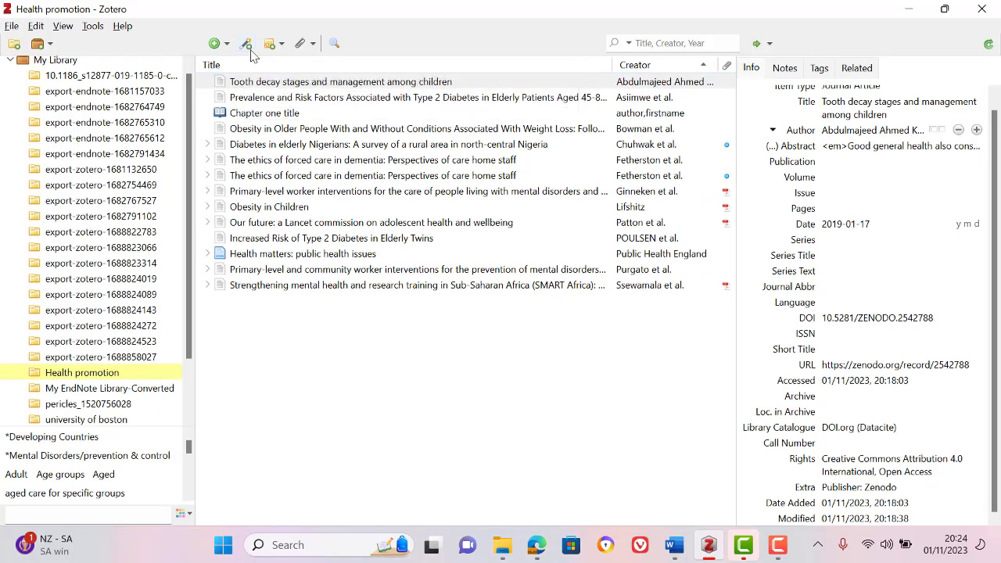
pyautogui.click(252, 53)
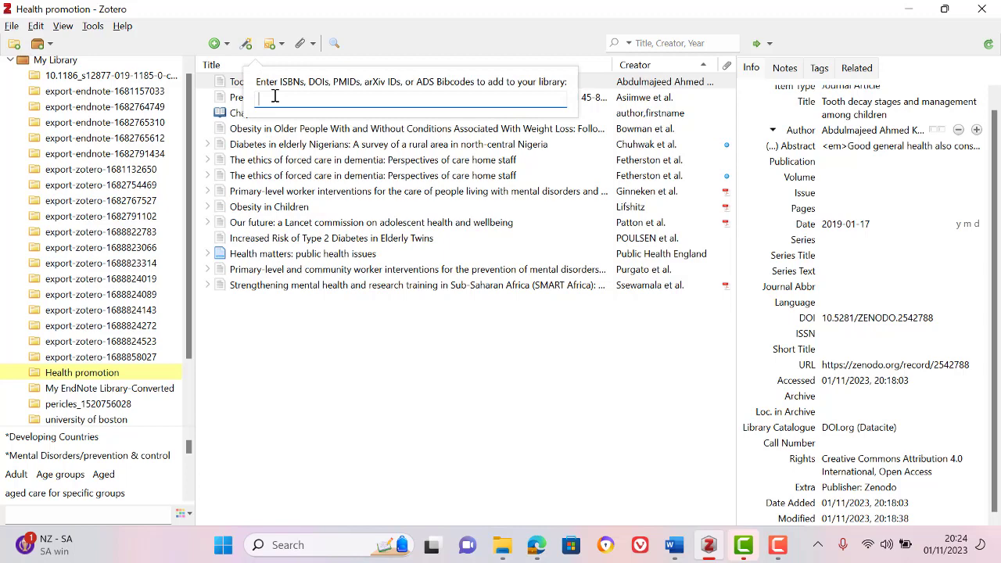
pyautogui.hotkey('ctrl', 'v')
pyautogui.press('Return')
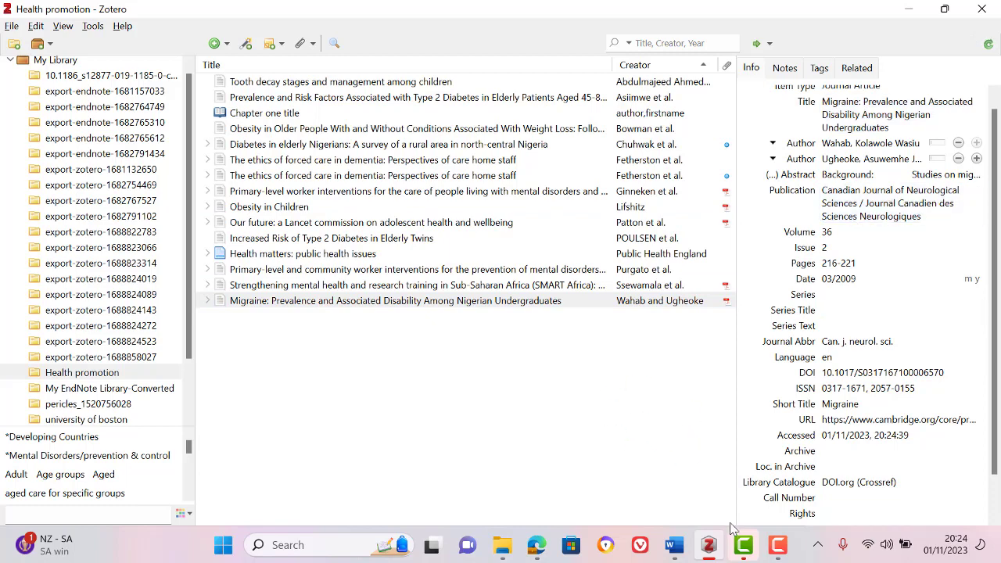
# Step: Switch to Word and insert a Zotero citation of the migraine article after "Migraine", finding it with the search term "migraine"
pyautogui.moveTo(674, 545)
pyautogui.click(744, 496)
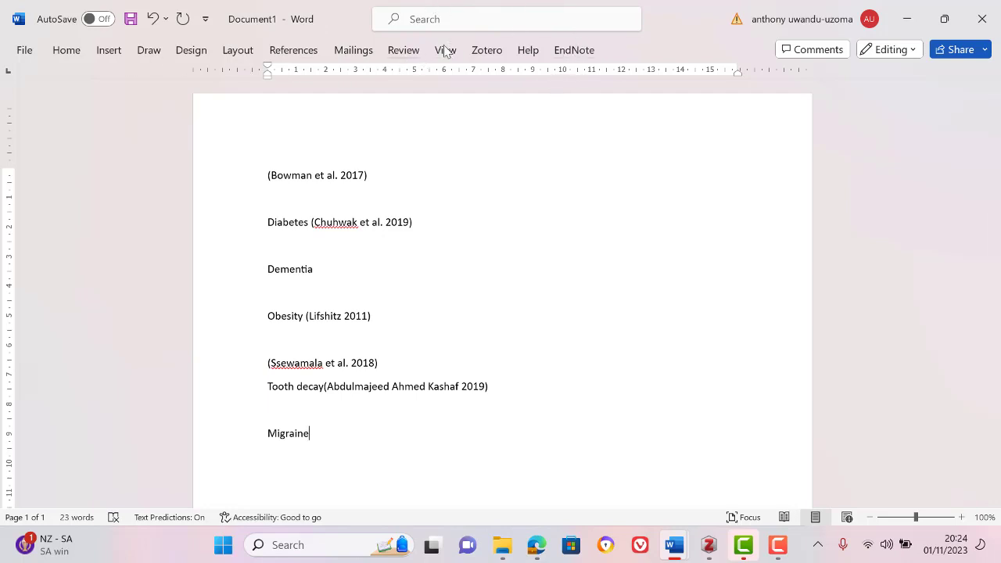
pyautogui.click(492, 52)
pyautogui.click(19, 97)
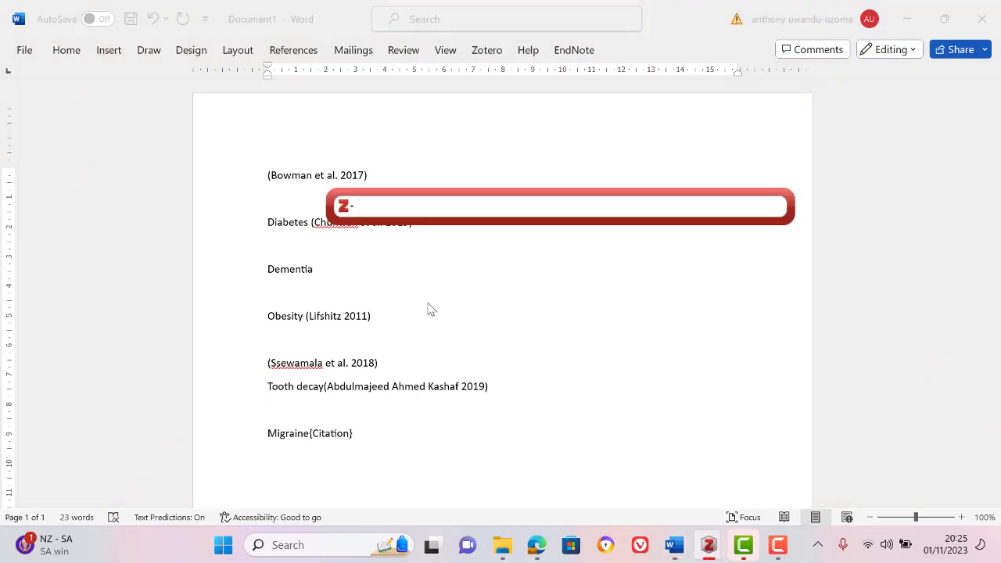
pyautogui.write('migra')
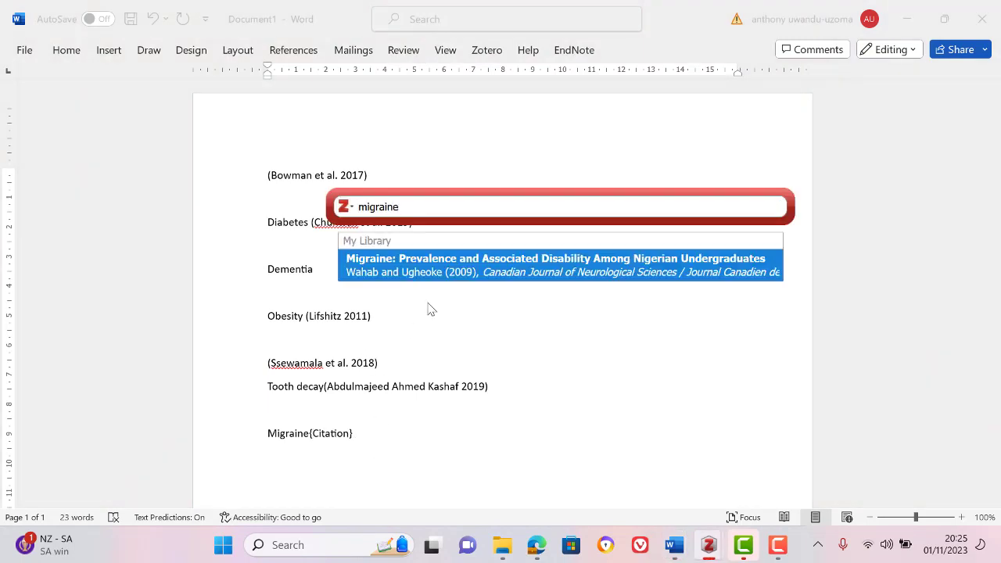
pyautogui.write('ine')
pyautogui.click(472, 269)
pyautogui.press('Return')
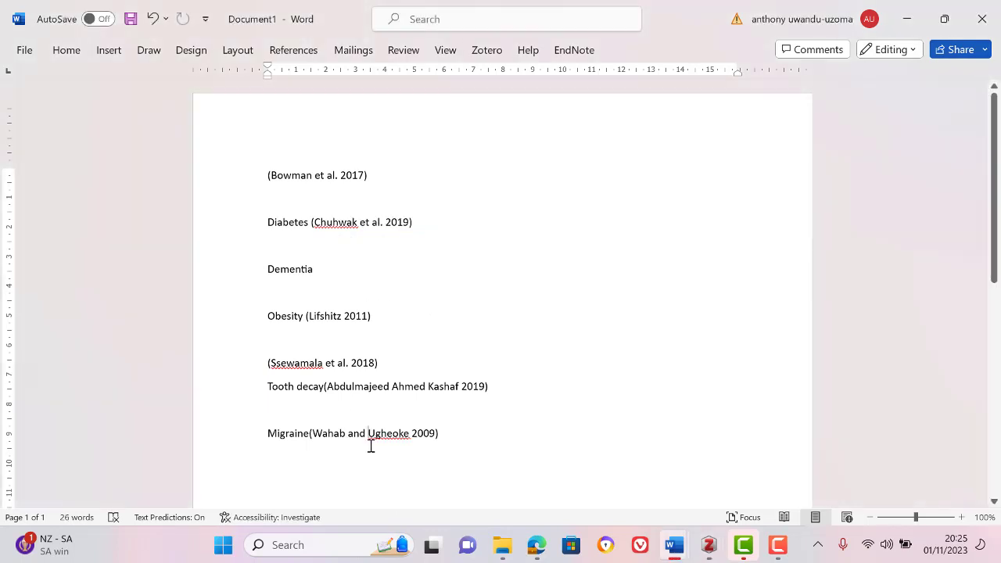
pyautogui.click(371, 445)
# Step: Switch back to Edge, search the web for "google scholar" in a new tab, and open the Google Scholar site
pyautogui.click(539, 547)
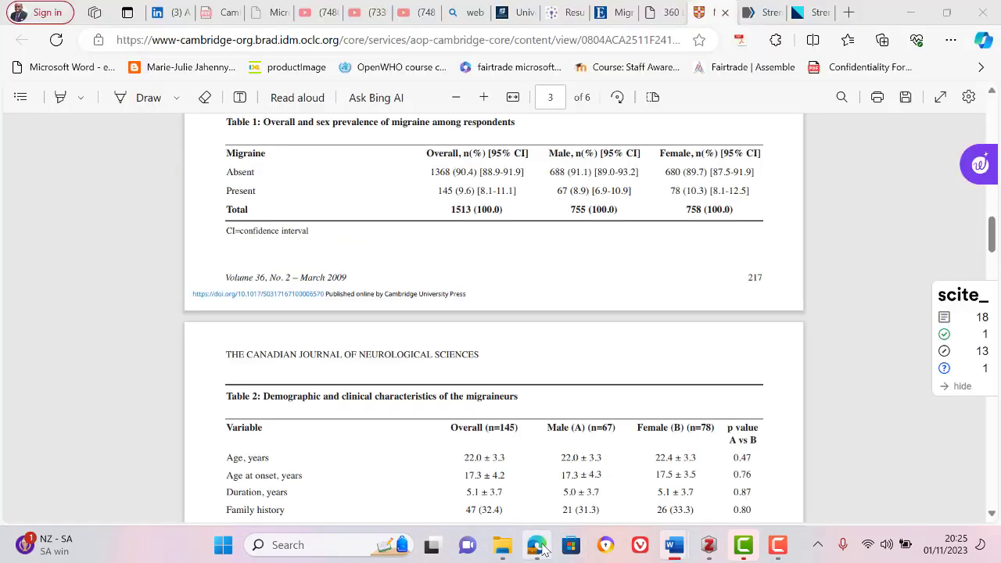
pyautogui.click(619, 11)
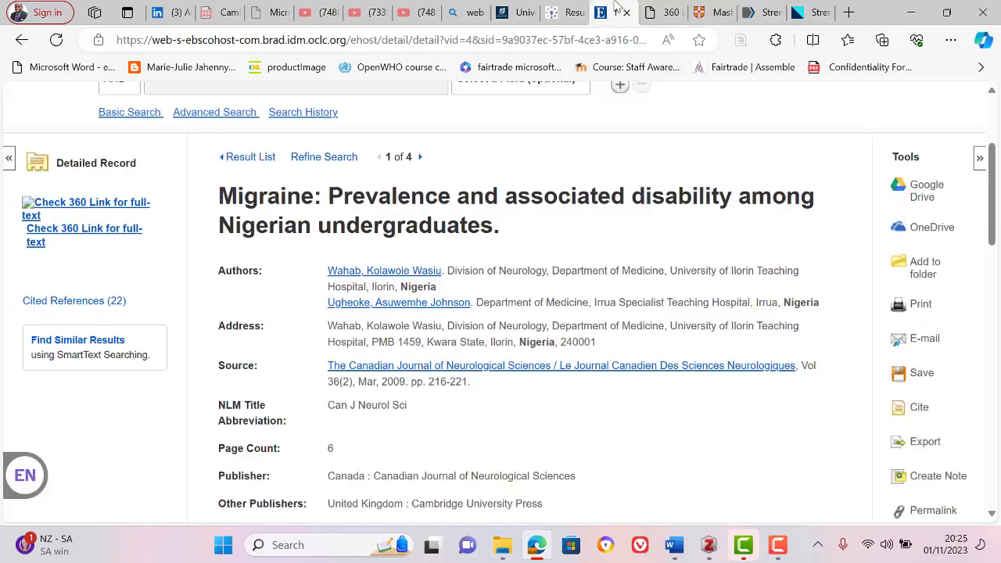
pyautogui.click(557, 12)
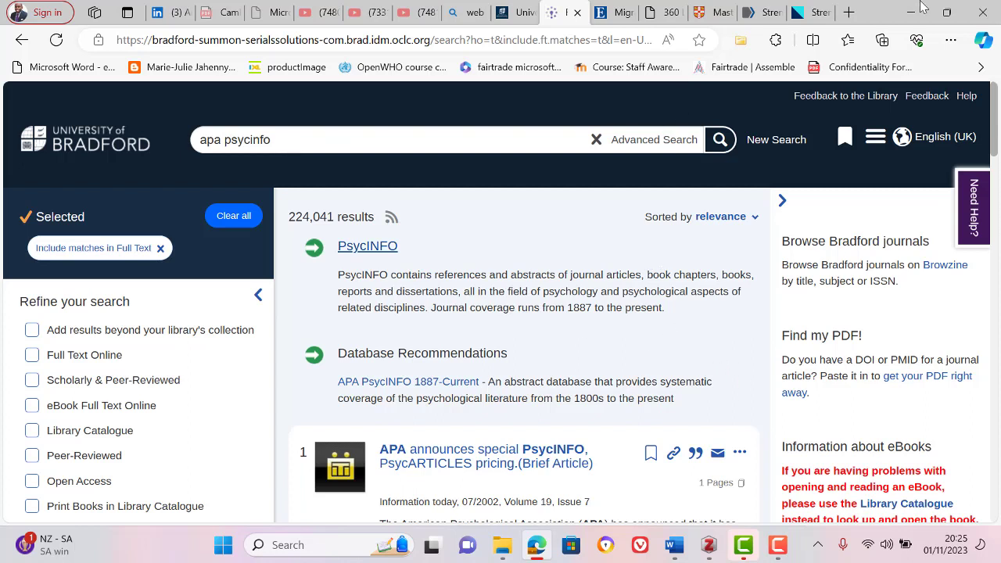
pyautogui.click(849, 12)
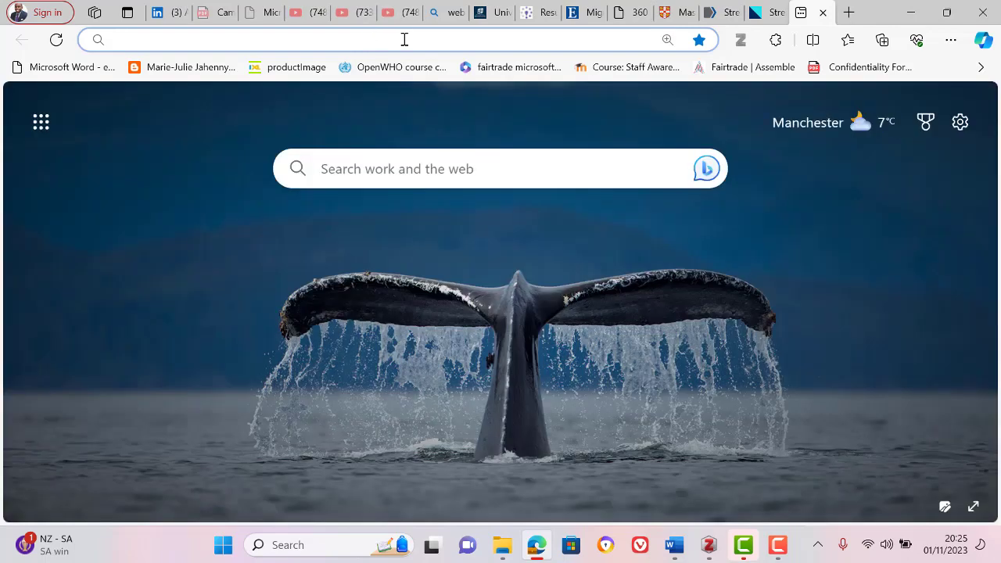
pyautogui.click(404, 39)
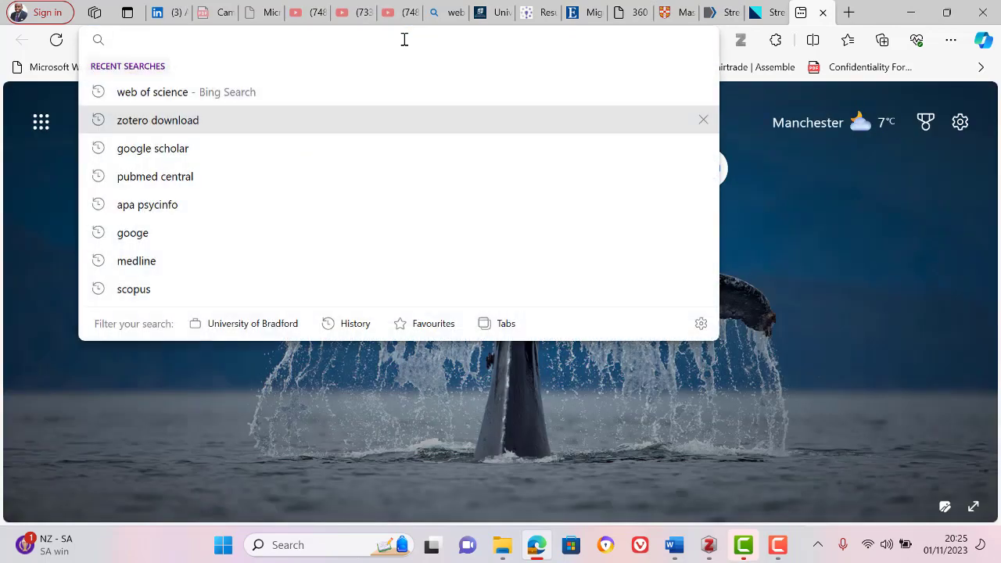
pyautogui.write('google')
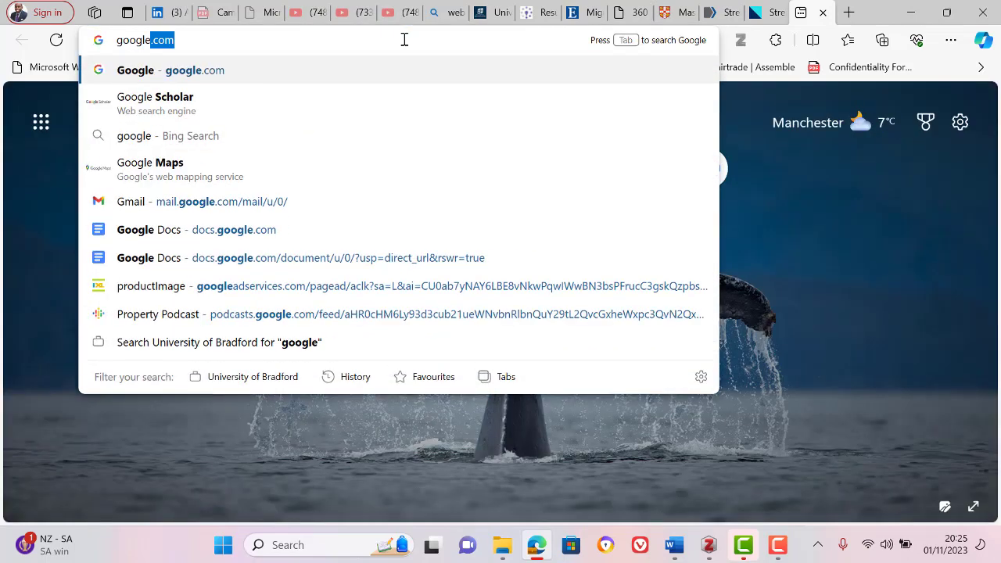
pyautogui.write(' scho')
pyautogui.press('Return')
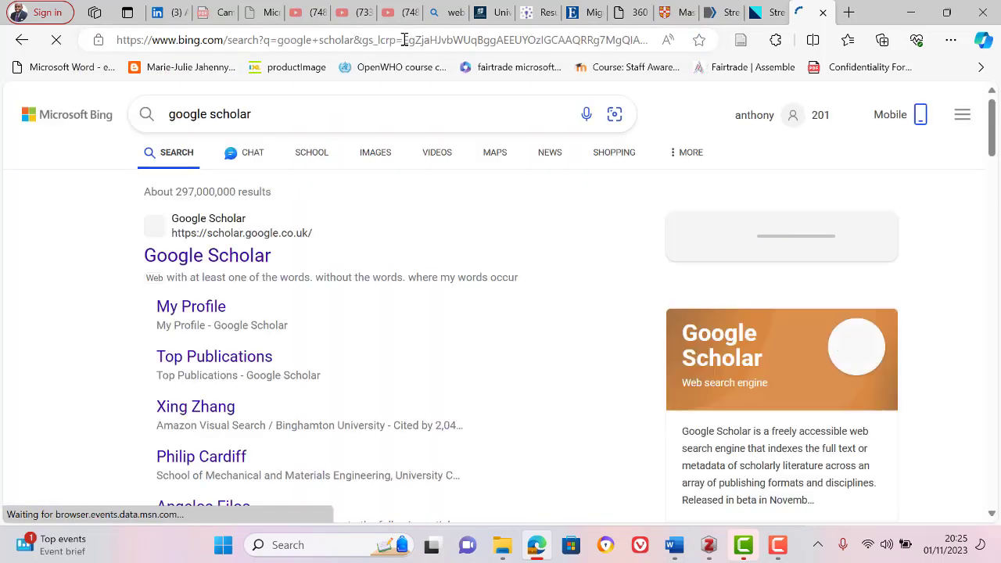
pyautogui.click(245, 266)
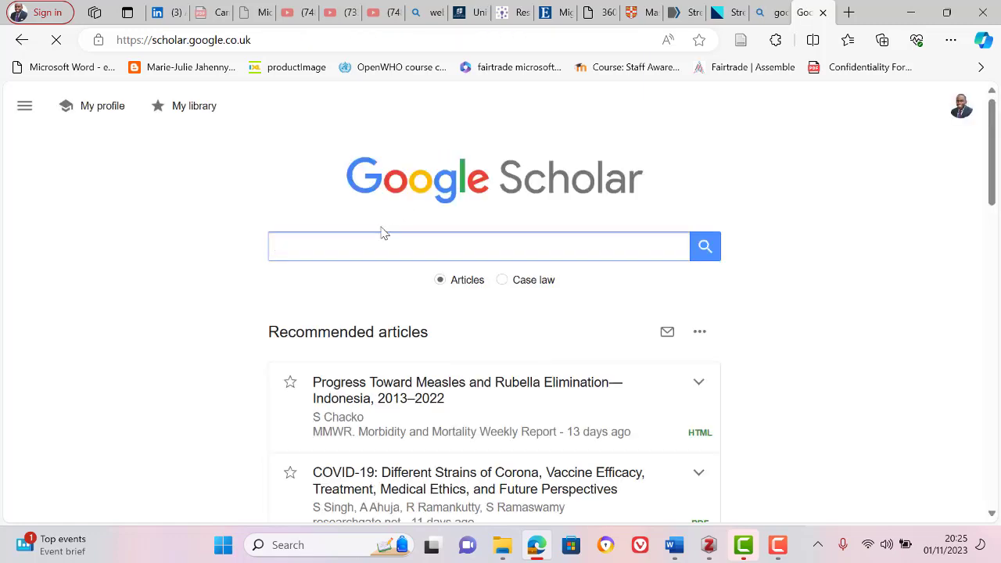
# Step: Search Google Scholar for "migraine africa"
pyautogui.write('ra')
pyautogui.press('BackSpace')
pyautogui.press('BackSpace')
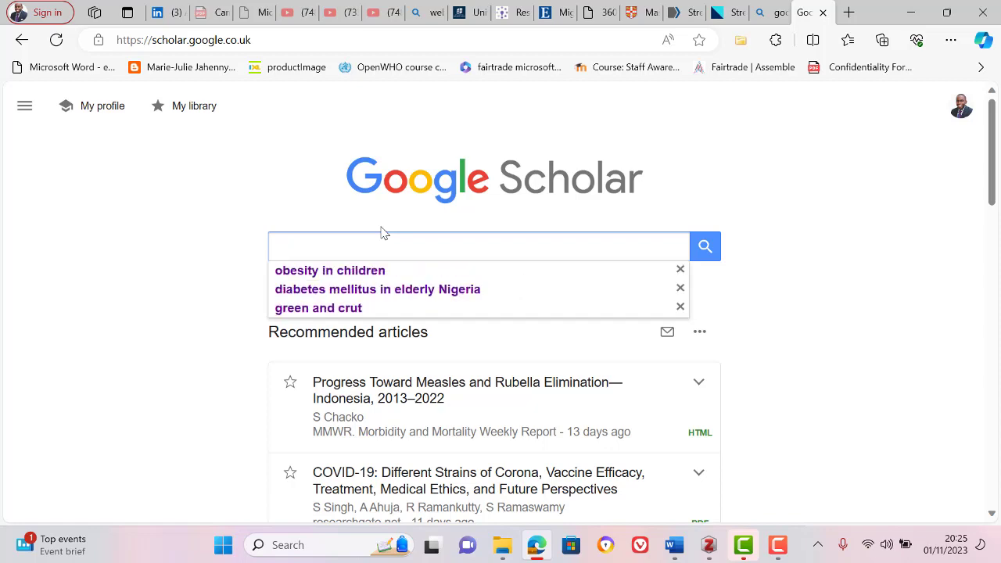
pyautogui.write('migraine a')
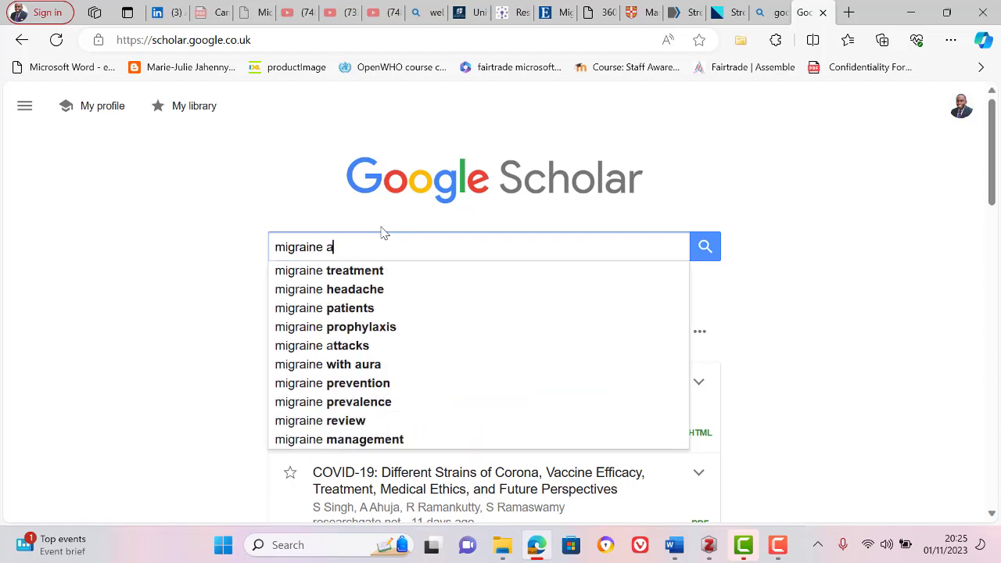
pyautogui.write('frica')
pyautogui.press('Return')
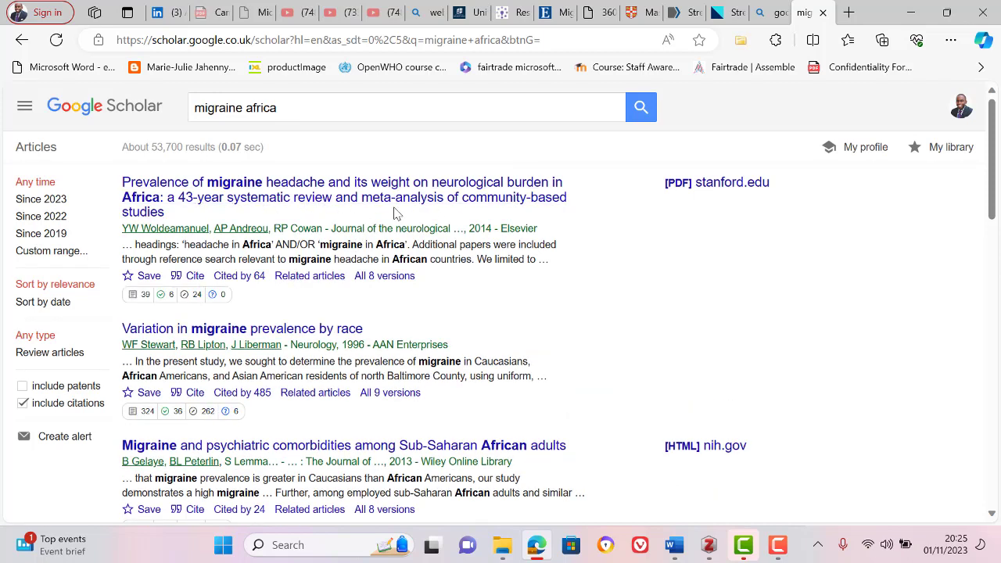
# Step: Export the citation of the 43-year systematic review on migraine prevalence in Africa as RefMan, saving it to Zotero's Health promotion collection, and close the citation window
pyautogui.scroll(-1, 395, 215)
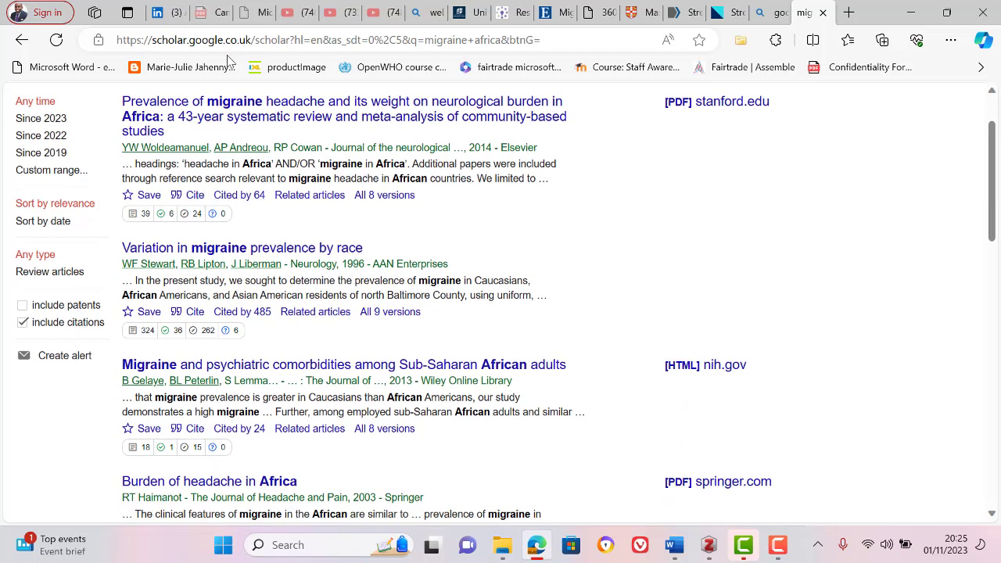
pyautogui.click(194, 196)
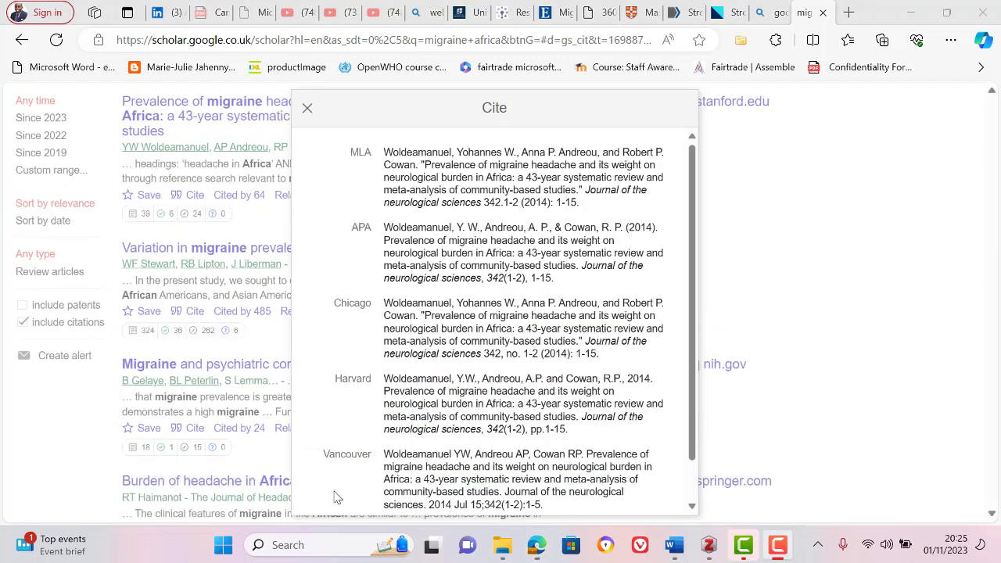
pyautogui.click(693, 488)
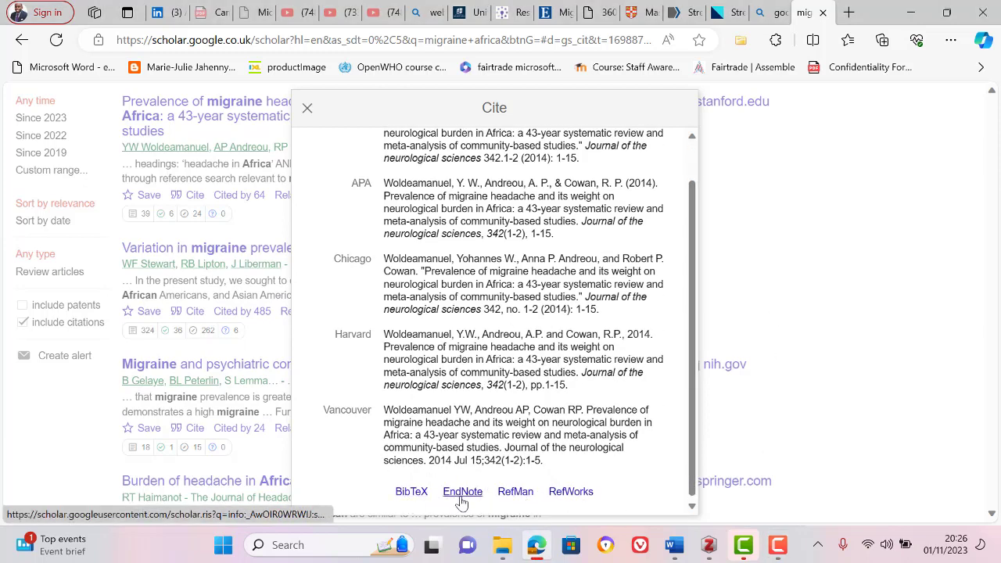
pyautogui.click(524, 499)
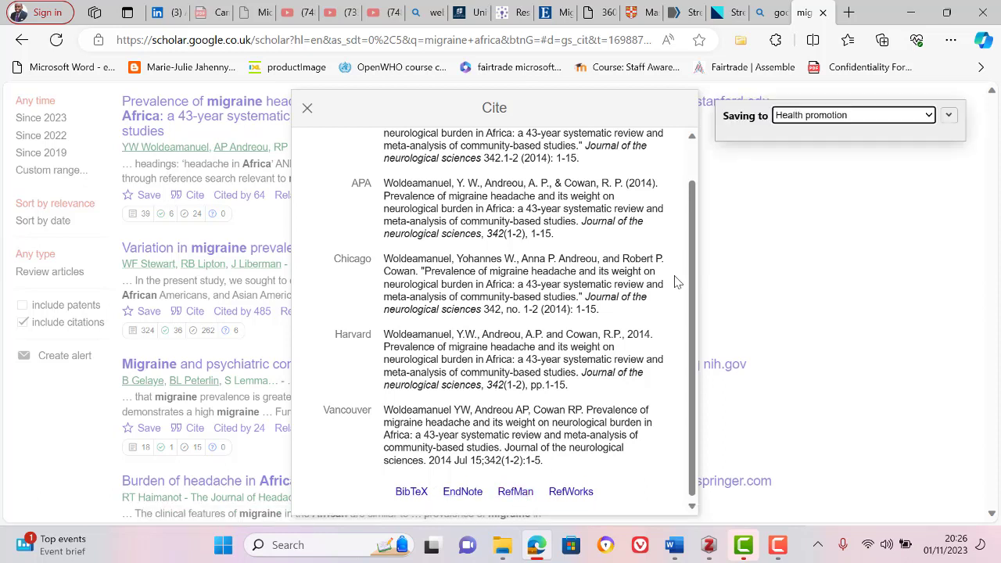
pyautogui.click(787, 237)
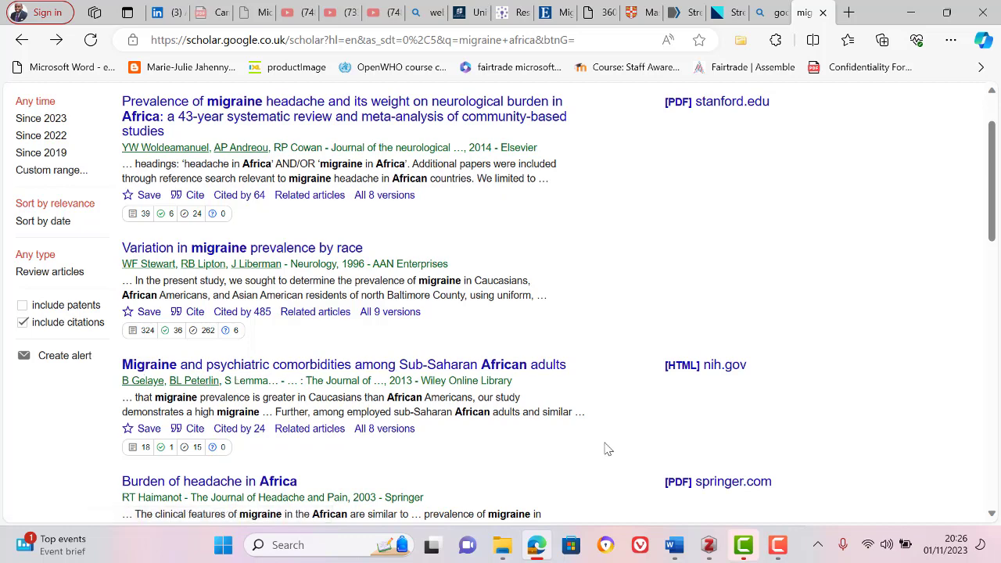
# Step: Switch to Zotero and review the options for attaching files or links, adding by identifier, and creating new items of further types
pyautogui.click(713, 548)
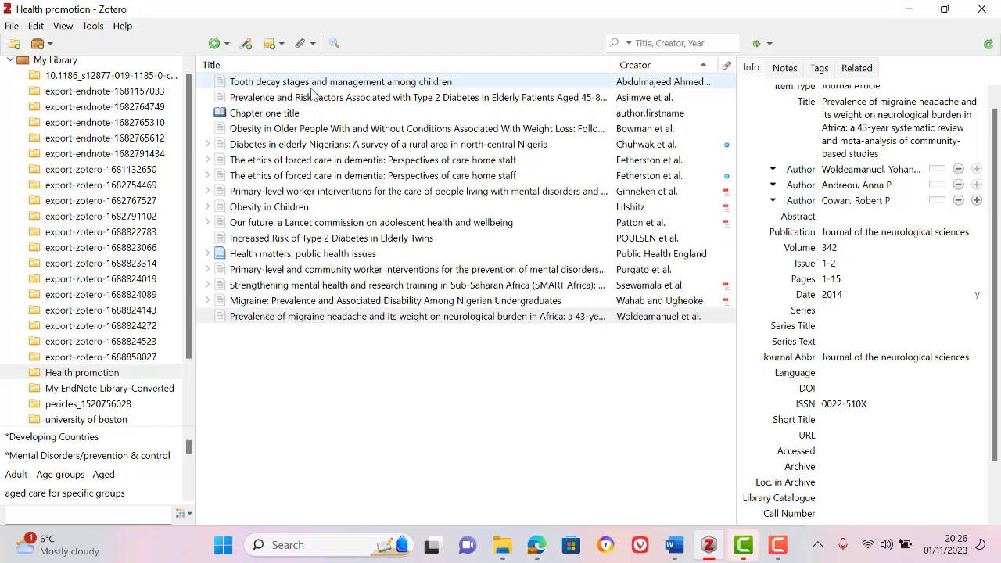
pyautogui.click(315, 46)
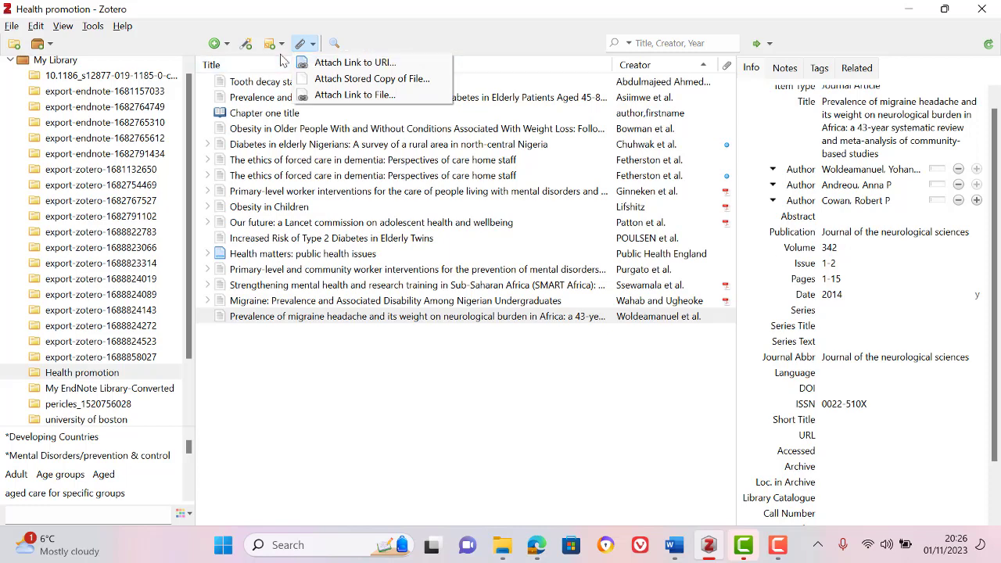
pyautogui.click(251, 47)
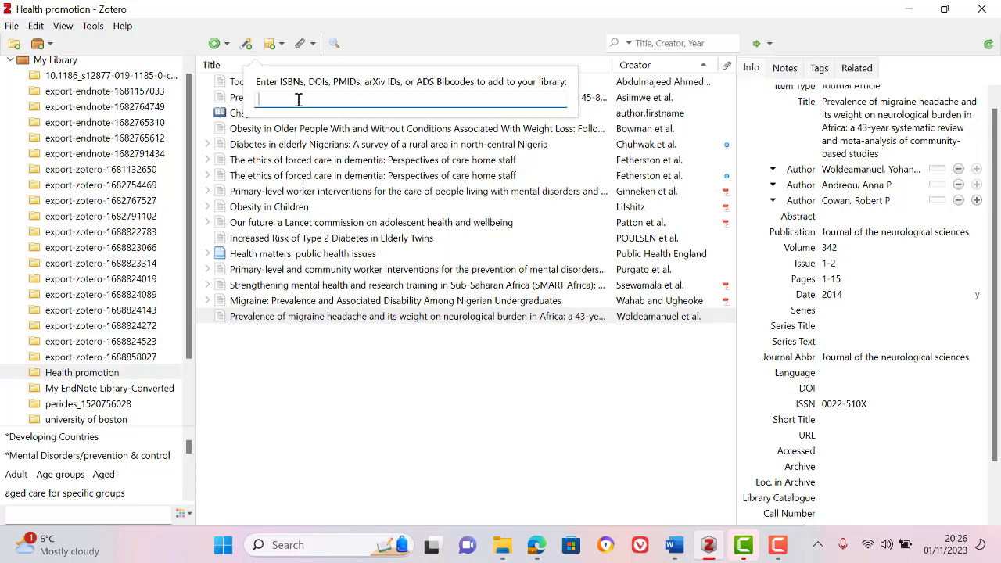
pyautogui.click(221, 45)
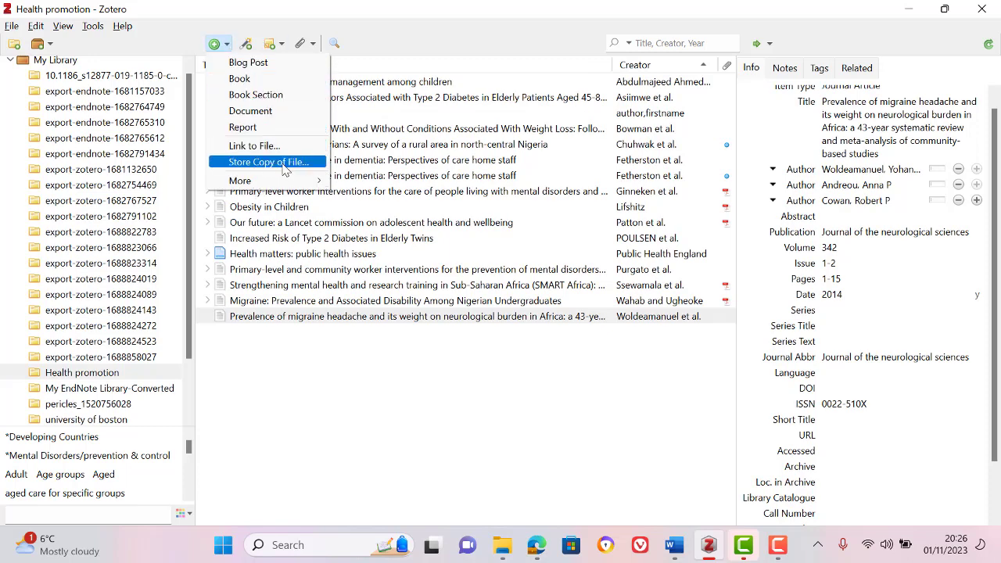
pyautogui.moveTo(281, 176)
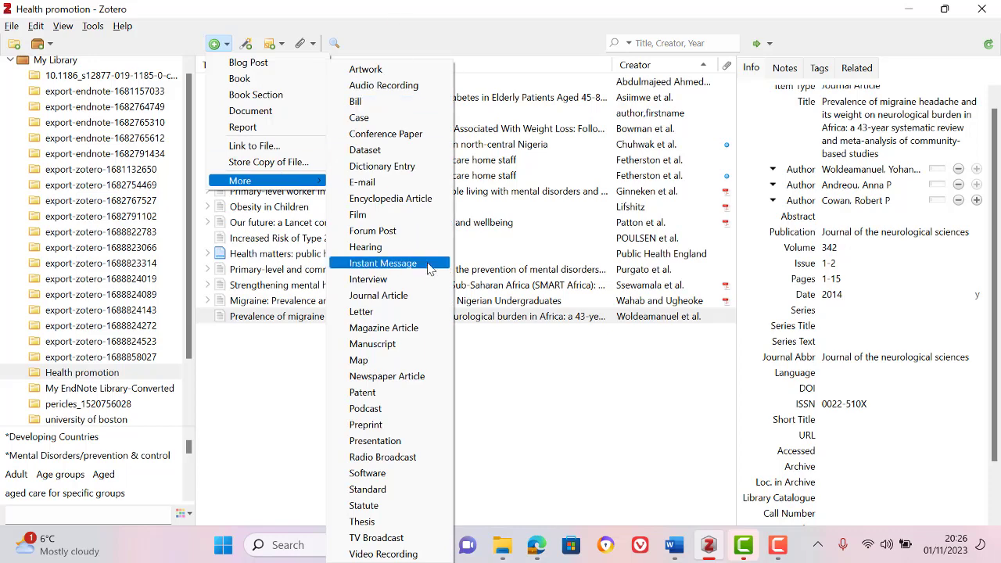
pyautogui.click(636, 464)
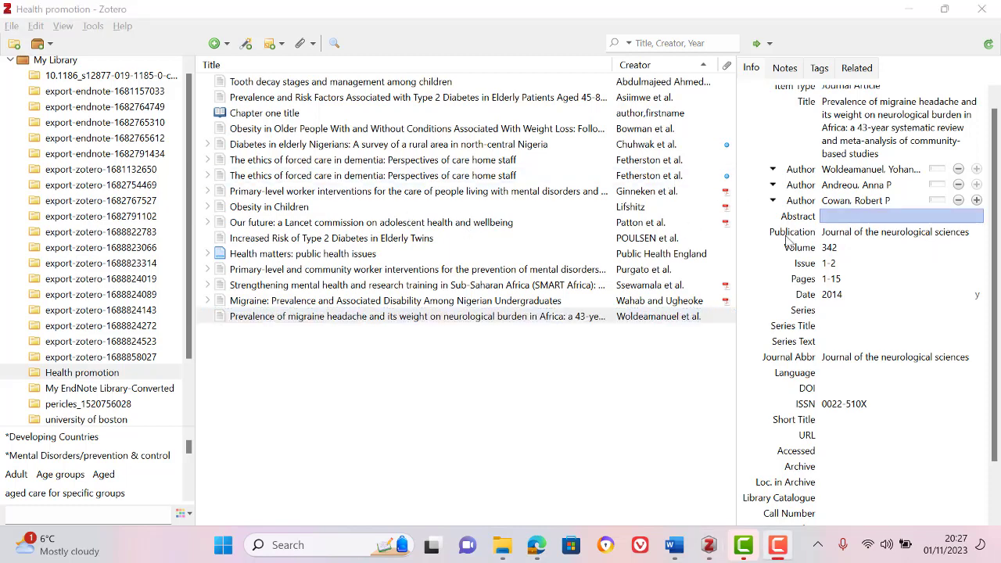
# Step: Switch back to Edge and view the already open LinkedIn profile page
pyautogui.click(538, 545)
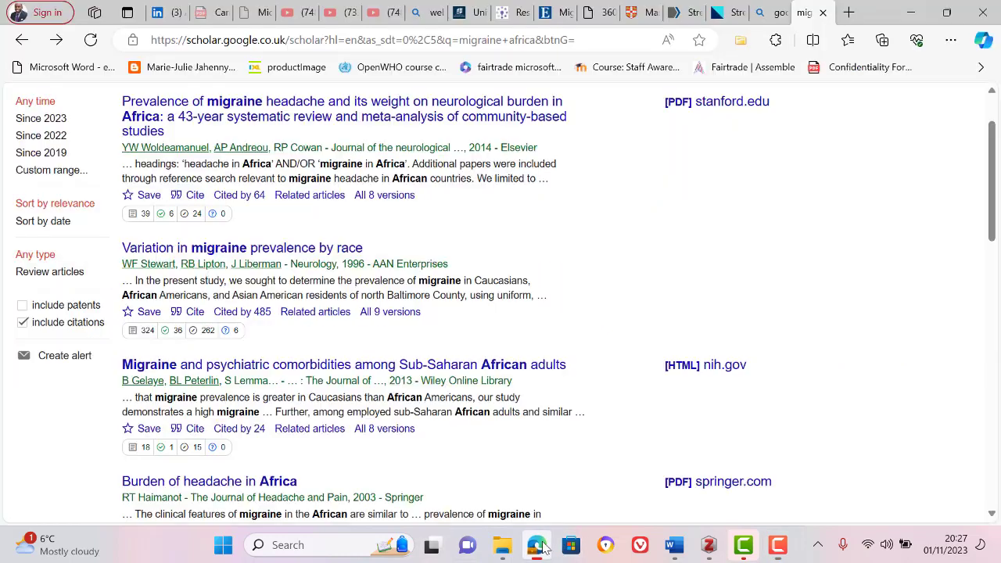
pyautogui.click(170, 13)
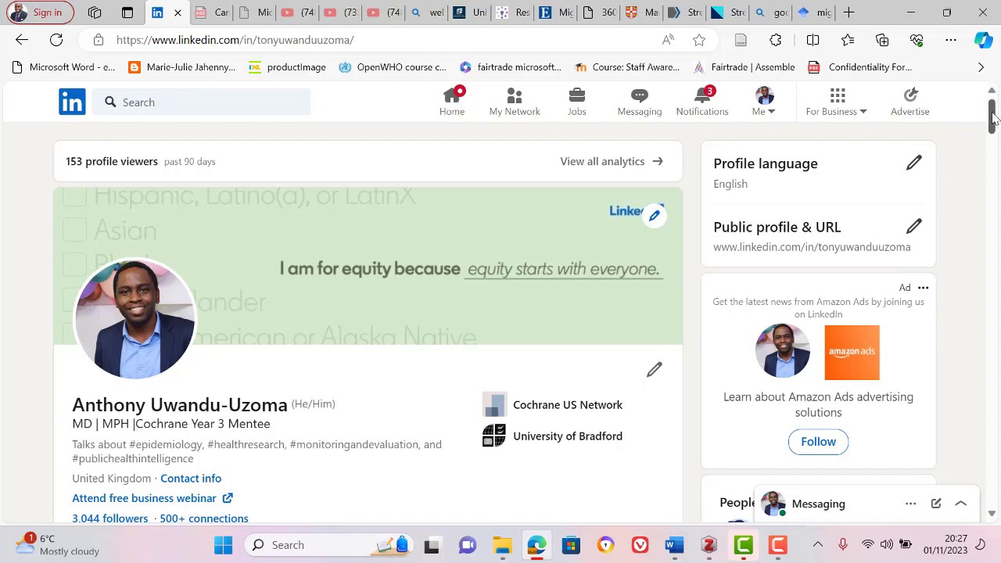
pyautogui.moveTo(993, 118); pyautogui.dragTo(865, 220)
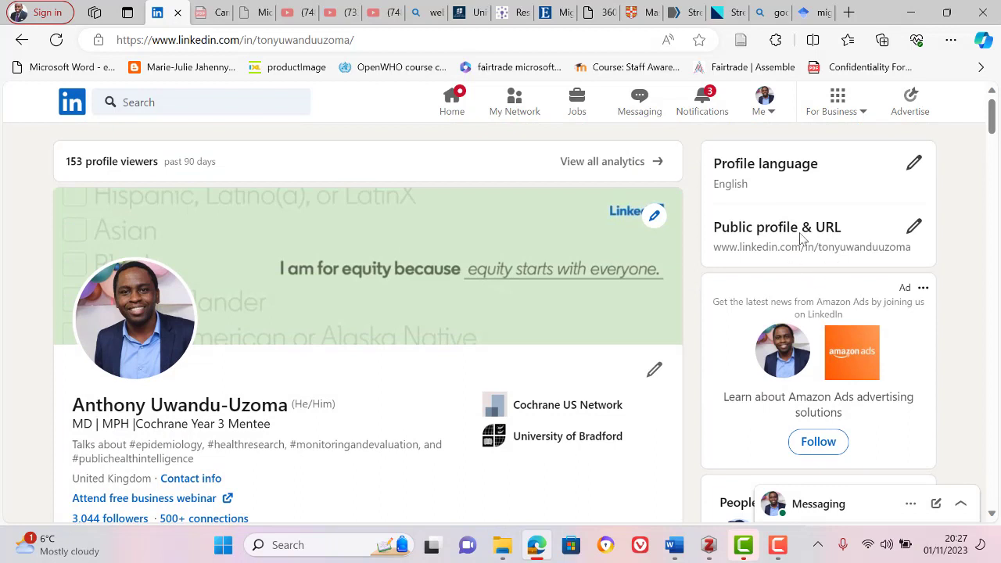